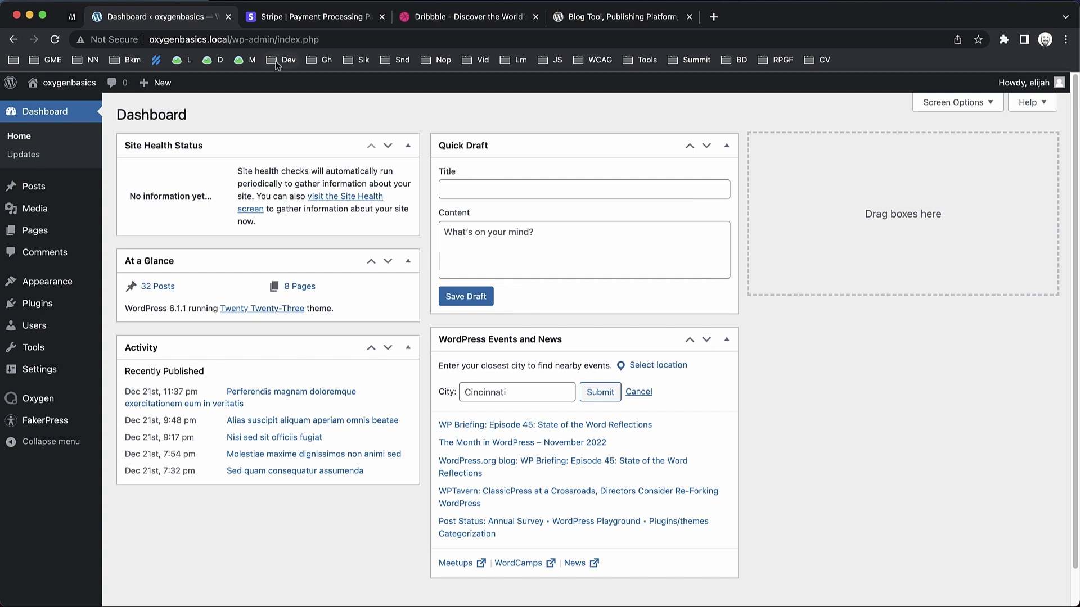
Read through the MDN <header> element reference page, then move on to Dribbble.
{"action": "left_click", "coordinate": [72, 21]}
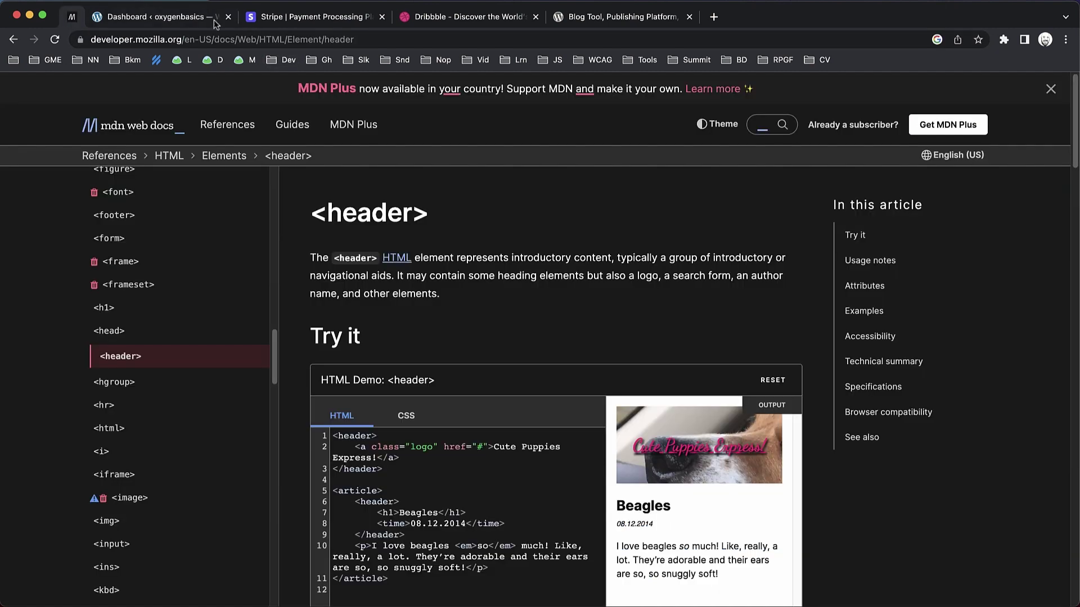
{"action": "scroll", "coordinate": [693, 233], "scroll_direction": "down", "scroll_amount": 2}
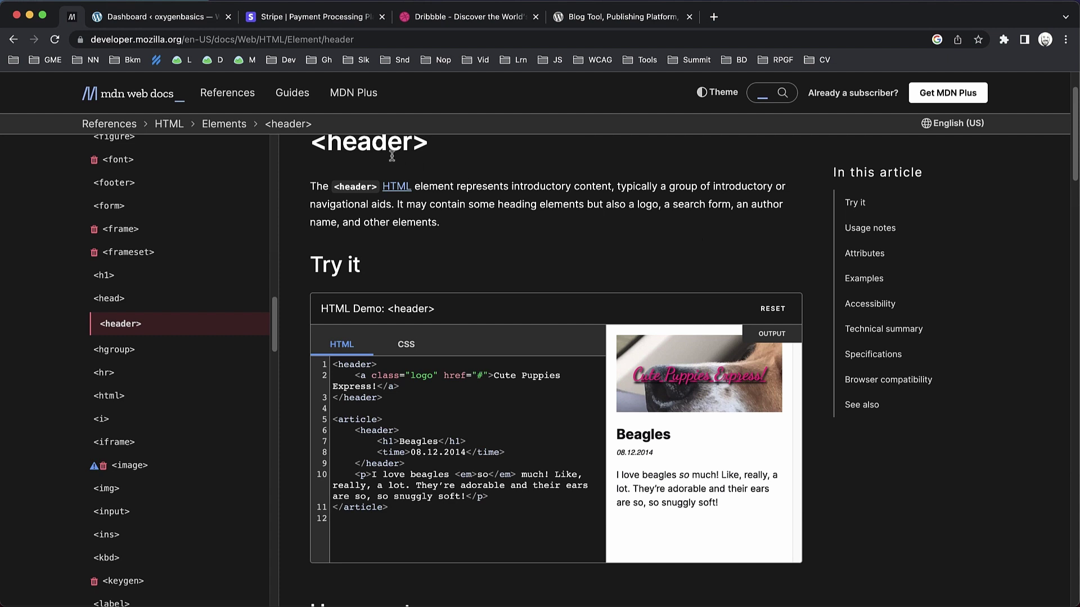
{"action": "left_click", "coordinate": [451, 21]}
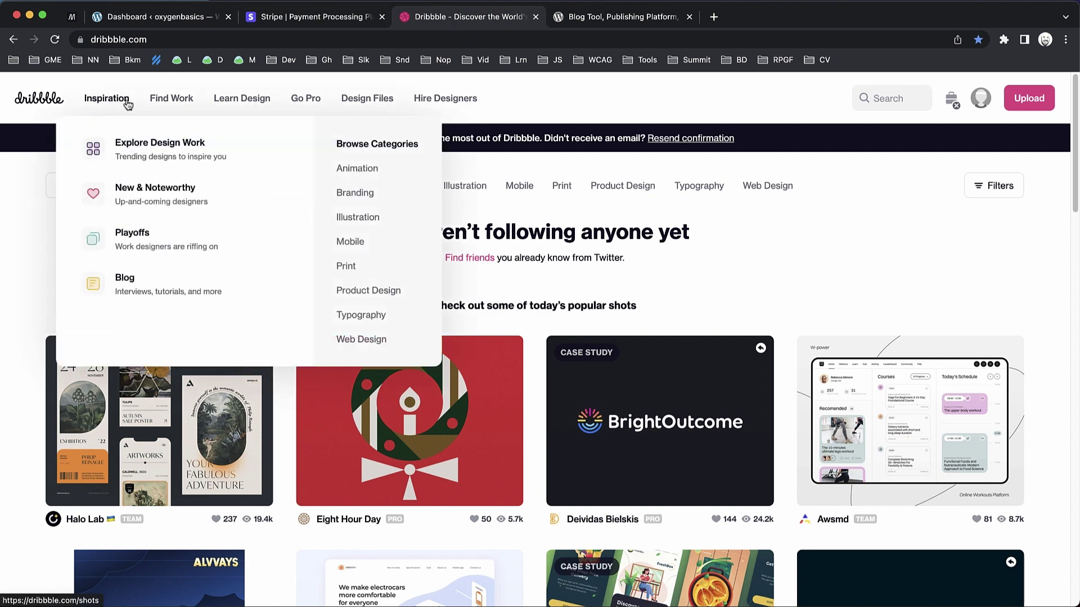
Inspect Dribbble's header navigation menus, then switch to Stripe's homepage.
{"action": "mouse_move", "coordinate": [346, 100]}
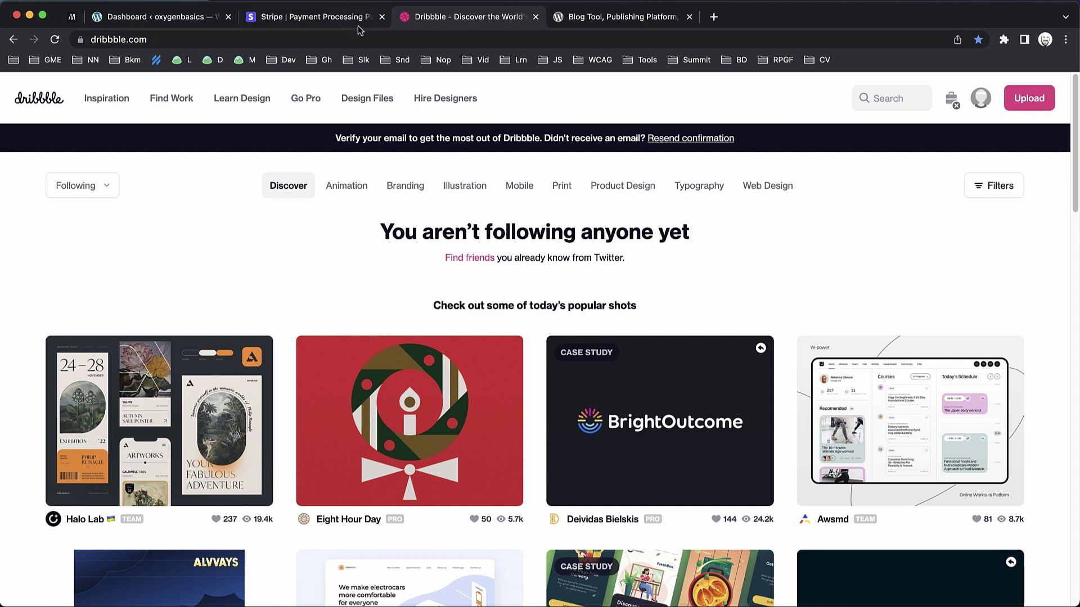
{"action": "left_click", "coordinate": [332, 20]}
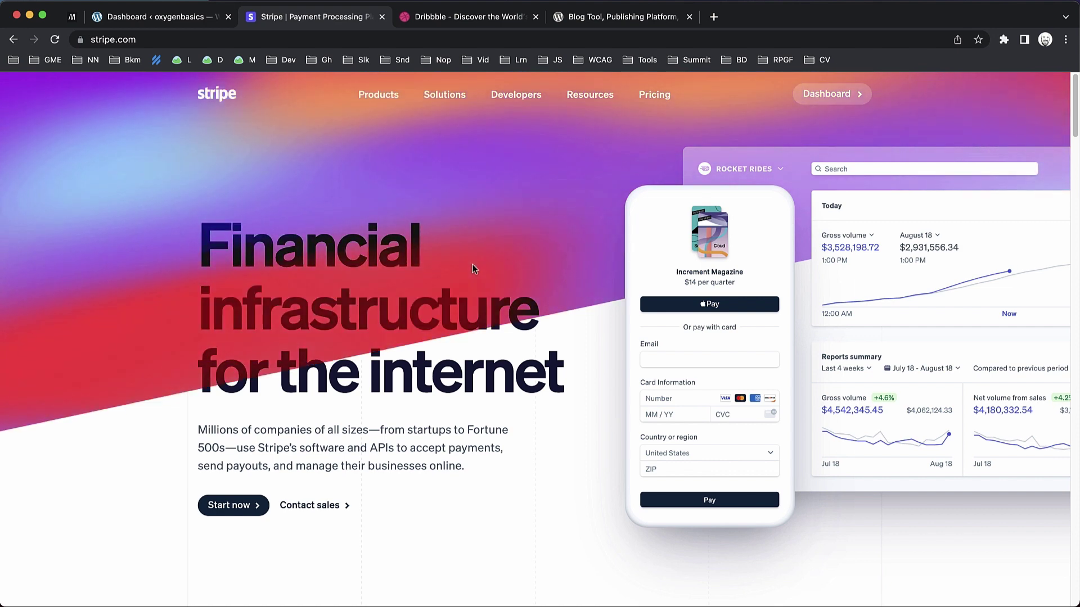
Scroll Stripe's homepage and glance over the wordpress.org home page.
{"action": "scroll", "coordinate": [473, 267], "scroll_direction": "down", "scroll_amount": 2}
{"action": "scroll", "coordinate": [473, 264], "scroll_direction": "up", "scroll_amount": 1}
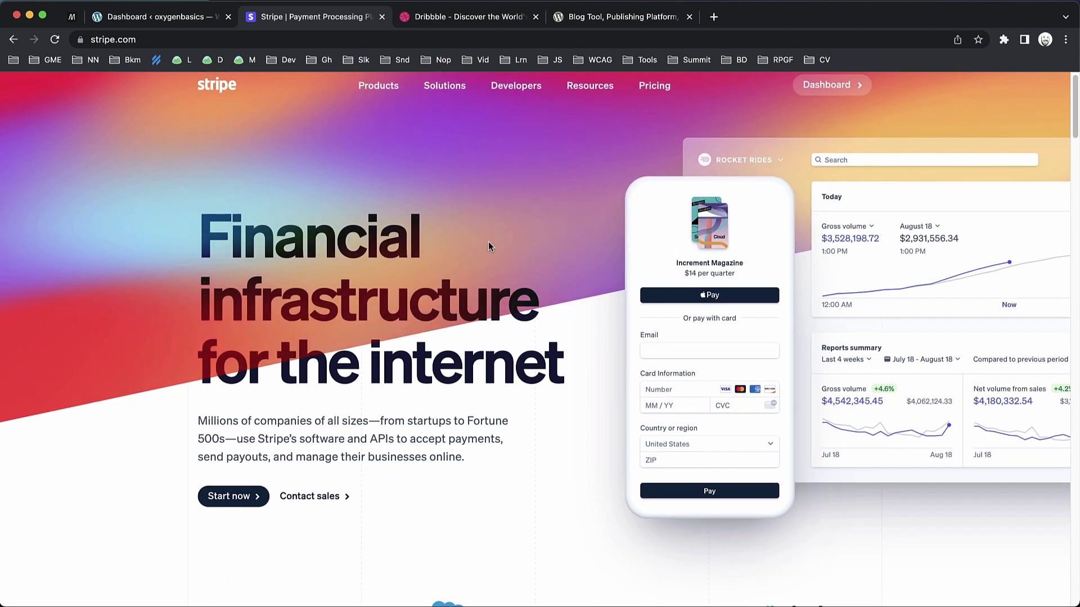
{"action": "scroll", "coordinate": [501, 298], "scroll_direction": "up", "scroll_amount": 1}
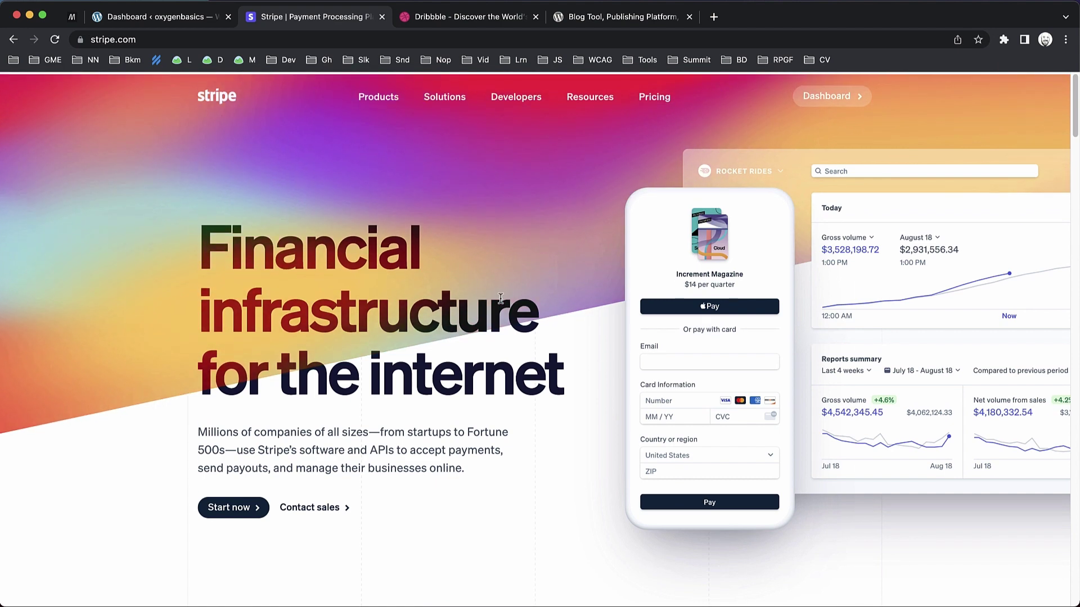
{"action": "left_click", "coordinate": [621, 21]}
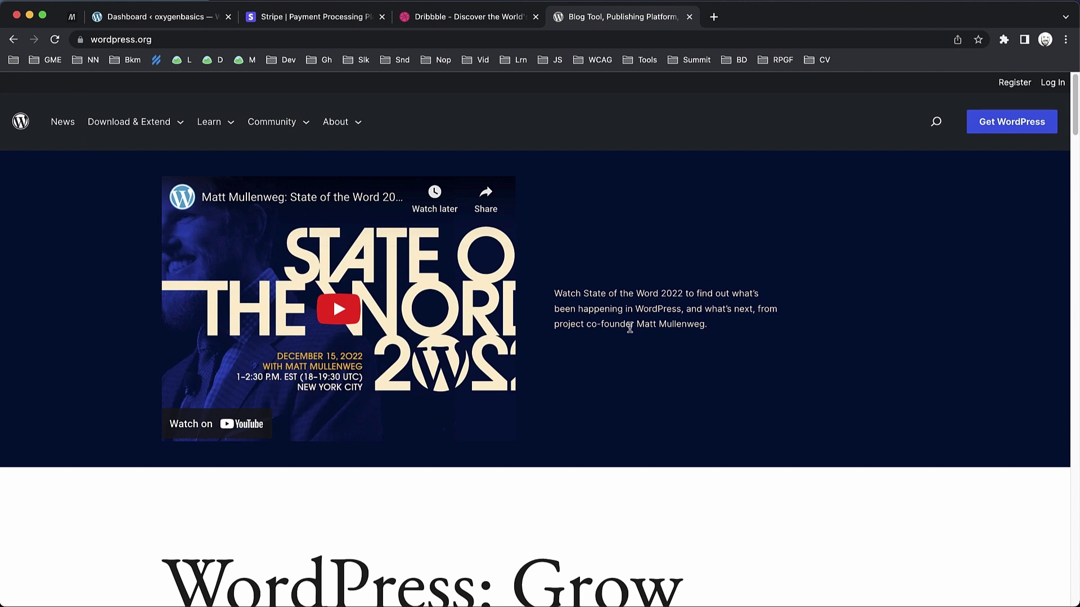
{"action": "scroll", "coordinate": [630, 328], "scroll_direction": "down", "scroll_amount": 3}
{"action": "scroll", "coordinate": [629, 326], "scroll_direction": "up", "scroll_amount": 3}
Back on Stripe, open the Solutions > Ecommerce page, then close the Stripe tab.
{"action": "left_click", "coordinate": [298, 23]}
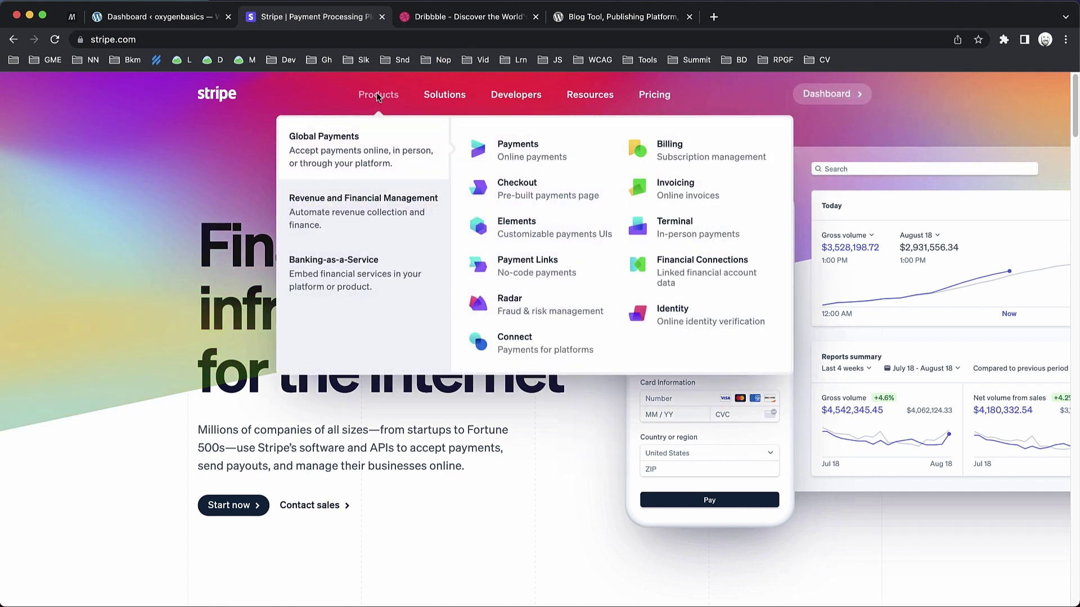
{"action": "mouse_move", "coordinate": [449, 104]}
{"action": "left_click", "coordinate": [403, 167]}
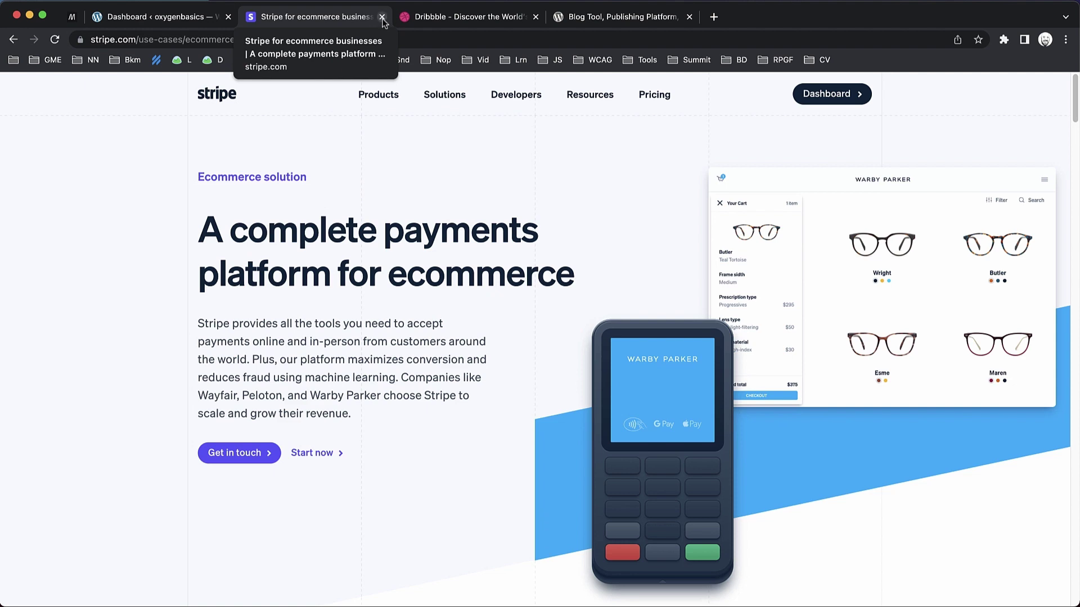
{"action": "left_click", "coordinate": [382, 18]}
Close the leftover Dribbble and wordpress.org tabs and start a new Oxygen template.
{"action": "left_click", "coordinate": [382, 18]}
{"action": "left_click", "coordinate": [382, 18]}
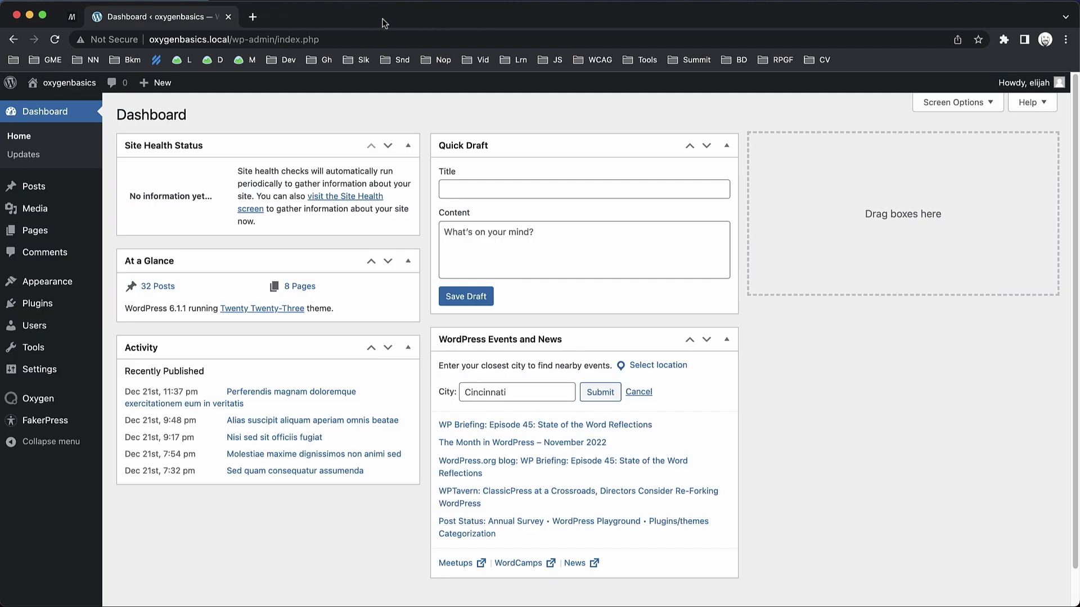
{"action": "mouse_move", "coordinate": [48, 401]}
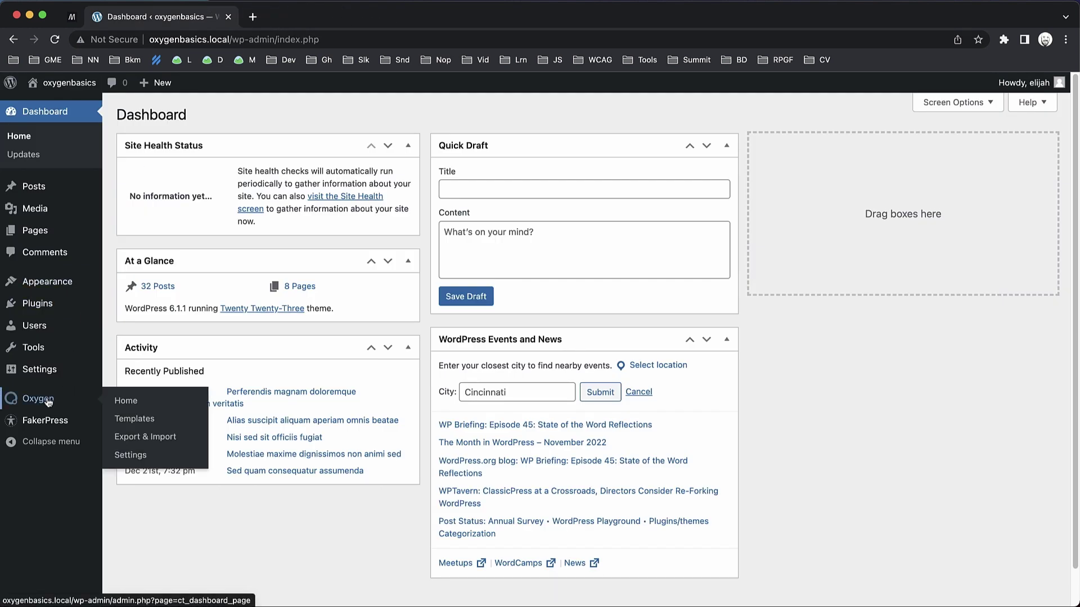
{"action": "left_click", "coordinate": [133, 421]}
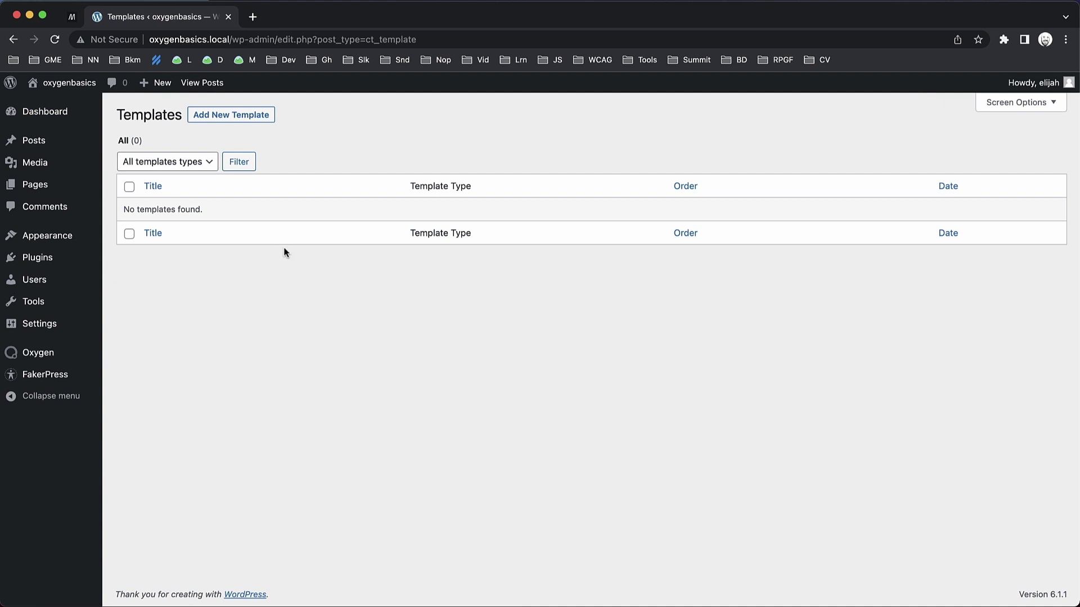
{"action": "left_click", "coordinate": [262, 118]}
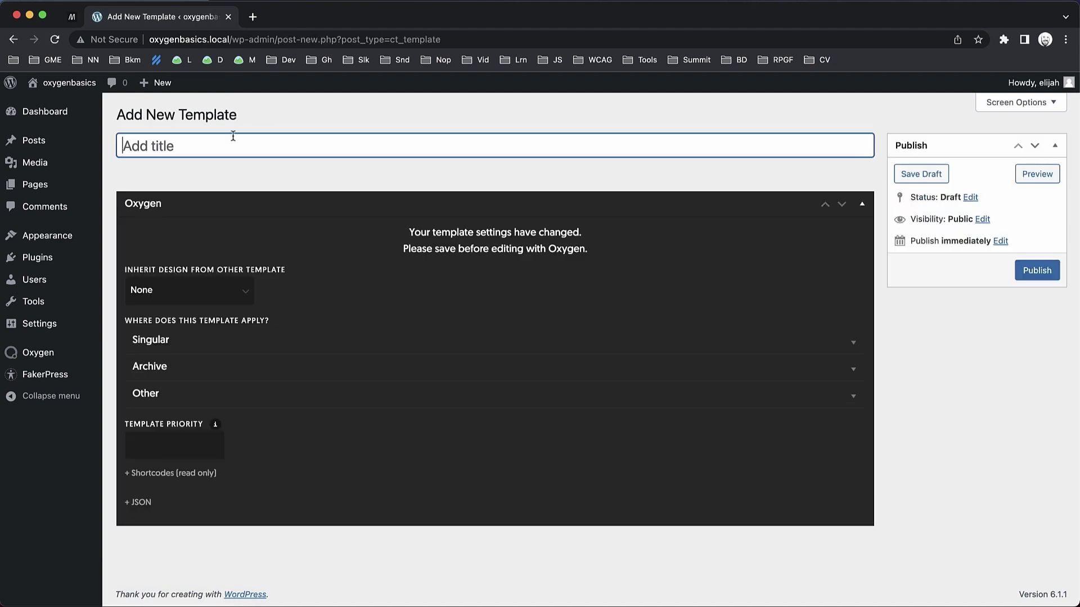
Title the template 'Main', apply it to Other > Catch All, publish, and edit with Oxygen.
{"action": "type", "text": "Main"}
{"action": "left_click", "coordinate": [359, 392]}
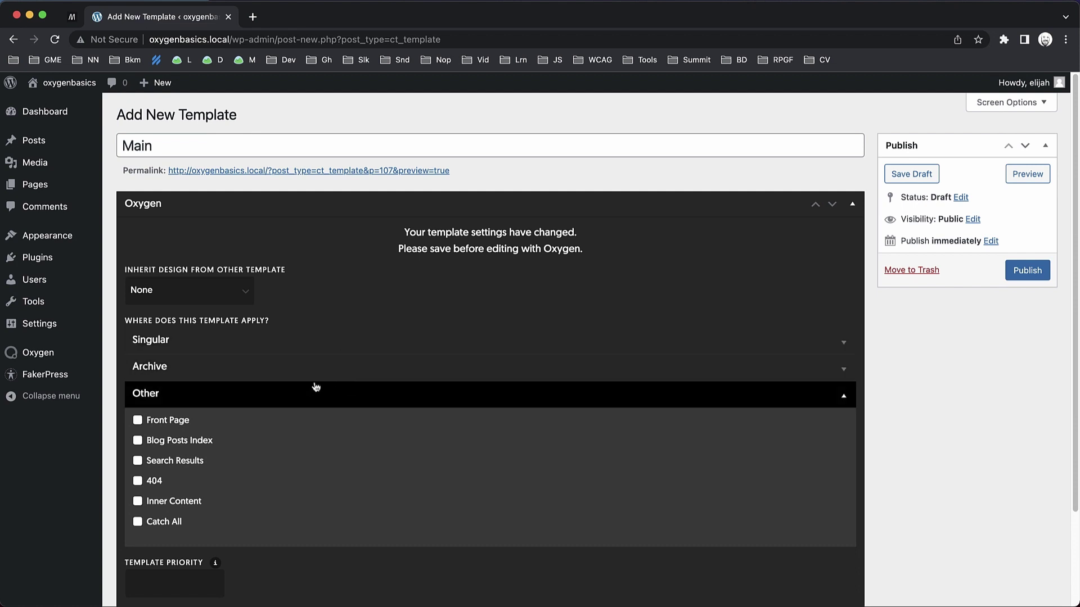
{"action": "left_click", "coordinate": [157, 525]}
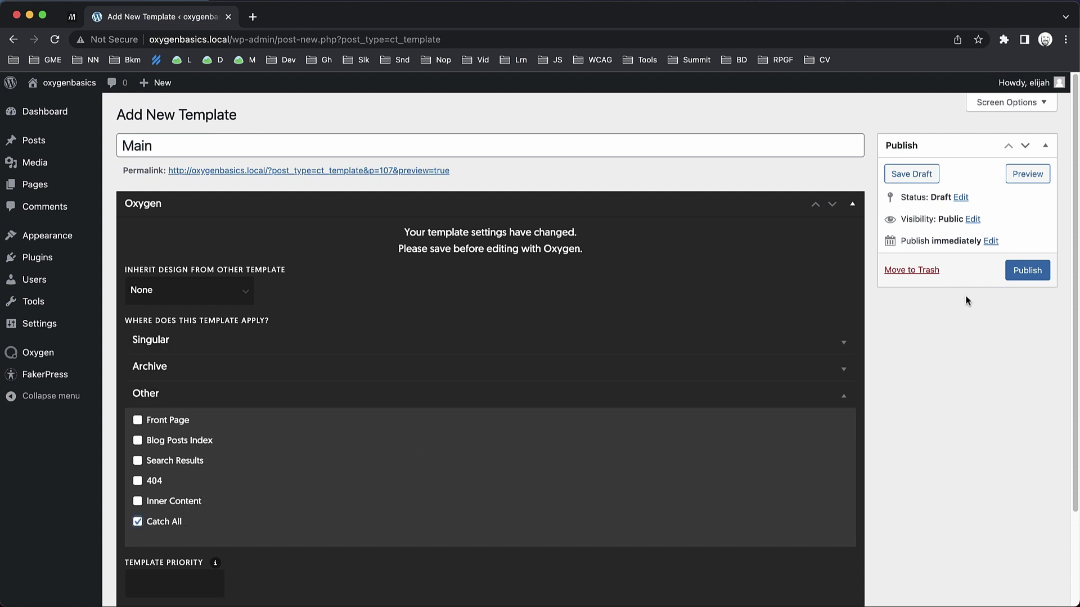
{"action": "left_click", "coordinate": [1027, 271]}
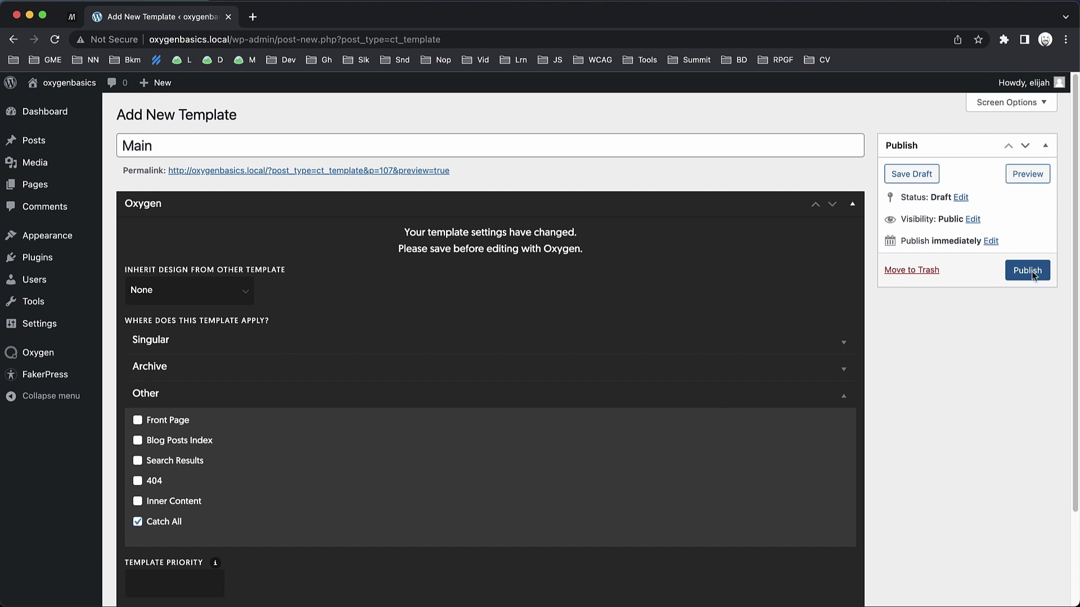
{"action": "left_click", "coordinate": [524, 318]}
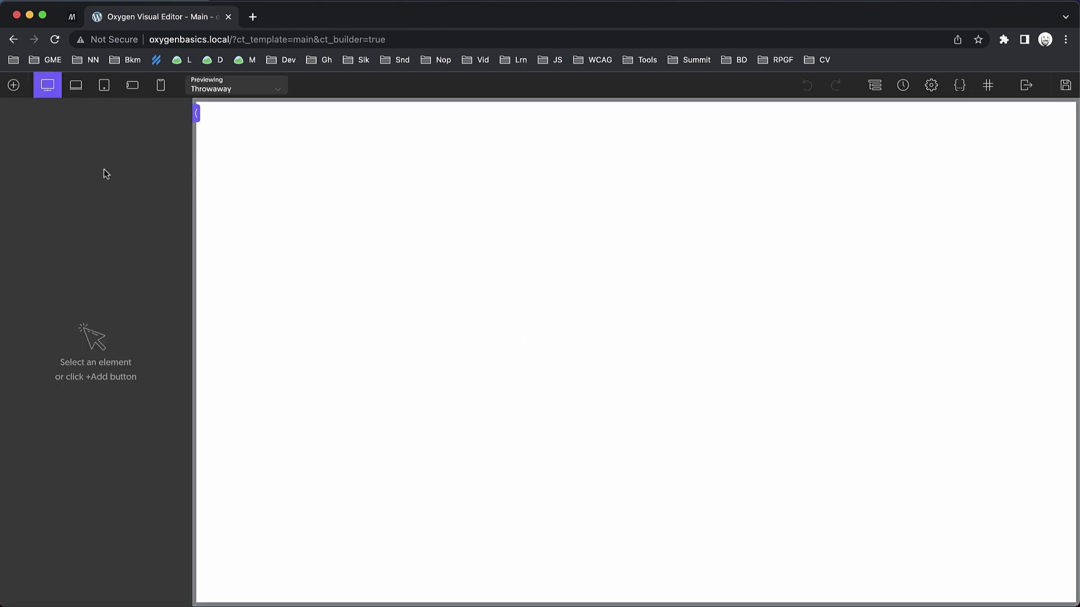
Add an Inner Content element and preview the template with the Sample Page.
{"action": "left_click", "coordinate": [13, 85]}
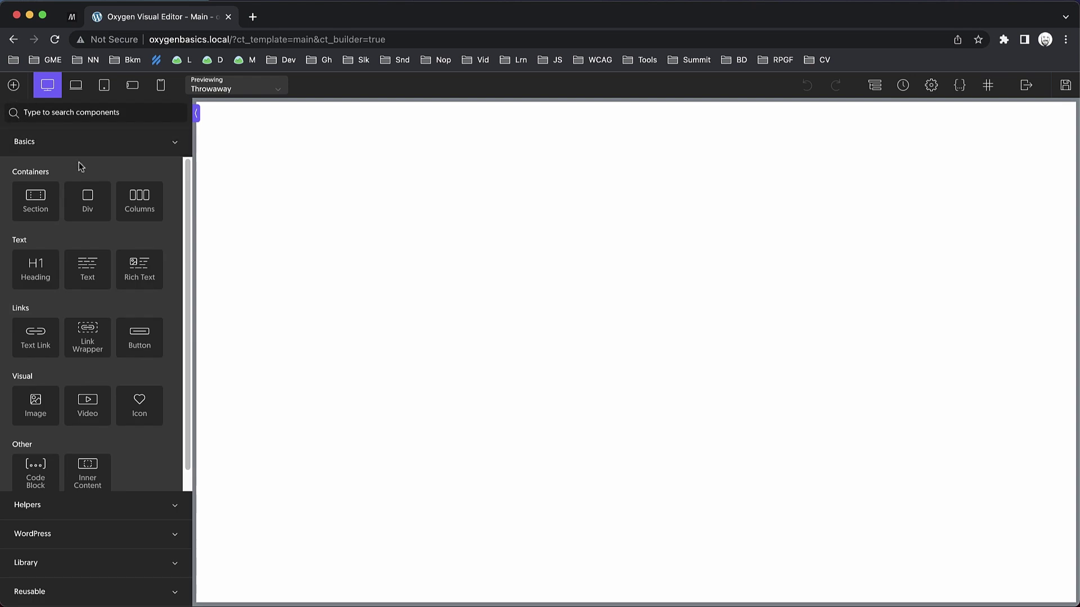
{"action": "type", "text": "inner"}
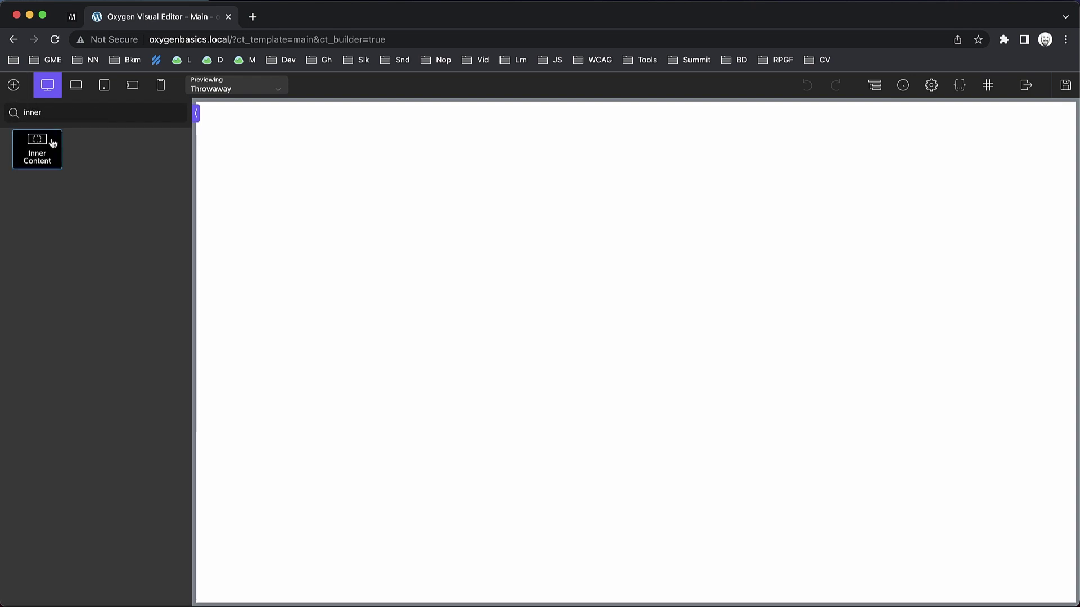
{"action": "left_click", "coordinate": [40, 147]}
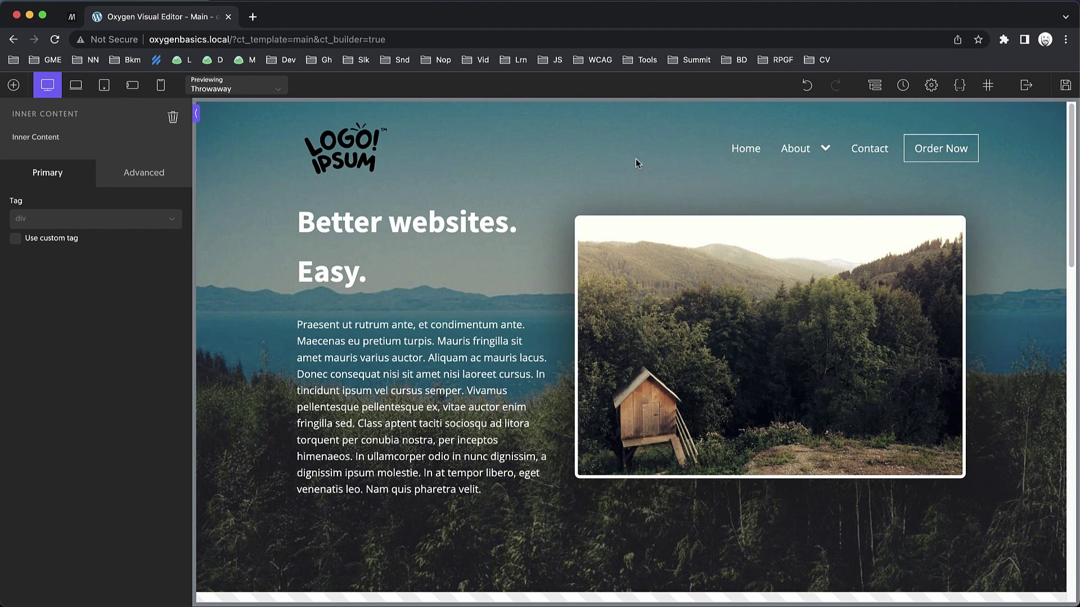
{"action": "left_click", "coordinate": [274, 89]}
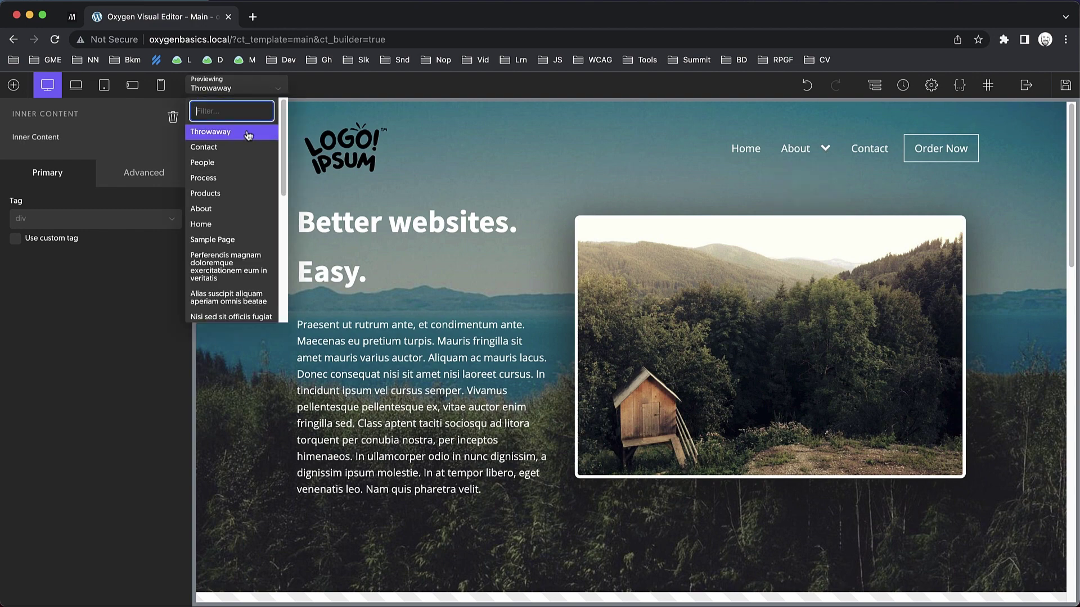
{"action": "left_click", "coordinate": [211, 241]}
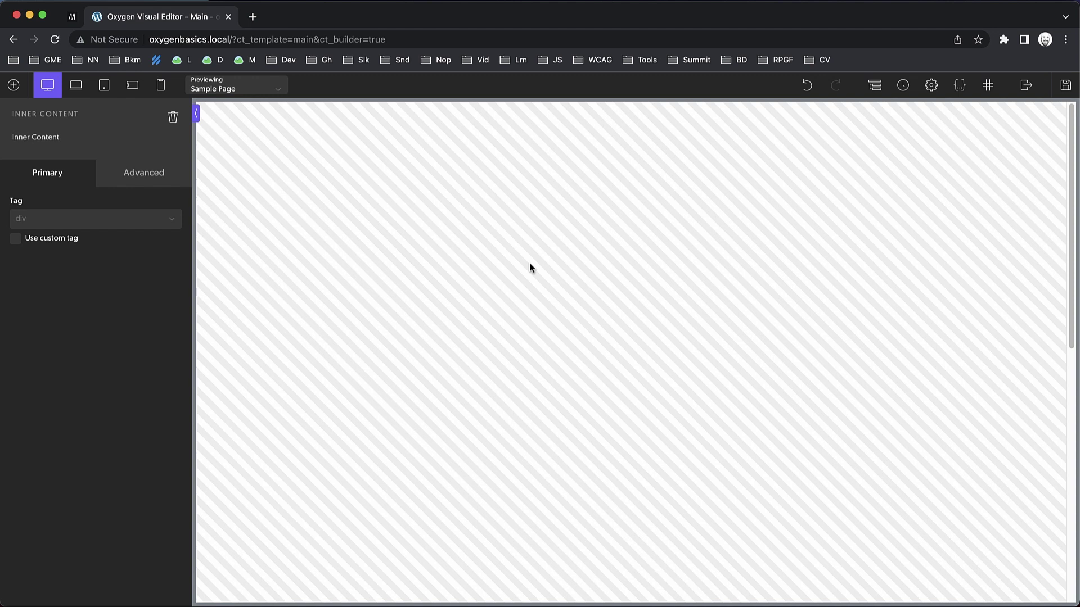
Add a Header Builder element to the Main template.
{"action": "left_click", "coordinate": [13, 85]}
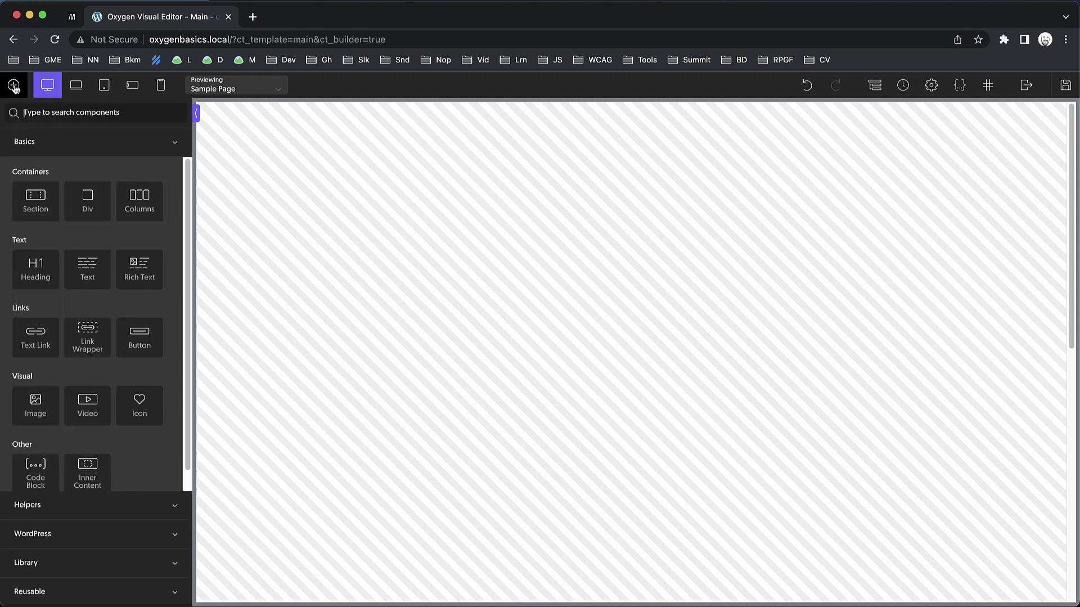
{"action": "type", "text": "header"}
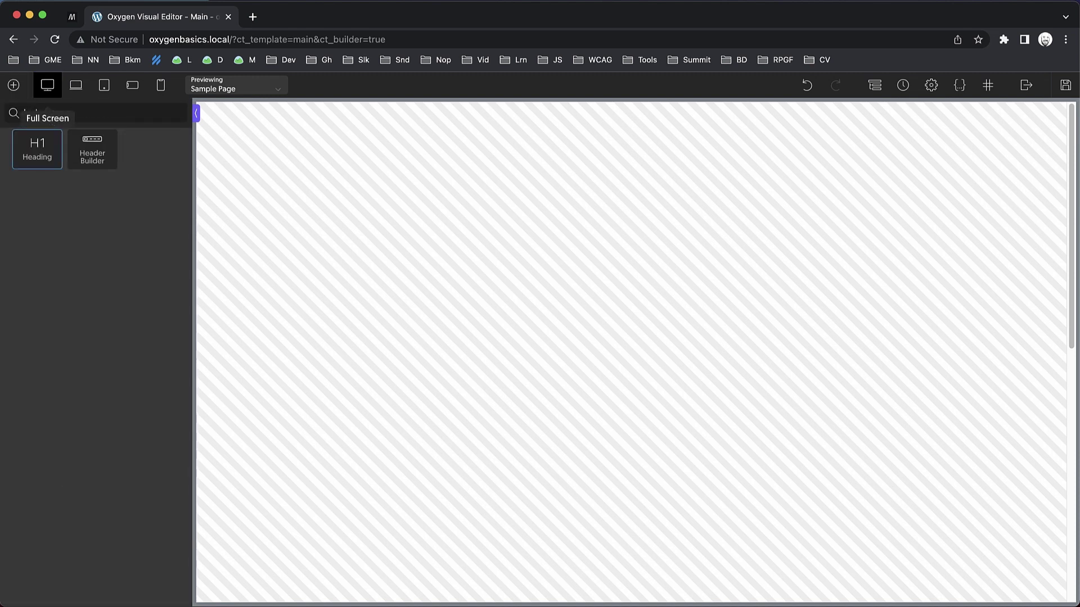
{"action": "left_click", "coordinate": [37, 147]}
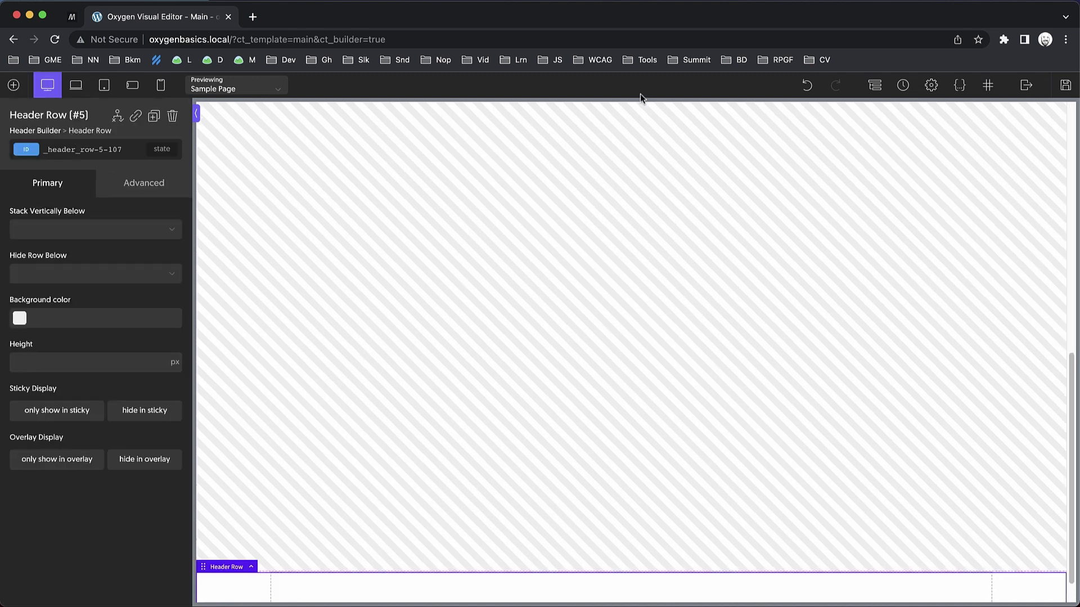
In the Structure panel, move Header Builder above Inner Content and expand its row's Left, Center, Right parts.
{"action": "left_click", "coordinate": [873, 86]}
{"action": "left_click_drag", "start_coordinate": [959, 196], "coordinate": [960, 179]}
{"action": "left_click", "coordinate": [874, 85]}
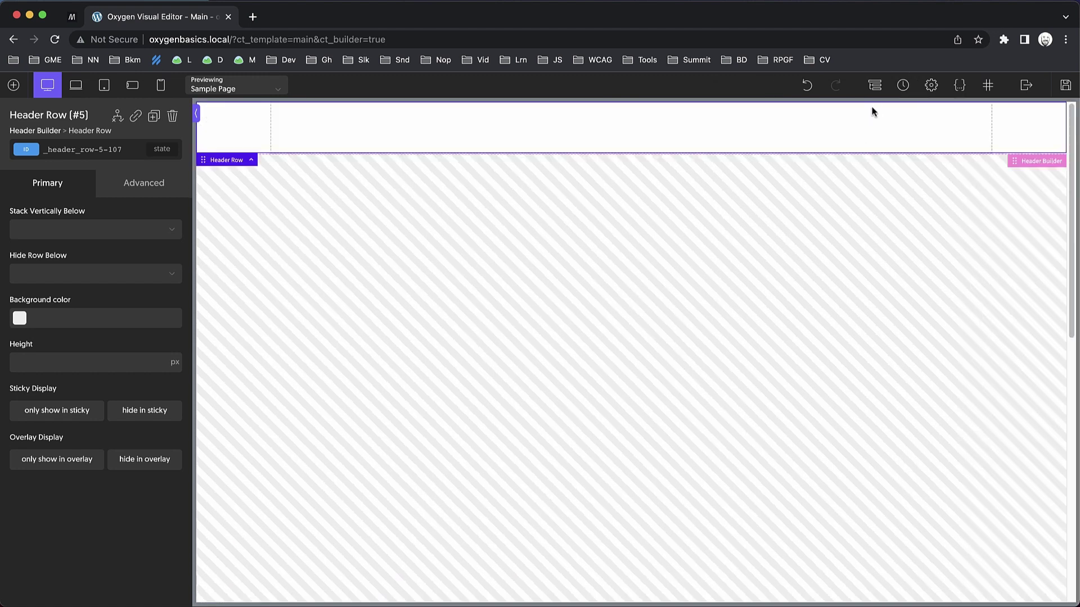
{"action": "left_click", "coordinate": [873, 85]}
{"action": "left_click", "coordinate": [898, 179]}
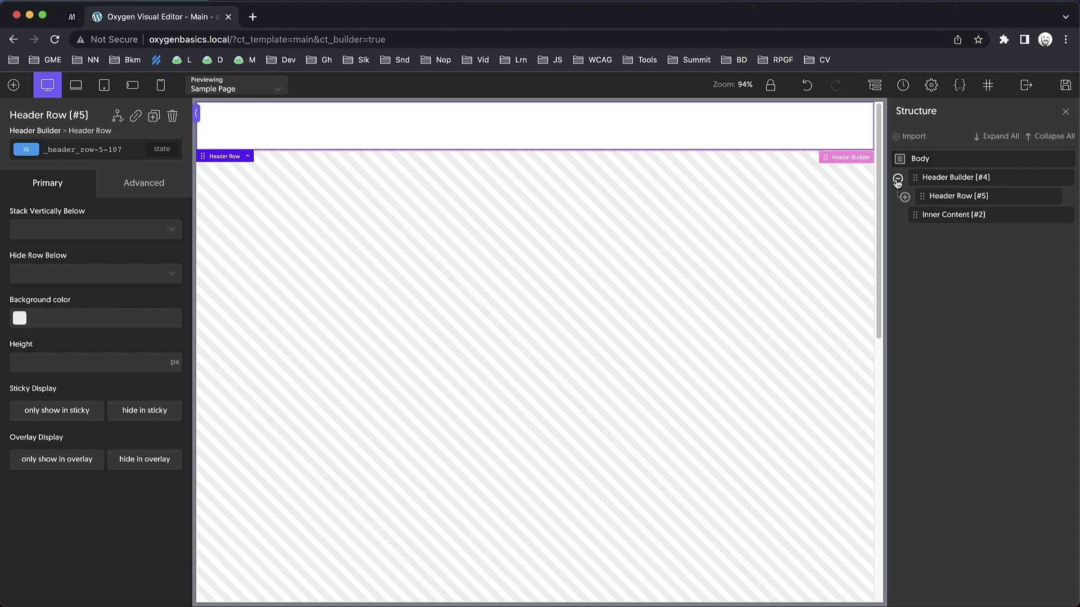
{"action": "left_click", "coordinate": [904, 196]}
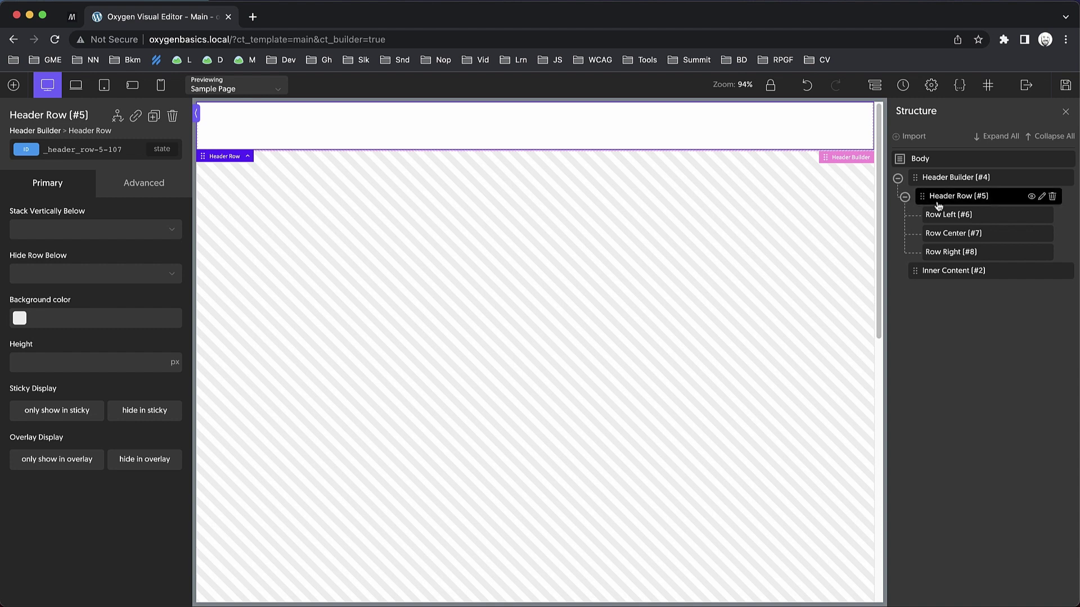
{"action": "left_click", "coordinate": [958, 178]}
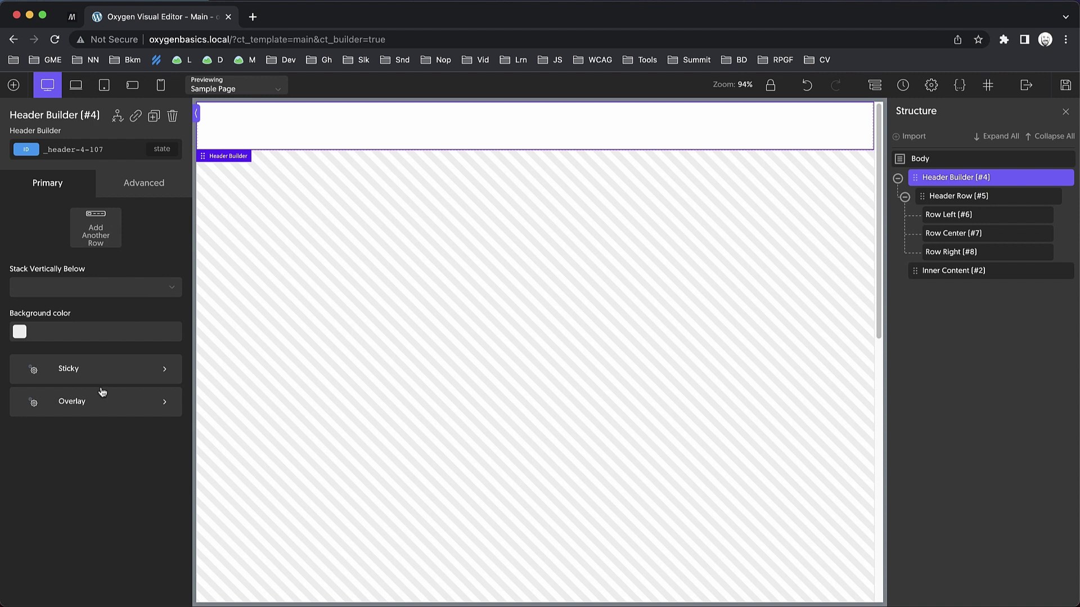
Enable the sticky header with a black sticky background.
{"action": "left_click", "coordinate": [103, 370]}
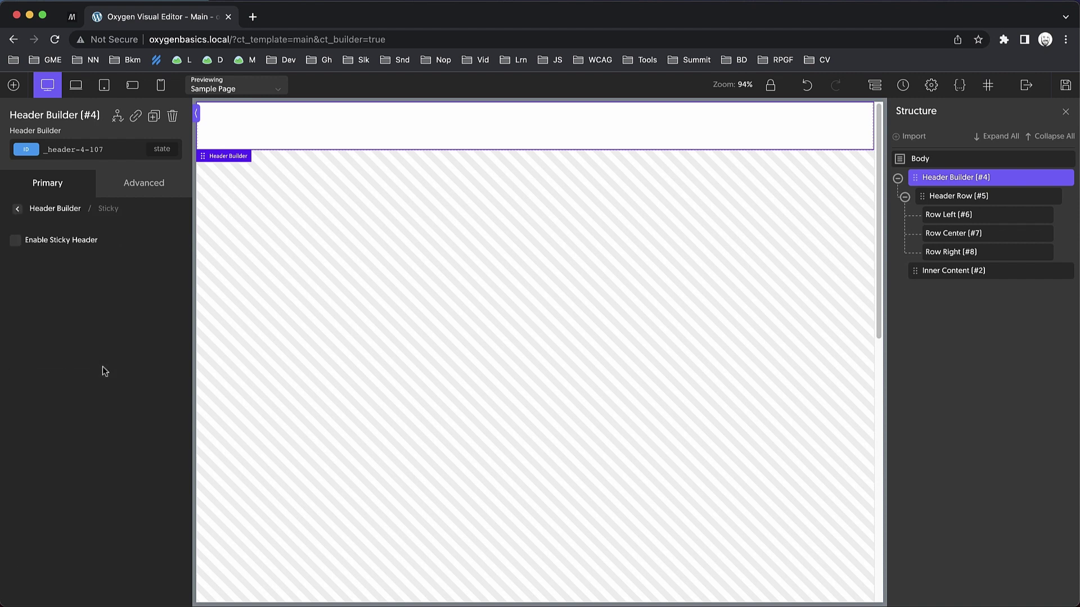
{"action": "left_click", "coordinate": [16, 240]}
{"action": "scroll", "coordinate": [326, 311], "scroll_direction": "down", "scroll_amount": 10}
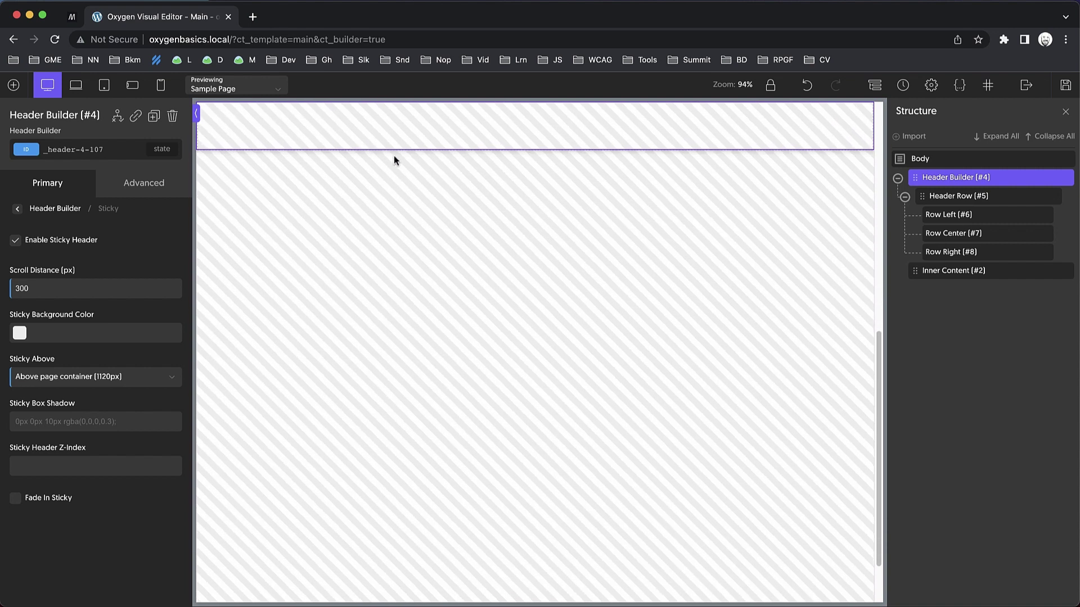
{"action": "left_click", "coordinate": [20, 334]}
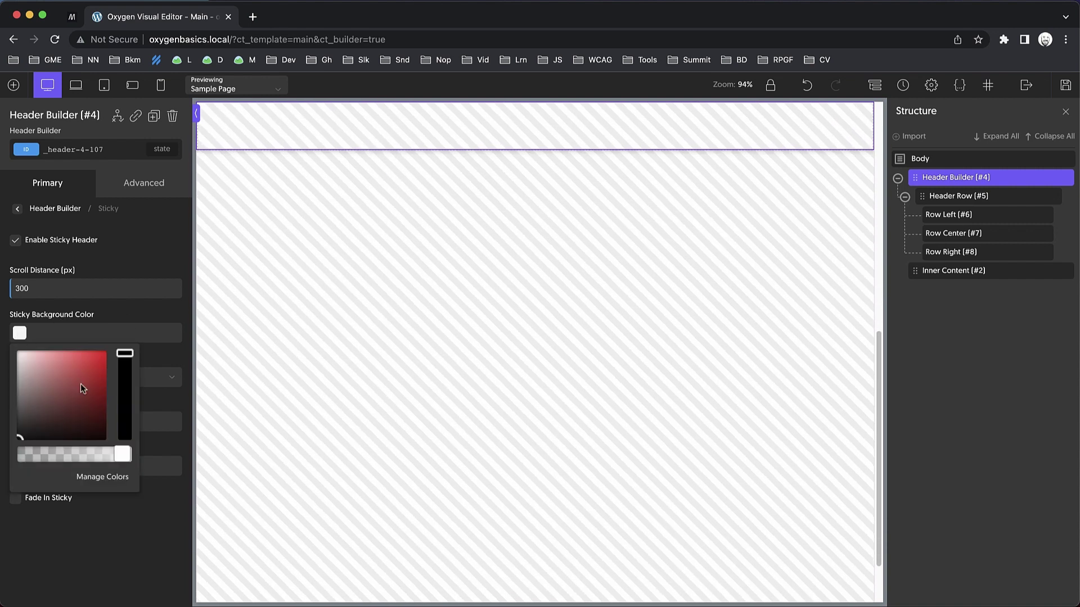
{"action": "left_click_drag", "start_coordinate": [84, 415], "coordinate": [91, 439]}
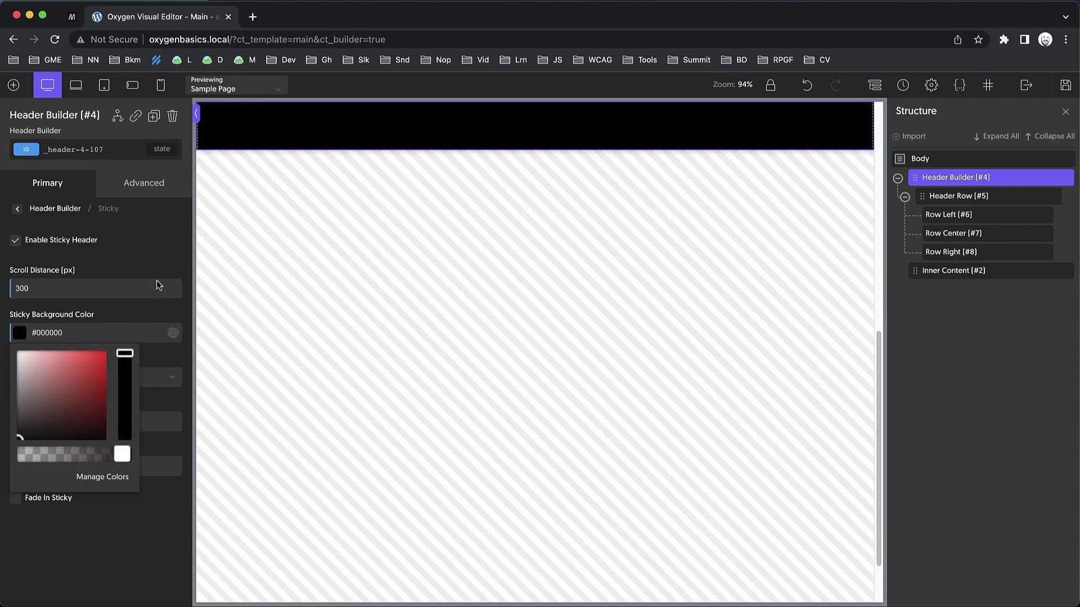
{"action": "left_click", "coordinate": [167, 271]}
Try Scroll Distance values 0 and 300, then turn the sticky header off again.
{"action": "scroll", "coordinate": [351, 346], "scroll_direction": "up", "scroll_amount": 10}
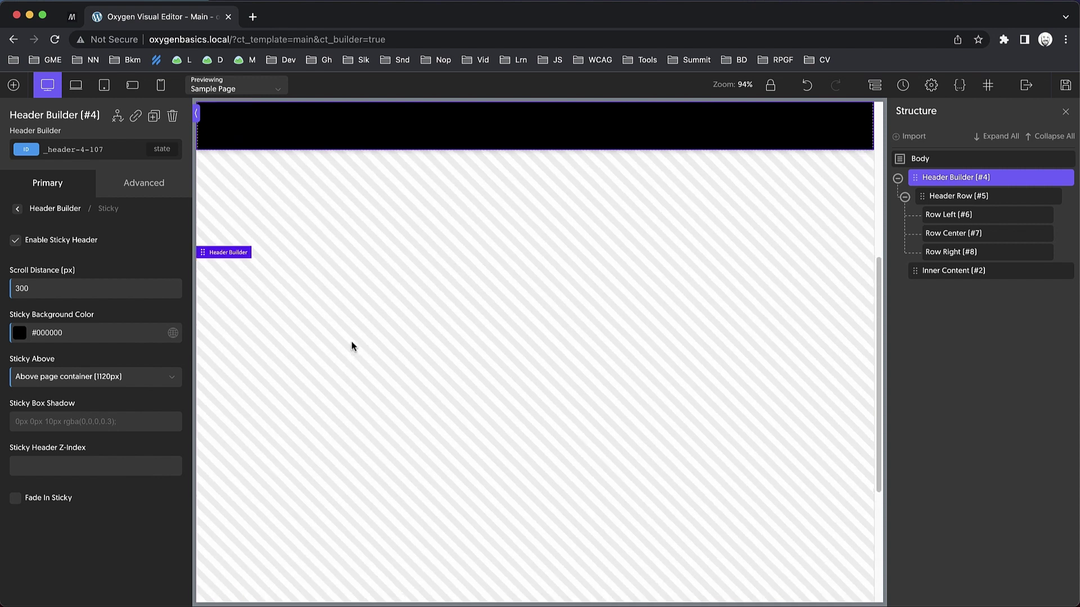
{"action": "scroll", "coordinate": [351, 344], "scroll_direction": "down", "scroll_amount": 5}
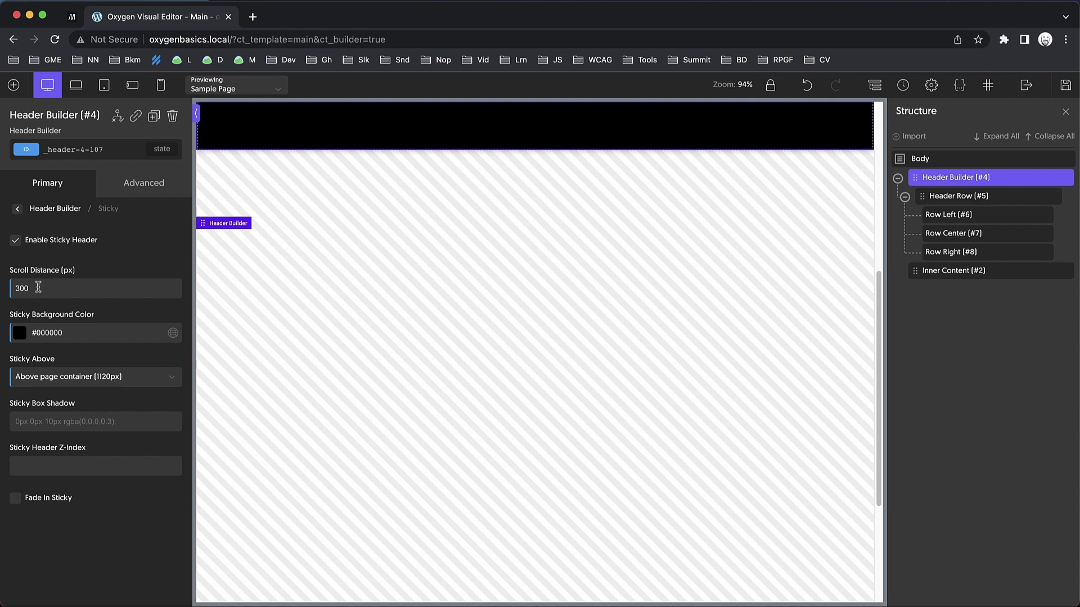
{"action": "double_click", "coordinate": [39, 287]}
{"action": "type", "text": "0"}
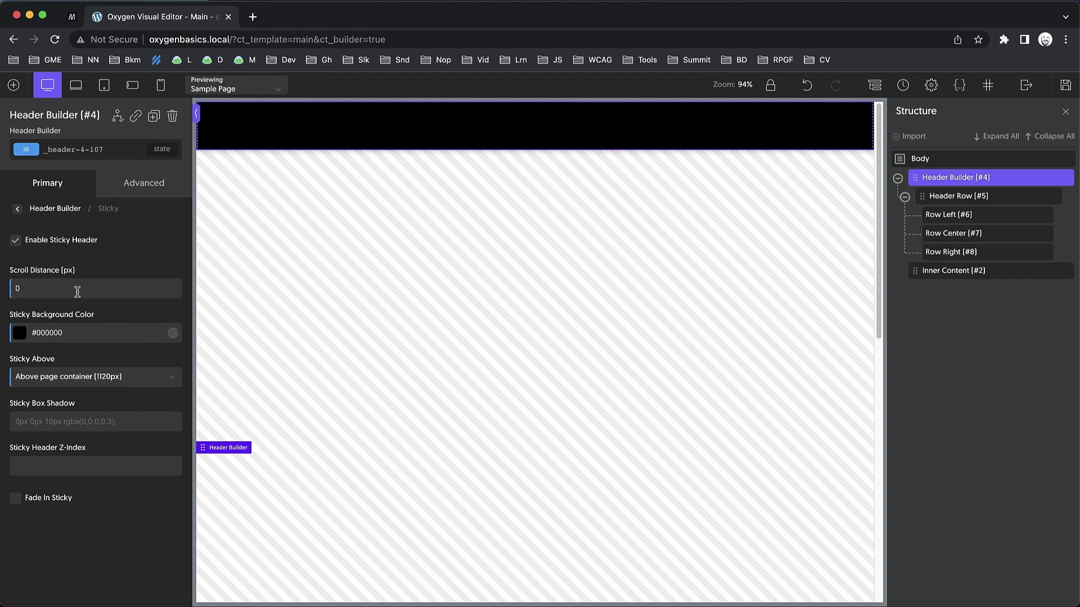
{"action": "double_click", "coordinate": [29, 287]}
{"action": "type", "text": "300"}
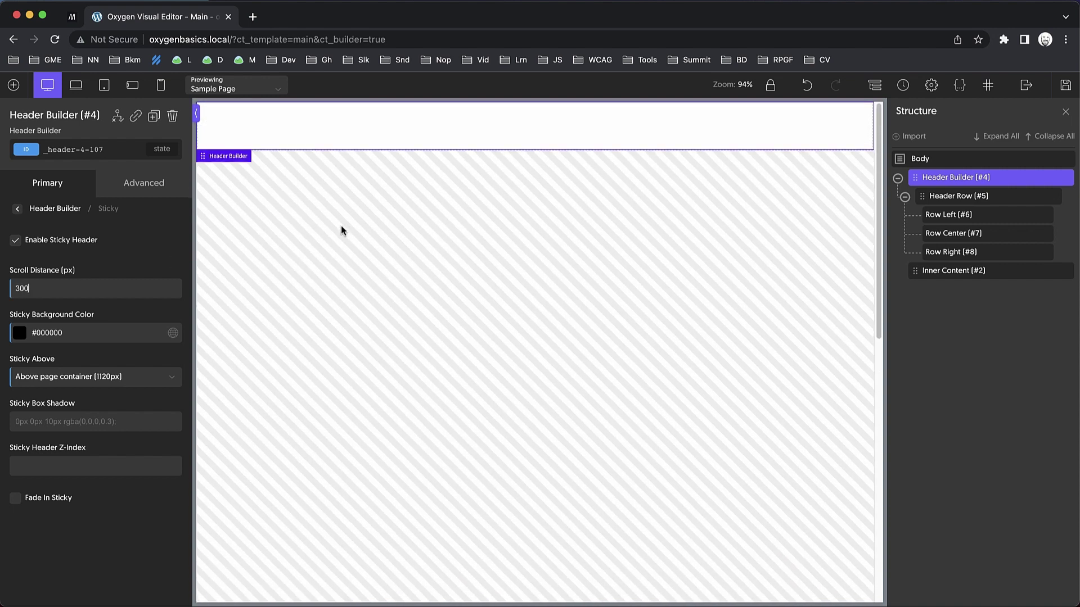
{"action": "left_click", "coordinate": [15, 242]}
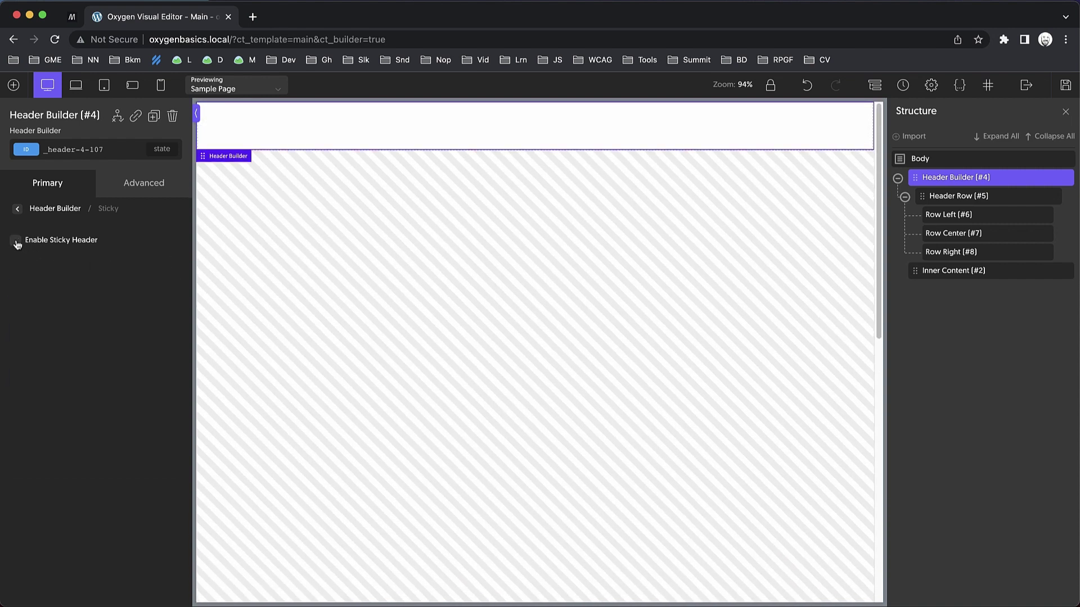
{"action": "left_click", "coordinate": [47, 185]}
Set the header overlay to 'At or above 992px' and select Header Row (#5).
{"action": "left_click", "coordinate": [86, 403]}
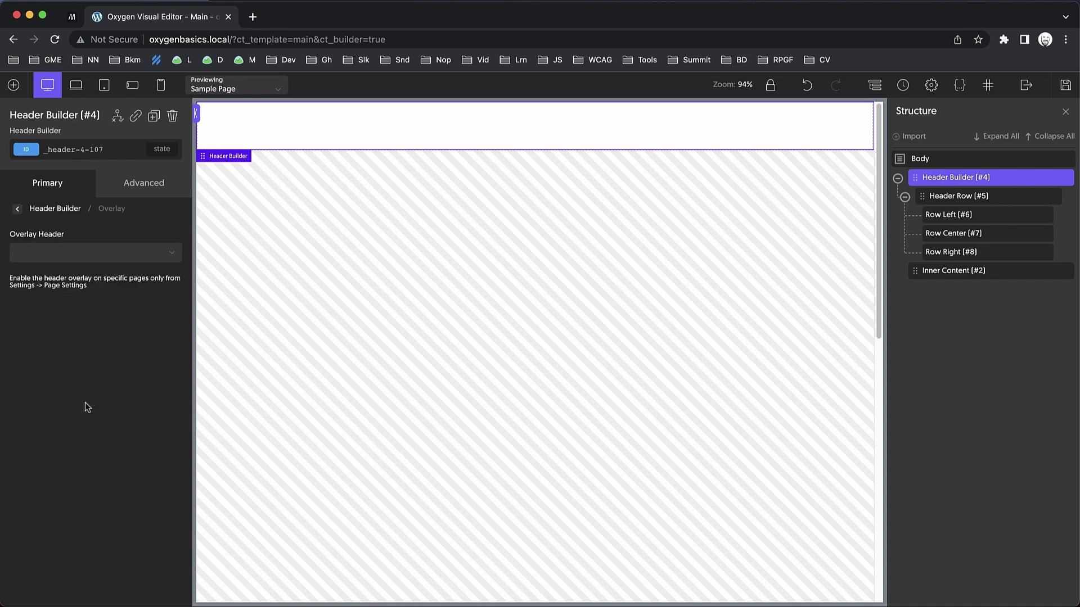
{"action": "left_click", "coordinate": [114, 255]}
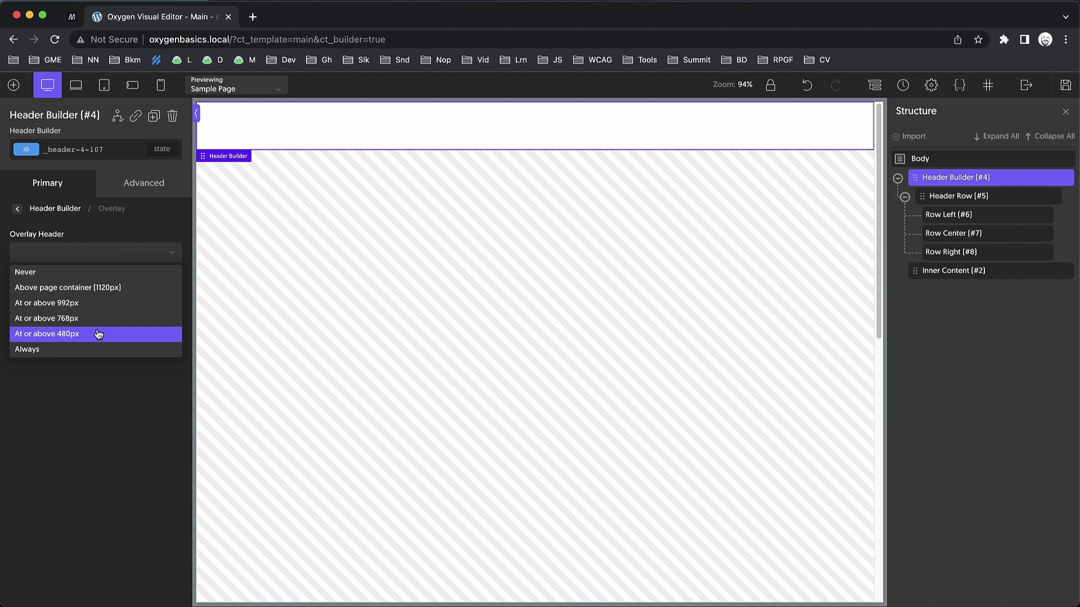
{"action": "left_click", "coordinate": [92, 307]}
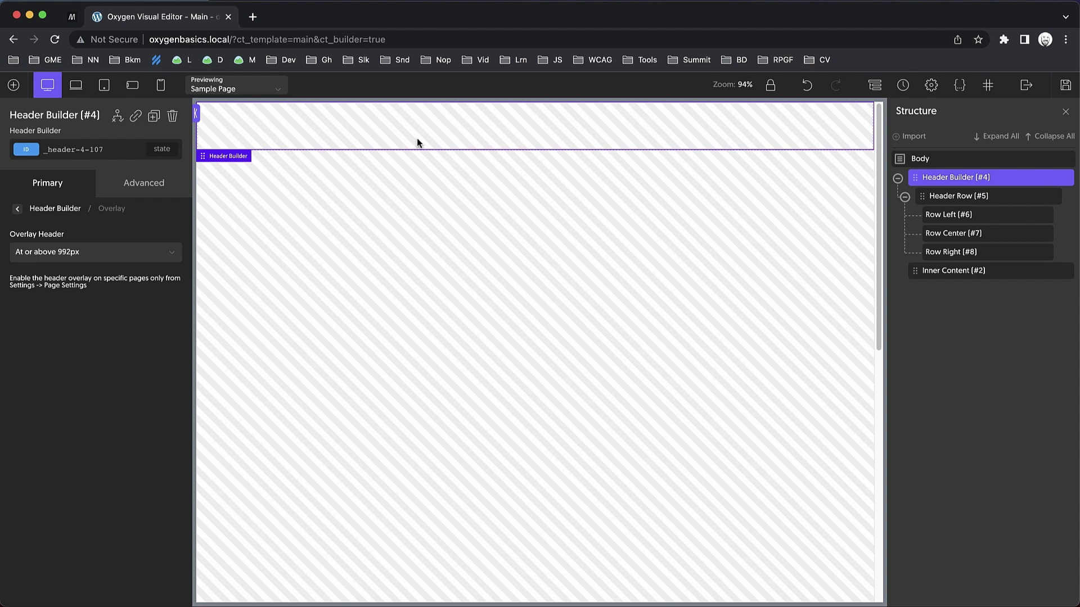
{"action": "left_click", "coordinate": [18, 209]}
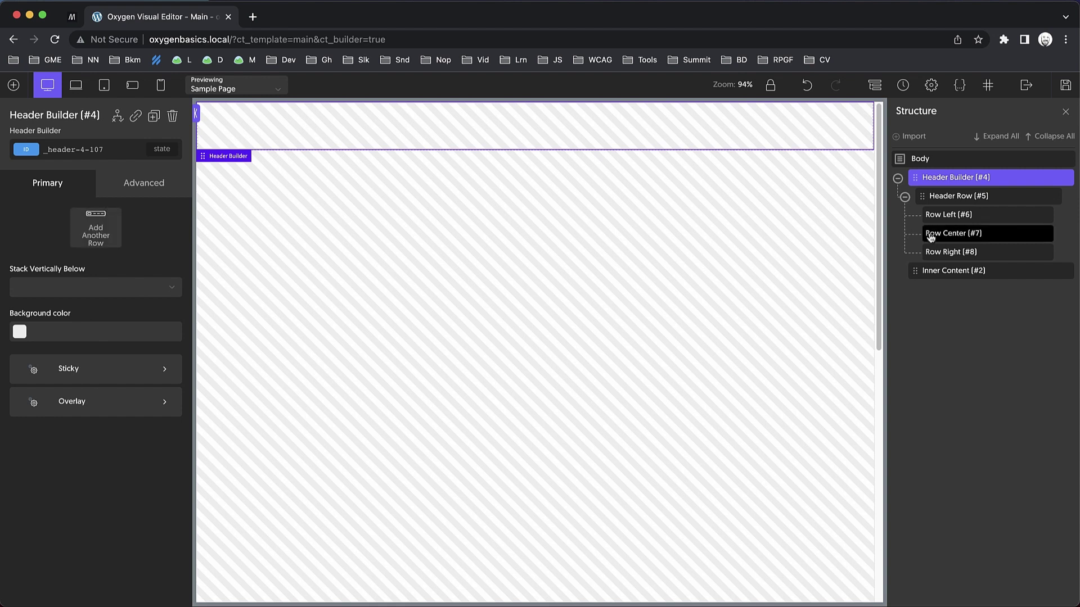
{"action": "left_click", "coordinate": [958, 197]}
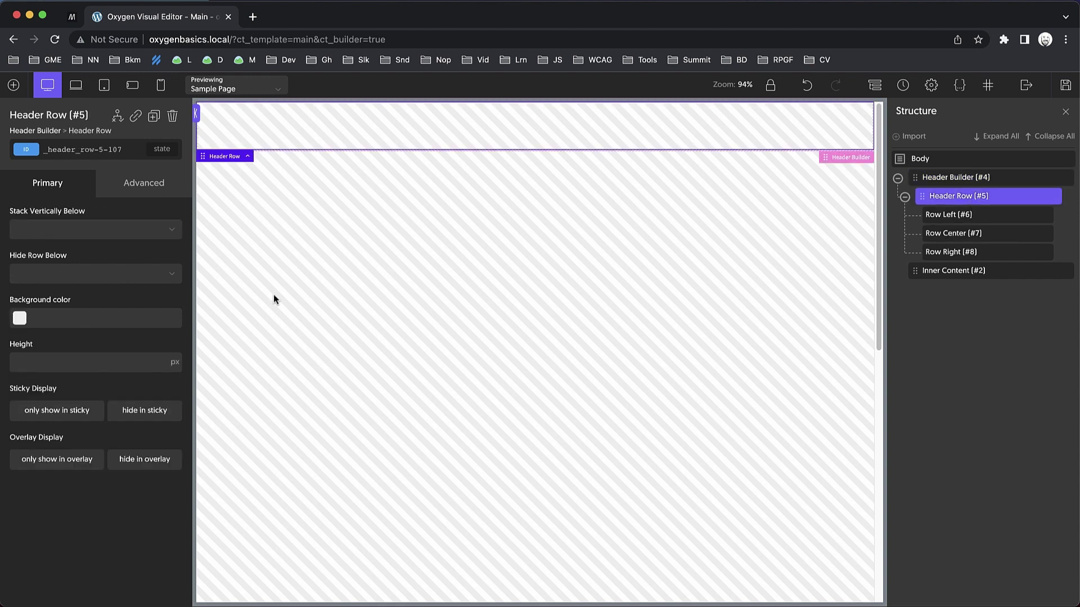
Give Header Row (#5) a black #000000 background.
{"action": "left_click", "coordinate": [904, 197]}
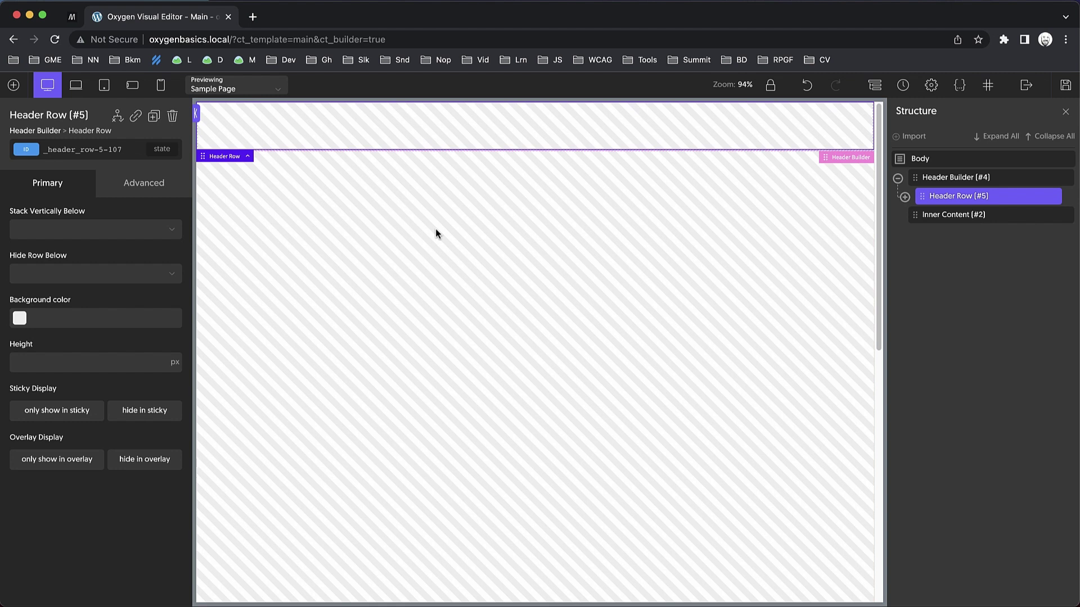
{"action": "left_click", "coordinate": [20, 318]}
{"action": "left_click", "coordinate": [78, 324]}
Set the Header Builder's overlay back to Never and reselect Header Row (#5).
{"action": "left_click", "coordinate": [51, 133]}
{"action": "left_click", "coordinate": [80, 410]}
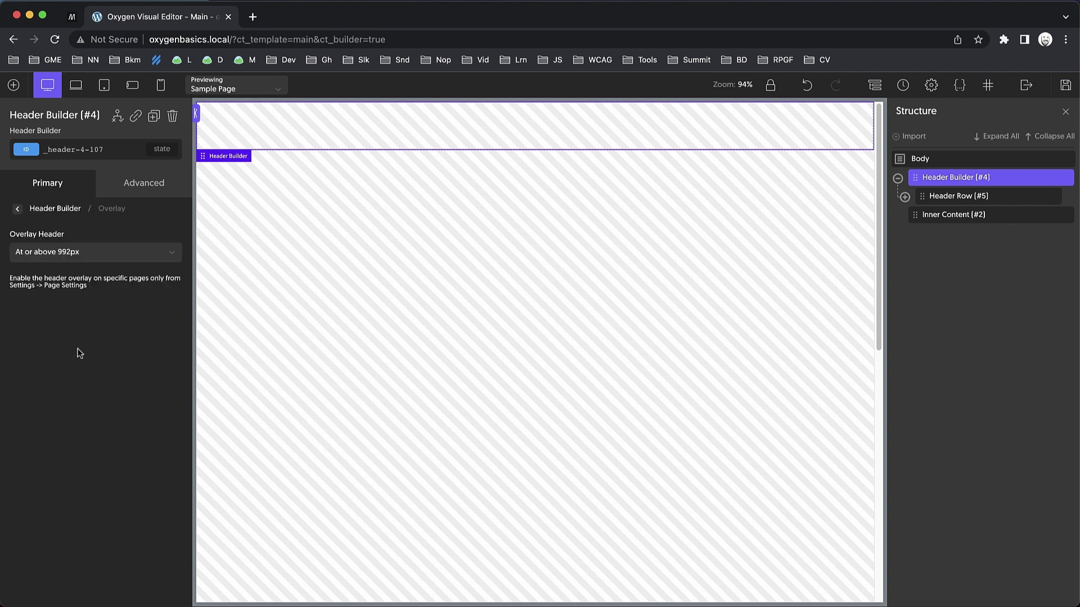
{"action": "left_click", "coordinate": [81, 252]}
{"action": "left_click", "coordinate": [70, 274]}
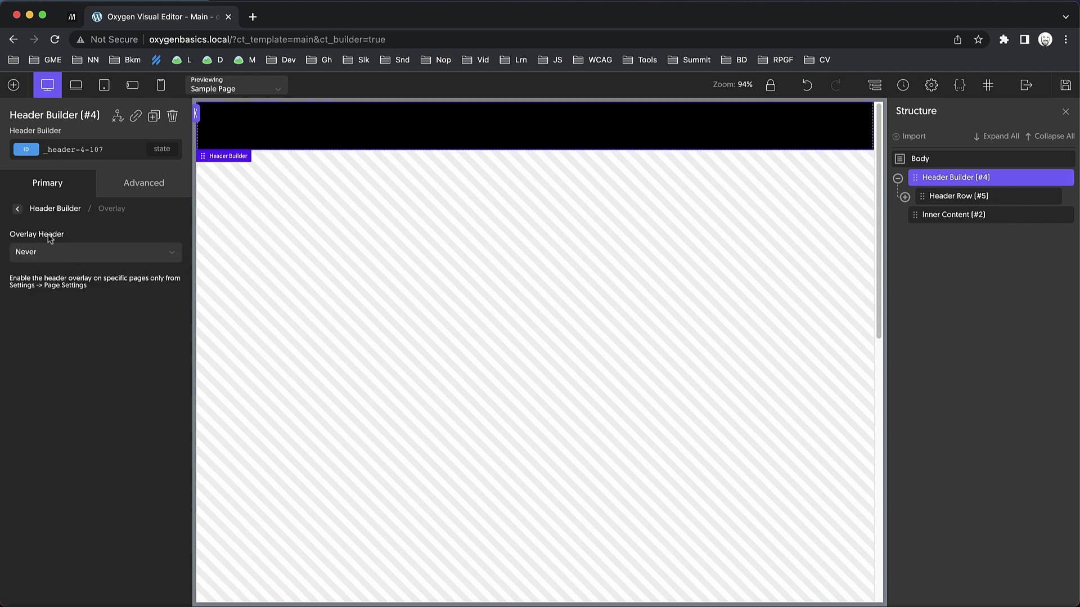
{"action": "left_click", "coordinate": [18, 209]}
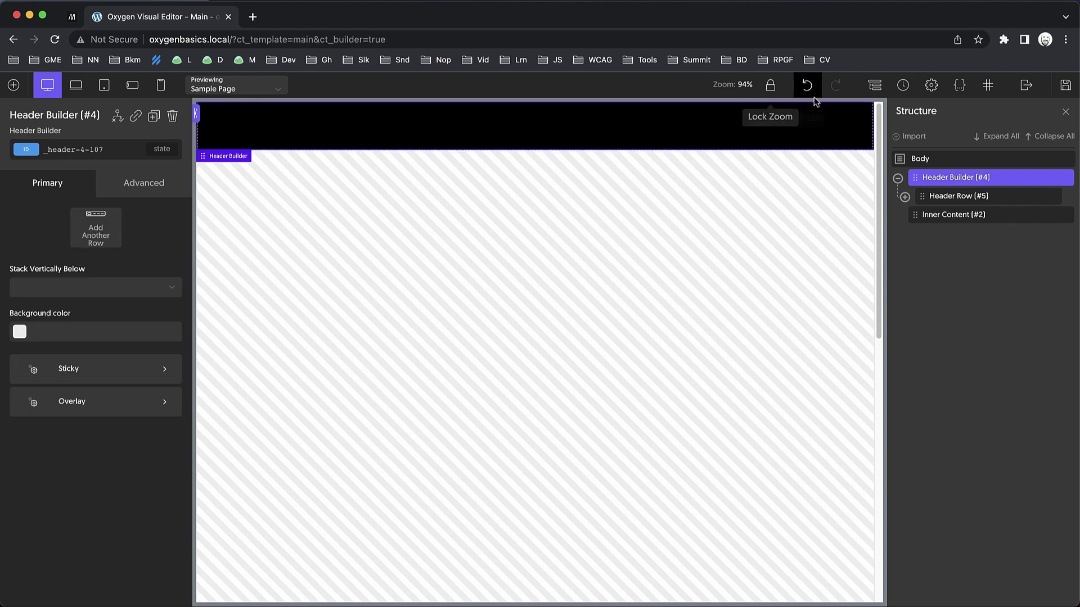
{"action": "left_click", "coordinate": [955, 195]}
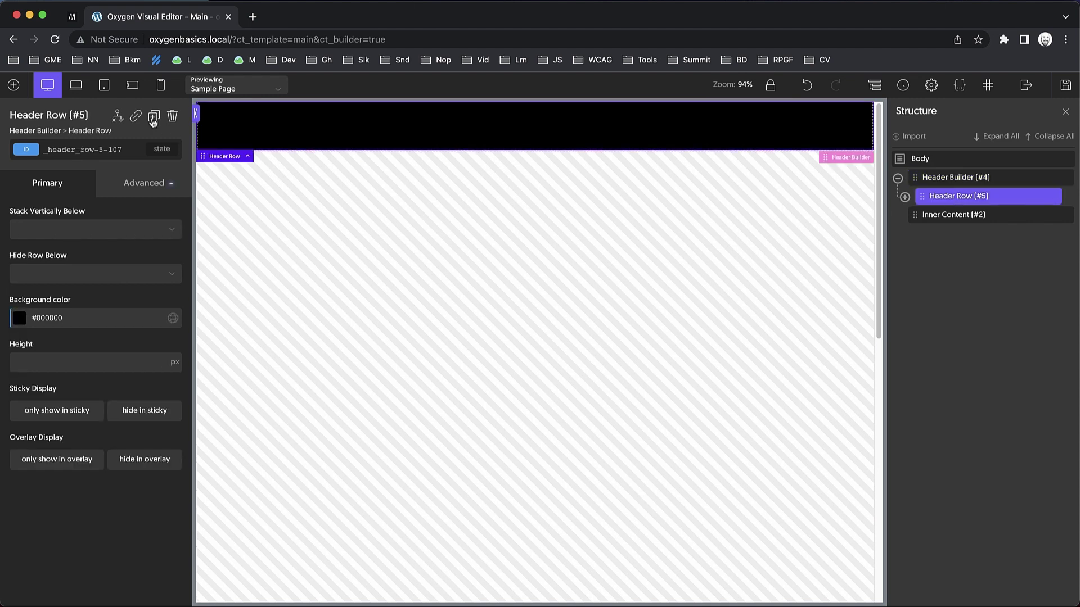
Duplicate Header Row (#5) as Header Row (#10) with a red #ff0000 background, shown only in sticky.
{"action": "left_click", "coordinate": [153, 117]}
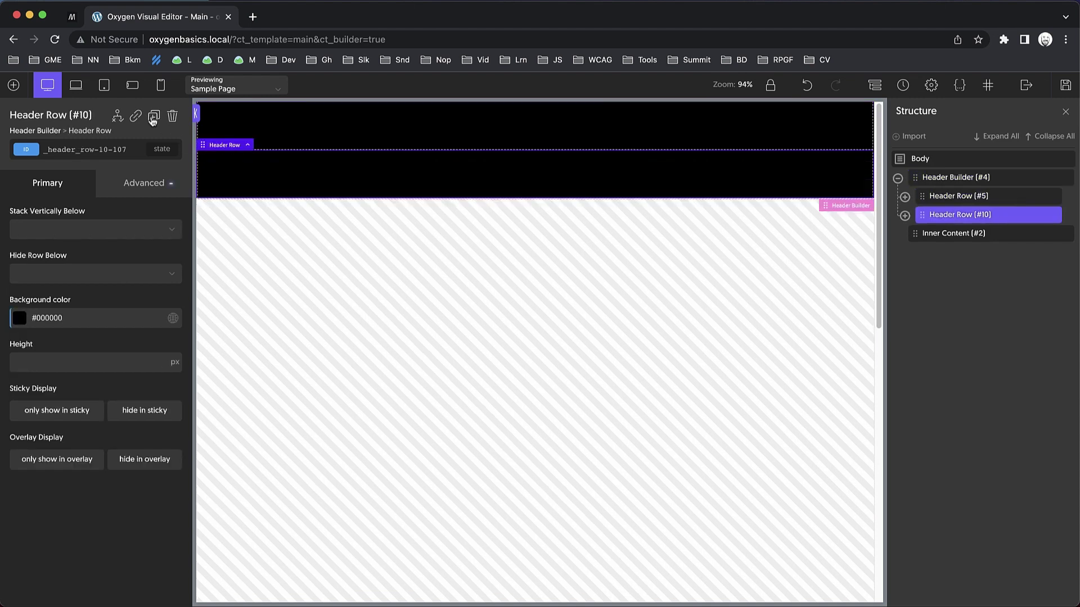
{"action": "left_click", "coordinate": [20, 319]}
{"action": "left_click_drag", "start_coordinate": [75, 352], "coordinate": [103, 319]}
{"action": "left_click", "coordinate": [71, 298]}
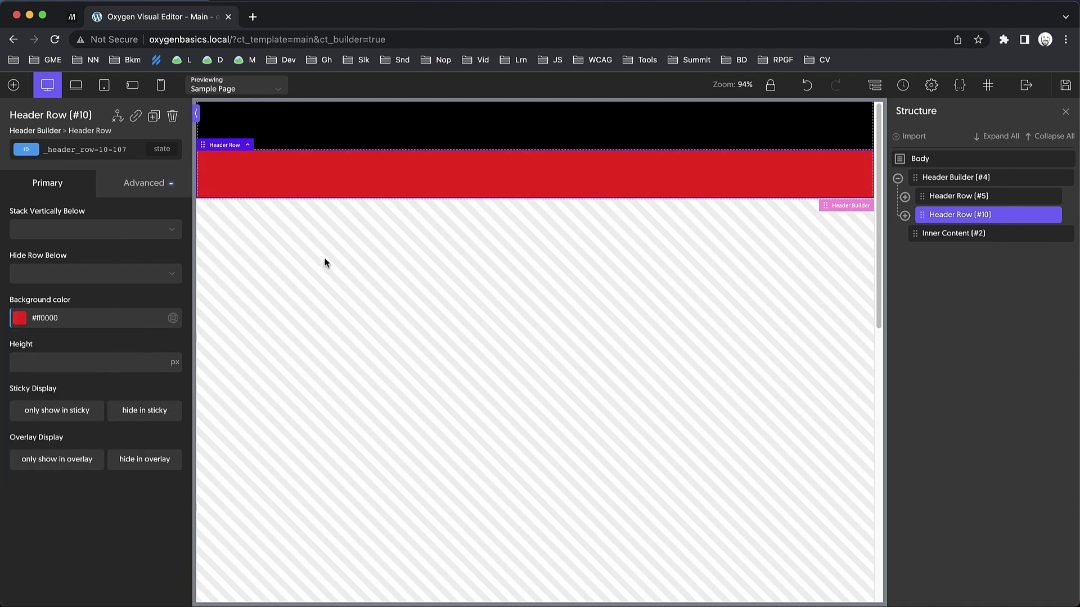
{"action": "scroll", "coordinate": [443, 225], "scroll_direction": "down", "scroll_amount": 5}
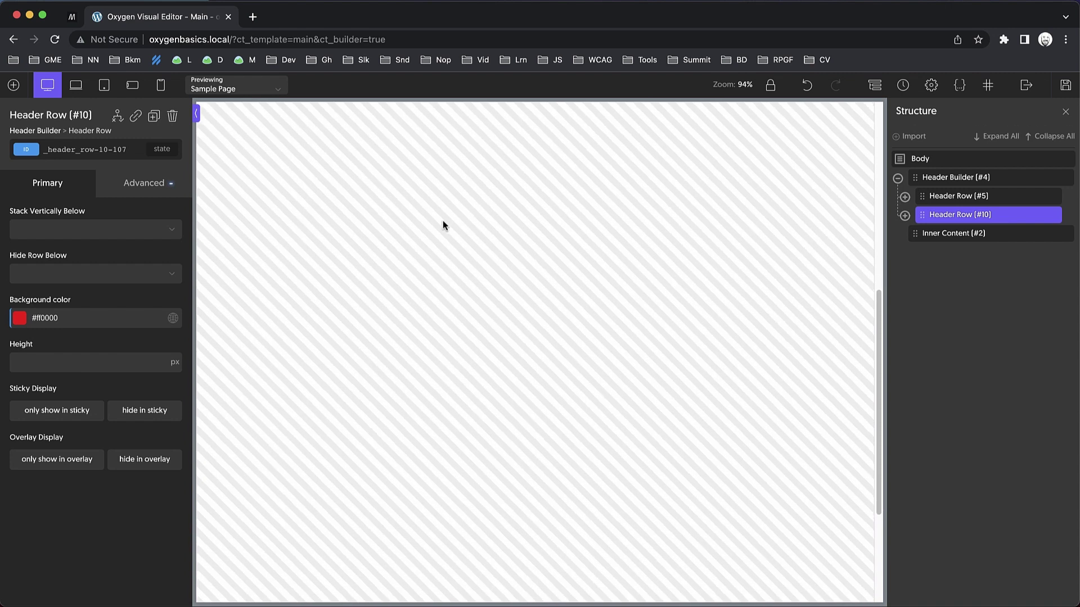
{"action": "scroll", "coordinate": [443, 225], "scroll_direction": "up", "scroll_amount": 5}
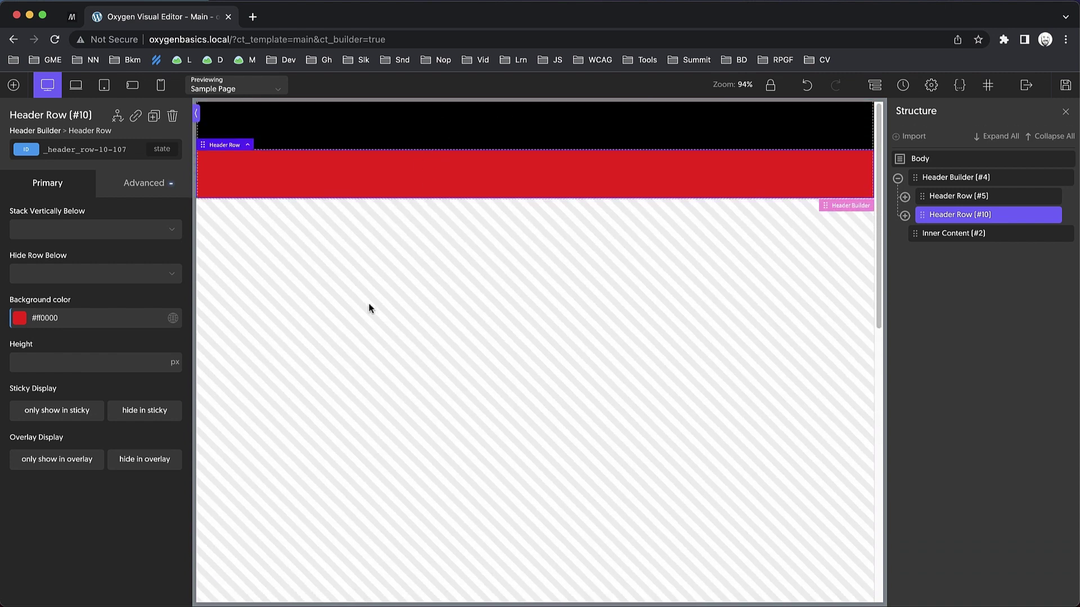
{"action": "left_click", "coordinate": [60, 415]}
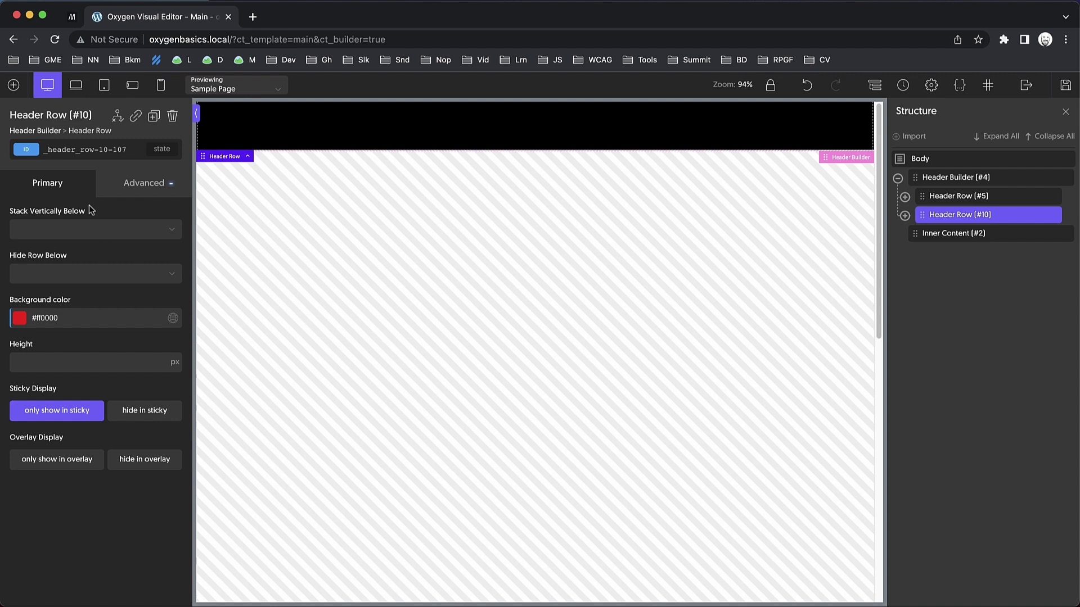
{"action": "left_click", "coordinate": [319, 128]}
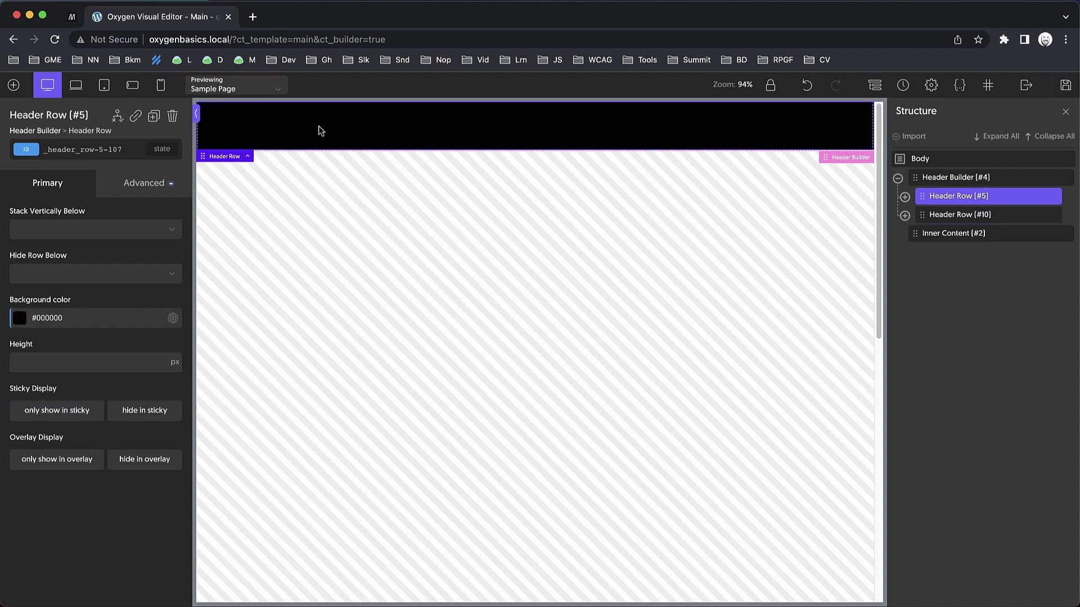
Hide the black row in sticky, re-enable the sticky header, and scroll the canvas to test the swap.
{"action": "left_click", "coordinate": [135, 414]}
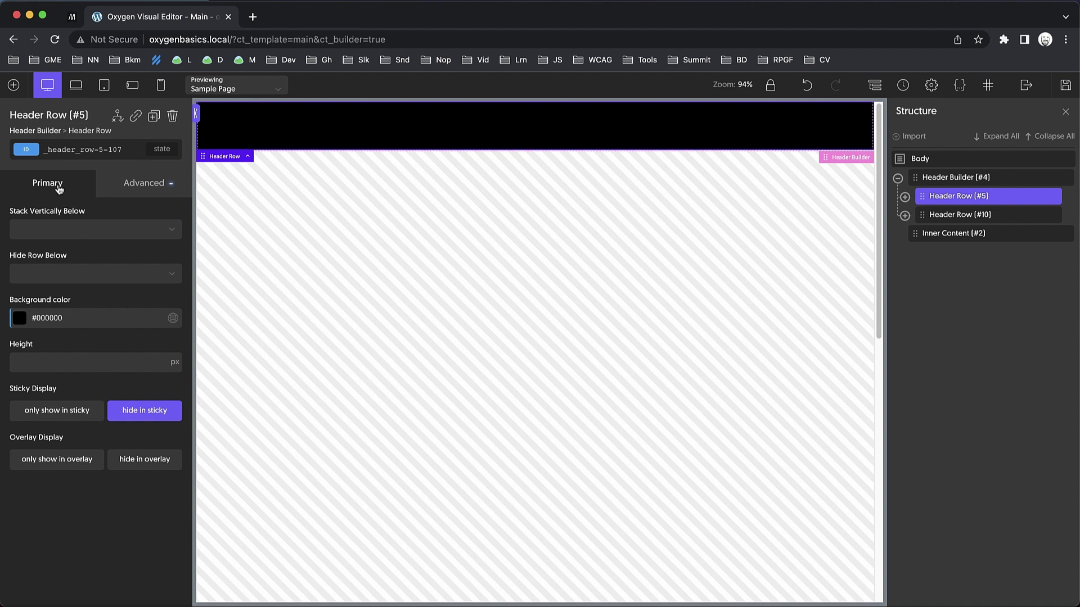
{"action": "left_click", "coordinate": [47, 132]}
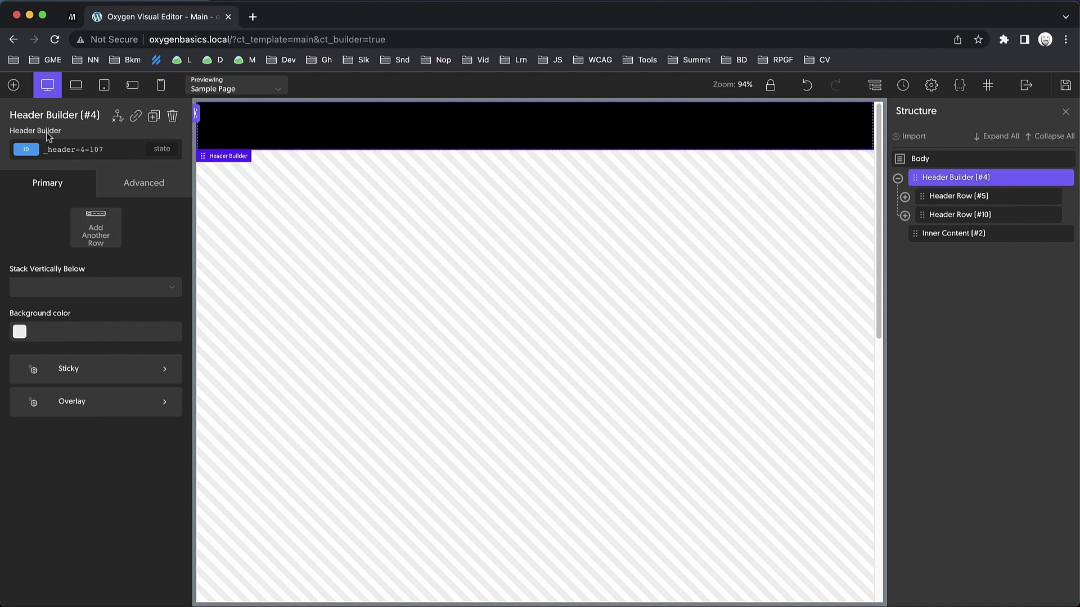
{"action": "left_click", "coordinate": [97, 380]}
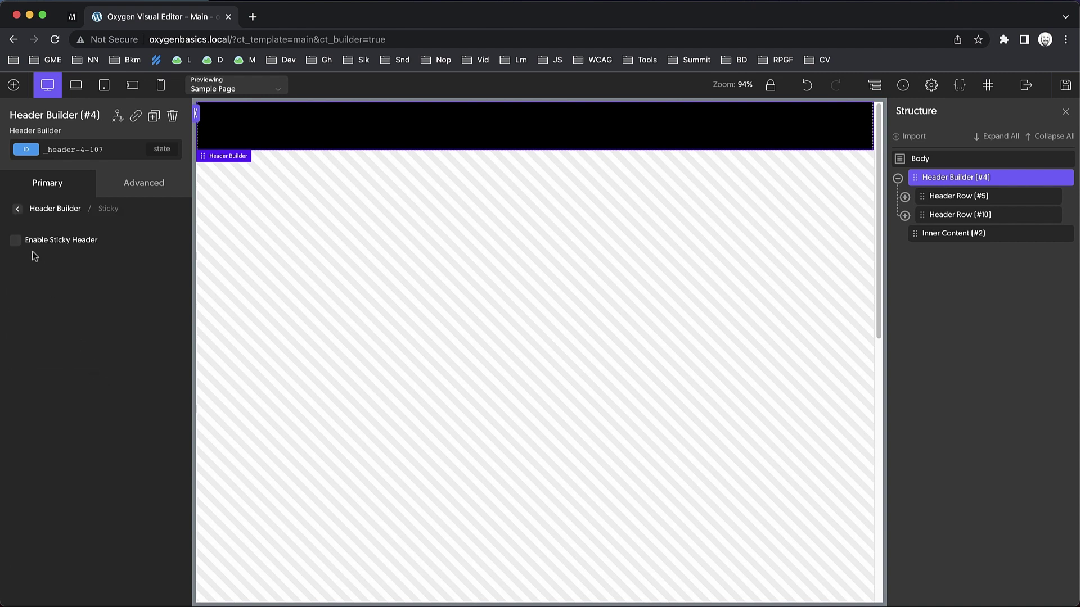
{"action": "left_click", "coordinate": [17, 242]}
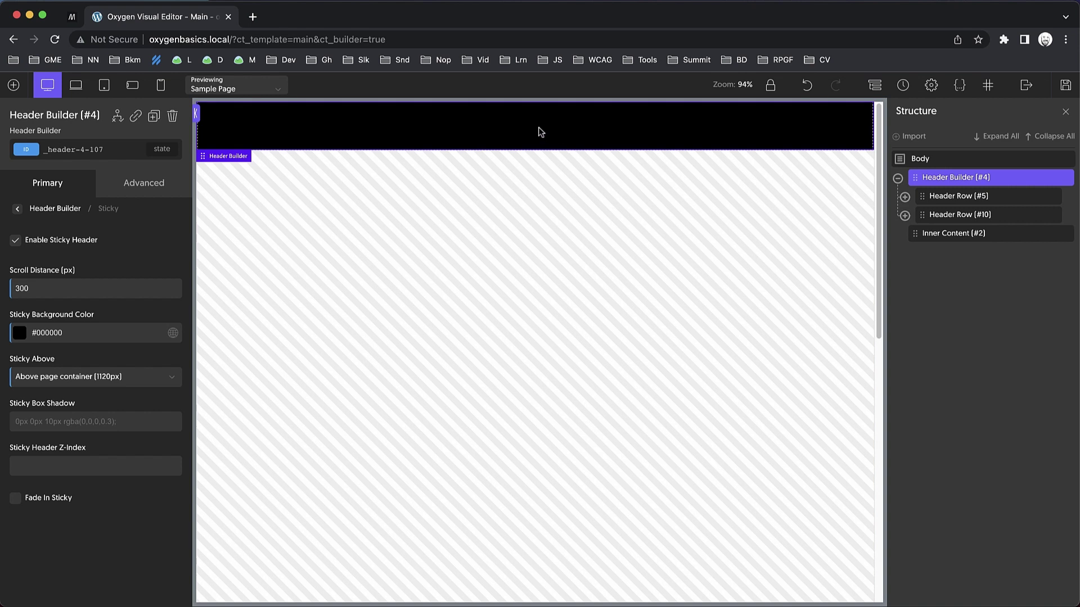
{"action": "scroll", "coordinate": [528, 211], "scroll_direction": "down", "scroll_amount": 5}
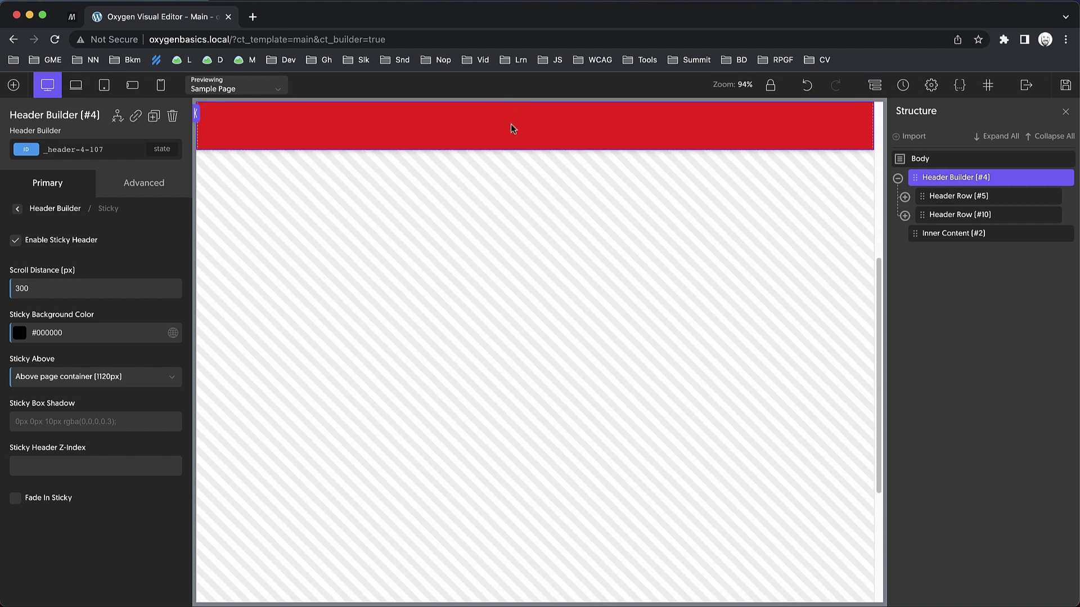
{"action": "scroll", "coordinate": [480, 316], "scroll_direction": "up", "scroll_amount": 5}
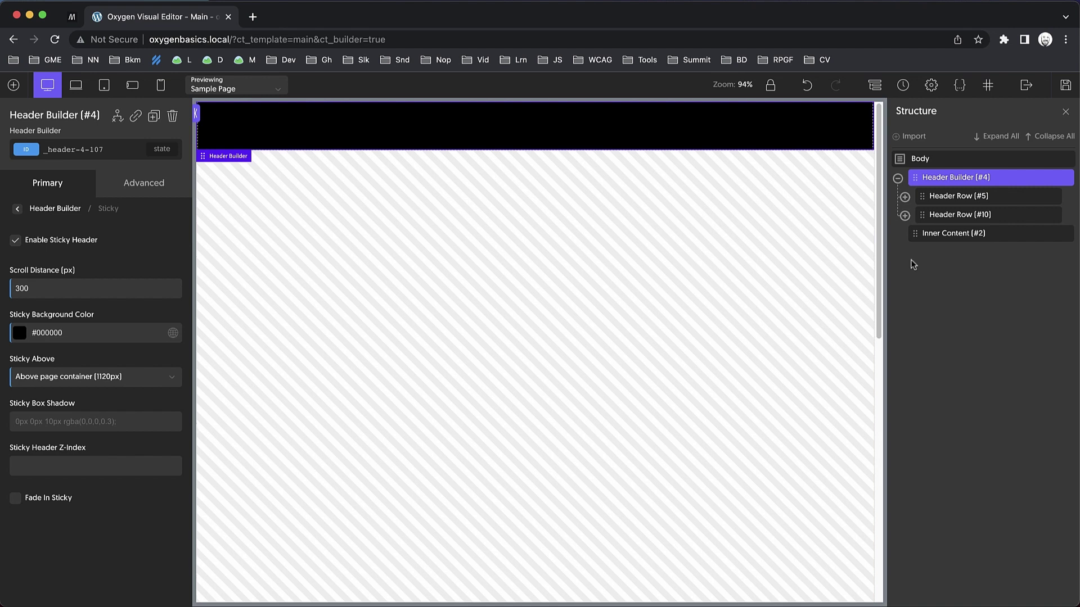
{"action": "mouse_move", "coordinate": [1049, 181]}
Delete the Header Builder and place a new Div above Inner Content.
{"action": "left_click", "coordinate": [1064, 178]}
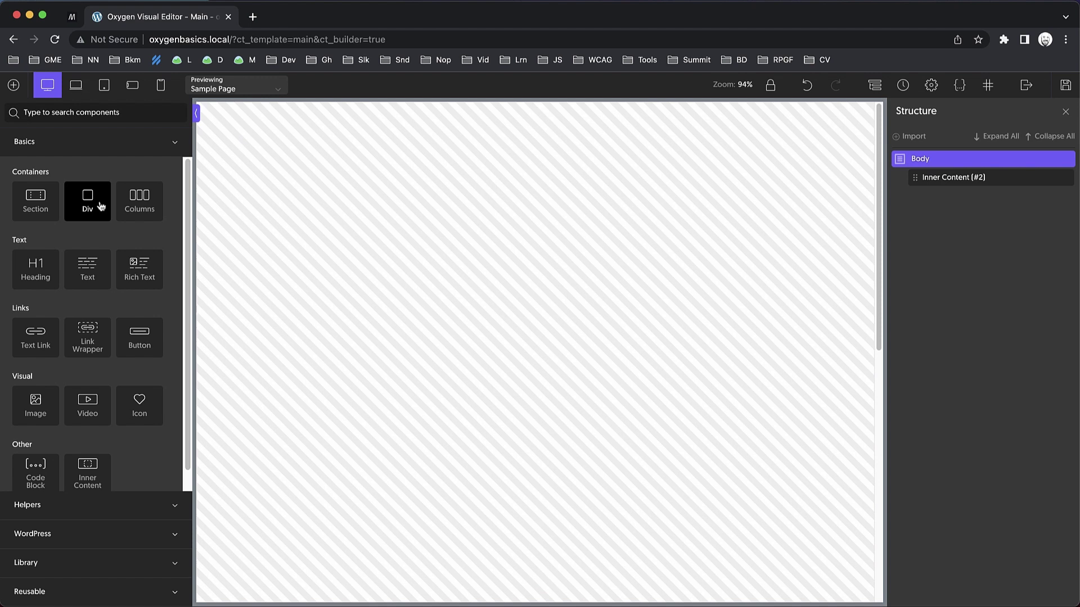
{"action": "left_click", "coordinate": [96, 201]}
{"action": "left_click_drag", "start_coordinate": [943, 201], "coordinate": [947, 180]}
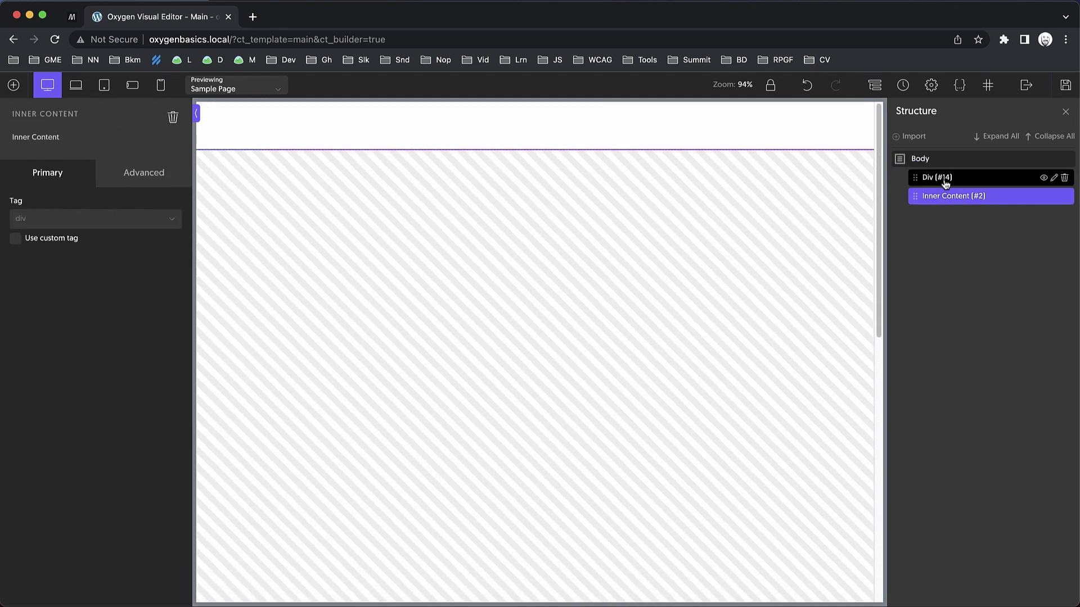
Set the Div's tag to header, then delete the Div.
{"action": "left_click", "coordinate": [945, 177]}
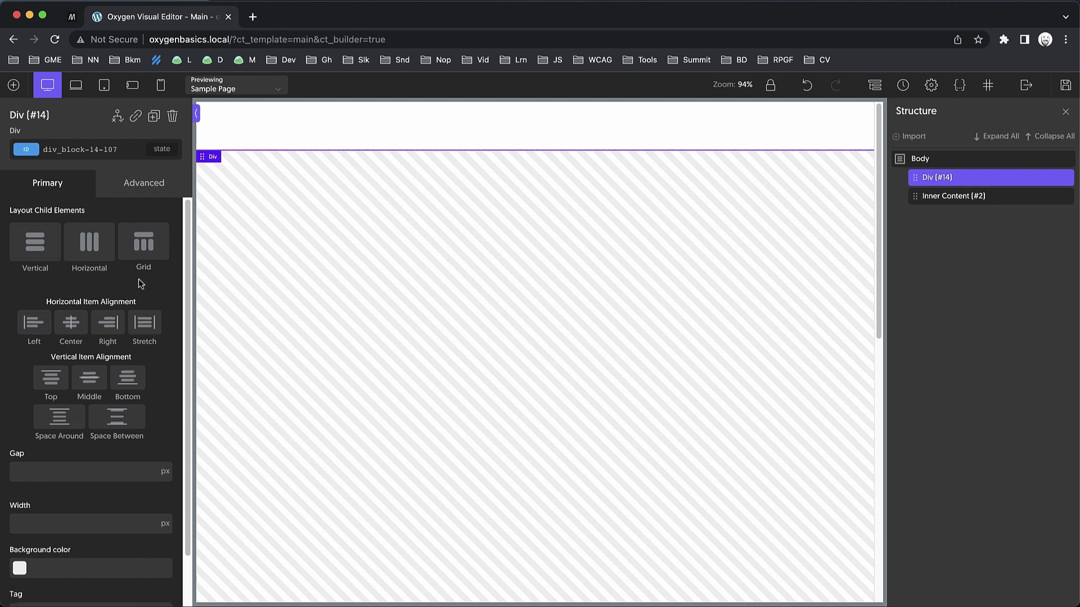
{"action": "scroll", "coordinate": [139, 280], "scroll_direction": "down", "scroll_amount": 2}
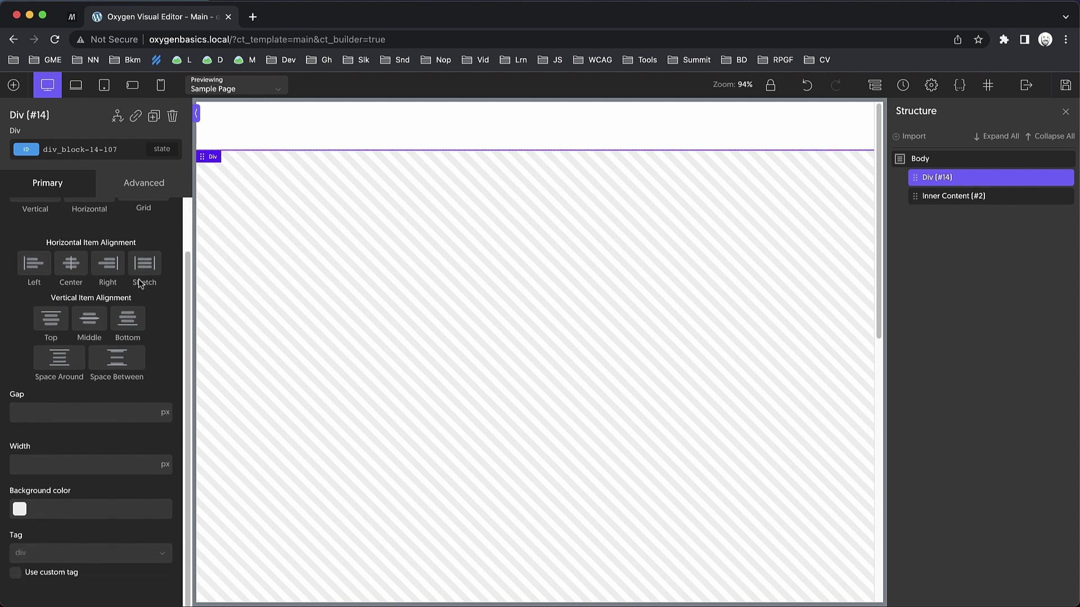
{"action": "left_click", "coordinate": [69, 558]}
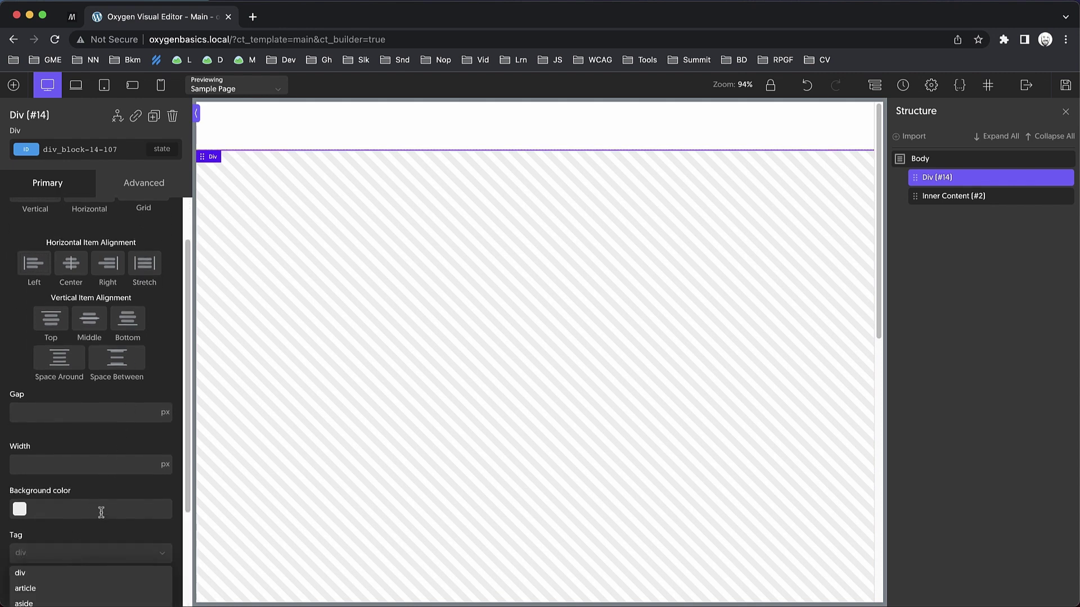
{"action": "left_click", "coordinate": [71, 526]}
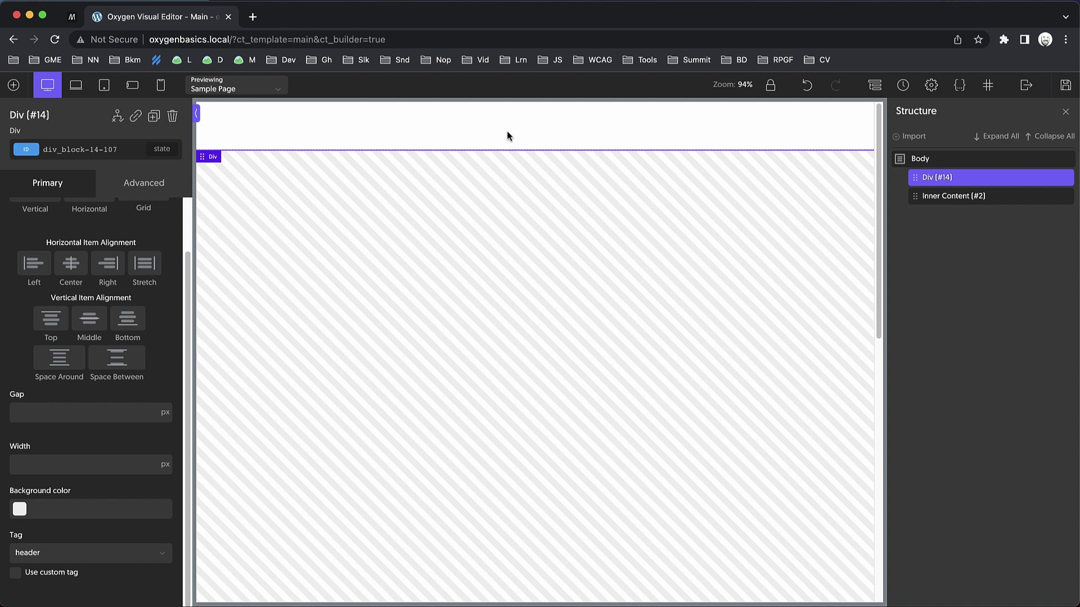
{"action": "left_click", "coordinate": [1067, 178]}
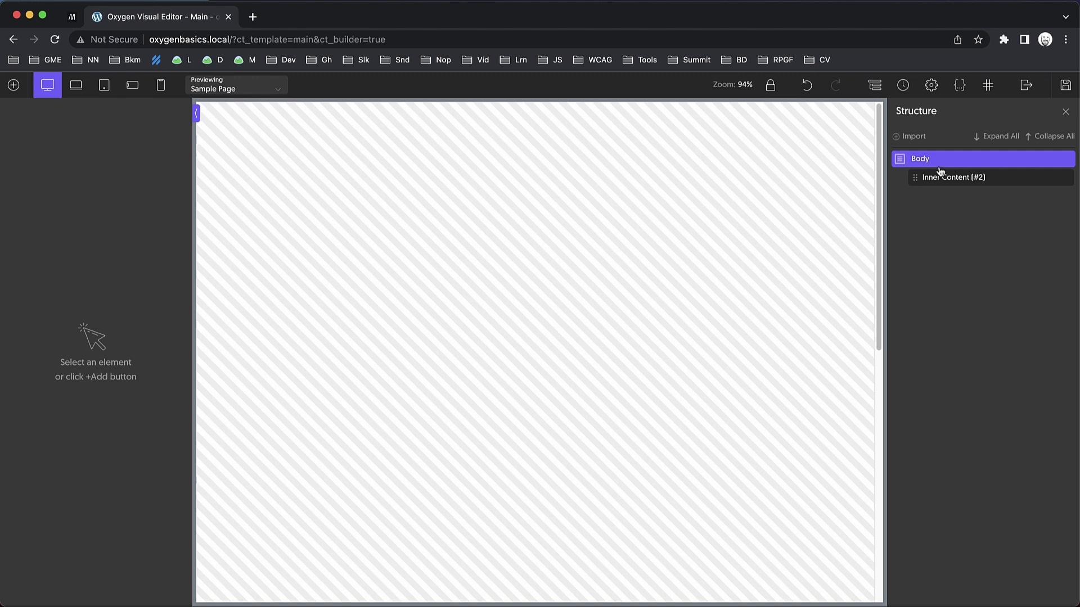
Add a Header Builder from a 'head' search and move it above Inner Content.
{"action": "left_click", "coordinate": [14, 85]}
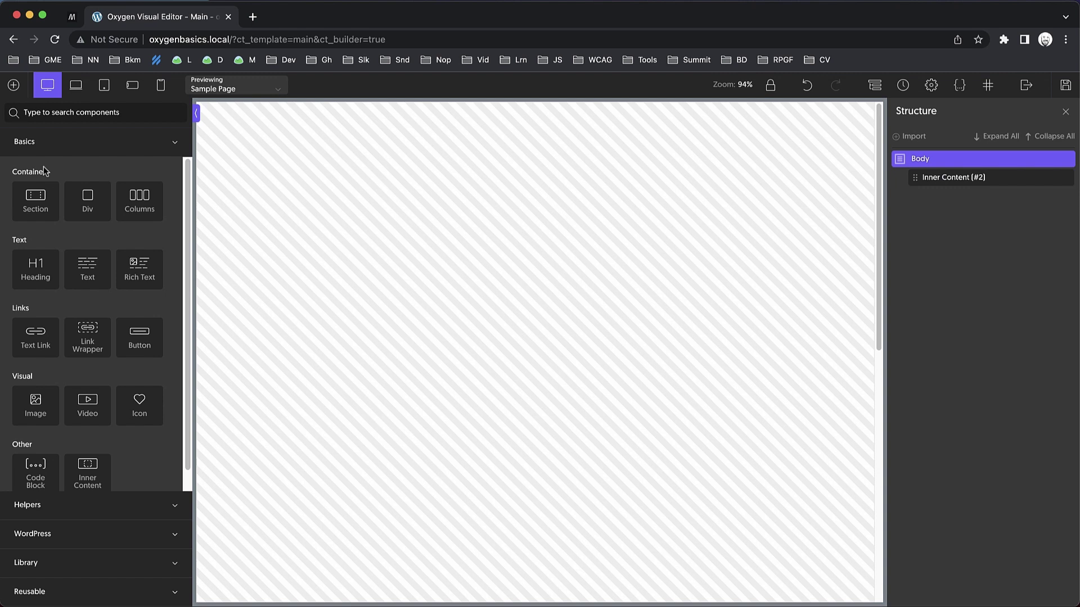
{"action": "type", "text": "head"}
{"action": "left_click", "coordinate": [93, 152]}
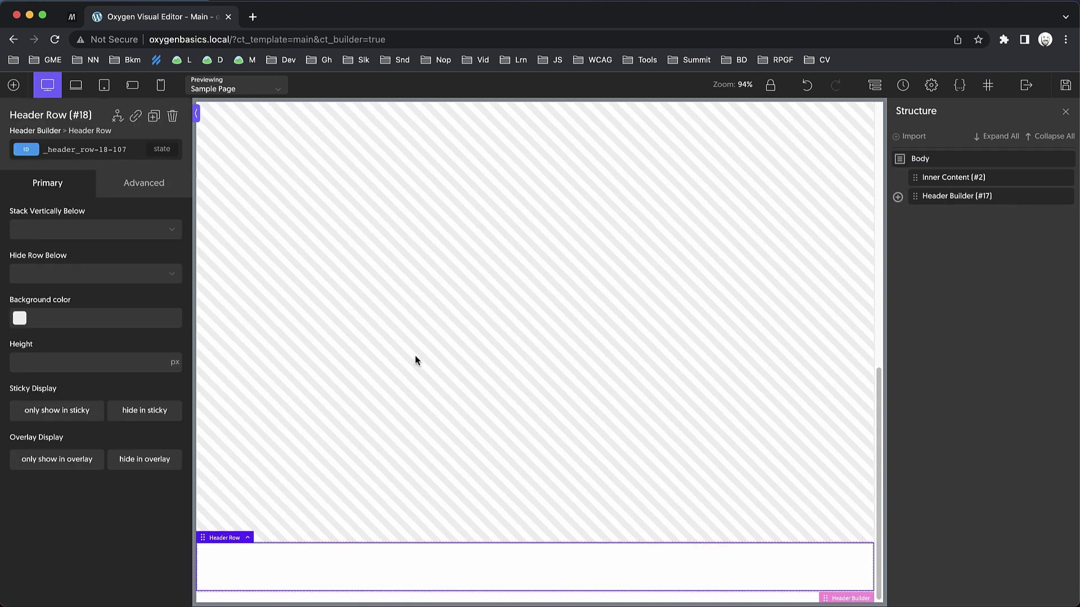
{"action": "left_click_drag", "start_coordinate": [935, 197], "coordinate": [934, 178]}
Expand the Header Builder to show Row Left, Center and Right, and select the Header Row.
{"action": "left_click", "coordinate": [897, 179]}
{"action": "left_click", "coordinate": [904, 197]}
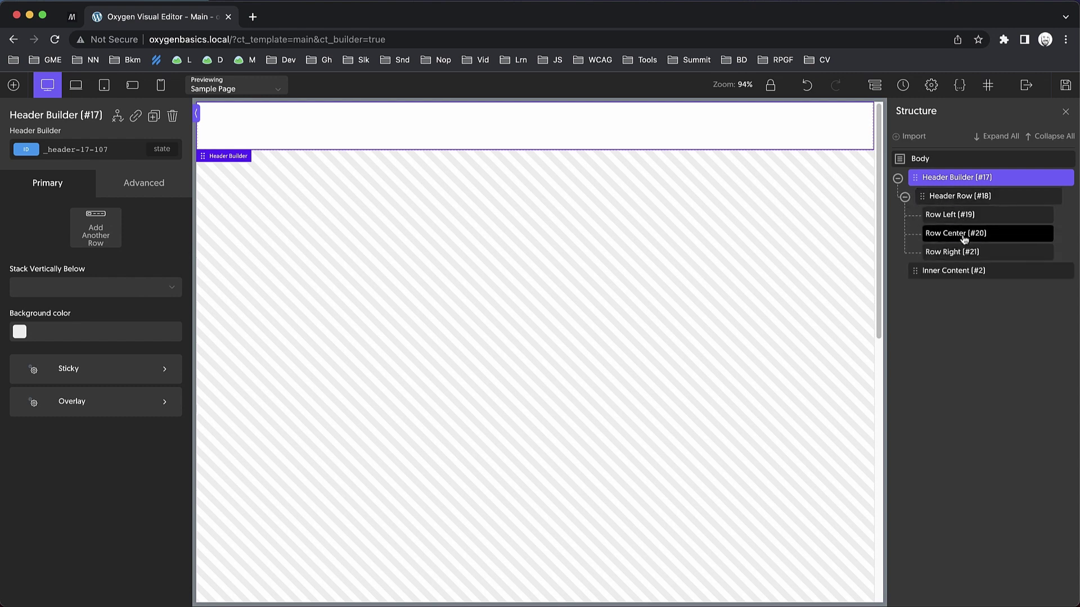
{"action": "left_click", "coordinate": [961, 200]}
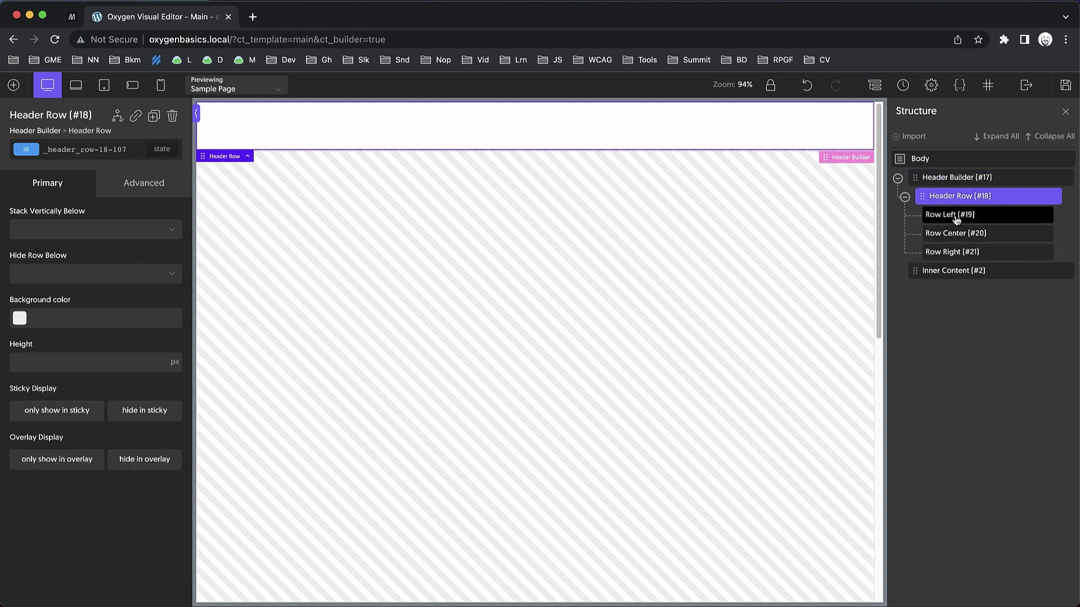
{"action": "left_click", "coordinate": [13, 85]}
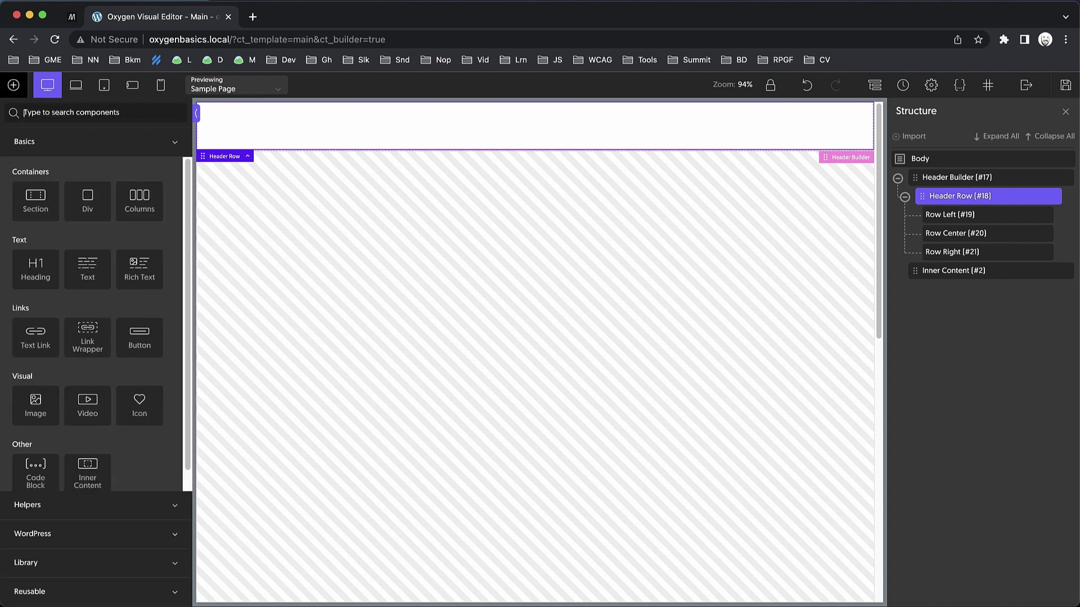
Add a Link Wrapper in Row Left with a title attribute of 'Go Home'.
{"action": "type", "text": "link"}
{"action": "key", "text": "Return"}
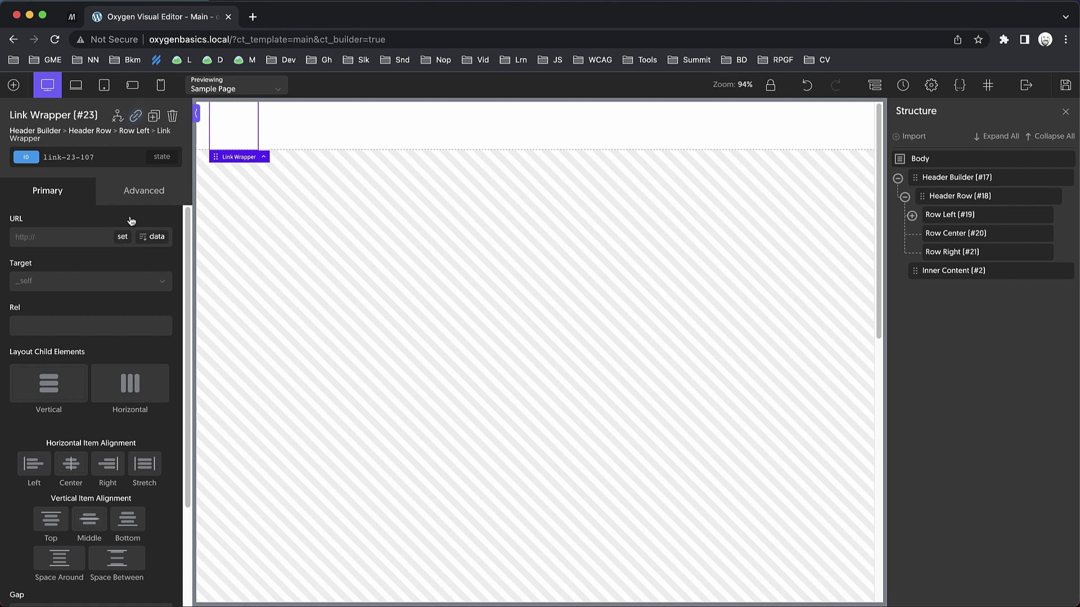
{"action": "left_click", "coordinate": [140, 192]}
{"action": "left_click", "coordinate": [53, 493]}
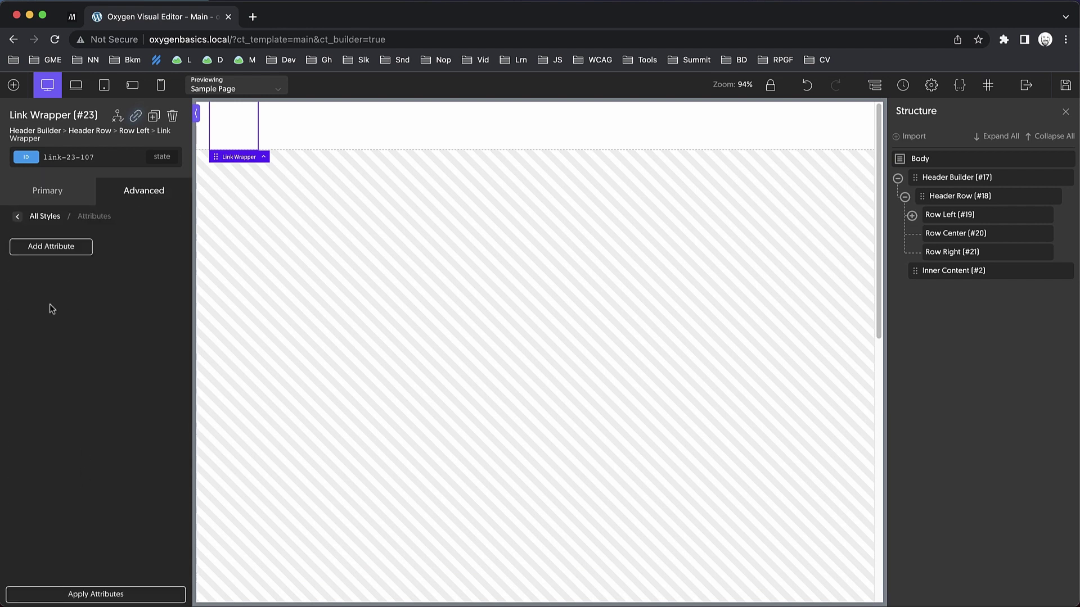
{"action": "left_click", "coordinate": [55, 254]}
{"action": "type", "text": "title"}
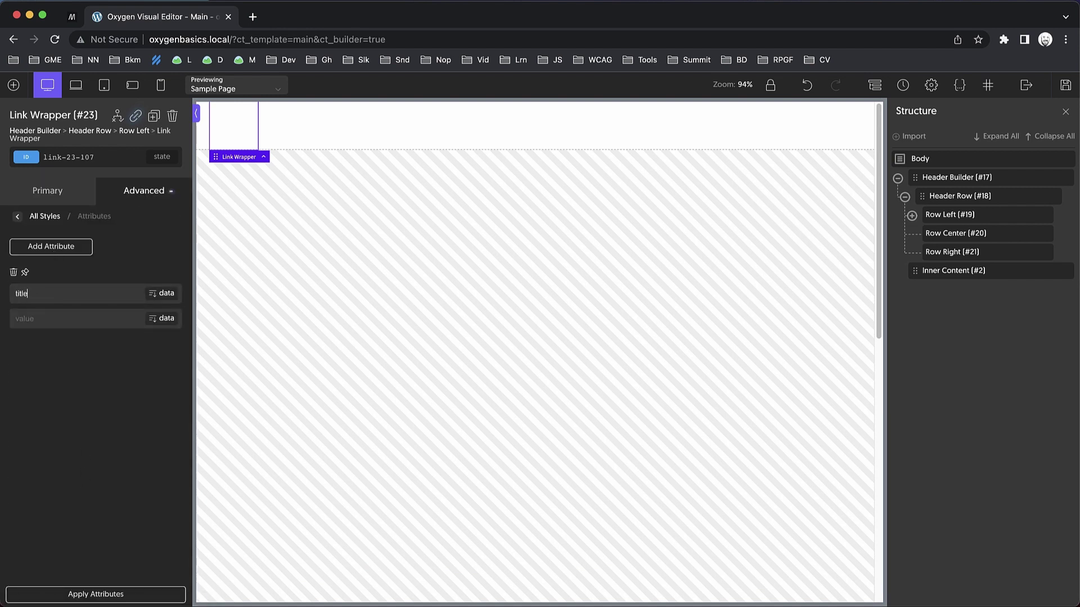
{"action": "key", "text": "Tab"}
{"action": "type", "text": "Go Home"}
Give the Link Wrapper 1rem padding on all four sides.
{"action": "left_click", "coordinate": [47, 191]}
{"action": "scroll", "coordinate": [76, 343], "scroll_direction": "down", "scroll_amount": 5}
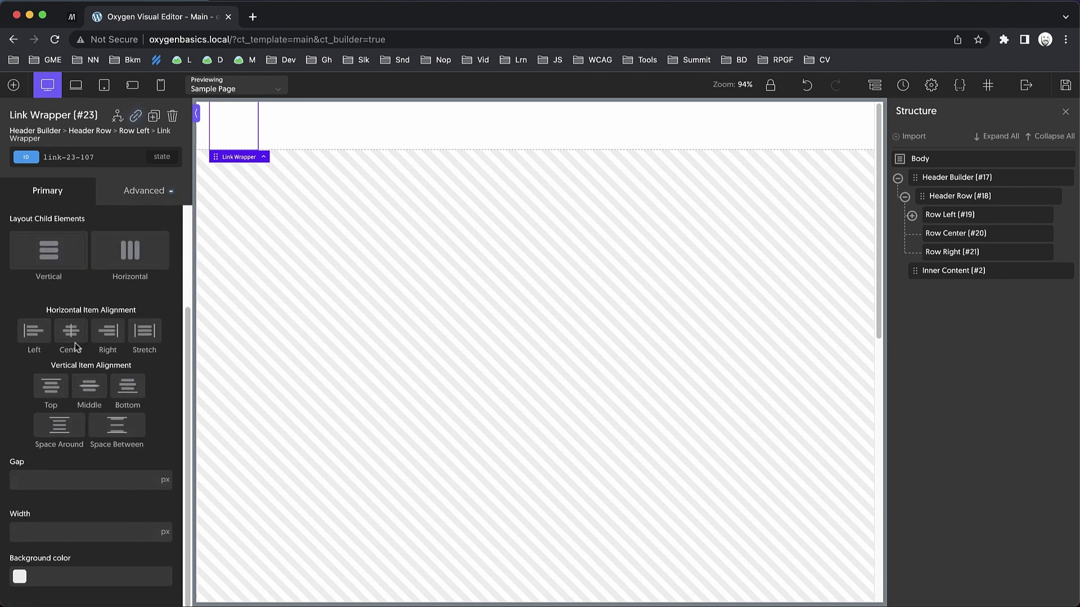
{"action": "scroll", "coordinate": [68, 536], "scroll_direction": "up", "scroll_amount": 5}
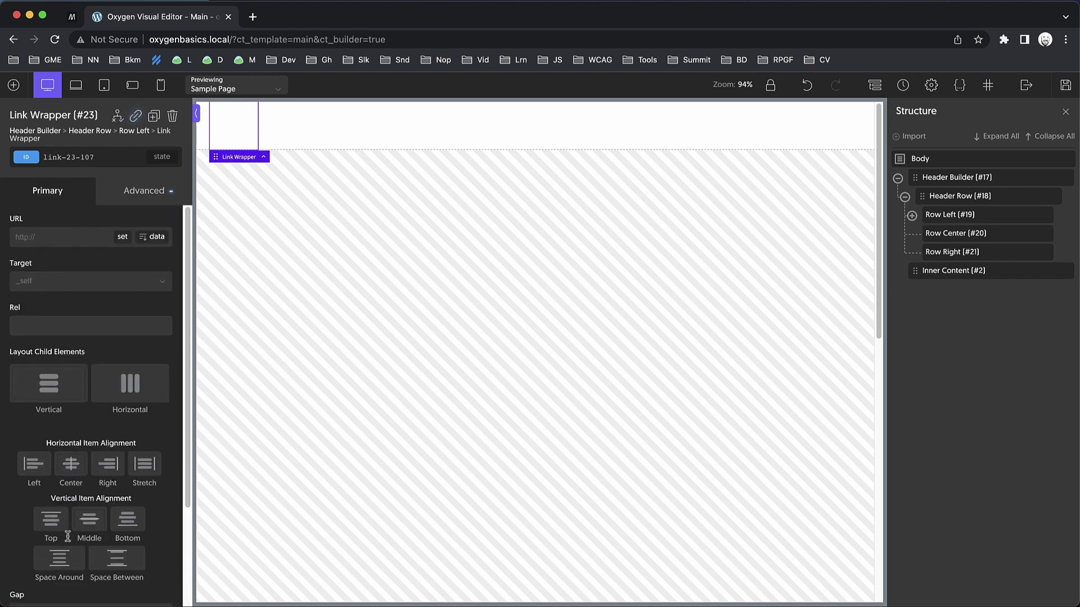
{"action": "left_click", "coordinate": [138, 197]}
{"action": "left_click", "coordinate": [112, 276]}
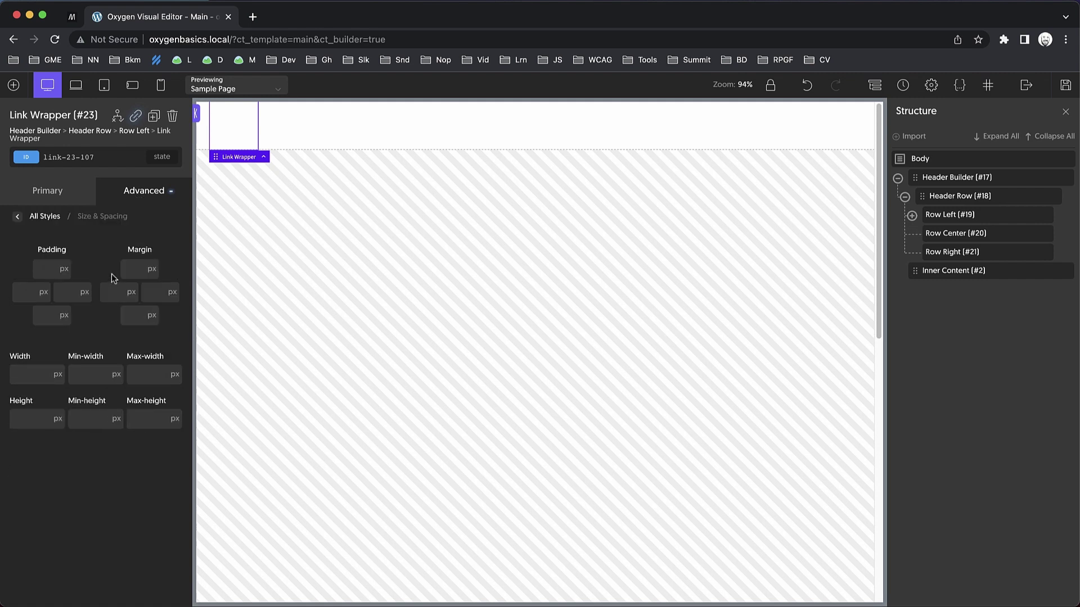
{"action": "left_click", "coordinate": [48, 274]}
{"action": "type", "text": "1rem"}
{"action": "double_click", "coordinate": [41, 270]}
{"action": "left_click", "coordinate": [51, 335]}
{"action": "left_click", "coordinate": [14, 85]}
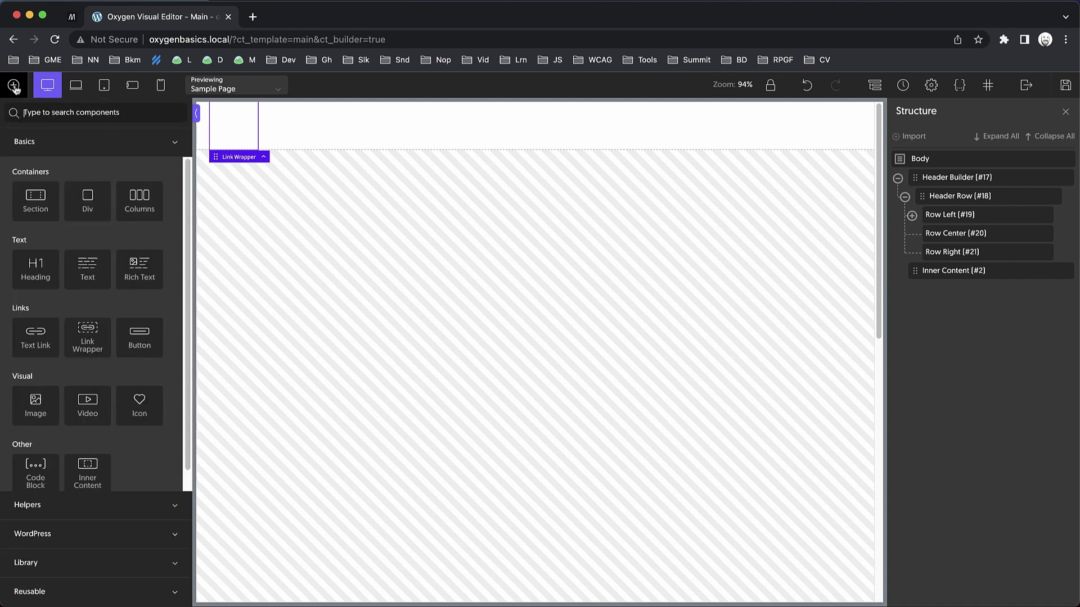
Add an Image in the Link Wrapper showing logoipsum-284-1.svg at 128 px width.
{"action": "type", "text": "image"}
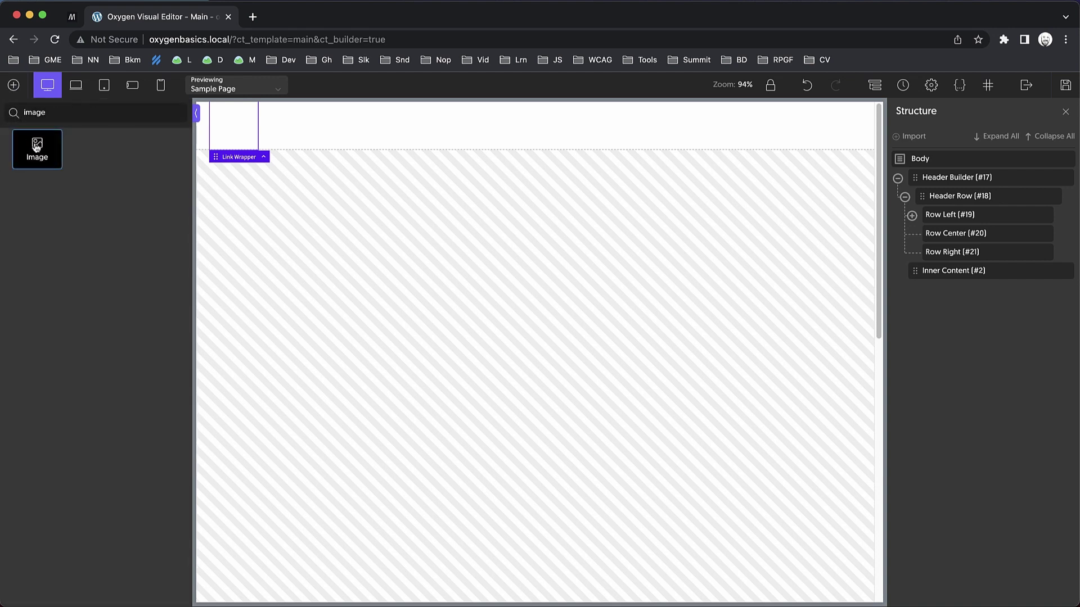
{"action": "left_click", "coordinate": [41, 153]}
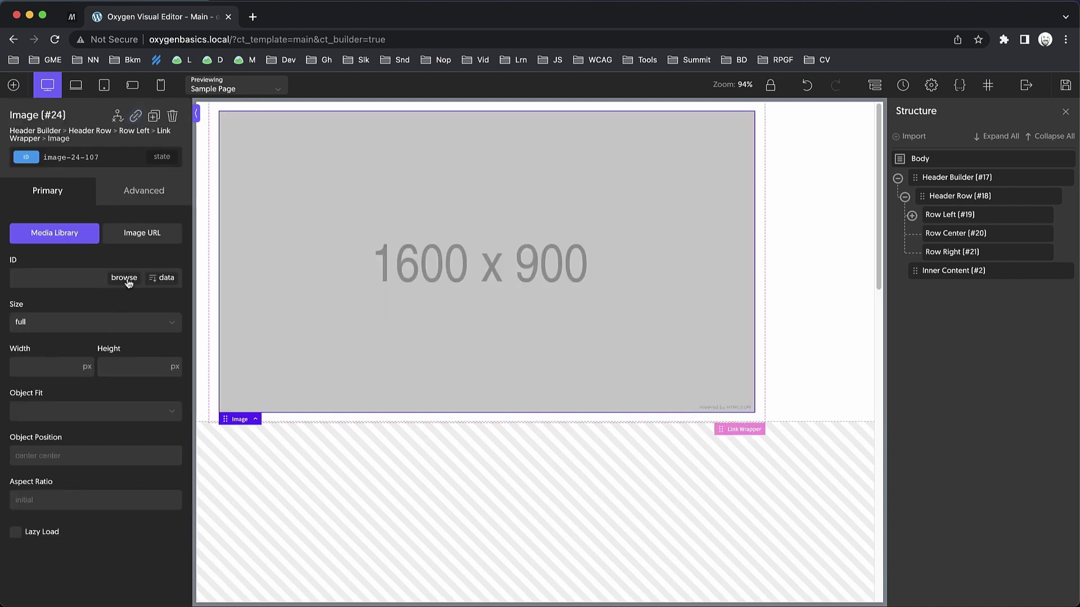
{"action": "left_click", "coordinate": [124, 278]}
{"action": "left_click", "coordinate": [98, 250]}
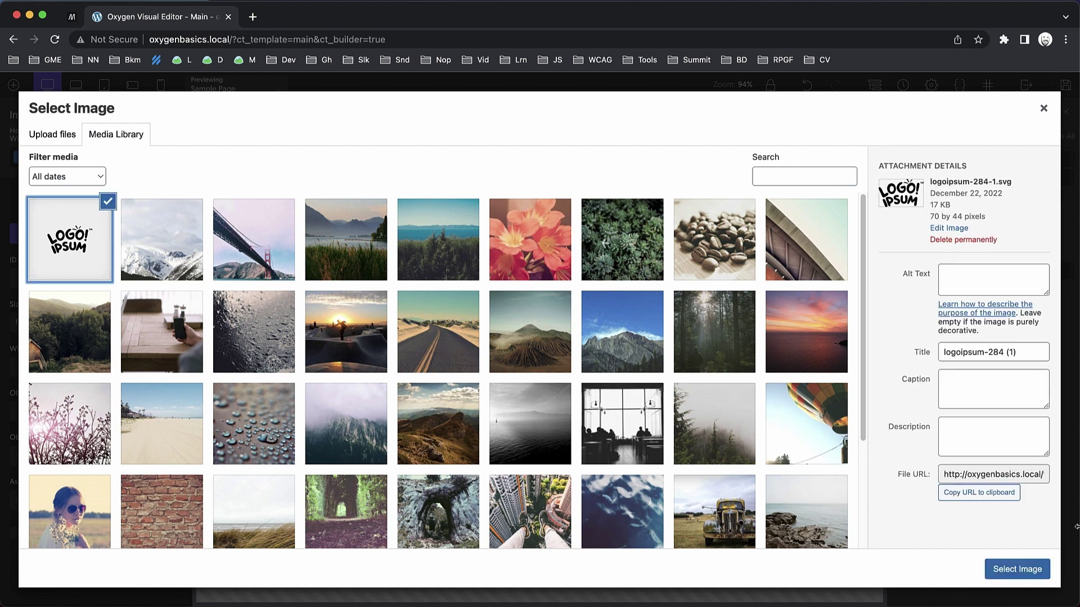
{"action": "left_click", "coordinate": [1025, 570]}
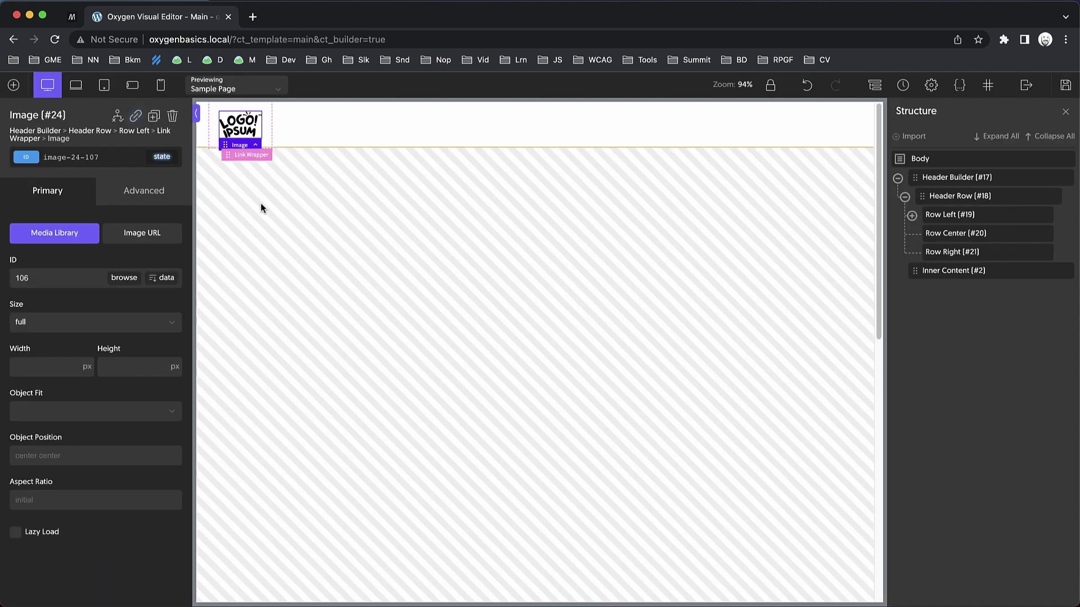
{"action": "left_click", "coordinate": [44, 366]}
{"action": "type", "text": "128"}
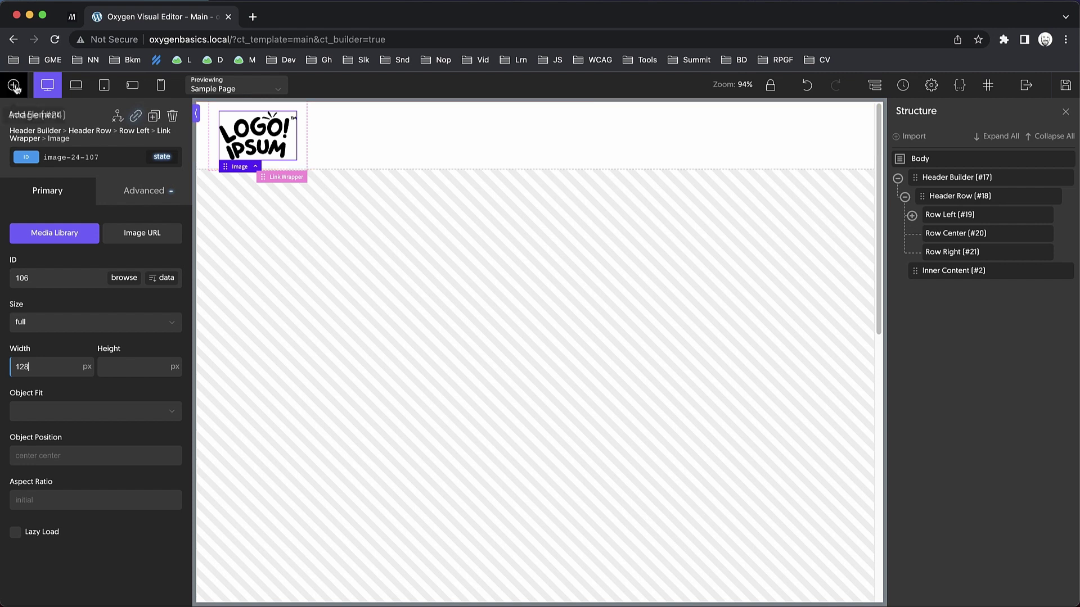
{"action": "left_click", "coordinate": [378, 115]}
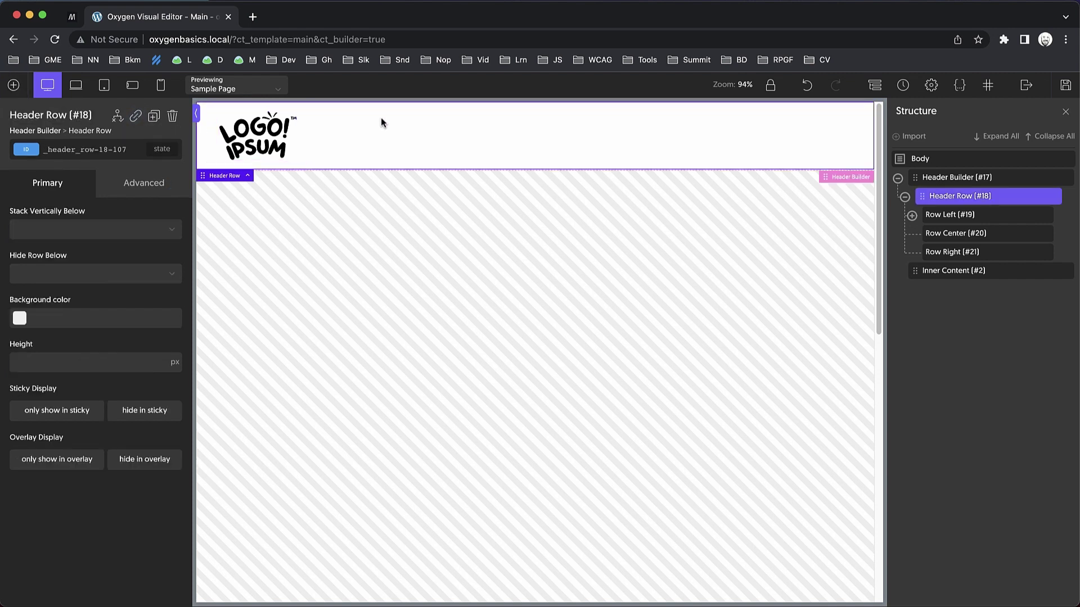
Add a Site Navigation menu in Row Right and check its WordPress menu lists Home, About, Contact, Order Now.
{"action": "left_click", "coordinate": [14, 87]}
{"action": "type", "text": "site navig"}
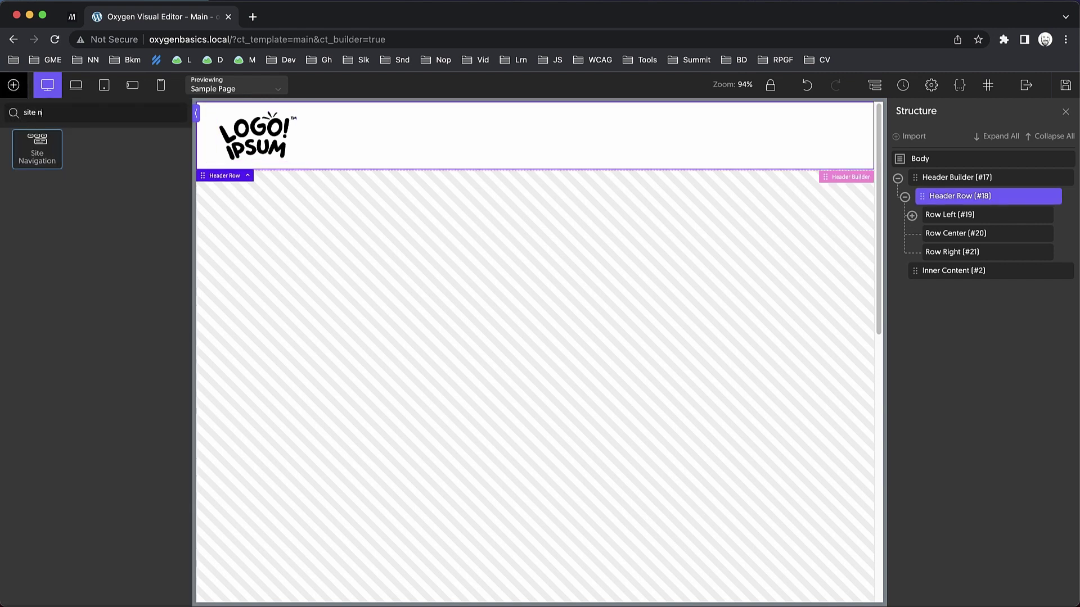
{"action": "left_click", "coordinate": [36, 143]}
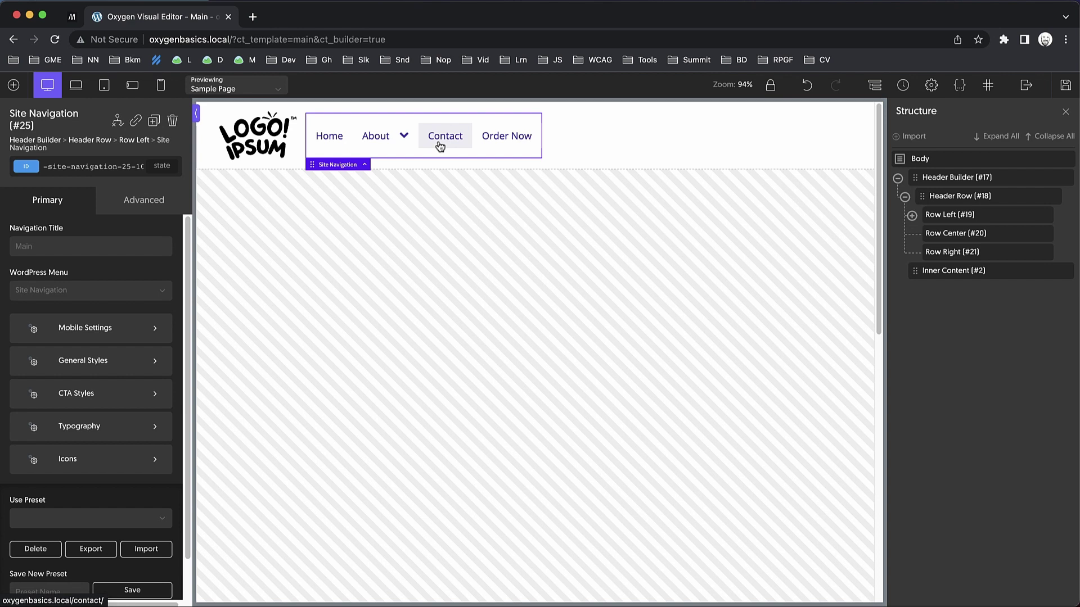
{"action": "left_click_drag", "start_coordinate": [434, 146], "coordinate": [808, 149]}
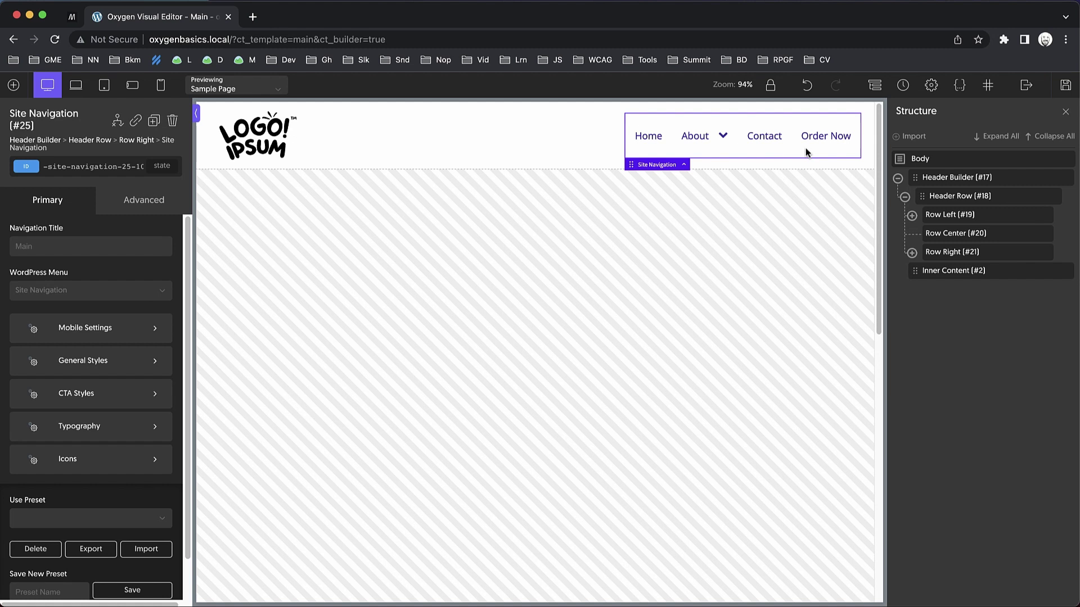
{"action": "left_click", "coordinate": [146, 296]}
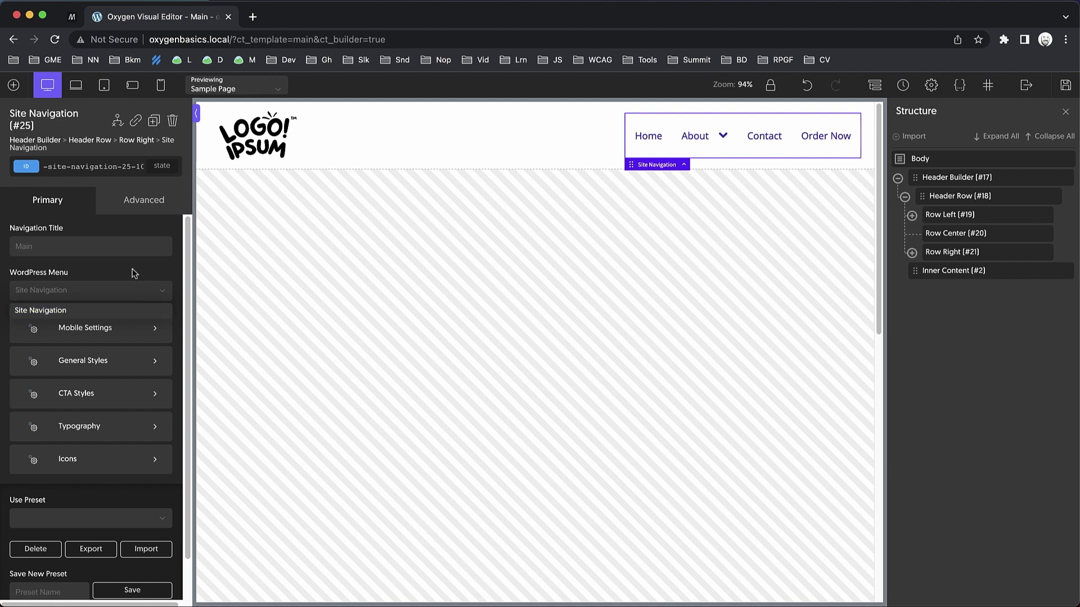
{"action": "left_click", "coordinate": [134, 274]}
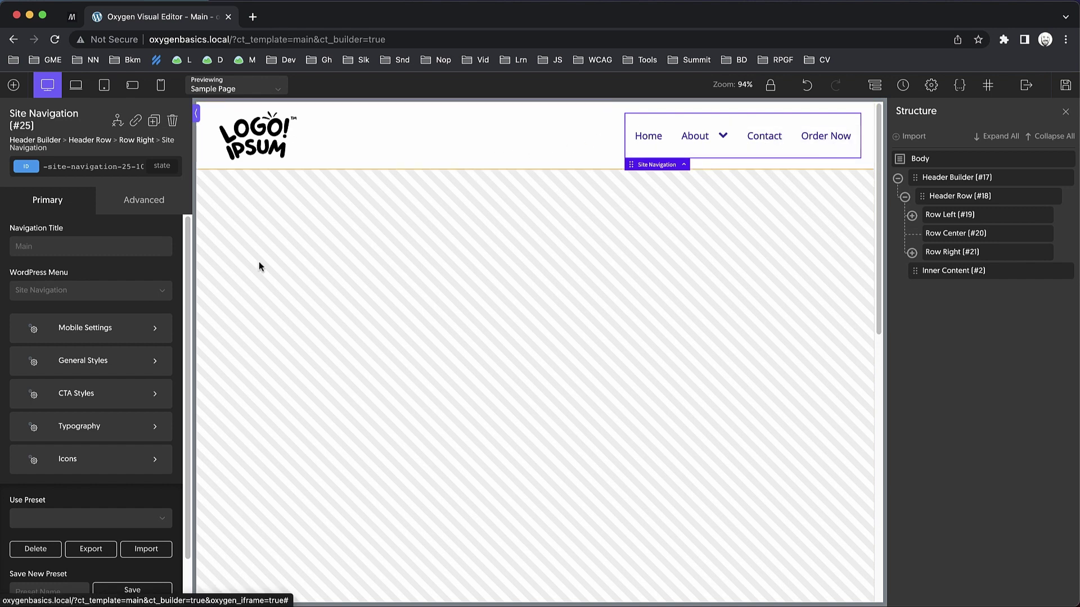
Style the last menu item, Order Now, as a call-to-action button.
{"action": "left_click", "coordinate": [110, 403]}
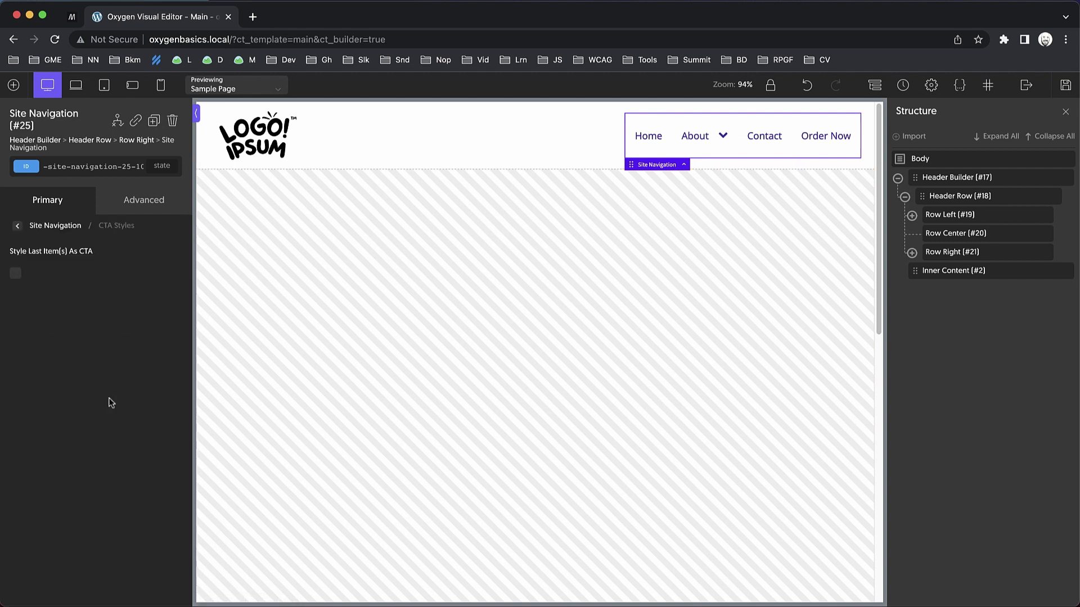
{"action": "left_click", "coordinate": [17, 275]}
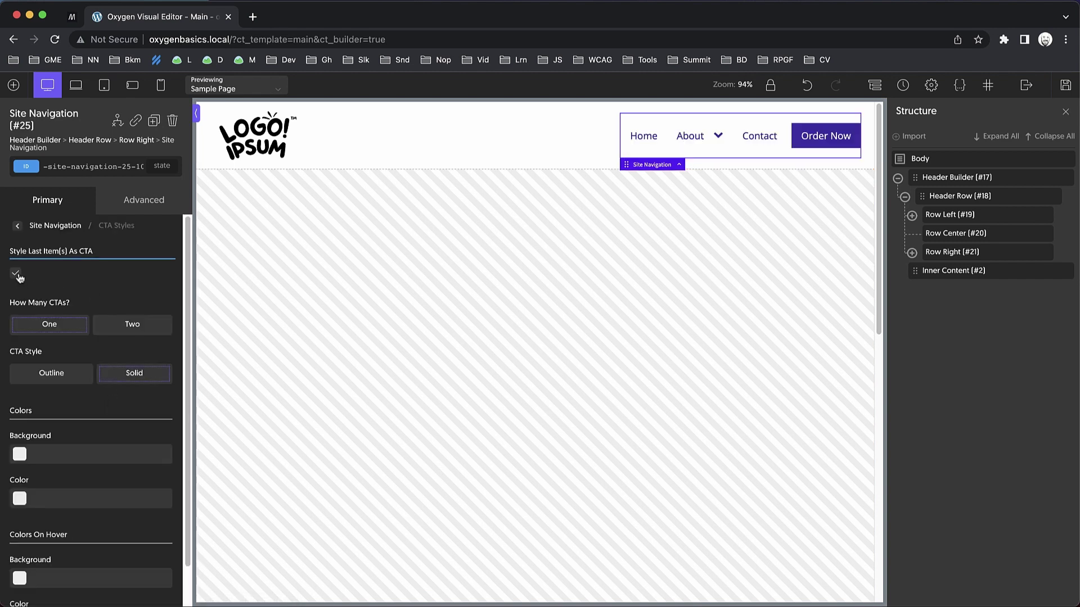
{"action": "left_click", "coordinate": [15, 228]}
{"action": "left_click", "coordinate": [430, 155]}
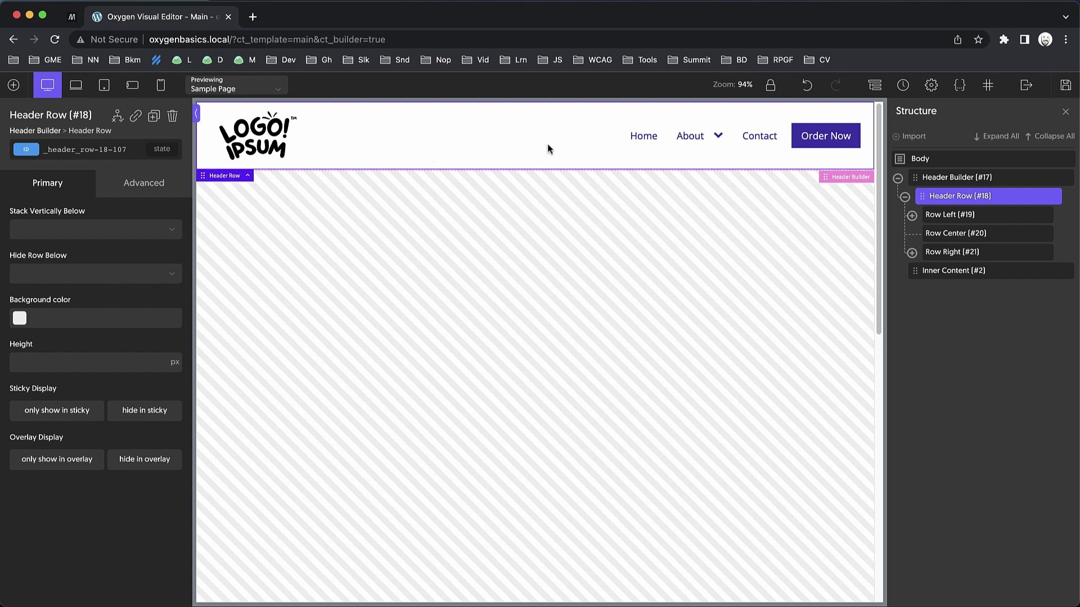
Make the Site Navigation switch to its mobile menu at less than 992px.
{"action": "left_click", "coordinate": [681, 145]}
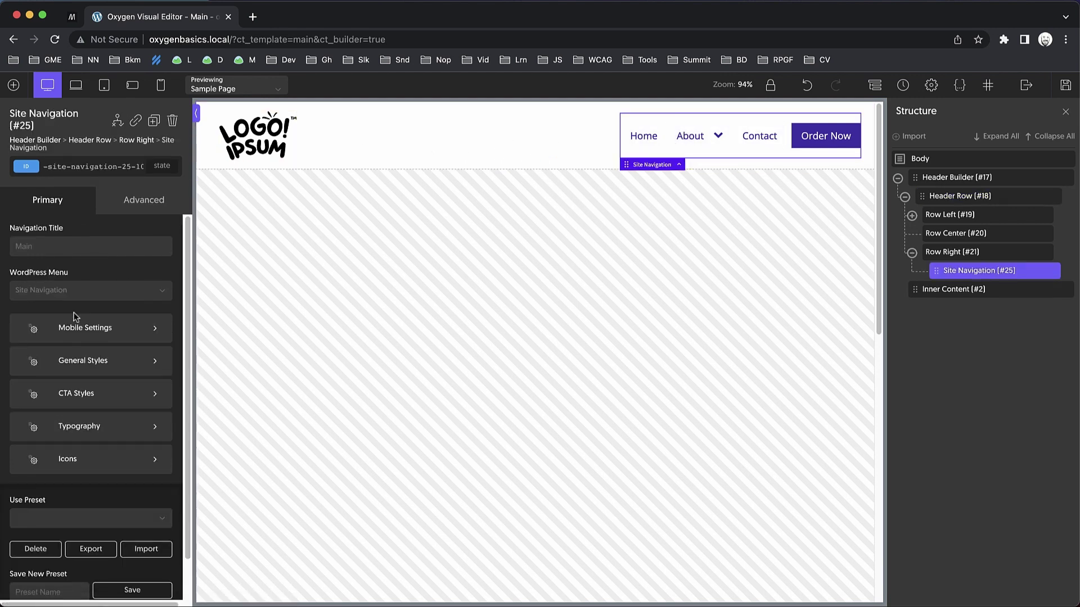
{"action": "left_click", "coordinate": [96, 323]}
{"action": "left_click", "coordinate": [75, 270]}
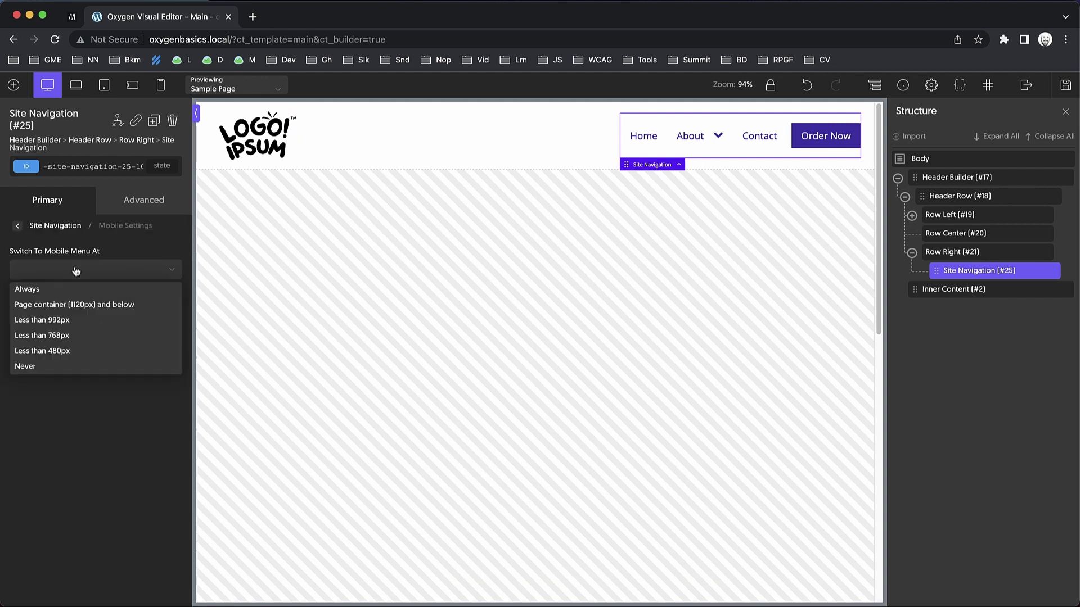
{"action": "left_click", "coordinate": [61, 324]}
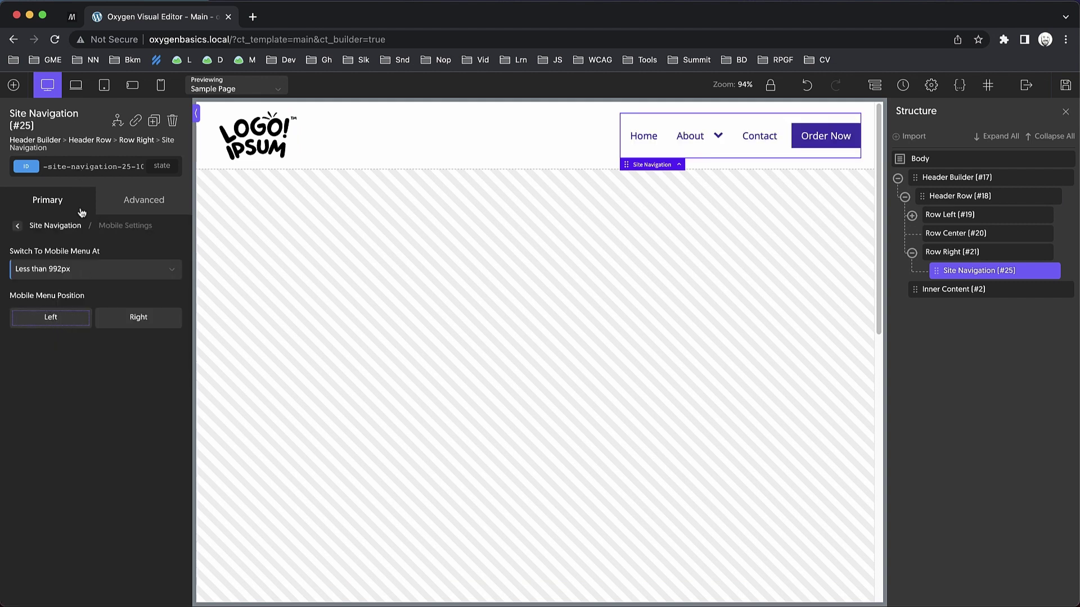
{"action": "left_click", "coordinate": [947, 196]}
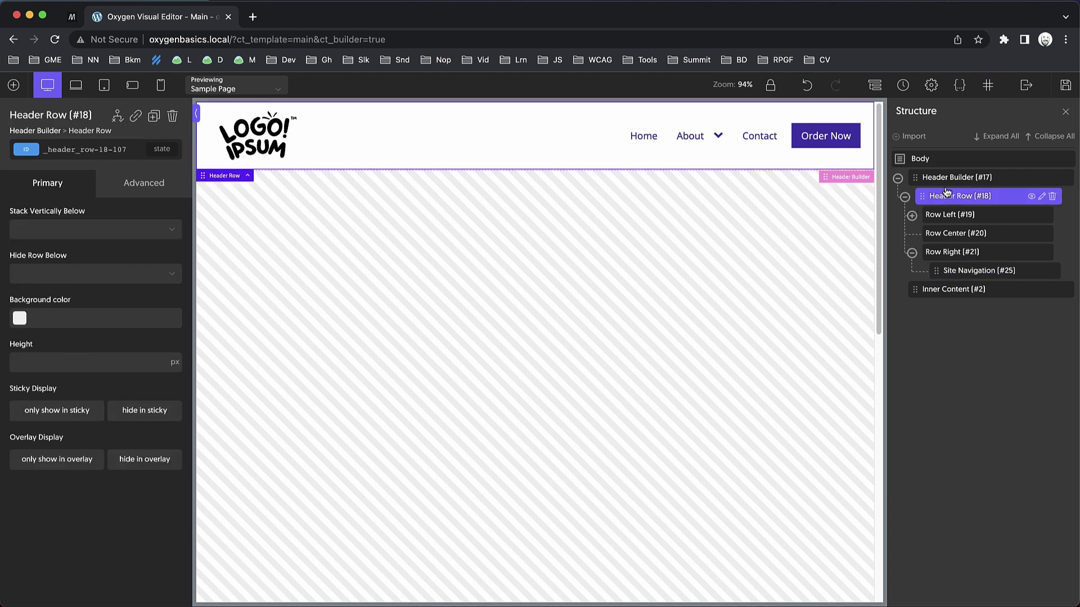
Stack the Header Row vertically below 992px, then check tablet and phone widths and the hamburger menu.
{"action": "left_click", "coordinate": [172, 231]}
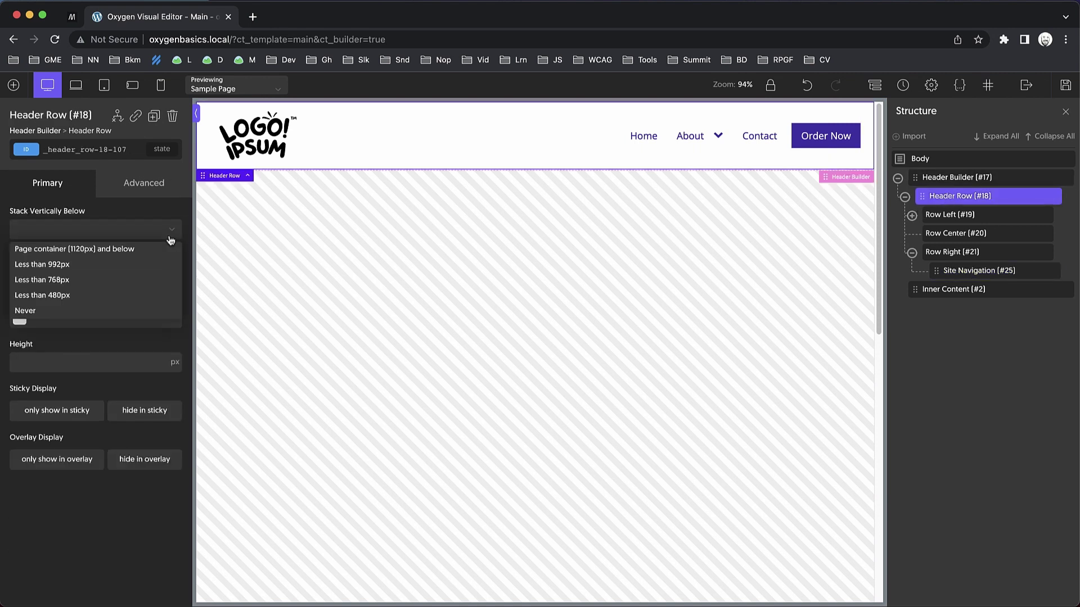
{"action": "left_click", "coordinate": [88, 273]}
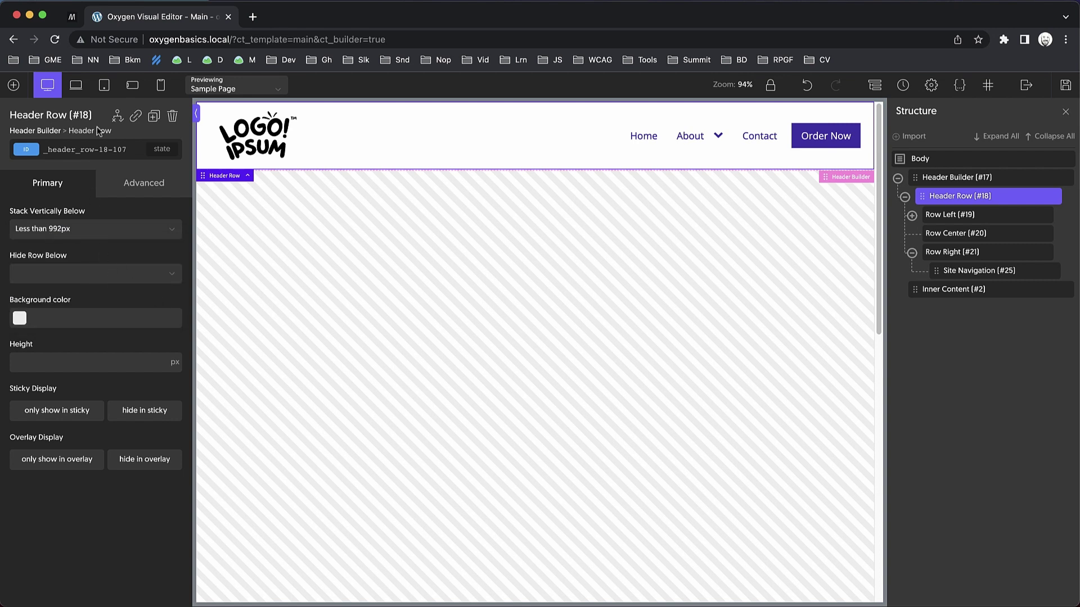
{"action": "left_click", "coordinate": [76, 85]}
{"action": "left_click", "coordinate": [104, 85]}
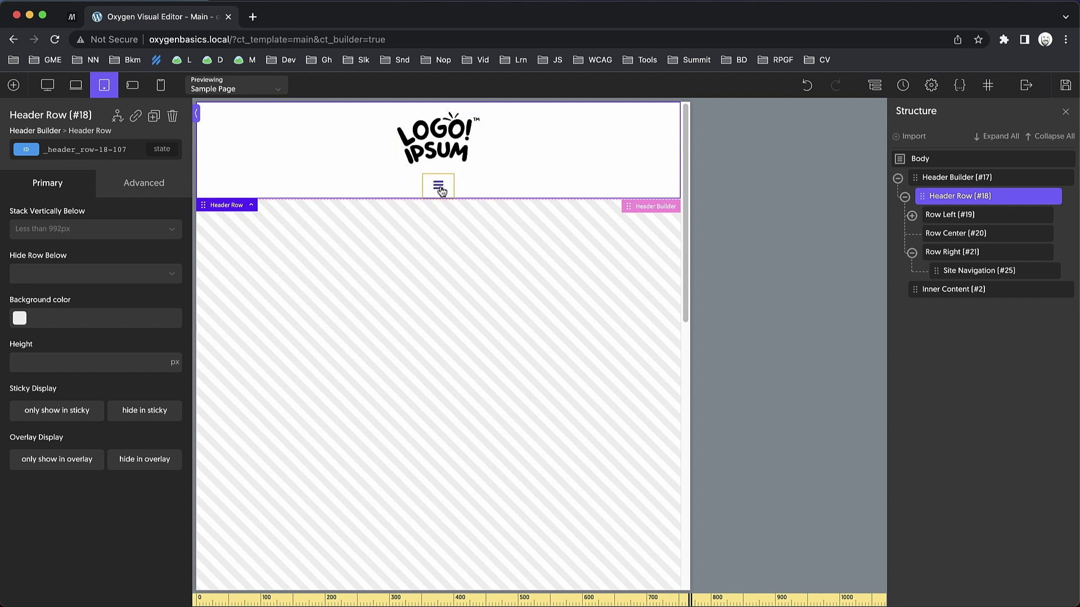
{"action": "left_click", "coordinate": [160, 85]}
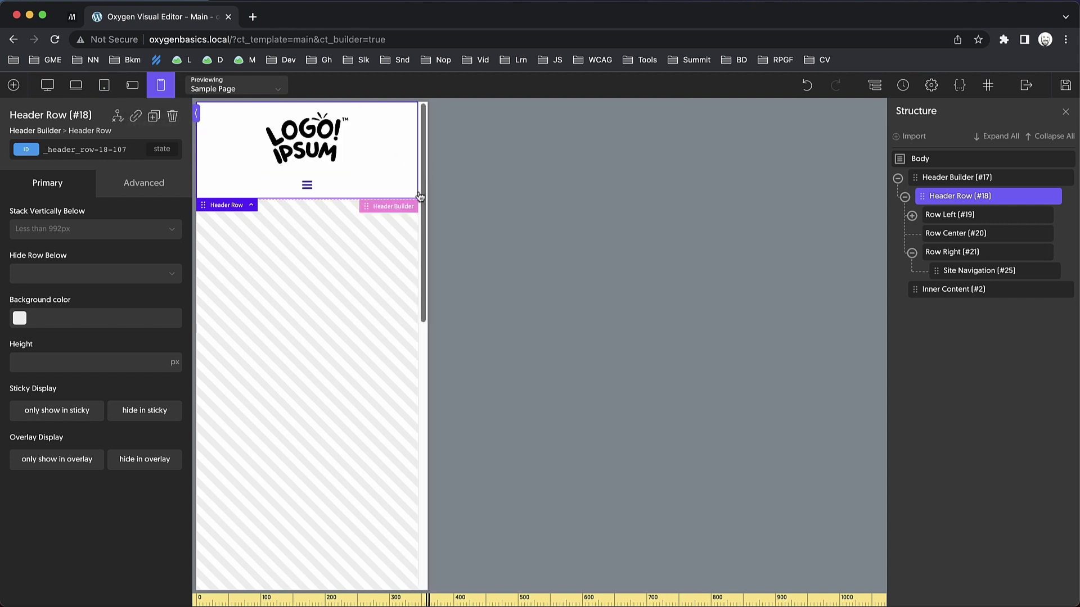
{"action": "left_click", "coordinate": [307, 189]}
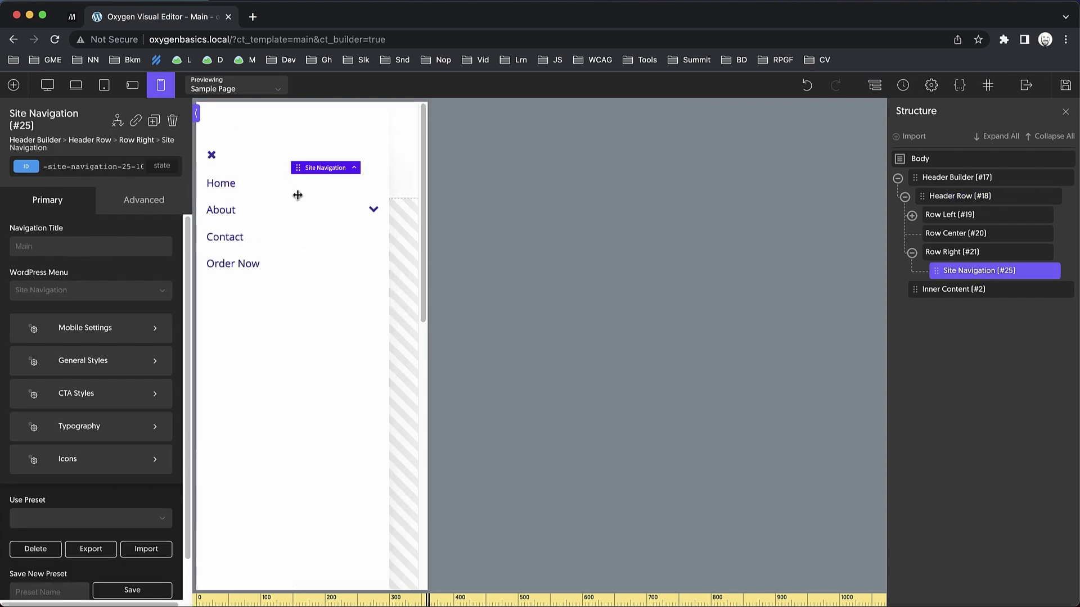
{"action": "left_click", "coordinate": [216, 157]}
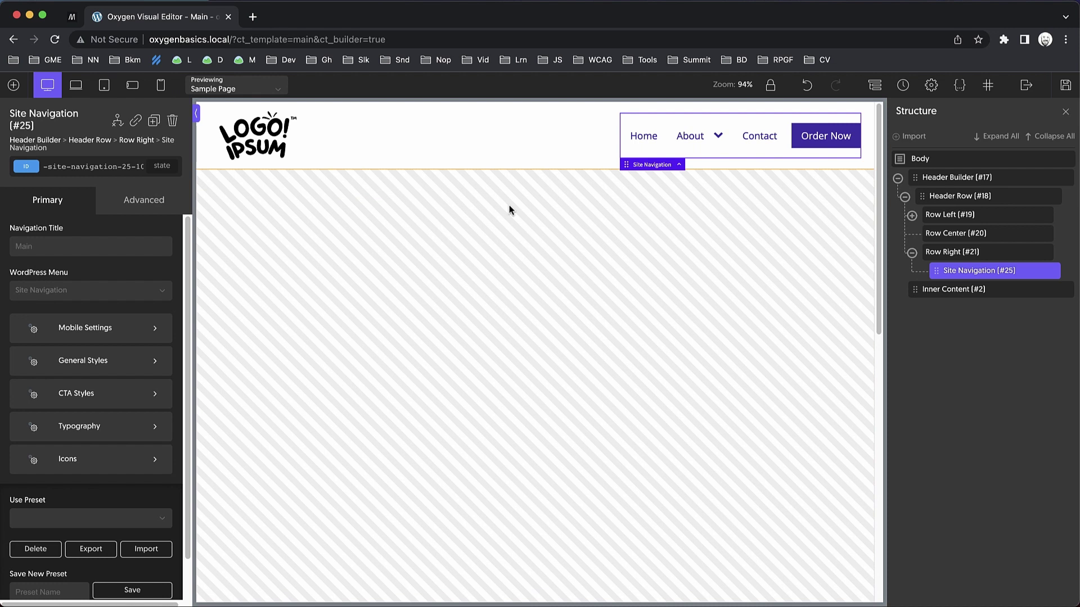
{"action": "left_click", "coordinate": [497, 155]}
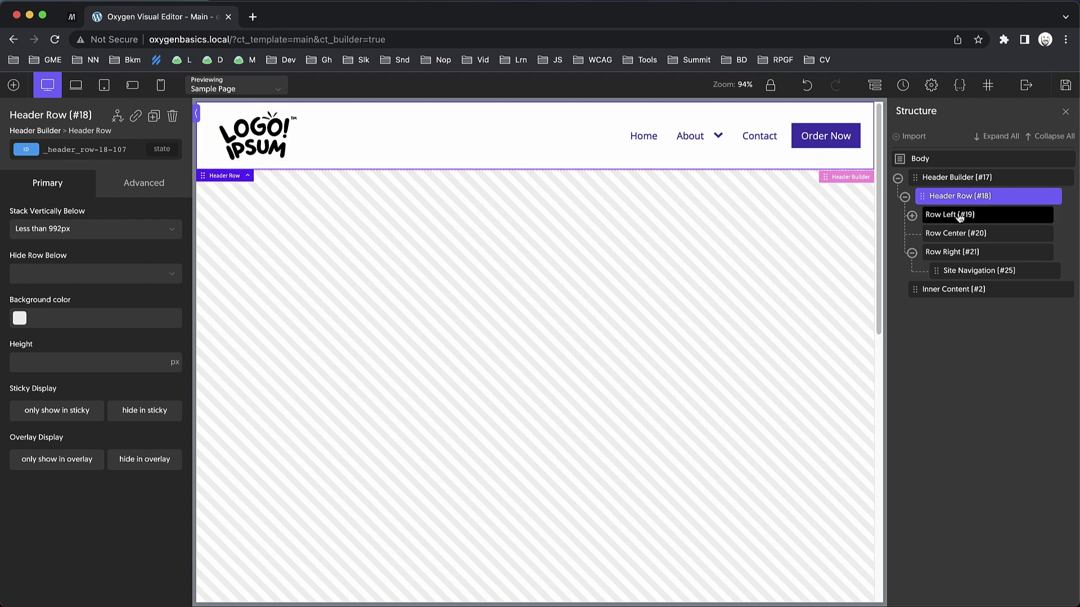
Add a second Header Row above the logo row with a light grey #efefef background.
{"action": "left_click", "coordinate": [904, 196]}
{"action": "left_click", "coordinate": [940, 180]}
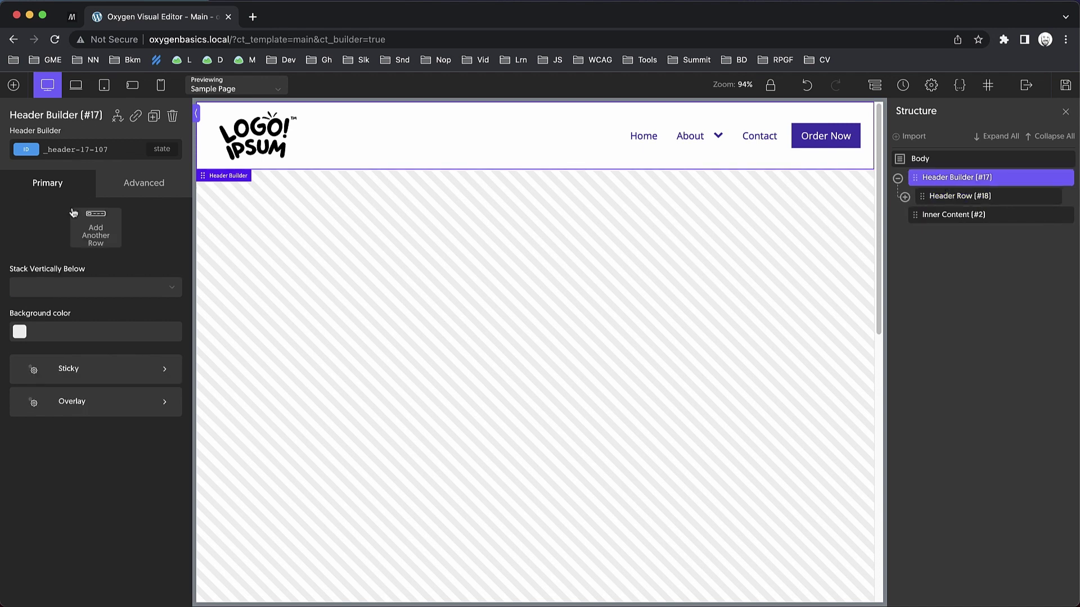
{"action": "left_click", "coordinate": [97, 238]}
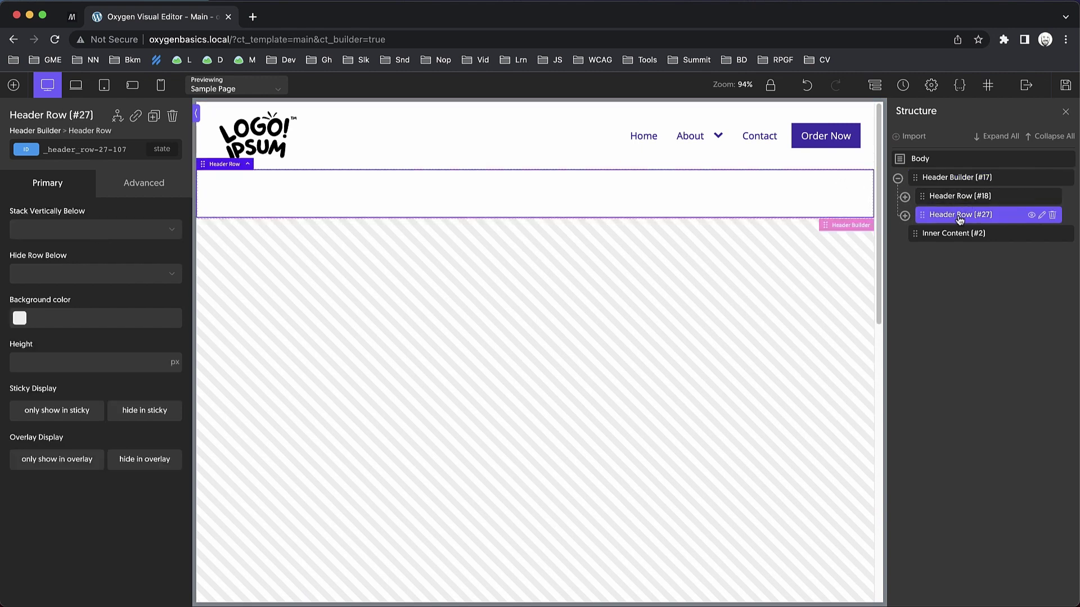
{"action": "left_click_drag", "start_coordinate": [957, 215], "coordinate": [955, 197]}
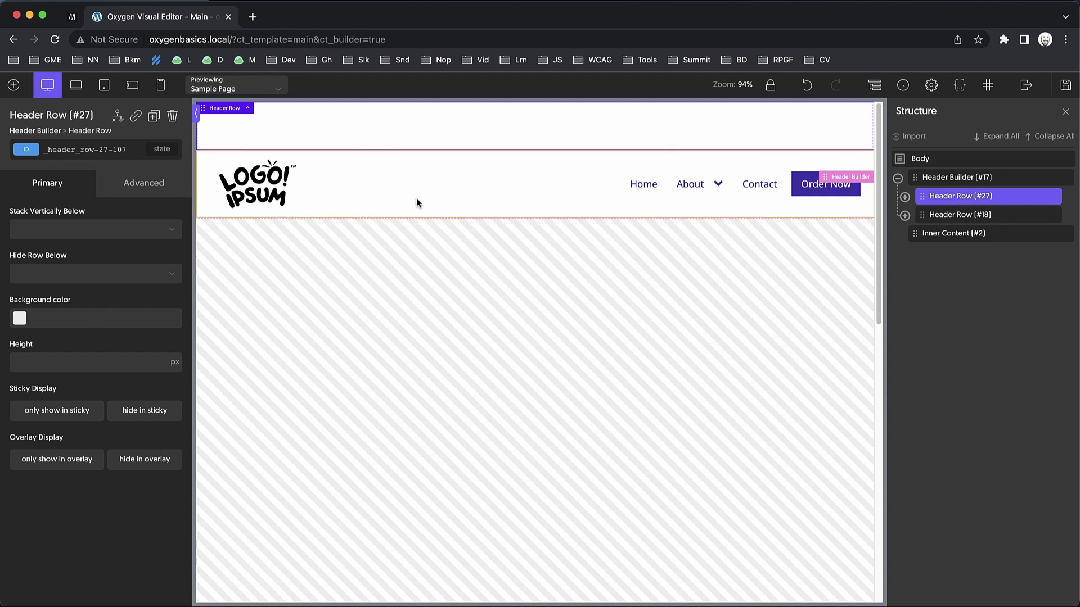
{"action": "left_click", "coordinate": [22, 318]}
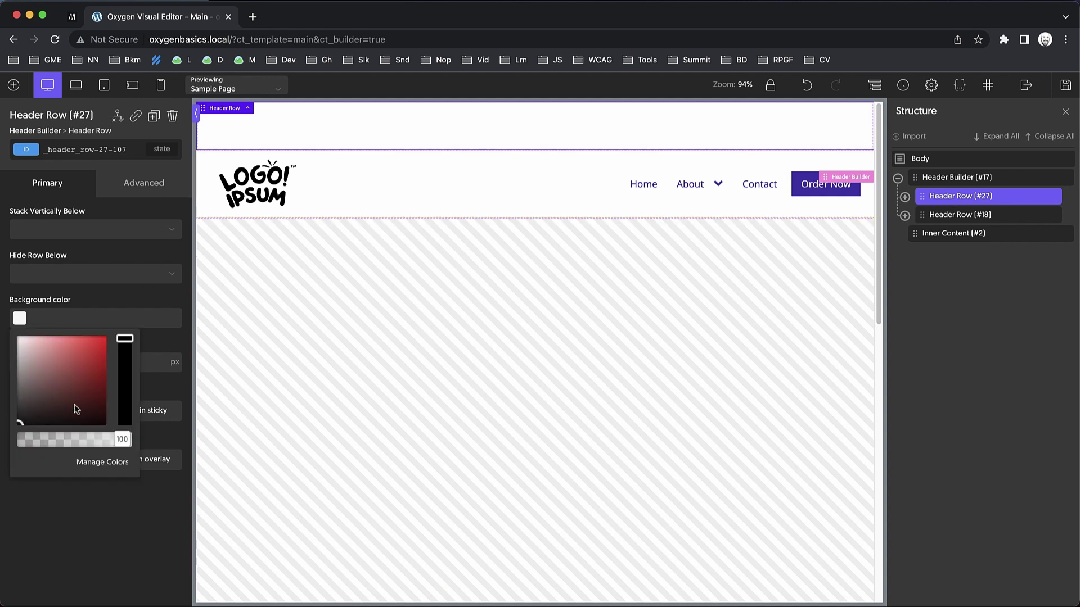
{"action": "left_click", "coordinate": [45, 395]}
{"action": "left_click_drag", "start_coordinate": [45, 395], "coordinate": [3, 342]}
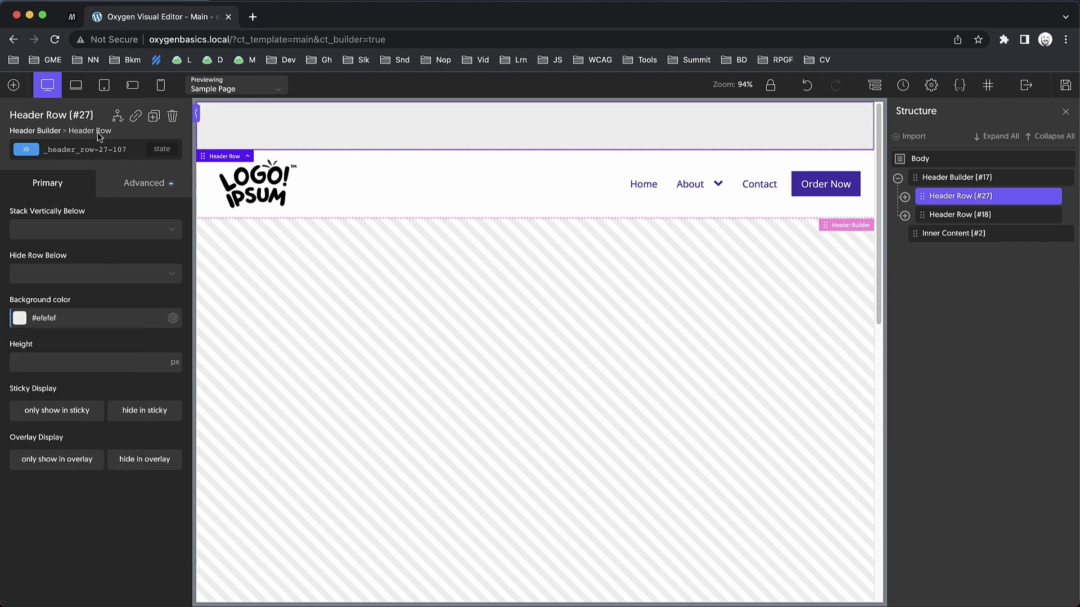
Add a Div to the grey row's Row Left and set its tag to nav.
{"action": "left_click", "coordinate": [13, 85]}
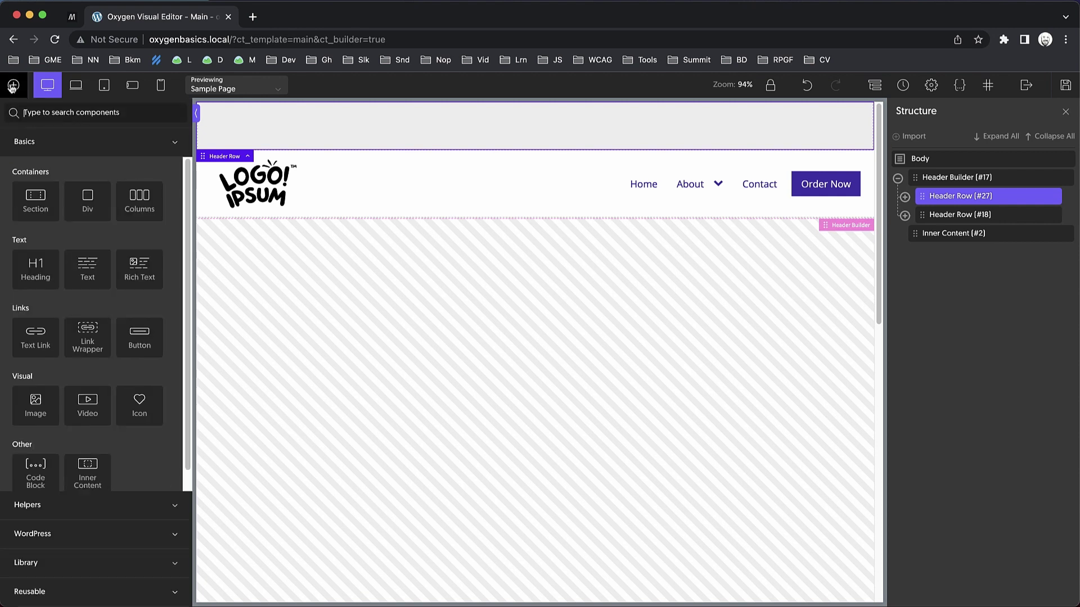
{"action": "left_click", "coordinate": [90, 198]}
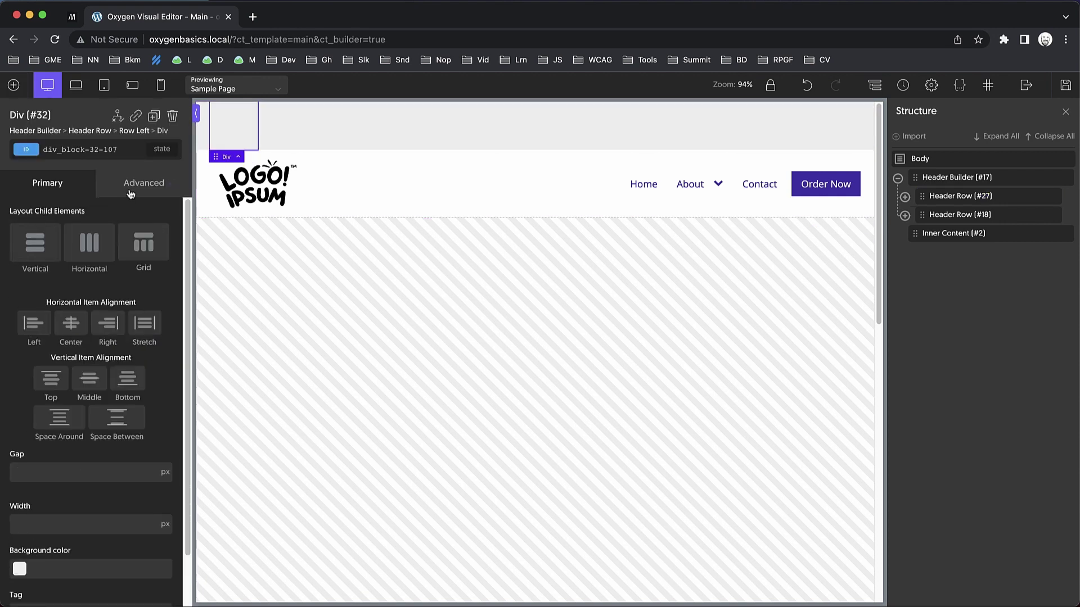
{"action": "scroll", "coordinate": [120, 373], "scroll_direction": "down", "scroll_amount": 2}
{"action": "left_click", "coordinate": [115, 553]}
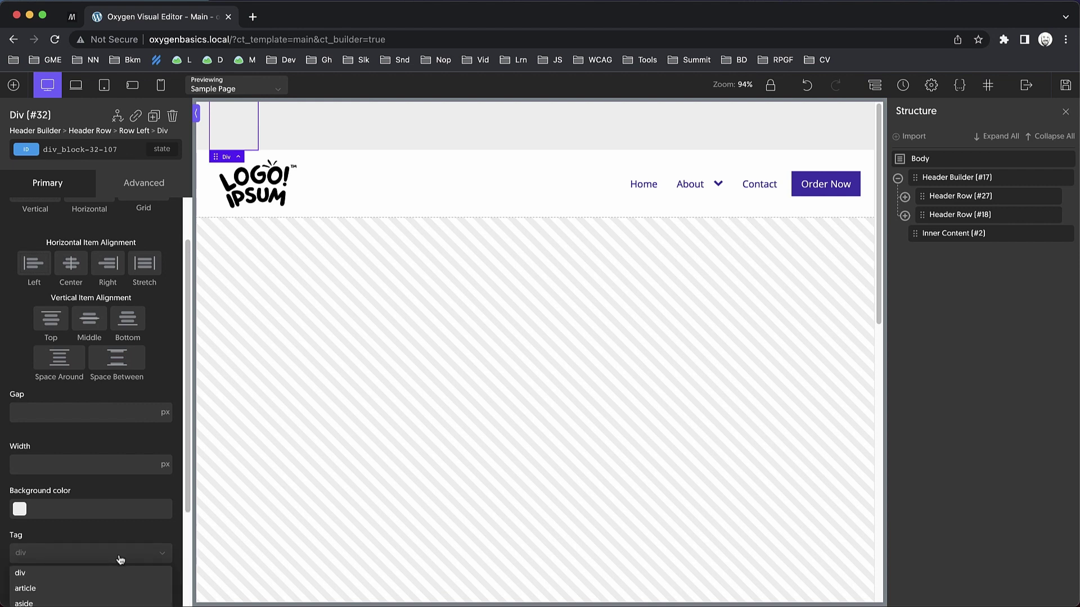
{"action": "scroll", "coordinate": [114, 557], "scroll_direction": "down", "scroll_amount": 5}
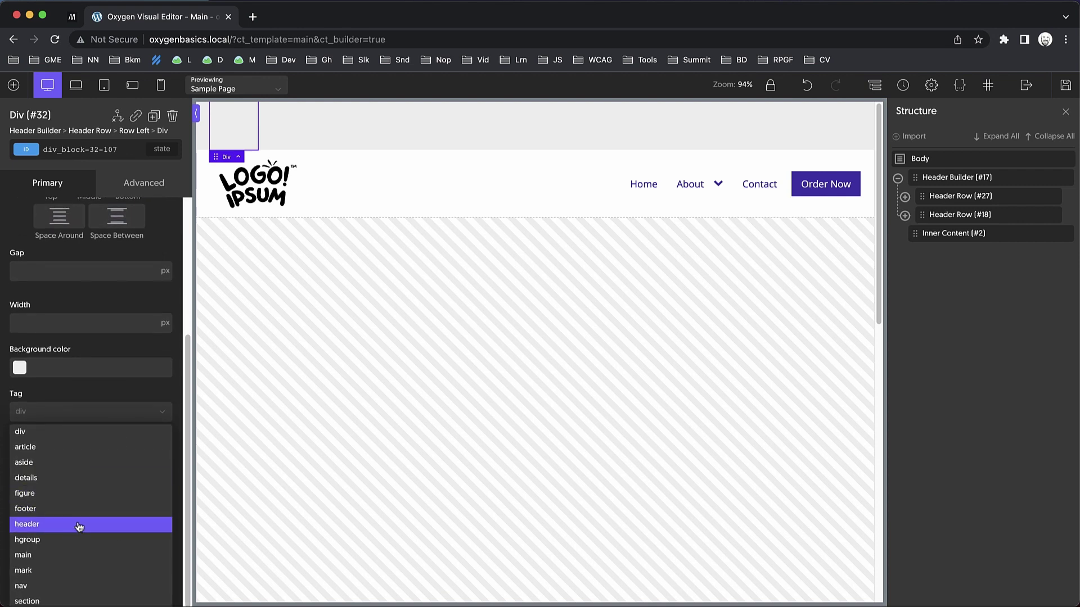
{"action": "left_click", "coordinate": [49, 588]}
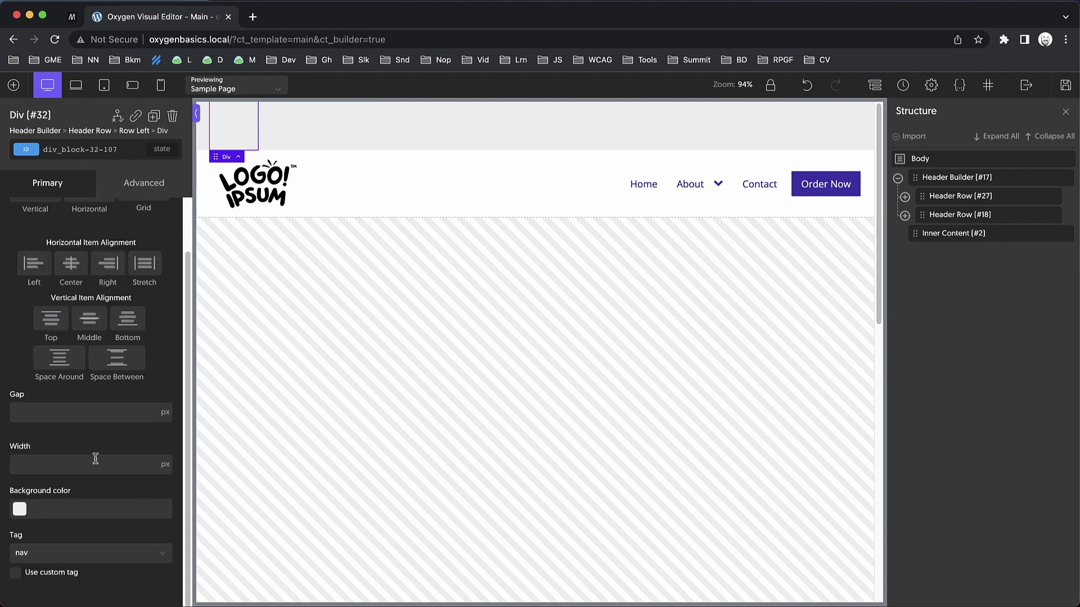
{"action": "scroll", "coordinate": [96, 459], "scroll_direction": "up", "scroll_amount": 2}
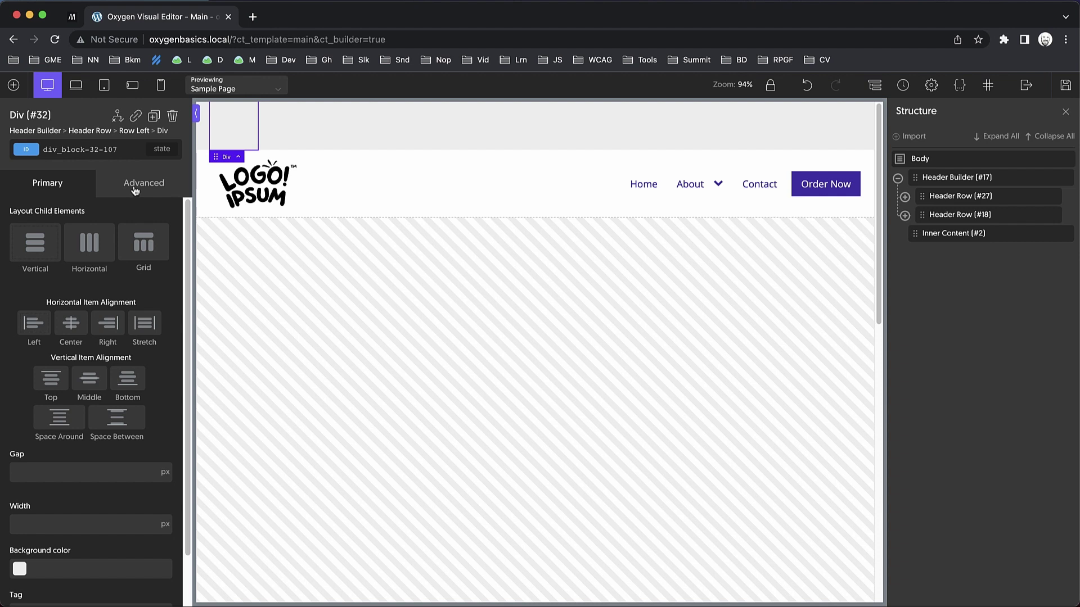
Give the nav Div an aria-label attribute of Secondary.
{"action": "left_click", "coordinate": [738, 200]}
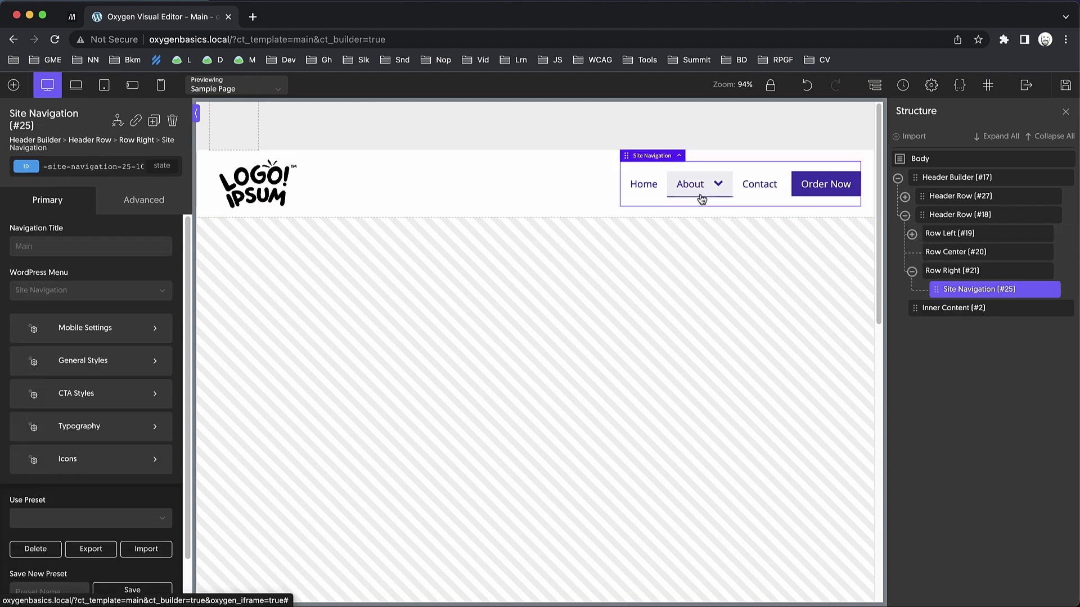
{"action": "left_click", "coordinate": [247, 134]}
{"action": "left_click", "coordinate": [159, 179]}
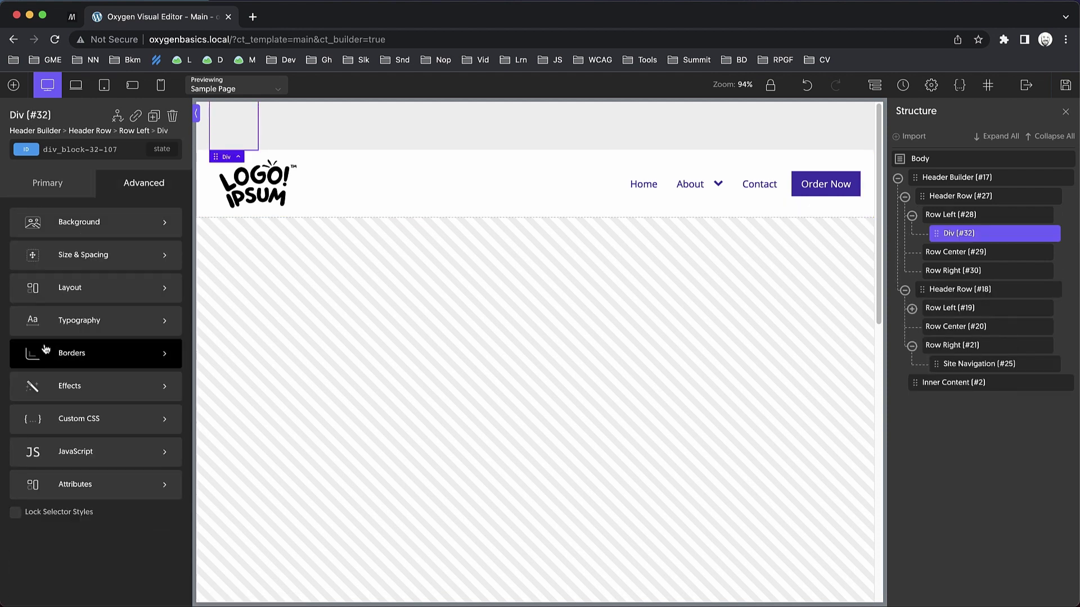
{"action": "left_click", "coordinate": [101, 484]}
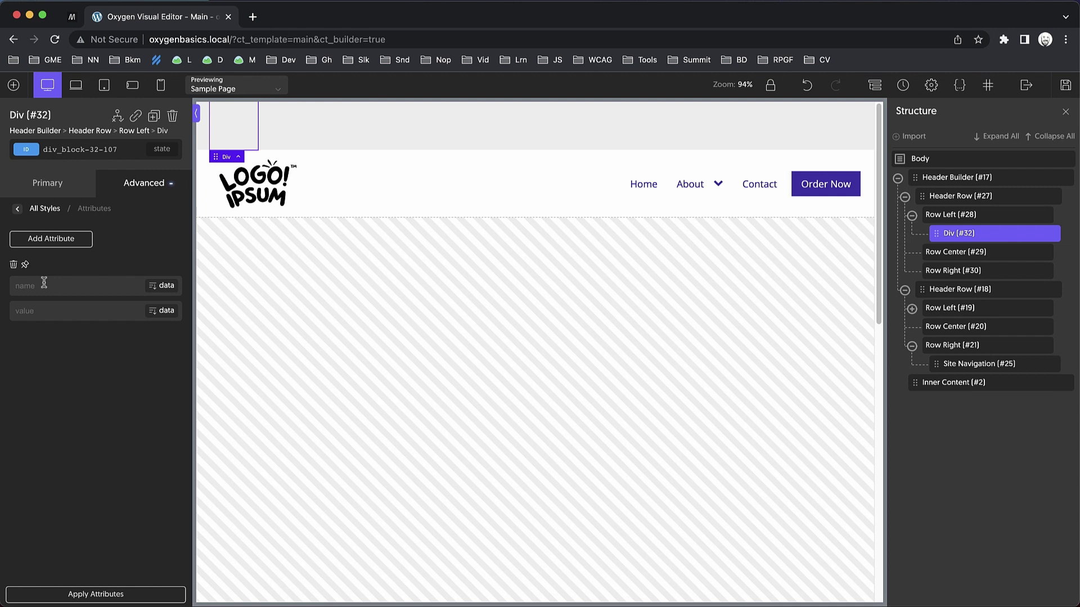
{"action": "type", "text": "ar"}
{"action": "type", "text": "Secon"}
{"action": "left_click", "coordinate": [17, 212]}
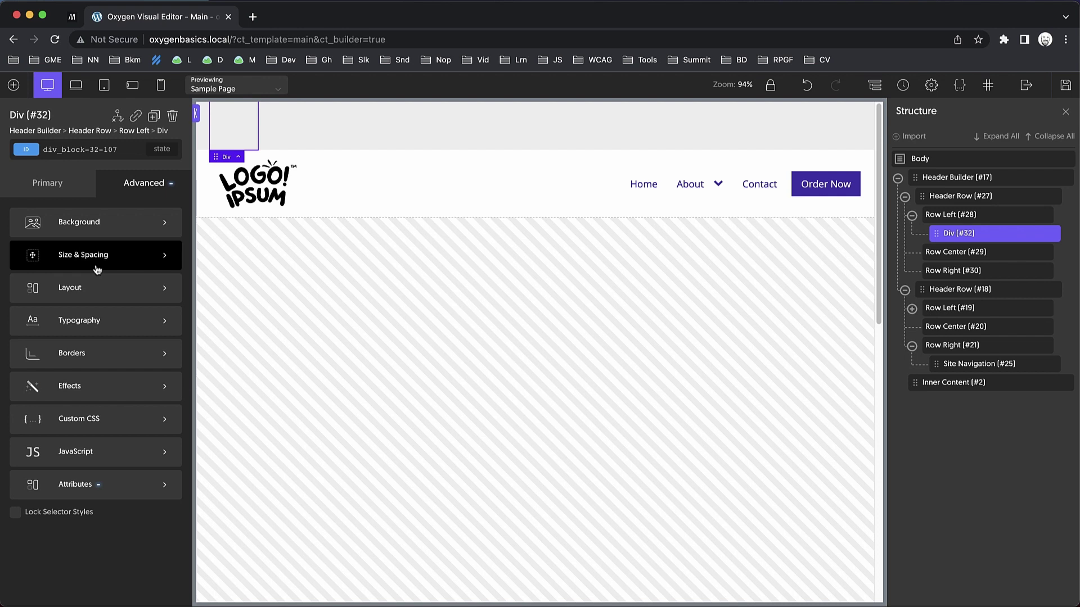
Nest a Div inside the nav Div with a custom tag of ul.
{"action": "left_click", "coordinate": [74, 192]}
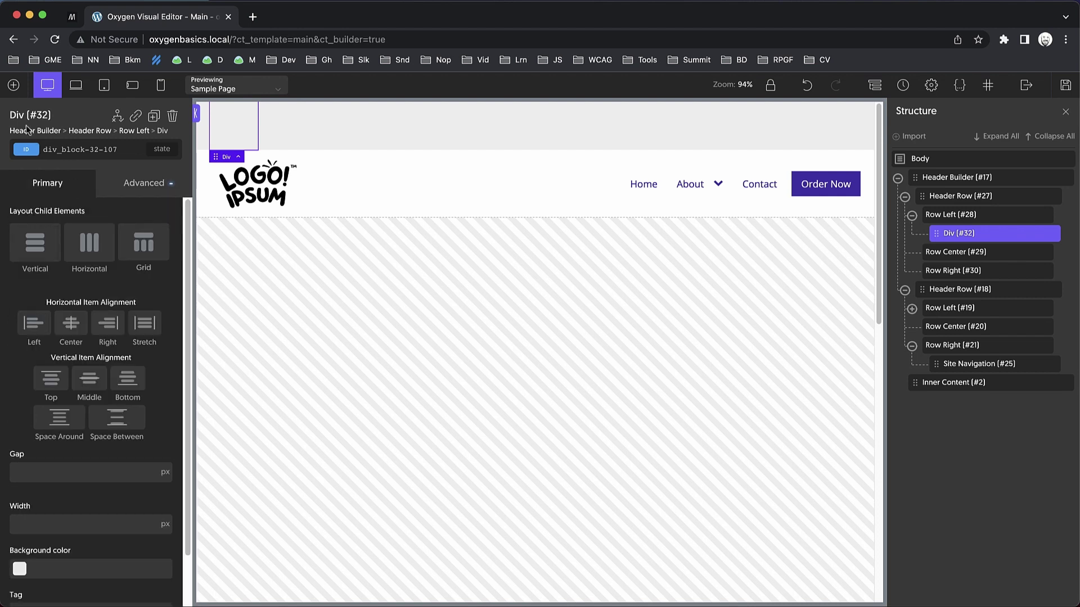
{"action": "left_click", "coordinate": [14, 85]}
{"action": "left_click", "coordinate": [95, 203]}
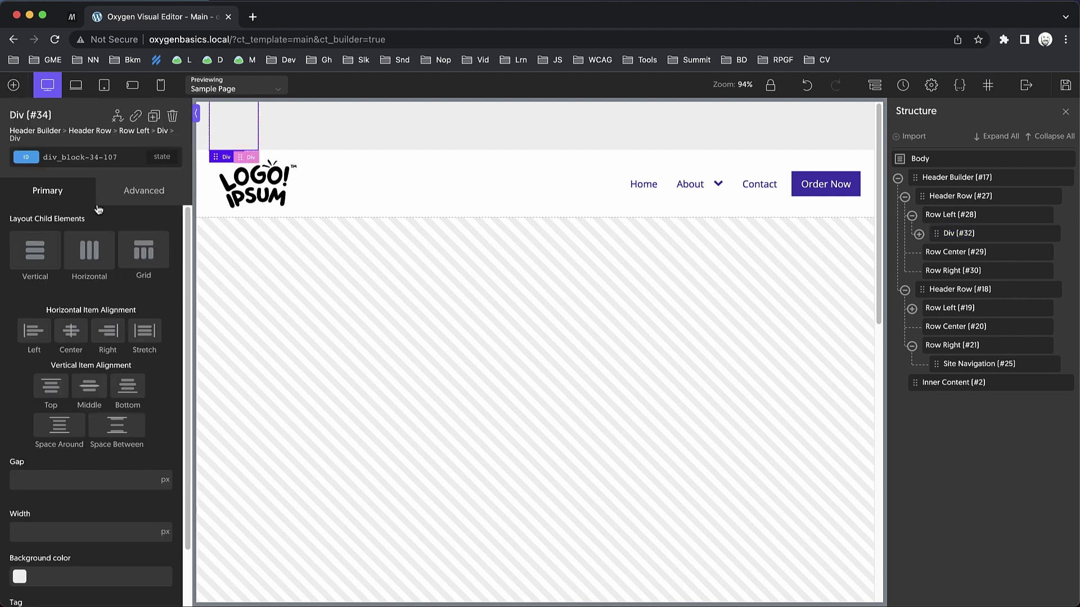
{"action": "scroll", "coordinate": [144, 479], "scroll_direction": "down", "scroll_amount": 2}
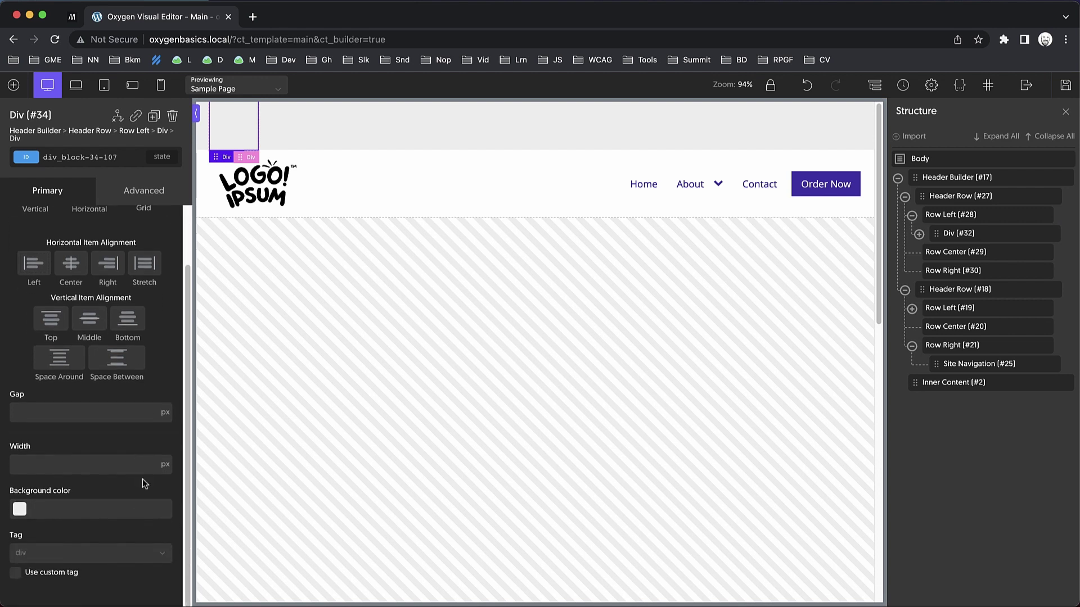
{"action": "left_click", "coordinate": [14, 572]}
{"action": "double_click", "coordinate": [34, 553]}
{"action": "type", "text": "ul"}
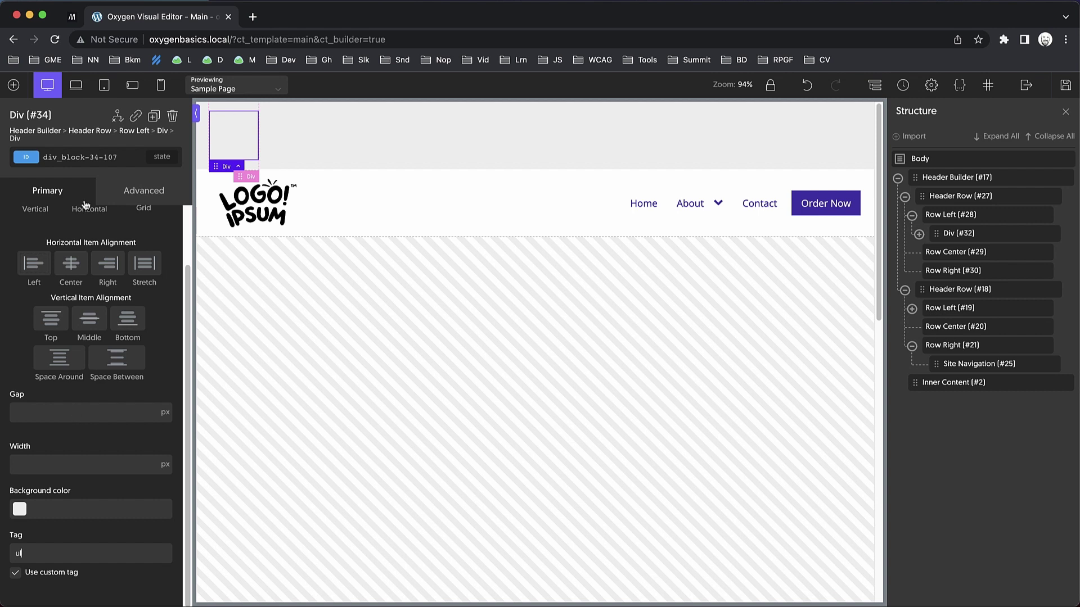
Add another Div inside the ul with a custom tag of li.
{"action": "left_click", "coordinate": [13, 85]}
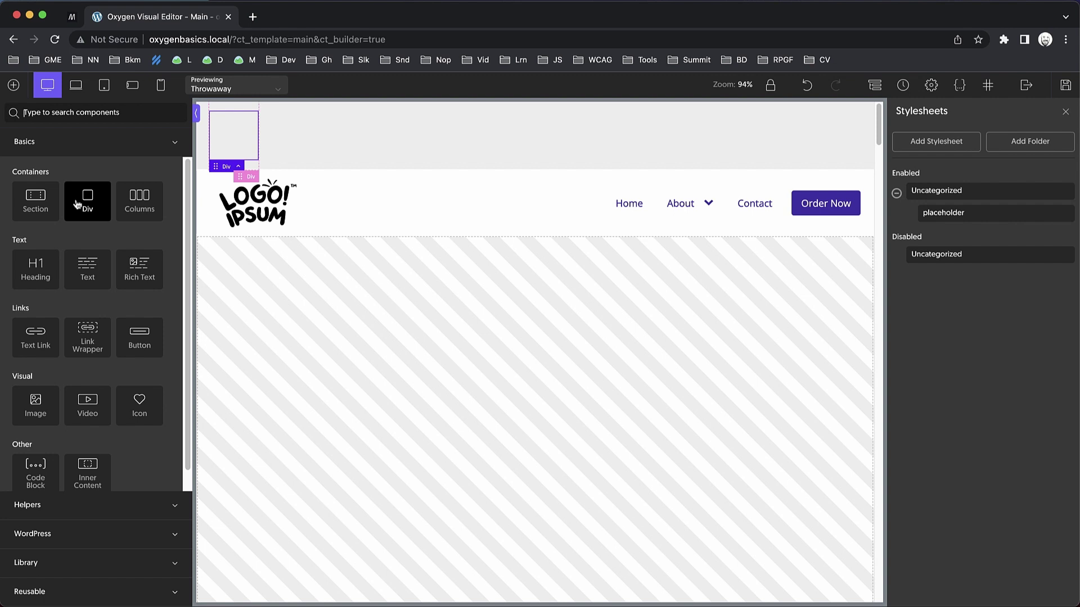
{"action": "left_click", "coordinate": [77, 203]}
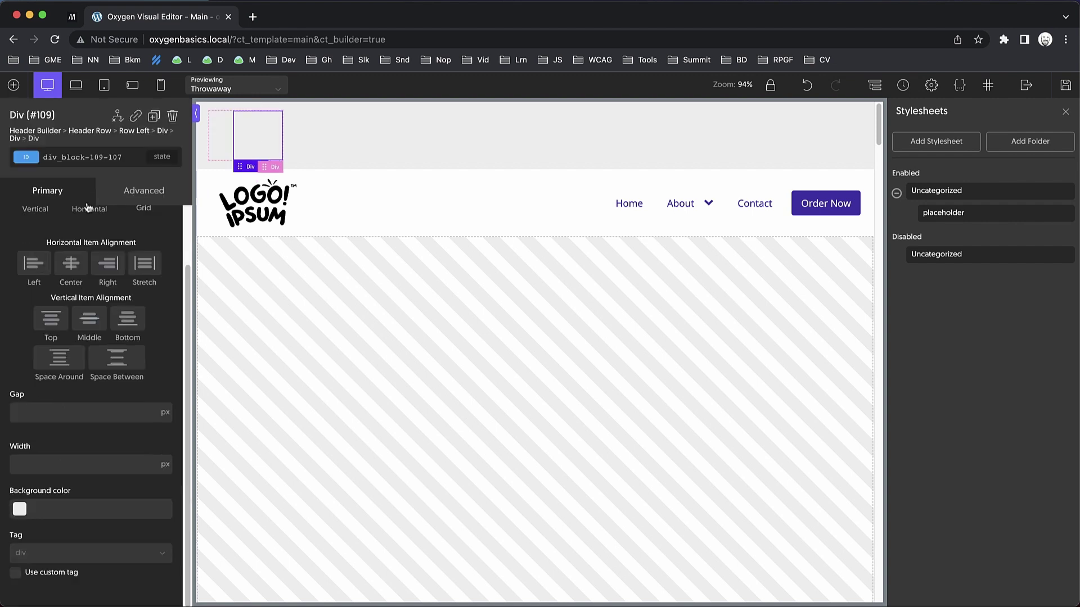
{"action": "left_click", "coordinate": [100, 555]}
{"action": "left_click", "coordinate": [100, 555]}
{"action": "left_click", "coordinate": [16, 573]}
{"action": "type", "text": "li"}
{"action": "left_click", "coordinate": [13, 85]}
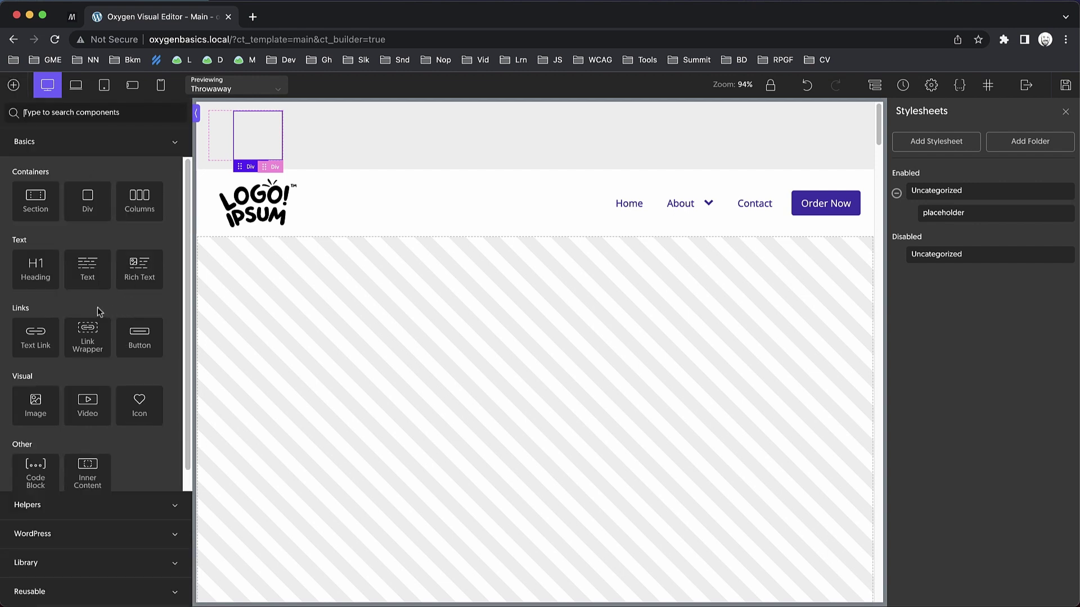
Add a Text Link to the inner Div and change its text to 'My Account'.
{"action": "scroll", "coordinate": [97, 307], "scroll_direction": "down", "scroll_amount": 1}
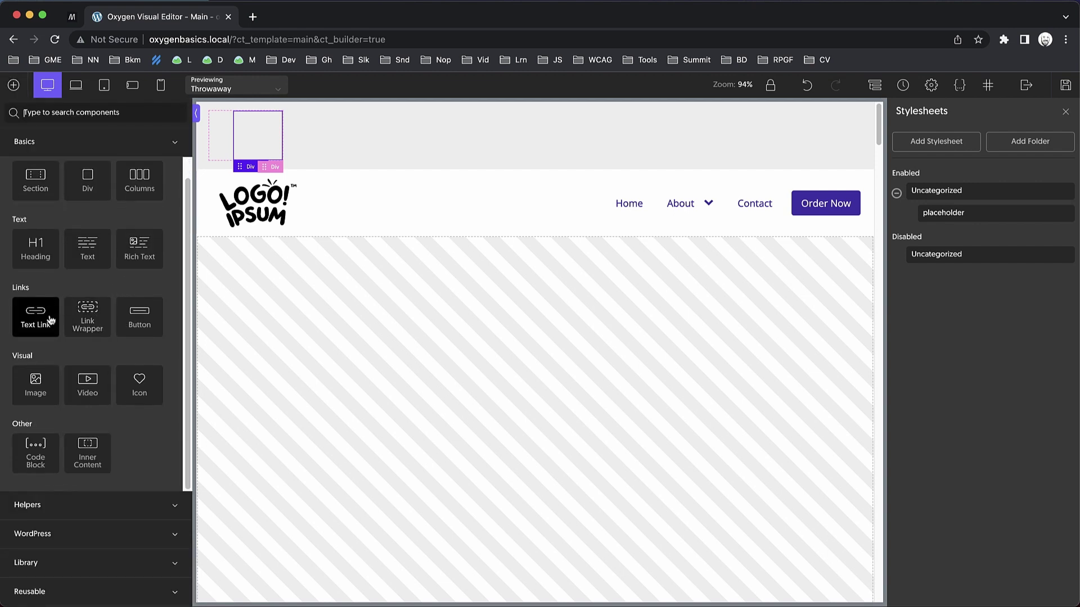
{"action": "left_click", "coordinate": [45, 316]}
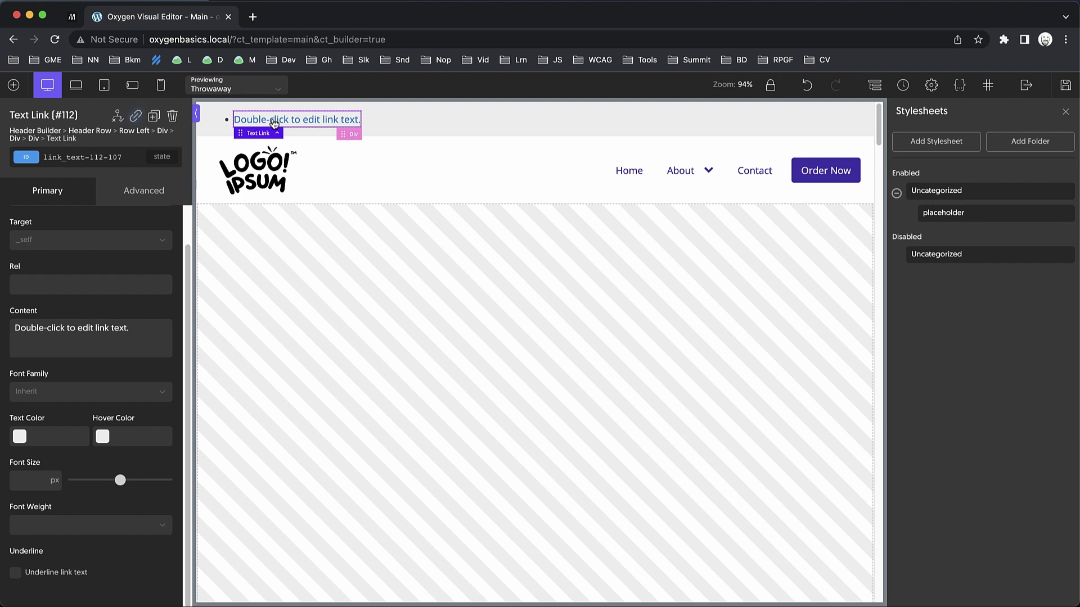
{"action": "double_click", "coordinate": [274, 120]}
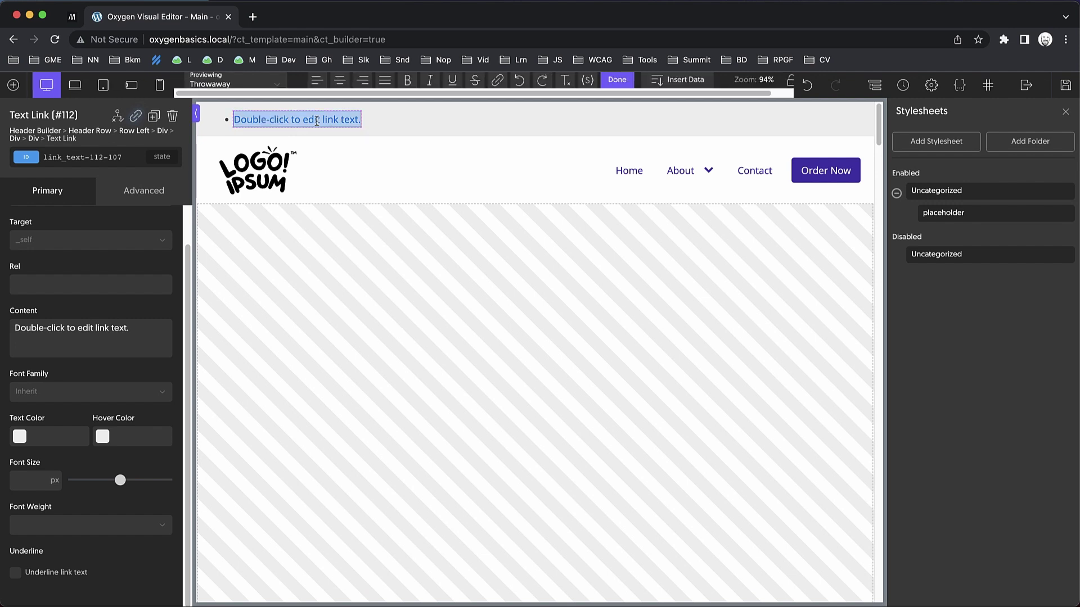
{"action": "type", "text": "My Account"}
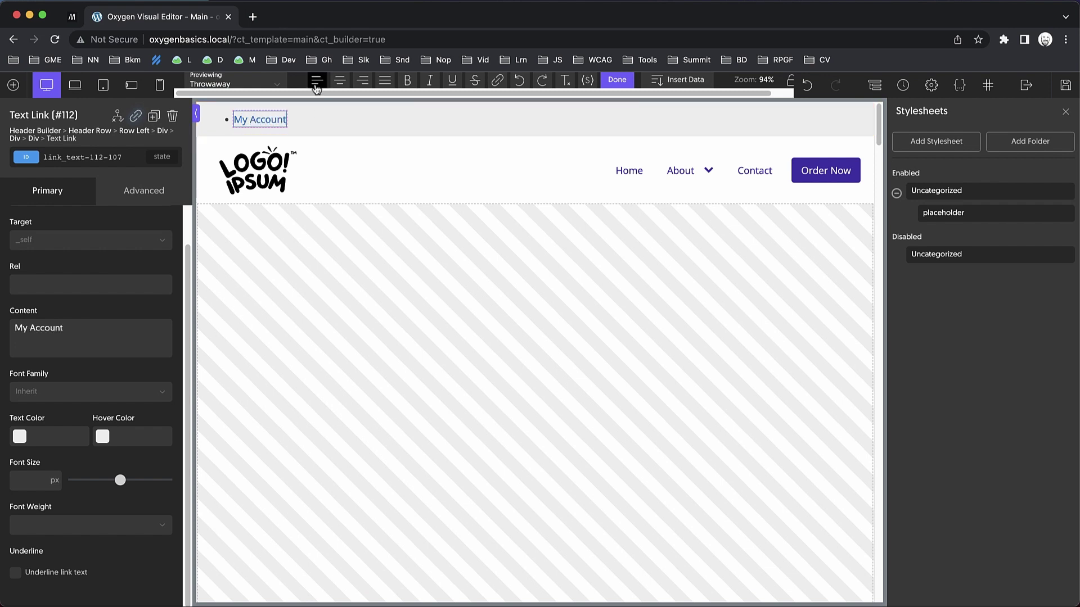
{"action": "left_click", "coordinate": [33, 138]}
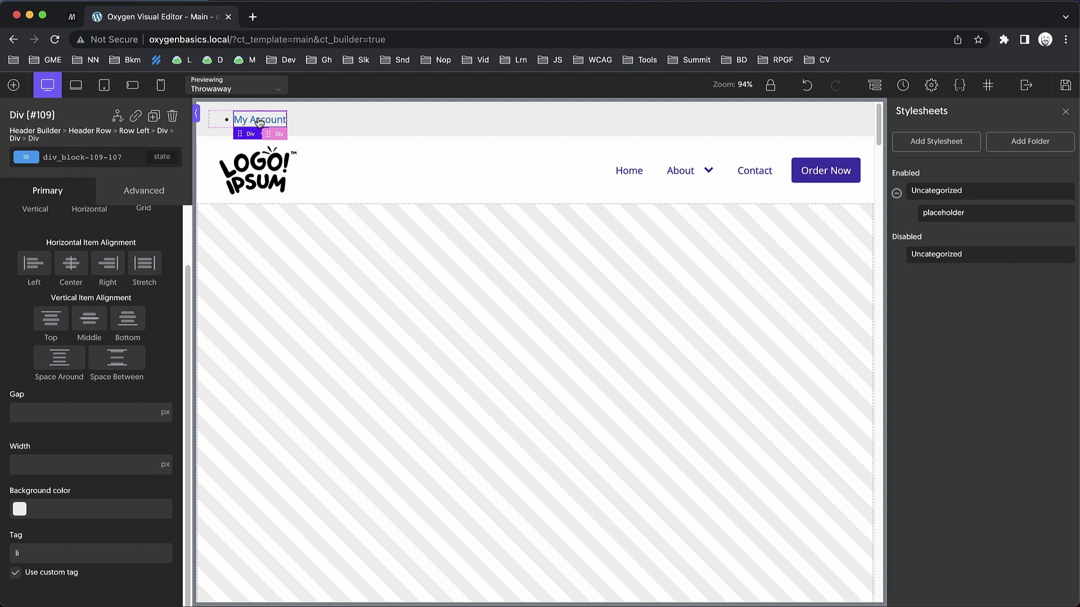
Duplicate the My Account item twice and rename the copies 'My Orders' and 'Affiliates'.
{"action": "left_click", "coordinate": [153, 116]}
{"action": "left_click", "coordinate": [153, 116]}
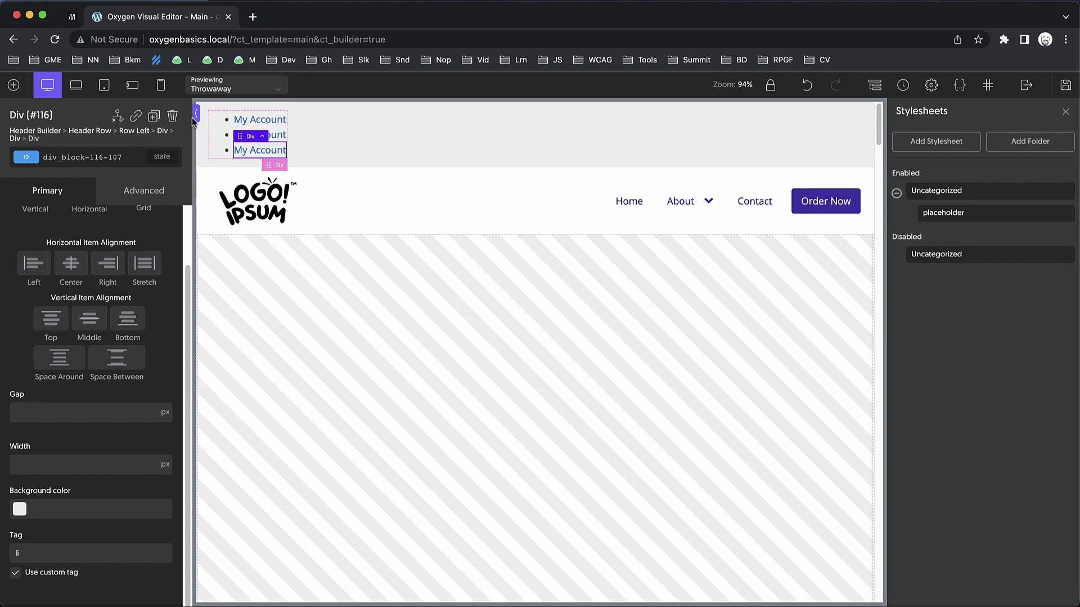
{"action": "double_click", "coordinate": [276, 135]}
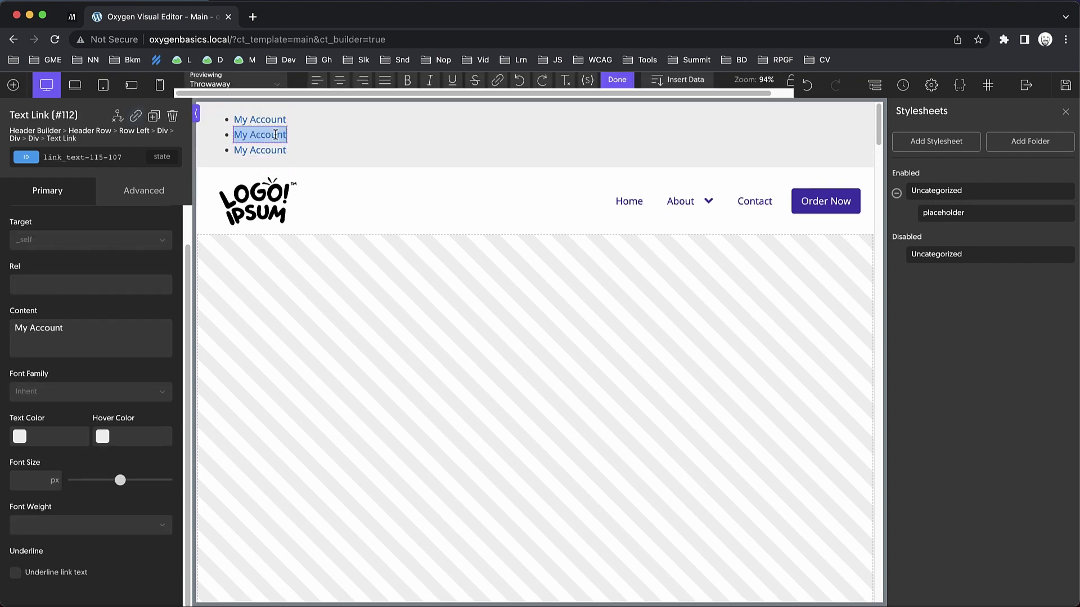
{"action": "type", "text": "My Orders"}
{"action": "double_click", "coordinate": [264, 149]}
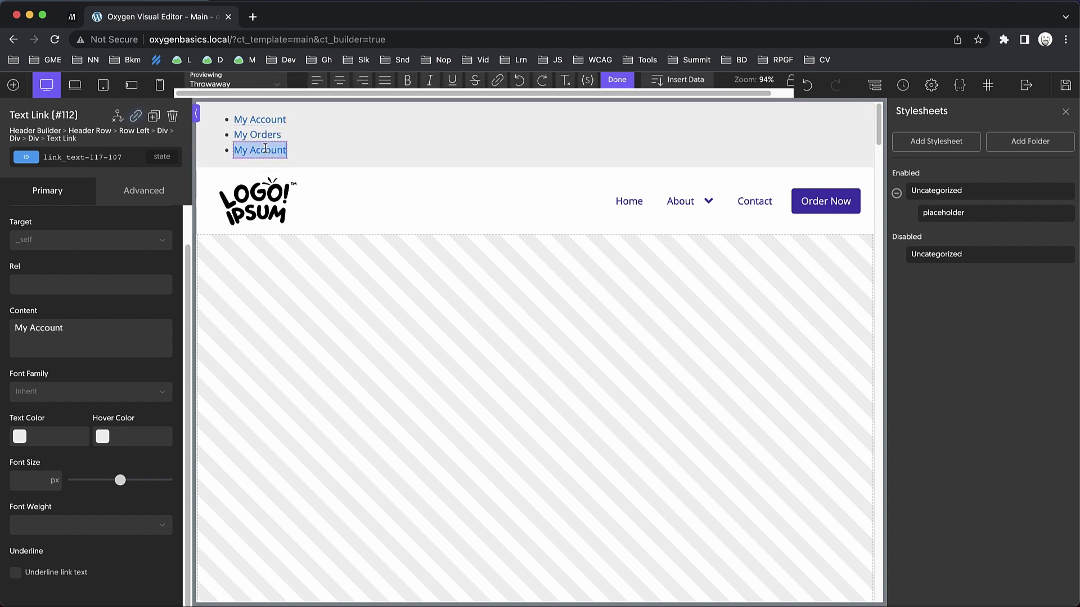
{"action": "type", "text": "Affiliates"}
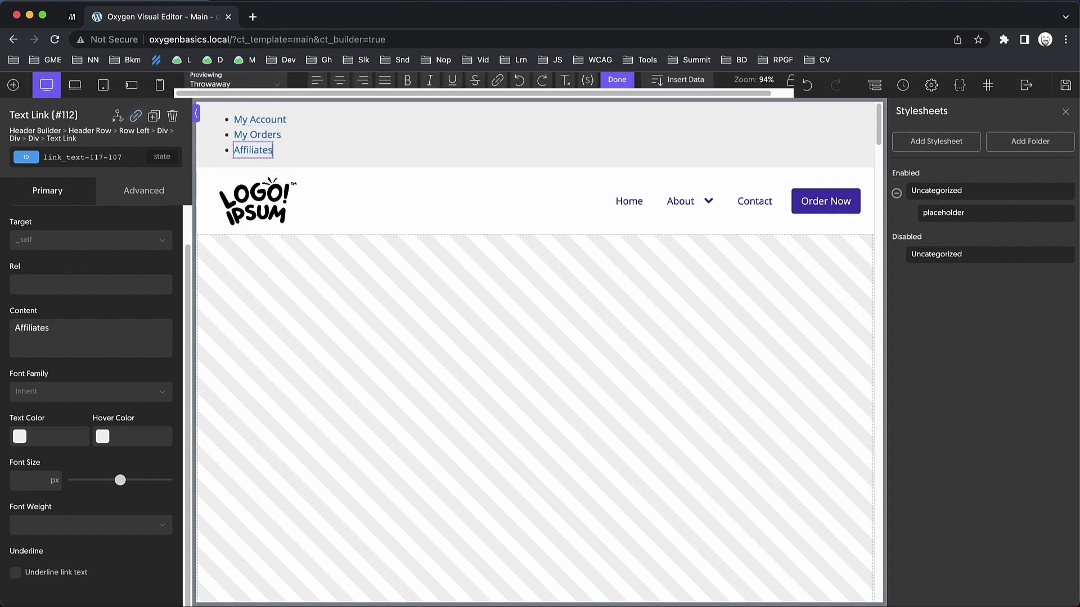
{"action": "left_click", "coordinate": [281, 149]}
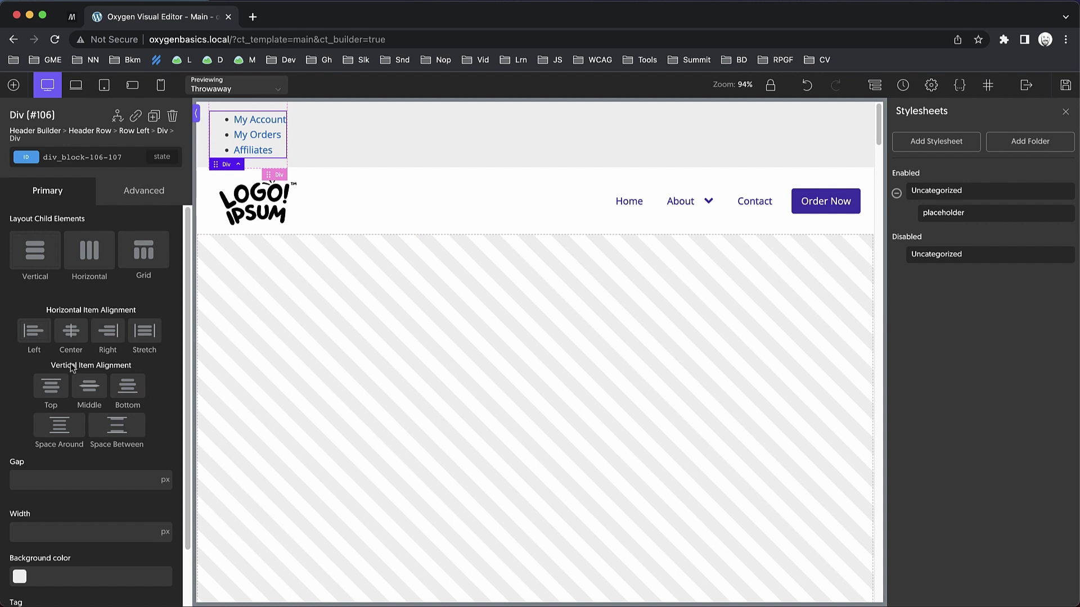
In the Structure tree, collapse the list items and select the Div containing all three links.
{"action": "left_click", "coordinate": [874, 85]}
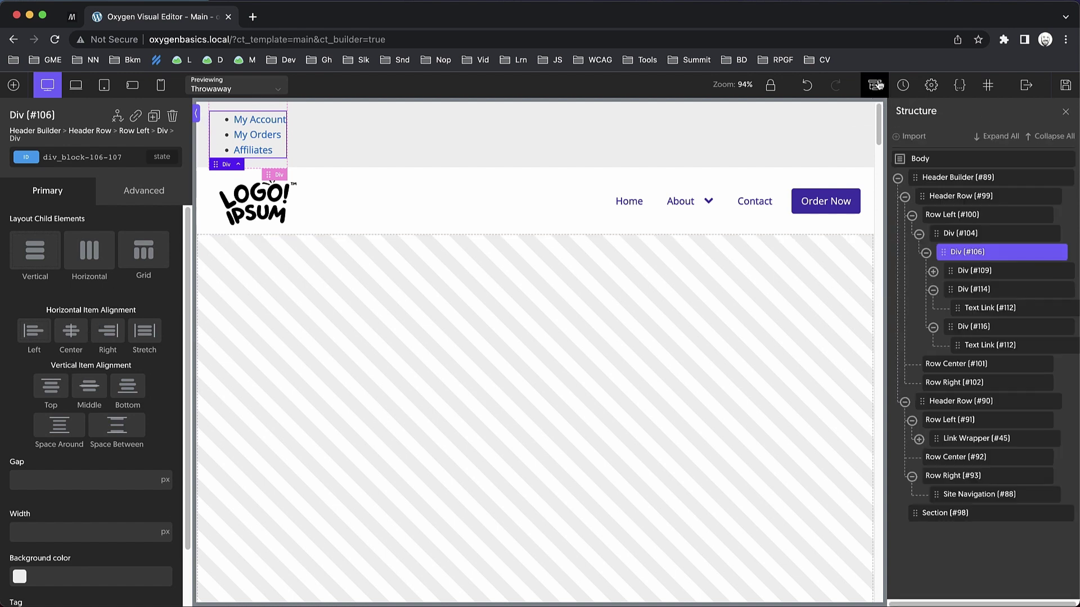
{"action": "left_click", "coordinate": [974, 271]}
{"action": "left_click", "coordinate": [934, 291]}
{"action": "left_click", "coordinate": [933, 291]}
{"action": "left_click", "coordinate": [933, 290]}
{"action": "left_click", "coordinate": [934, 308]}
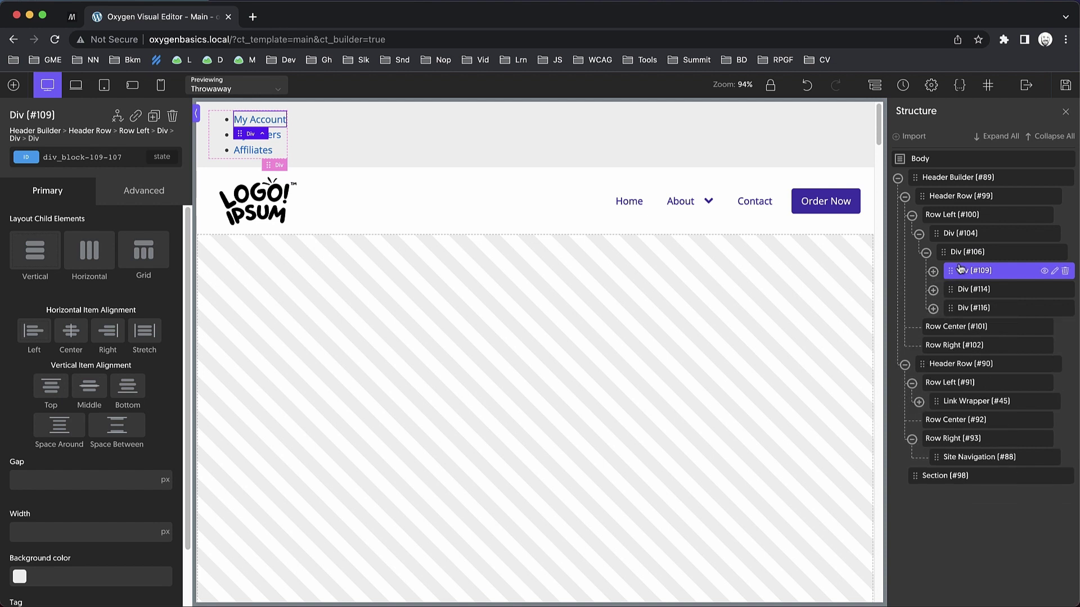
{"action": "left_click", "coordinate": [971, 290]}
{"action": "left_click", "coordinate": [933, 271]}
{"action": "left_click", "coordinate": [933, 271]}
{"action": "left_click", "coordinate": [959, 258]}
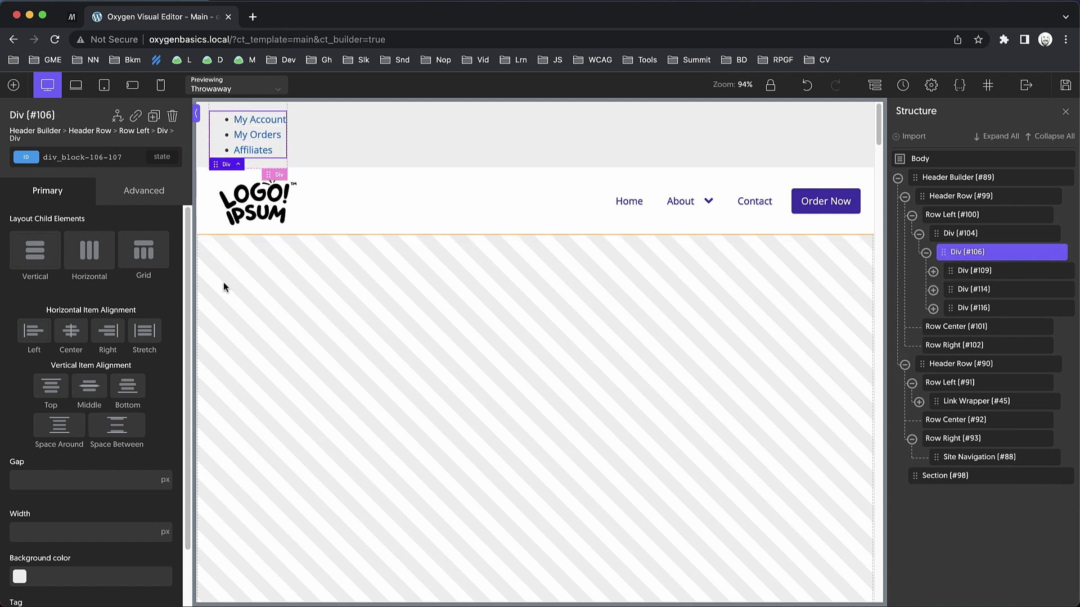
Add custom CSS: list-style-type none, padding-inline-start 0, margin-block-start 0, margin-block-end 0.
{"action": "left_click", "coordinate": [153, 198]}
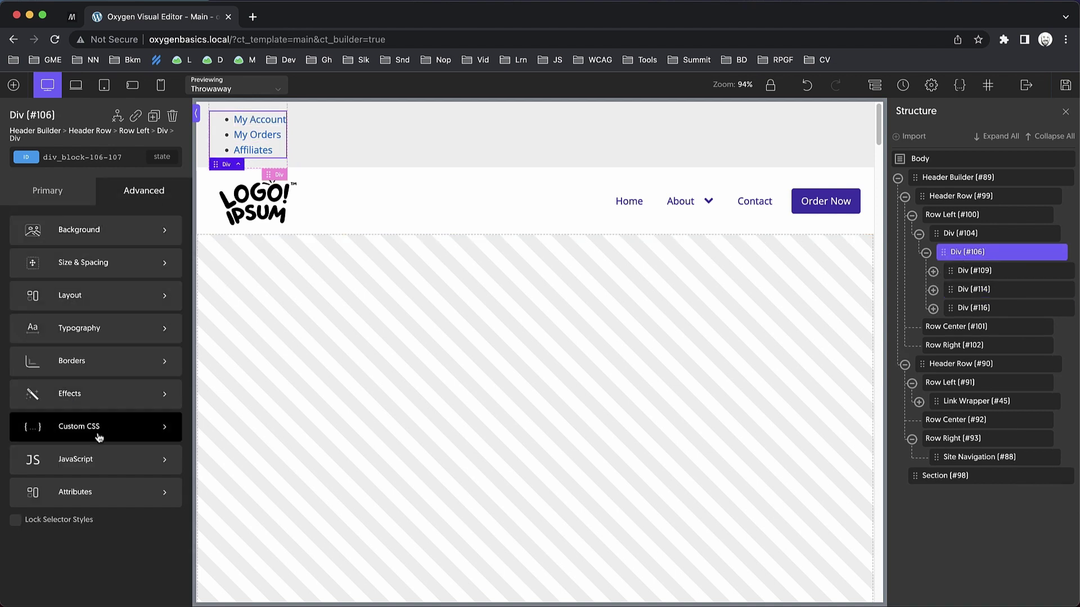
{"action": "left_click", "coordinate": [102, 431]}
{"action": "type", "text": "lis"}
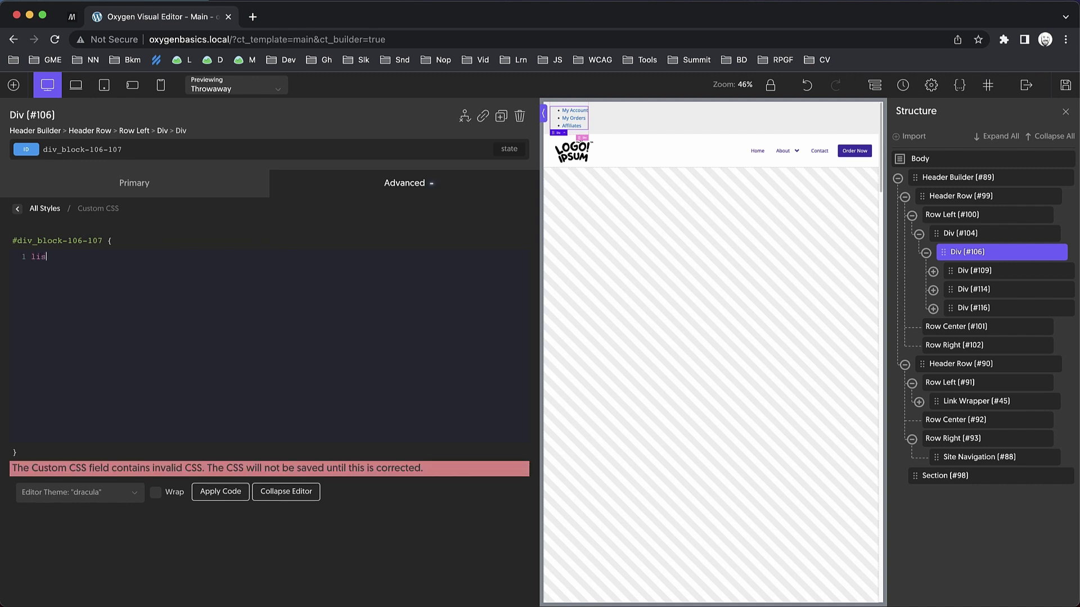
{"action": "type", "text": "t-style-type: none"}
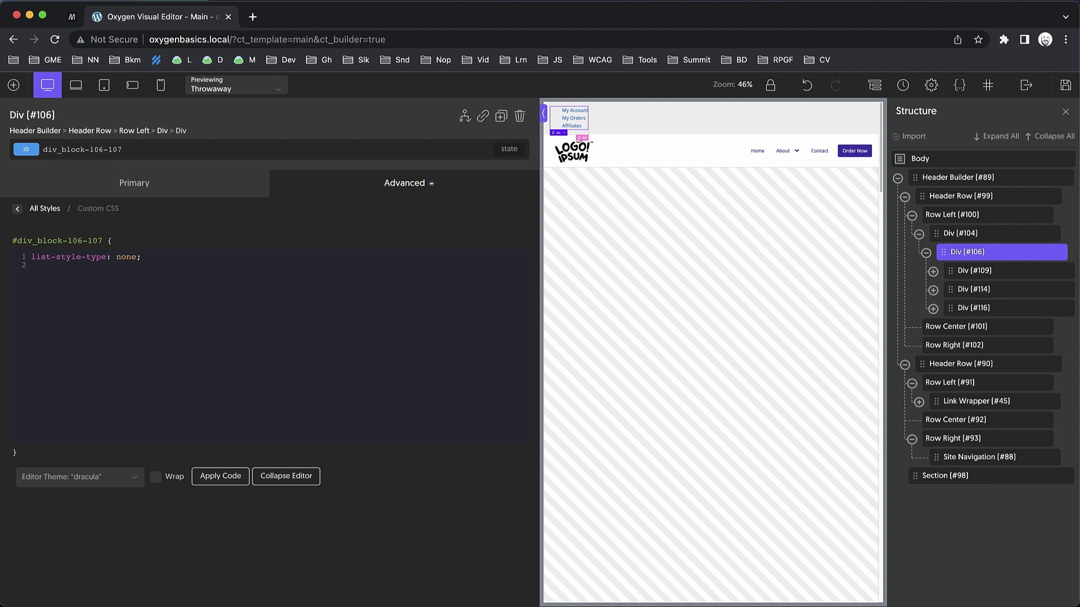
{"action": "type", "text": "padding-inline-start: 0; "}
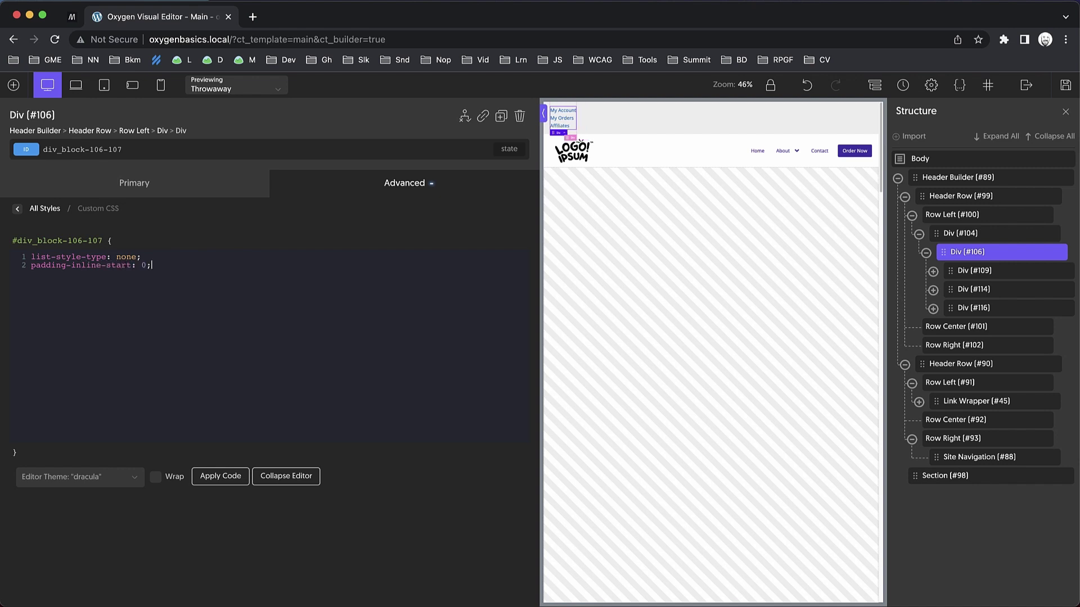
{"action": "type", "text": "margin-block-start"}
{"action": "key", "text": "BackSpace"}
{"action": "type", "text": ": 0;"}
{"action": "key", "text": "Return"}
{"action": "type", "text": "margin-block-end: 0;"}
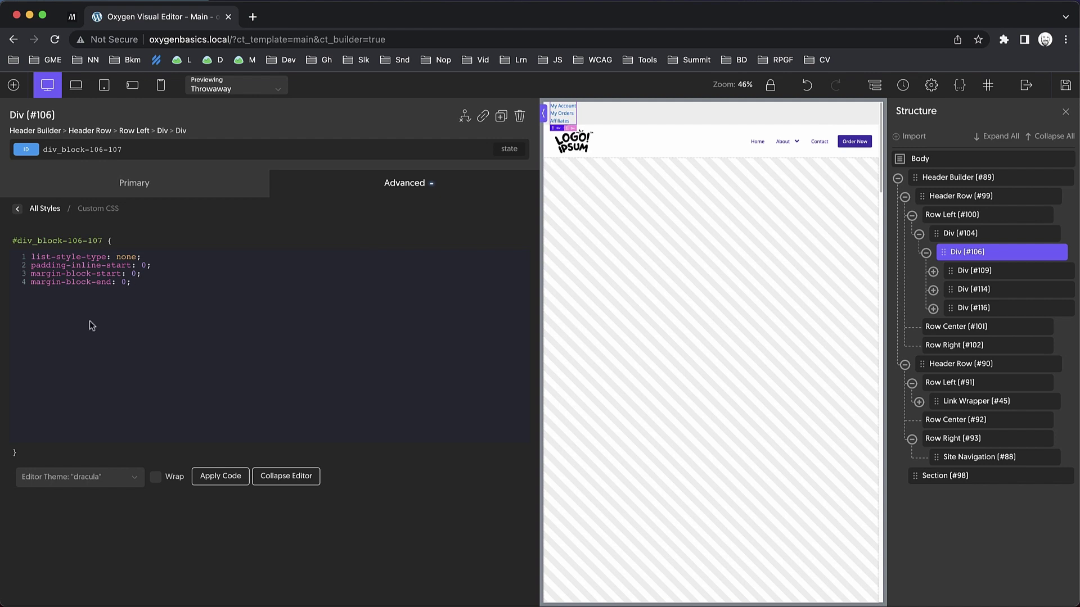
{"action": "left_click", "coordinate": [20, 212]}
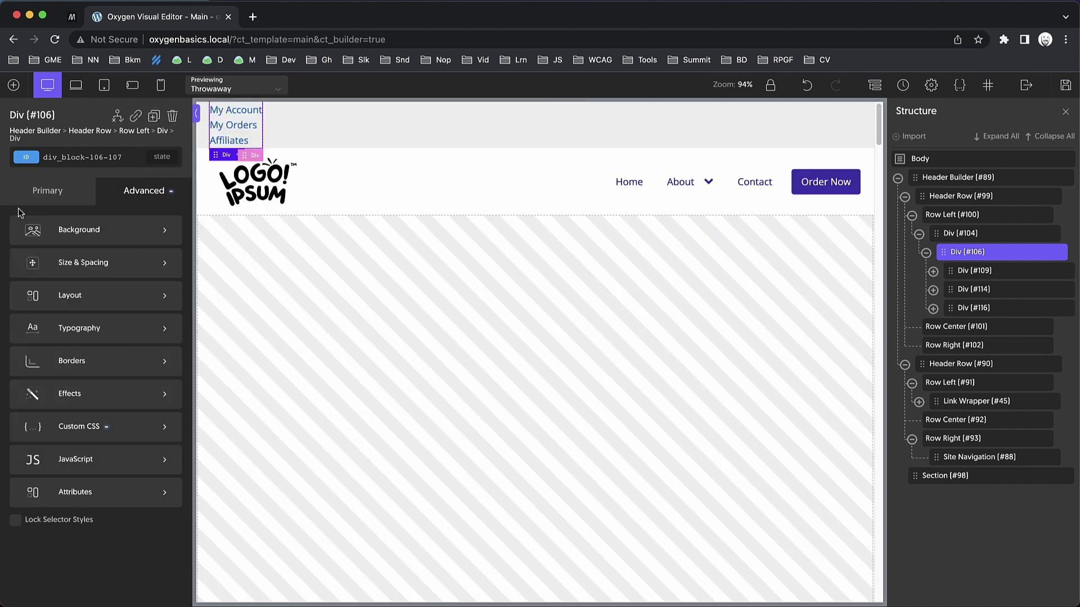
Set the list Div's layout to Horizontal with a 1rem gap.
{"action": "left_click", "coordinate": [56, 195]}
{"action": "left_click", "coordinate": [85, 266]}
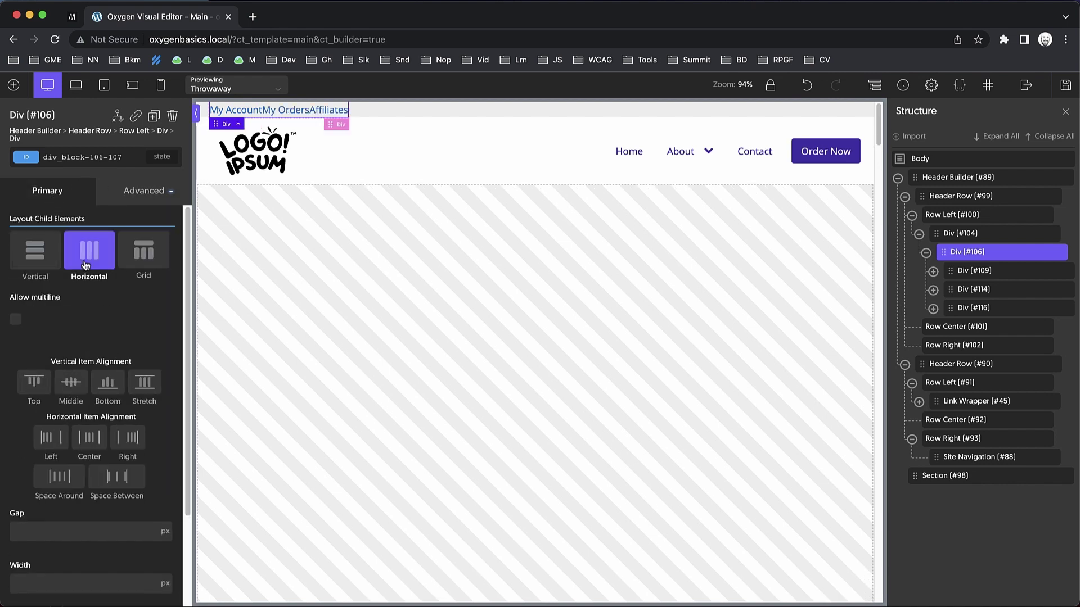
{"action": "scroll", "coordinate": [107, 347], "scroll_direction": "down", "scroll_amount": 2}
{"action": "left_click", "coordinate": [64, 413]}
{"action": "type", "text": "1rem"}
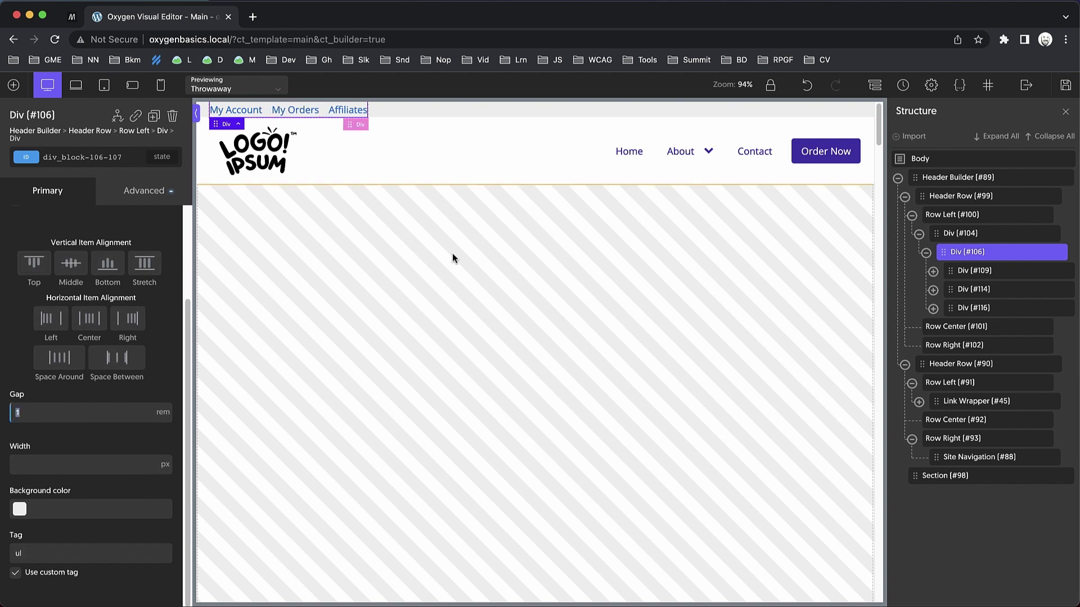
Move the links' parent Div into Row Right in the Structure tree.
{"action": "left_click", "coordinate": [919, 234]}
{"action": "left_click_drag", "start_coordinate": [956, 241], "coordinate": [959, 271]}
{"action": "left_click_drag", "start_coordinate": [958, 278], "coordinate": [958, 279]}
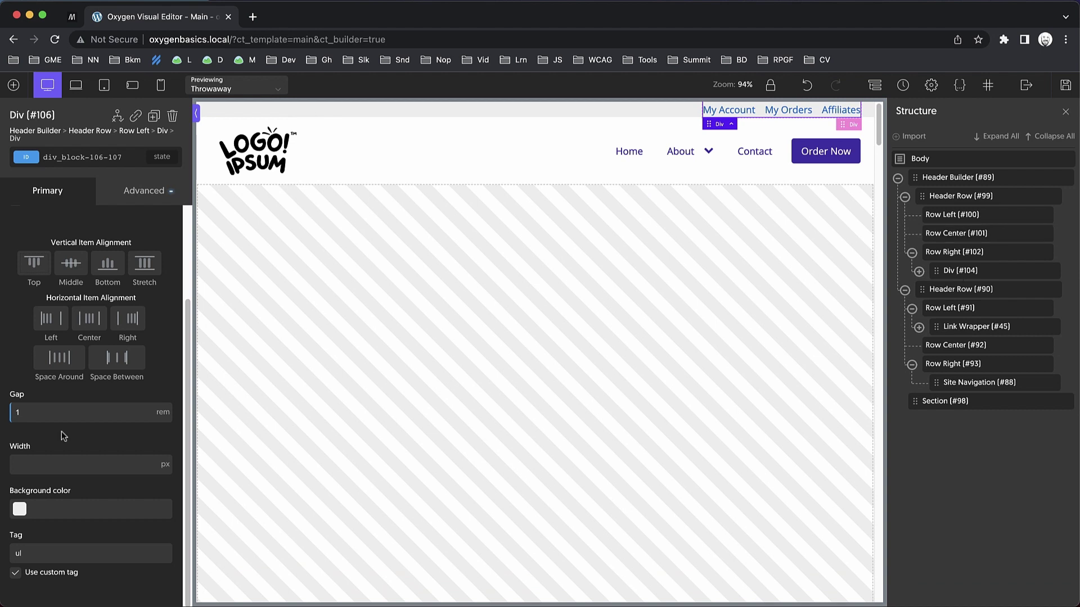
Give the top Header Row 0.25rem top padding and 0.25 bottom padding.
{"action": "left_click", "coordinate": [982, 202]}
{"action": "left_click", "coordinate": [160, 189]}
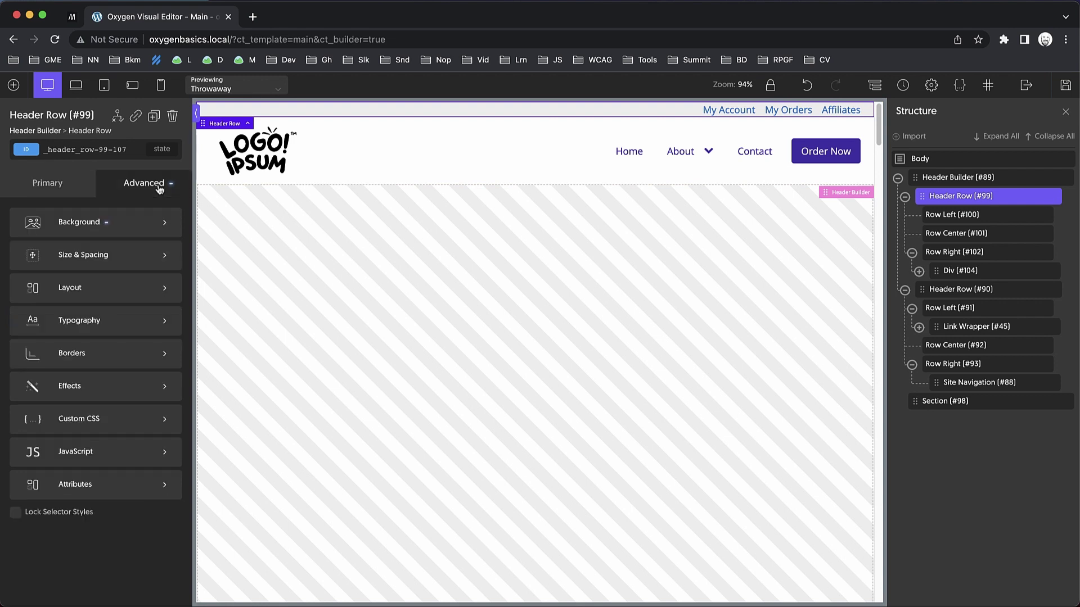
{"action": "left_click", "coordinate": [85, 260]}
{"action": "left_click", "coordinate": [42, 256]}
{"action": "type", "text": "0.25rem"}
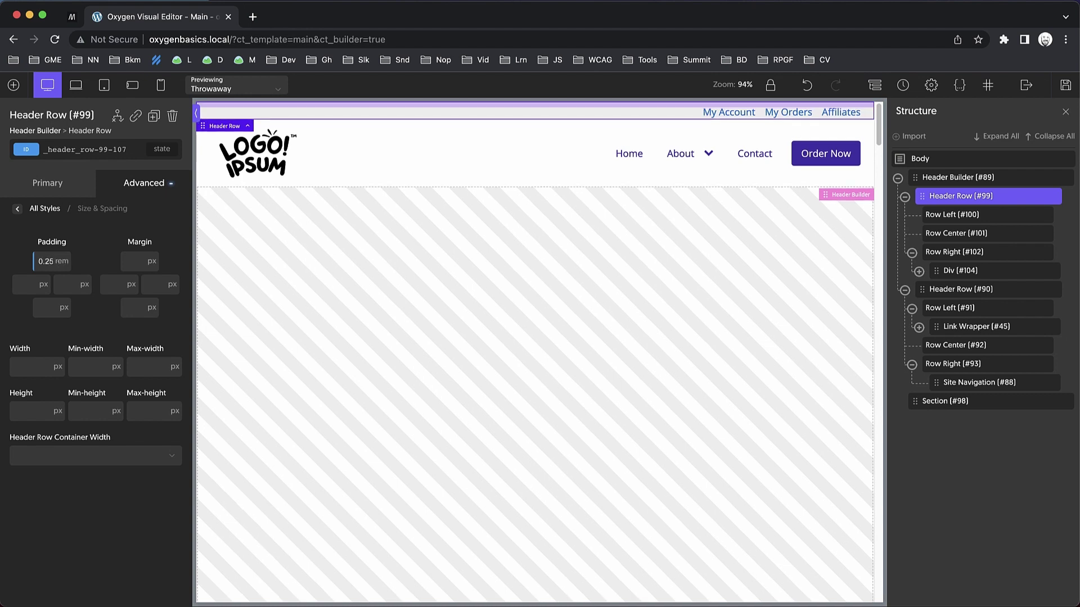
{"action": "double_click", "coordinate": [47, 261]}
{"action": "key", "text": "ctrl+c"}
{"action": "left_click", "coordinate": [45, 302]}
{"action": "key", "text": "ctrl+v"}
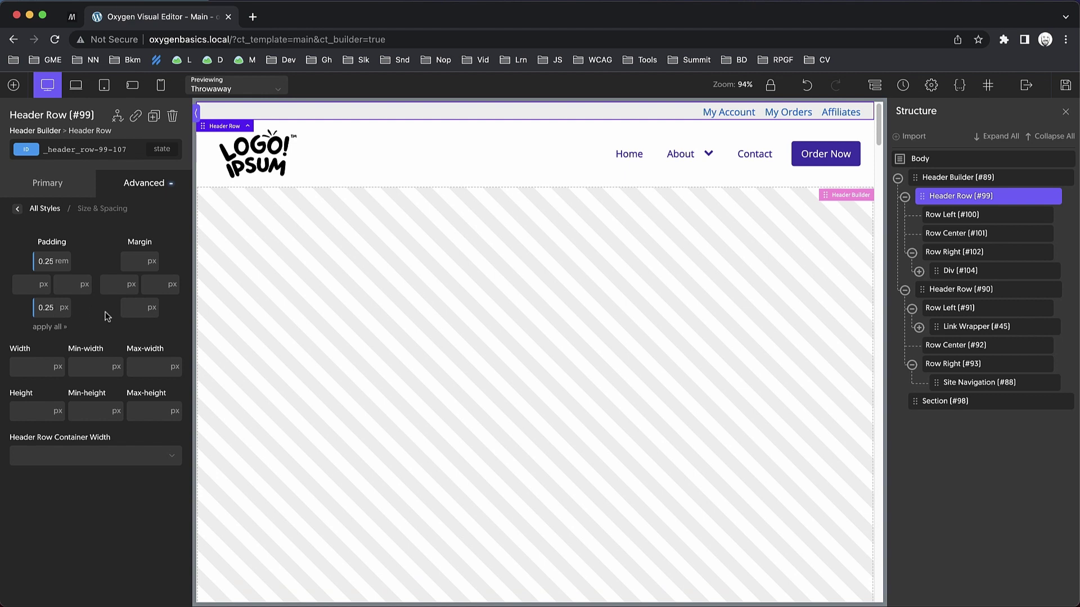
{"action": "left_click", "coordinate": [959, 197]}
Create the secondary_header_link class and apply it to the My Account link.
{"action": "left_click", "coordinate": [730, 112]}
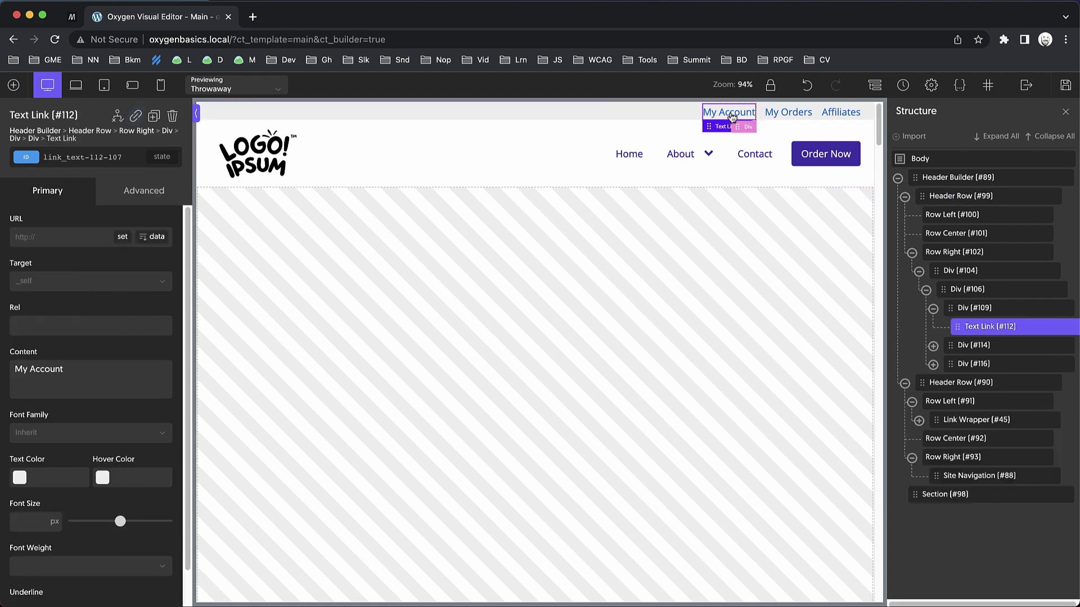
{"action": "left_click", "coordinate": [117, 160]}
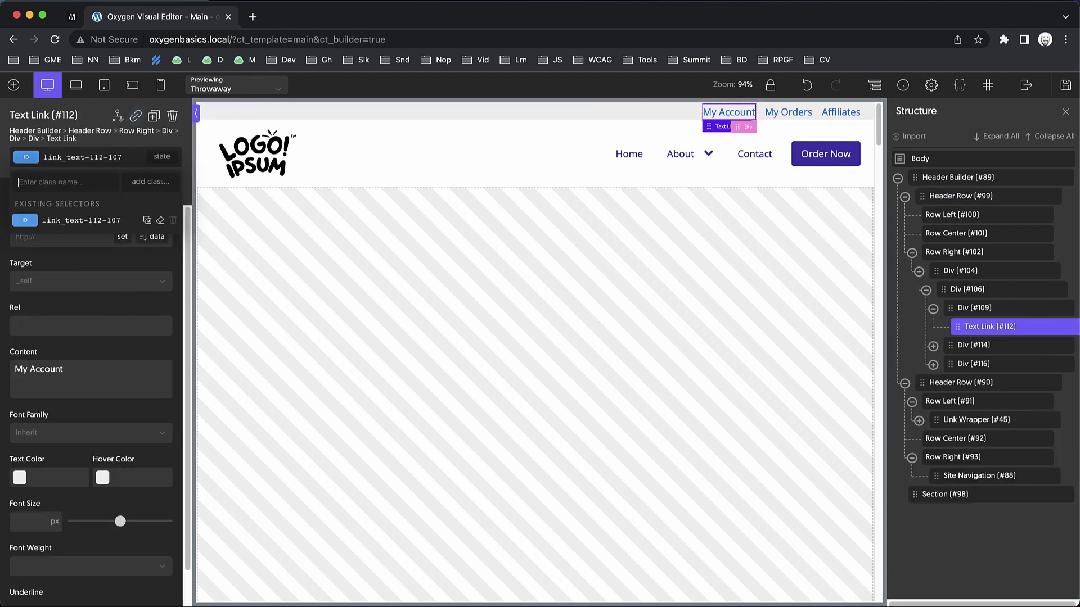
{"action": "type", "text": "secondary_header_link"}
{"action": "key", "text": "Return"}
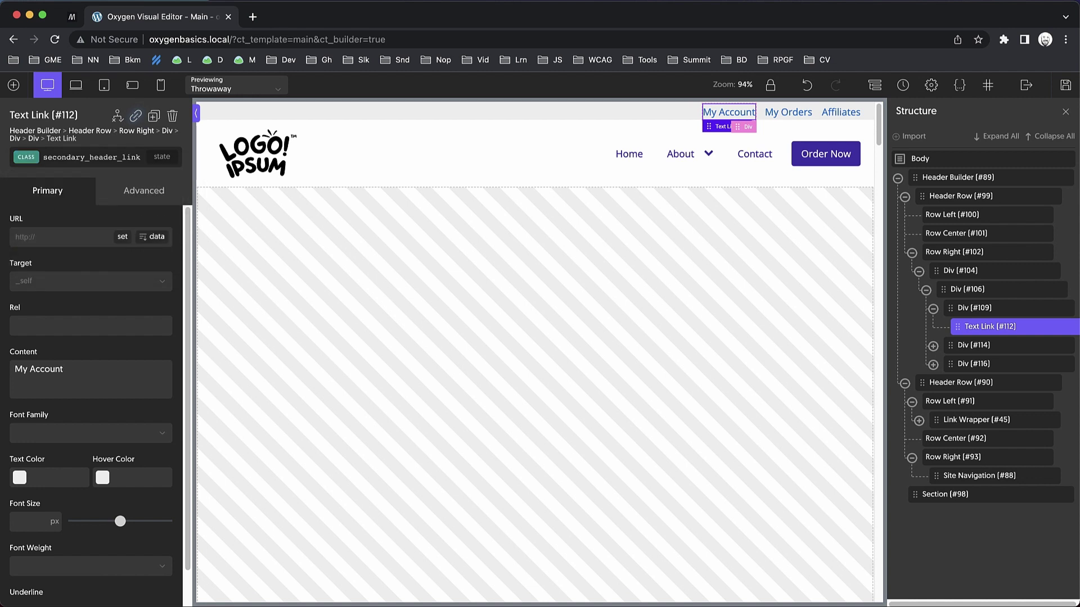
{"action": "left_click", "coordinate": [106, 156]}
Apply the secondary_header_link class to the My Orders and Affiliates links.
{"action": "left_click", "coordinate": [793, 113]}
{"action": "left_click", "coordinate": [108, 164]}
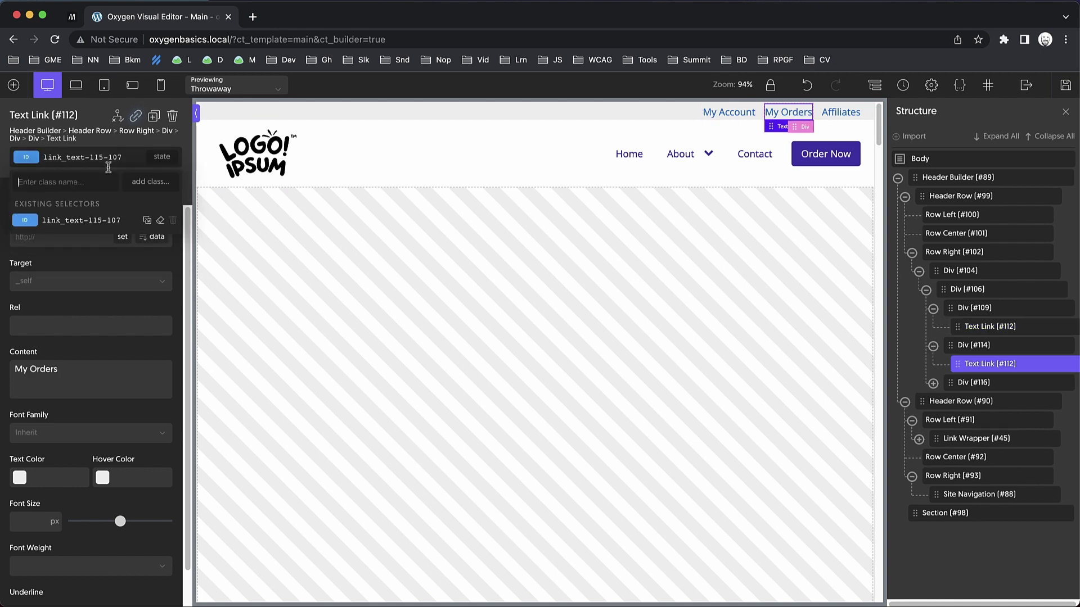
{"action": "left_click", "coordinate": [79, 252]}
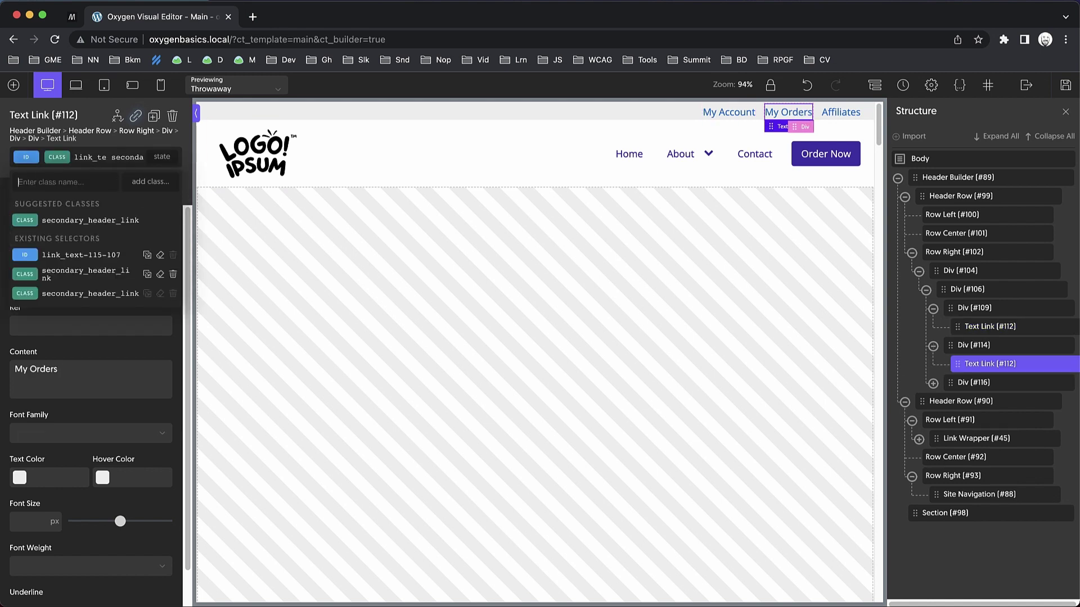
{"action": "left_click", "coordinate": [841, 112]}
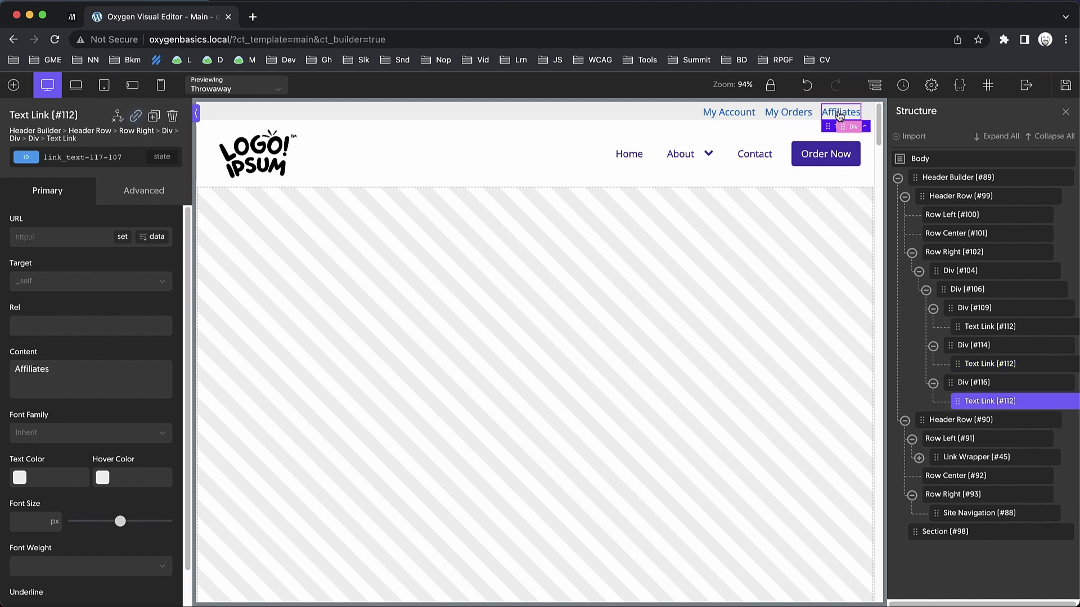
{"action": "left_click", "coordinate": [109, 156]}
{"action": "type", "text": "secondary_header_link"}
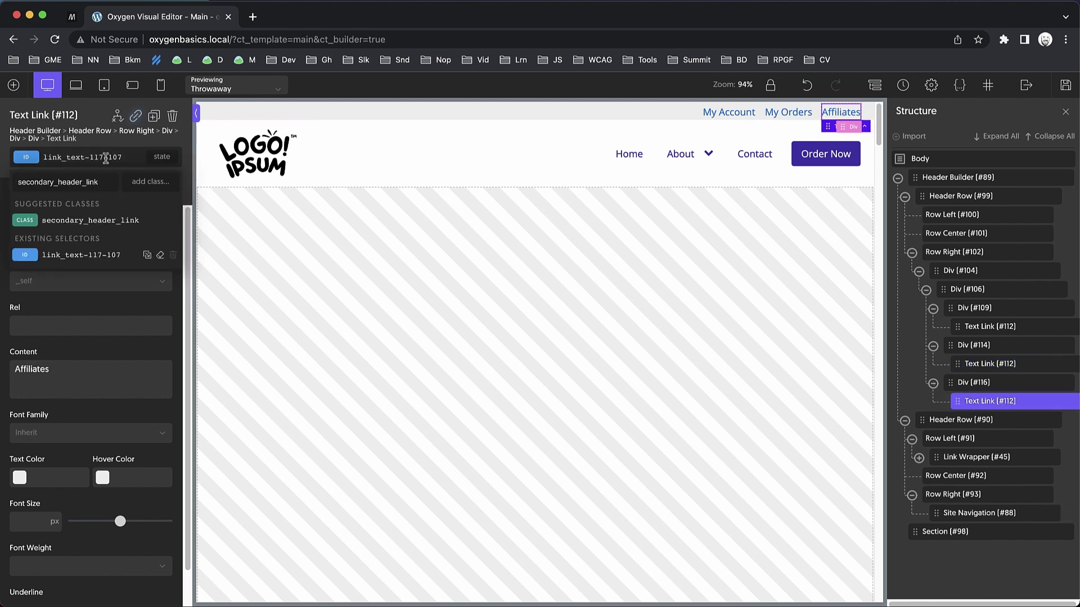
{"action": "key", "text": "Return"}
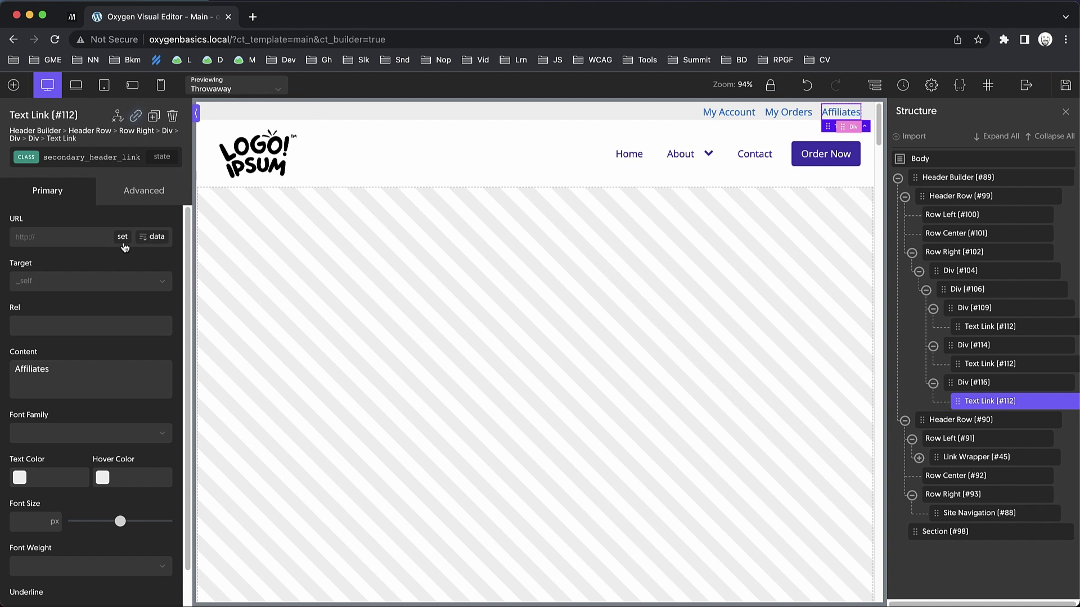
{"action": "scroll", "coordinate": [125, 247], "scroll_direction": "down", "scroll_amount": 1}
Set the links' text colour to a dark navy.
{"action": "left_click", "coordinate": [22, 436]}
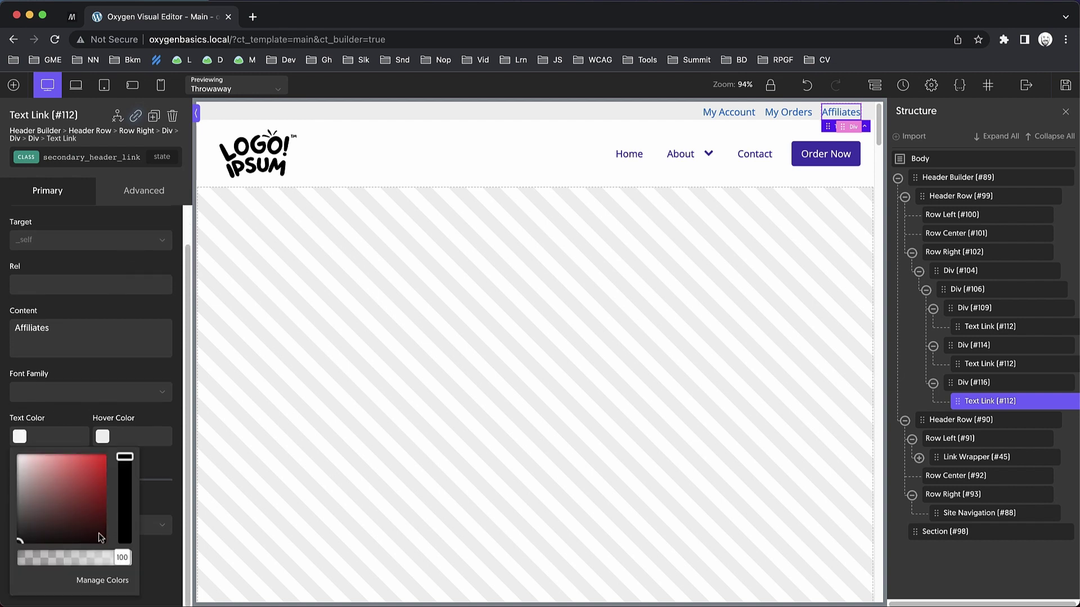
{"action": "left_click_drag", "start_coordinate": [93, 538], "coordinate": [129, 519]}
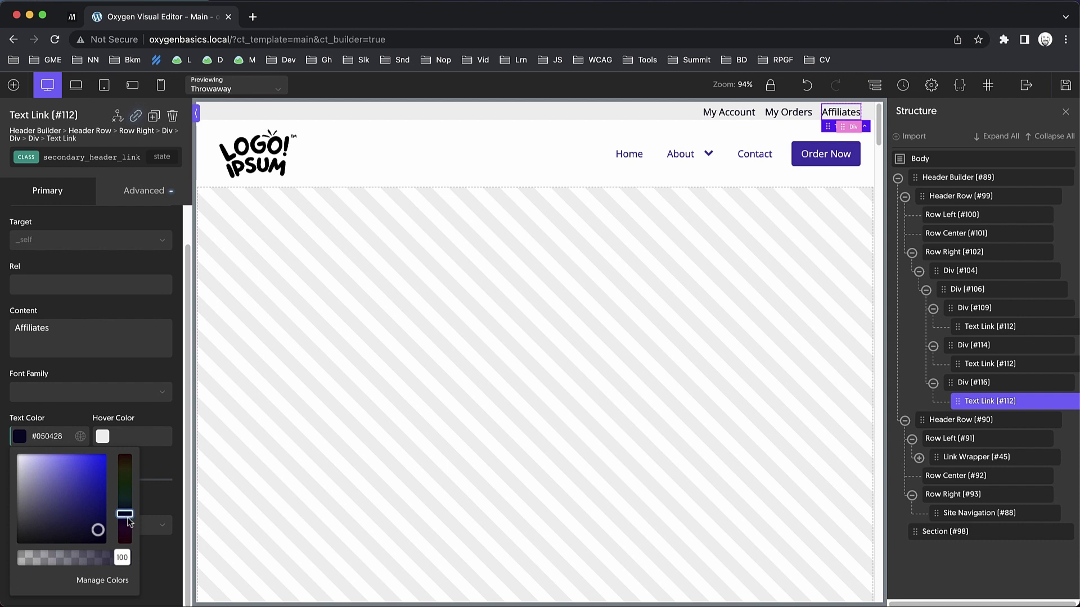
{"action": "left_click", "coordinate": [144, 368]}
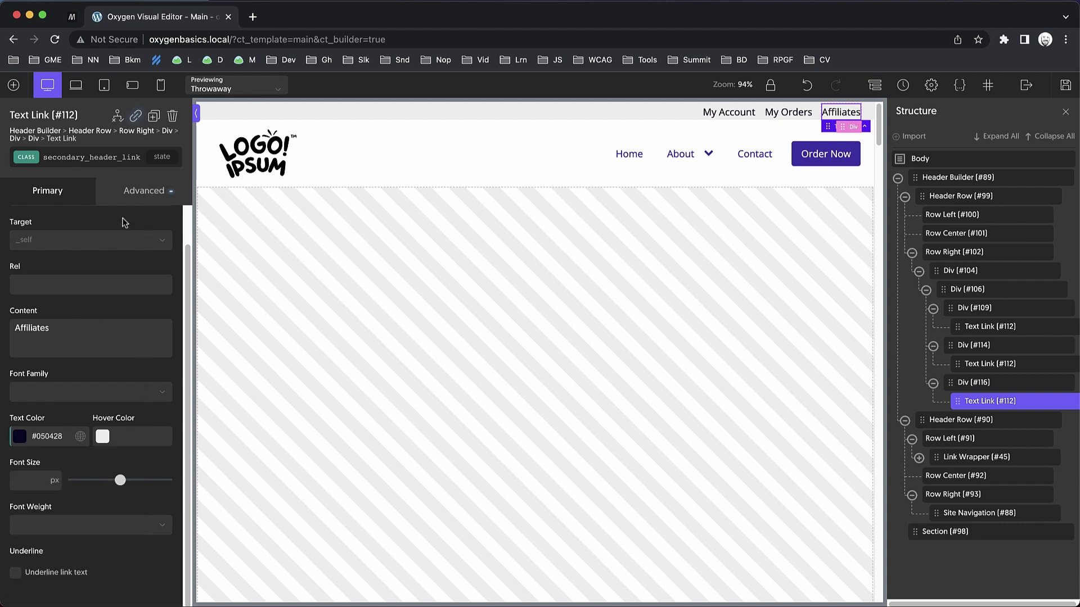
In Typography, set the links' font size to 14 and text transform to uppercase.
{"action": "left_click", "coordinate": [142, 190]}
{"action": "left_click", "coordinate": [103, 318]}
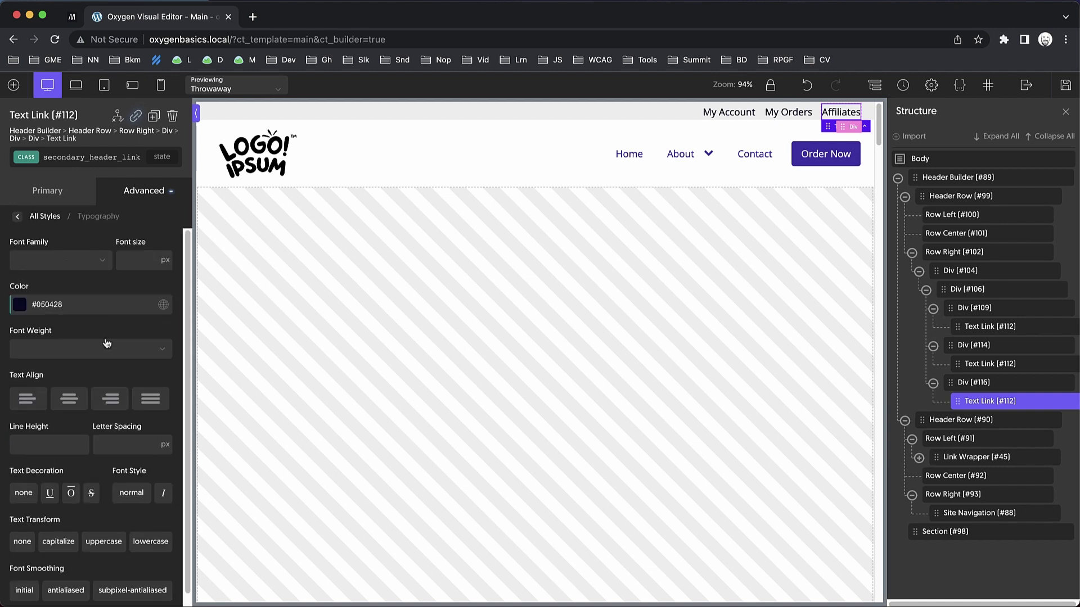
{"action": "scroll", "coordinate": [106, 353], "scroll_direction": "down", "scroll_amount": 1}
{"action": "scroll", "coordinate": [107, 348], "scroll_direction": "up", "scroll_amount": 1}
{"action": "left_click", "coordinate": [137, 259]}
{"action": "type", "text": "14"}
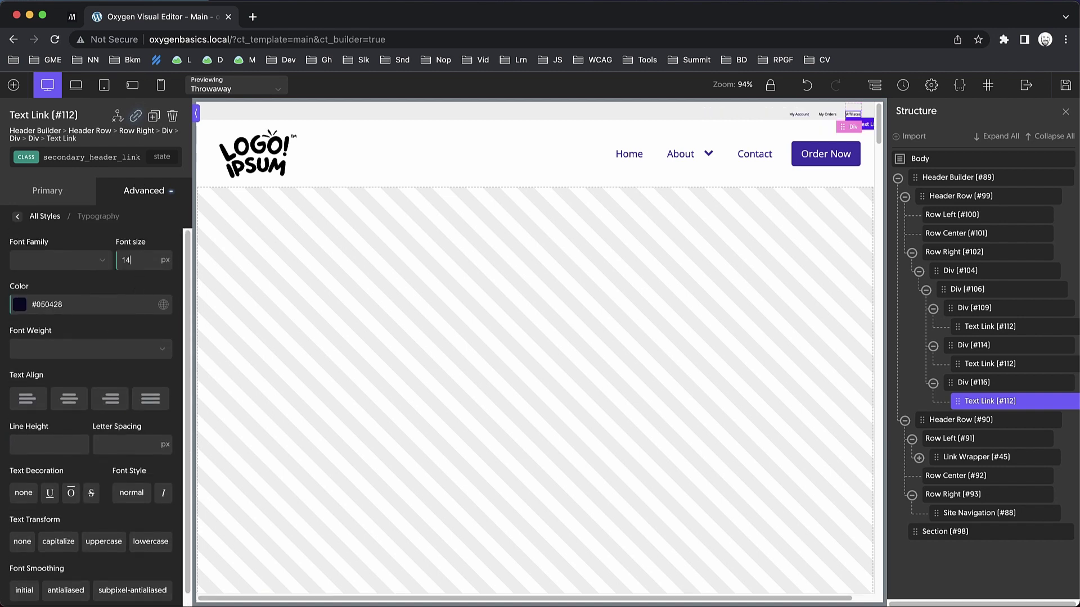
{"action": "scroll", "coordinate": [137, 259], "scroll_direction": "down", "scroll_amount": 1}
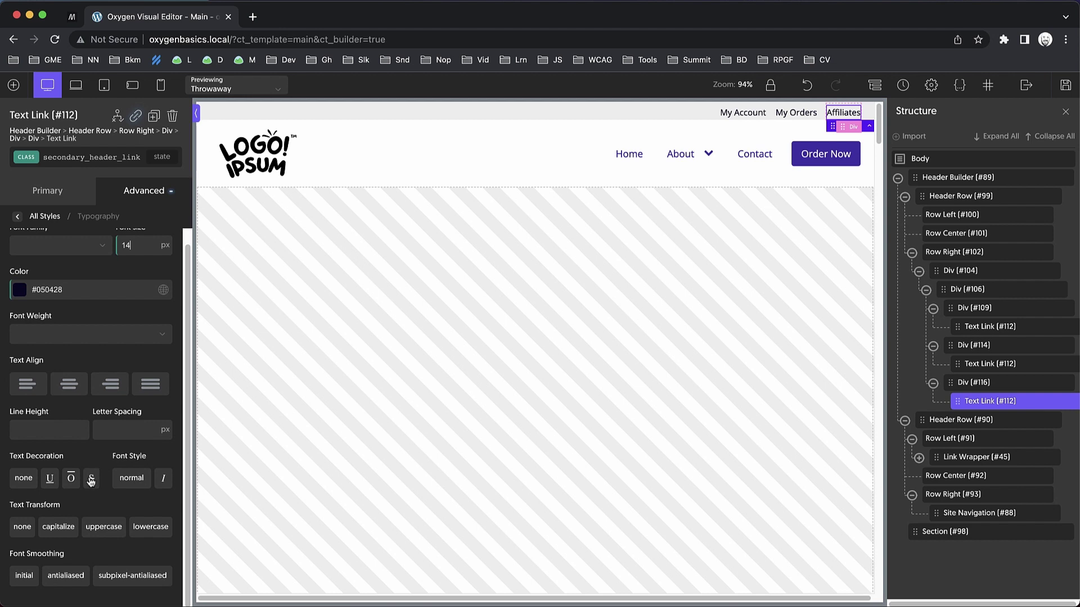
{"action": "left_click", "coordinate": [101, 531]}
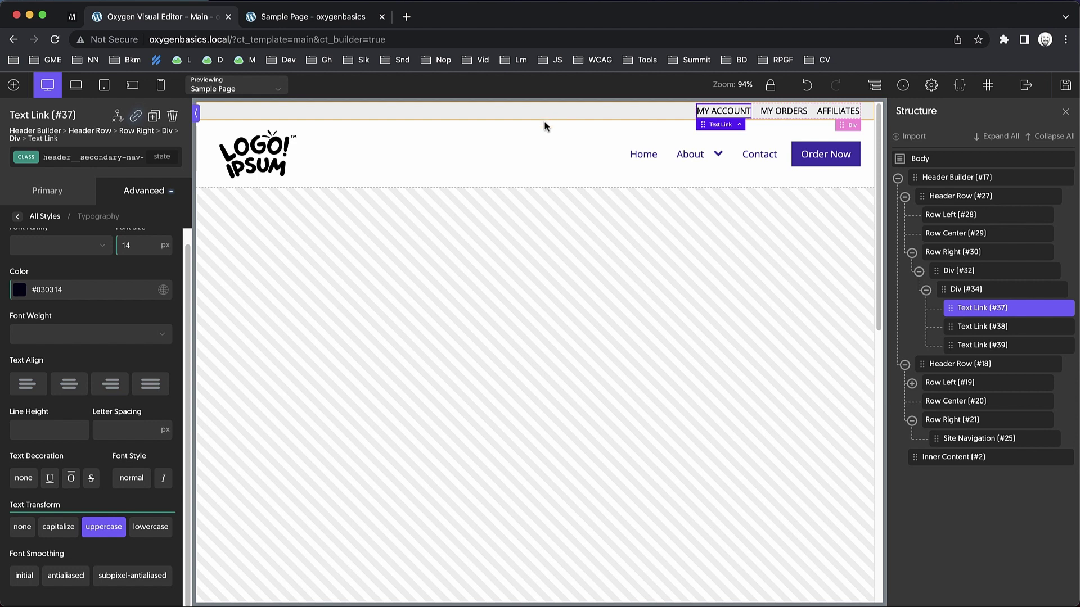
Collapse the top and main Header Rows in the tree and select Header Builder #17.
{"action": "left_click", "coordinate": [533, 157]}
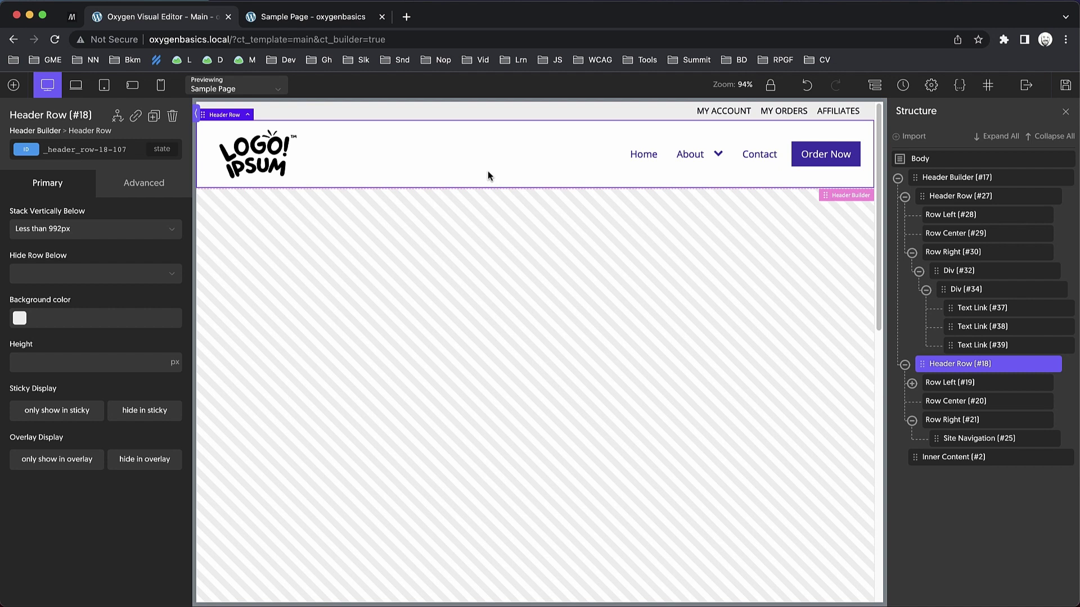
{"action": "left_click", "coordinate": [904, 197]}
{"action": "left_click", "coordinate": [911, 217]}
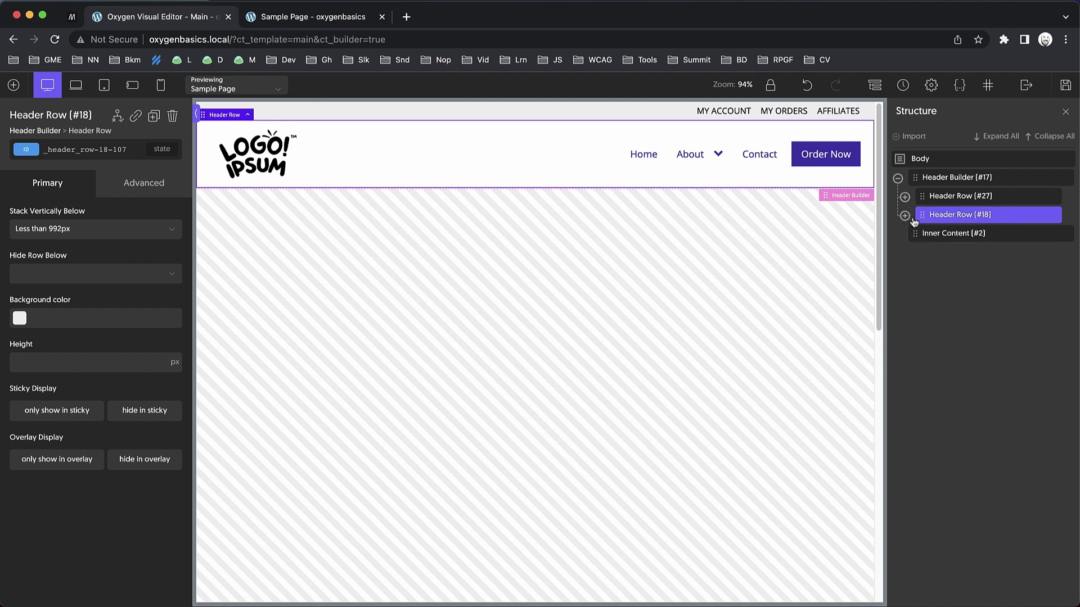
{"action": "left_click", "coordinate": [942, 179]}
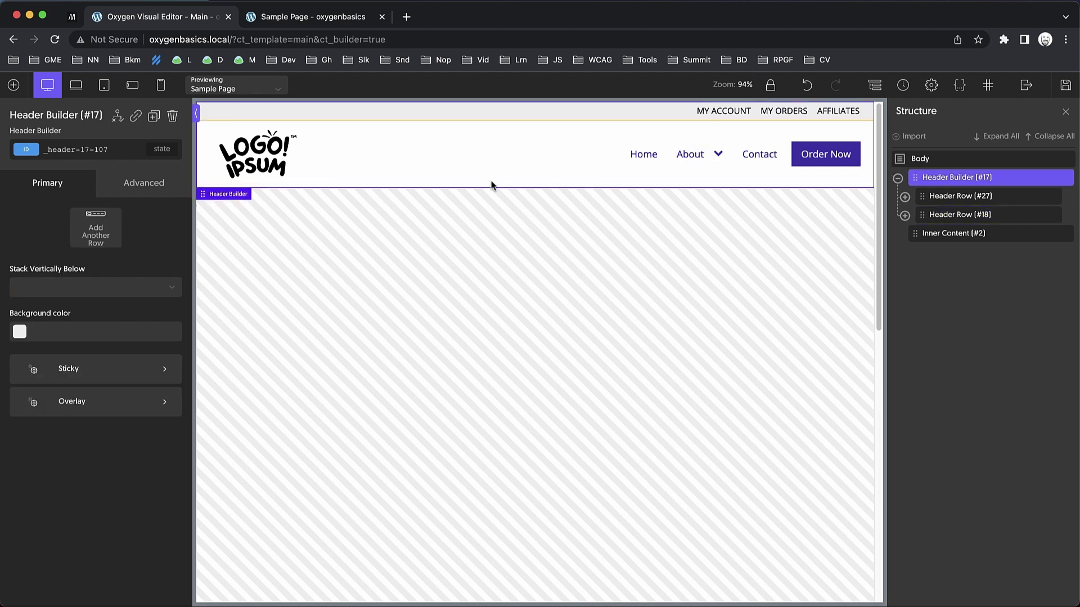
{"action": "scroll", "coordinate": [576, 211], "scroll_direction": "down", "scroll_amount": 5}
{"action": "scroll", "coordinate": [577, 208], "scroll_direction": "up", "scroll_amount": 5}
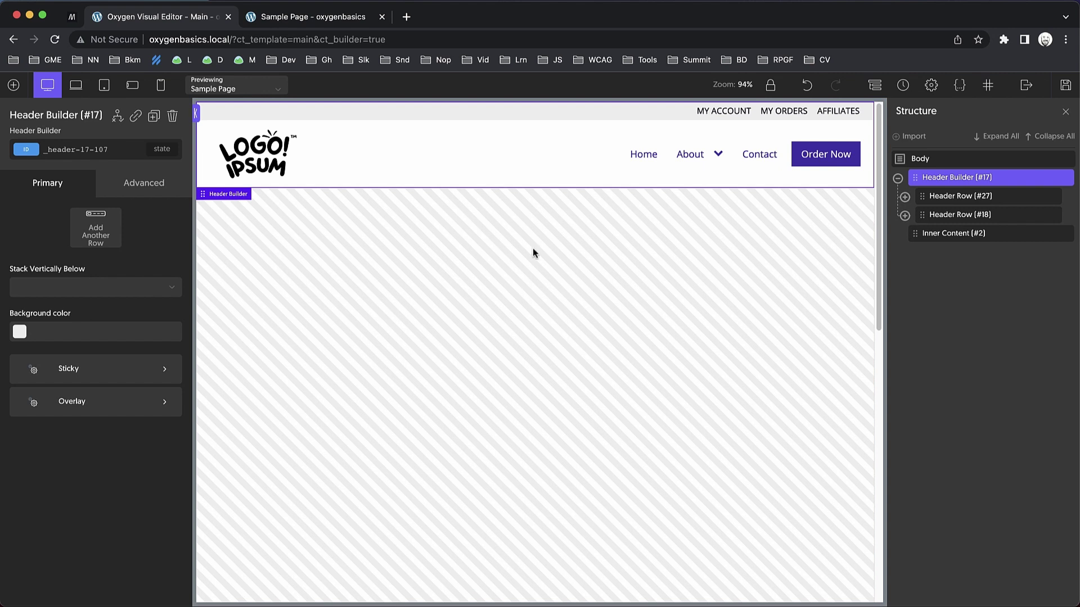
Hide the grey links row in sticky mode and enable the sticky header on the Header Builder.
{"action": "left_click", "coordinate": [672, 114]}
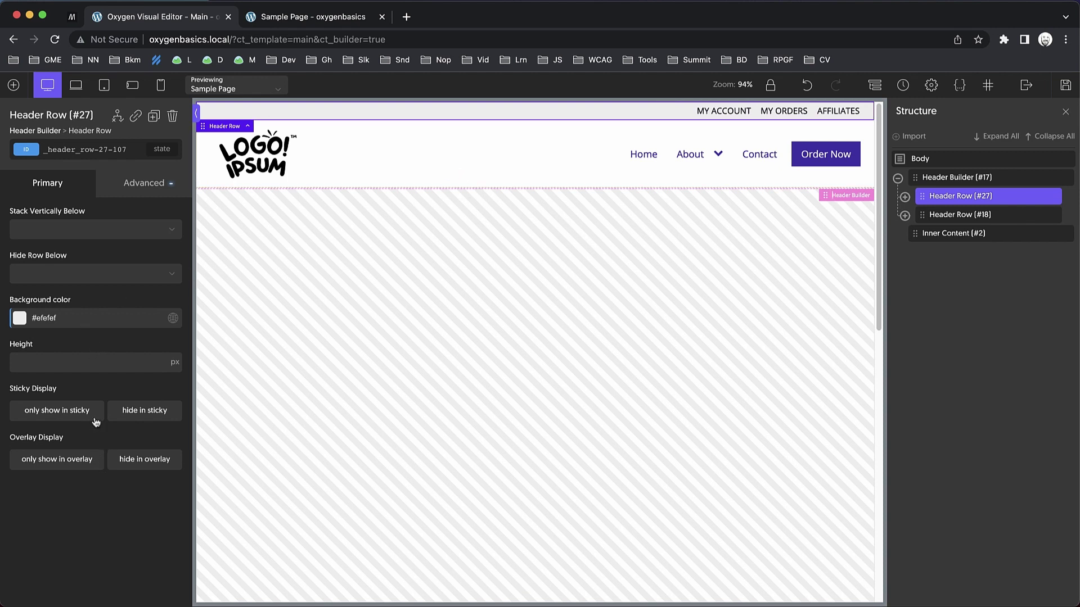
{"action": "left_click", "coordinate": [131, 411]}
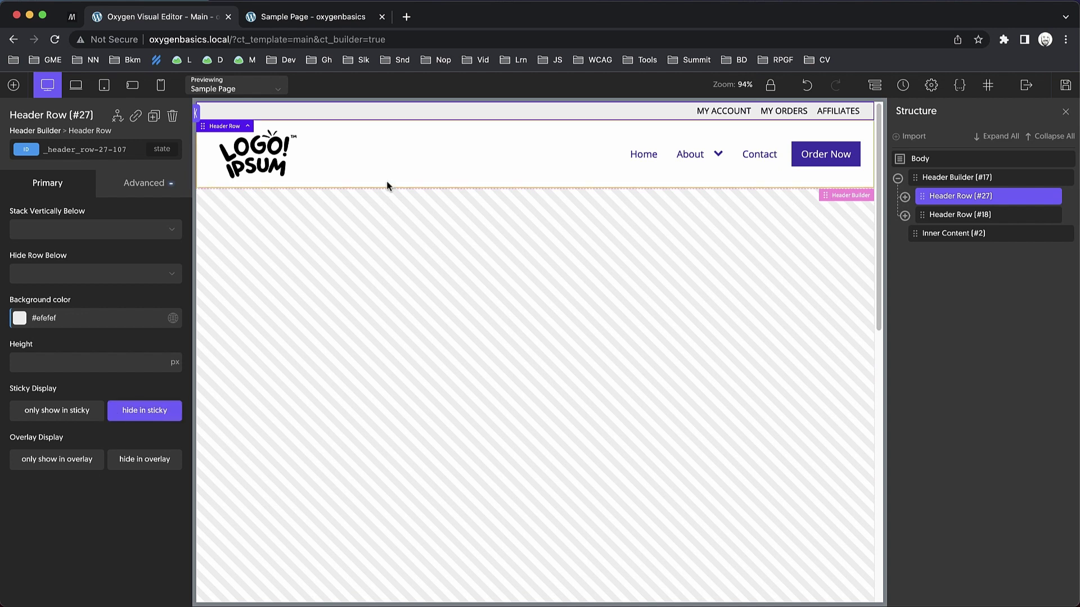
{"action": "left_click", "coordinate": [979, 176]}
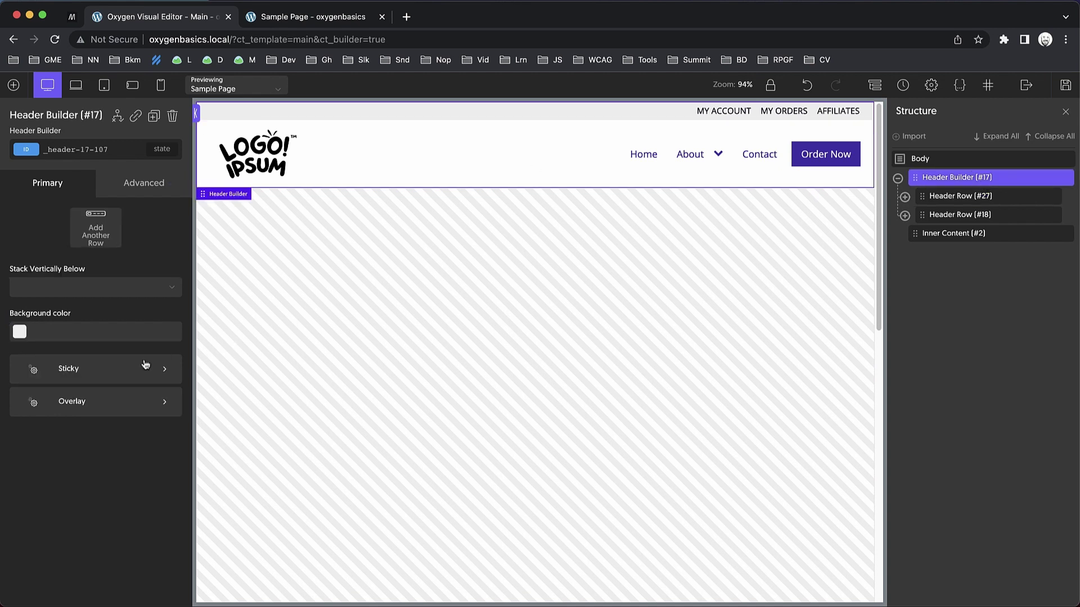
{"action": "left_click", "coordinate": [123, 372]}
{"action": "left_click", "coordinate": [42, 242]}
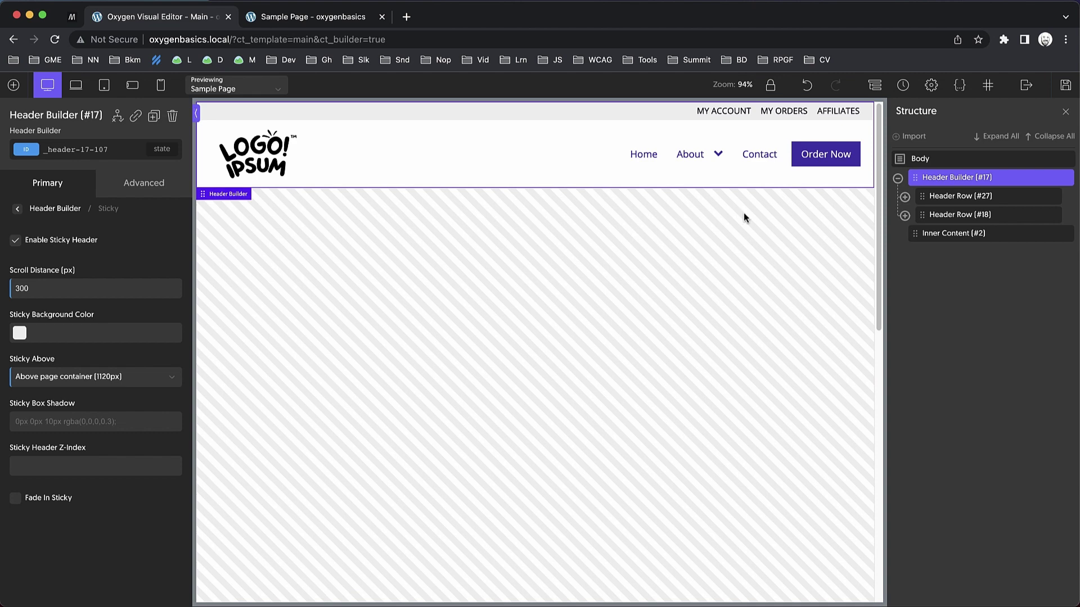
Reload the live Sample Page with developer tools closed.
{"action": "left_click", "coordinate": [346, 17]}
{"action": "key", "text": "super+alt+i"}
{"action": "key", "text": "super+r"}
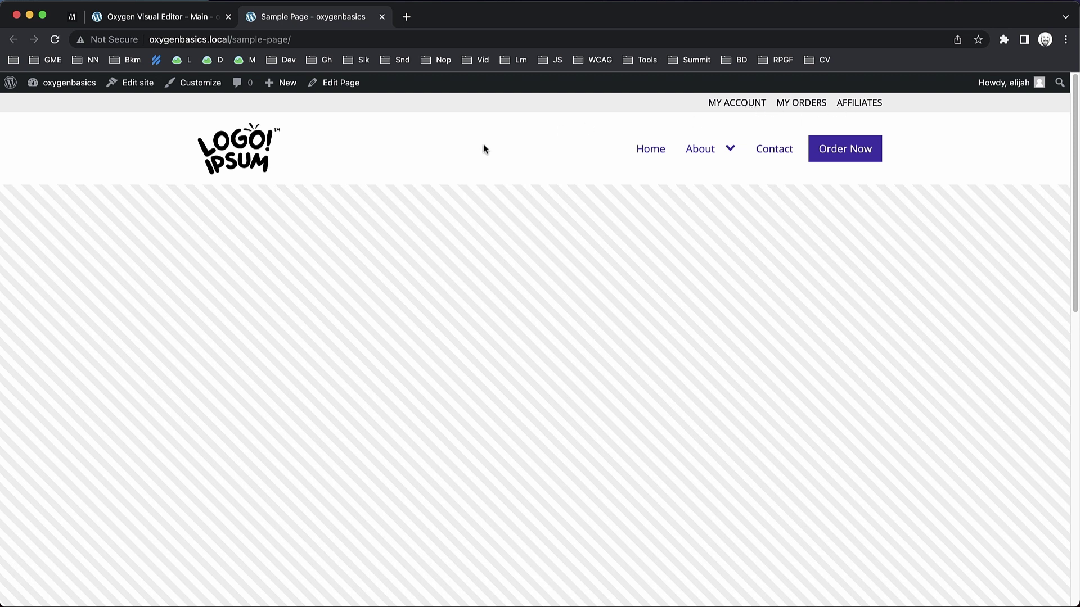
After testing the sticky header, set its sticky background colour to white #ffffff and save.
{"action": "scroll", "coordinate": [483, 148], "scroll_direction": "down", "scroll_amount": 10}
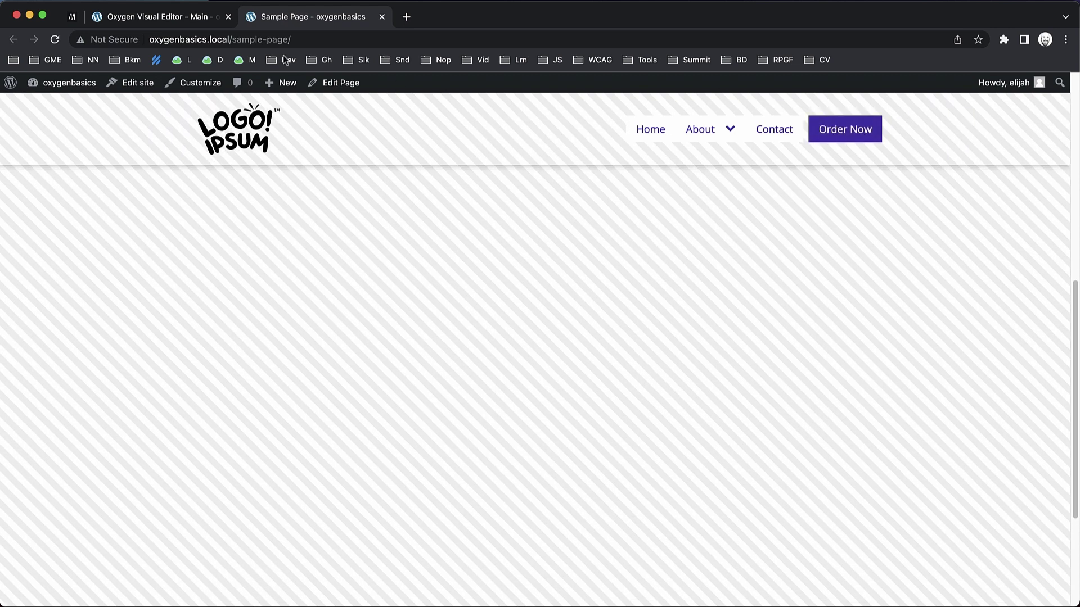
{"action": "left_click", "coordinate": [198, 20]}
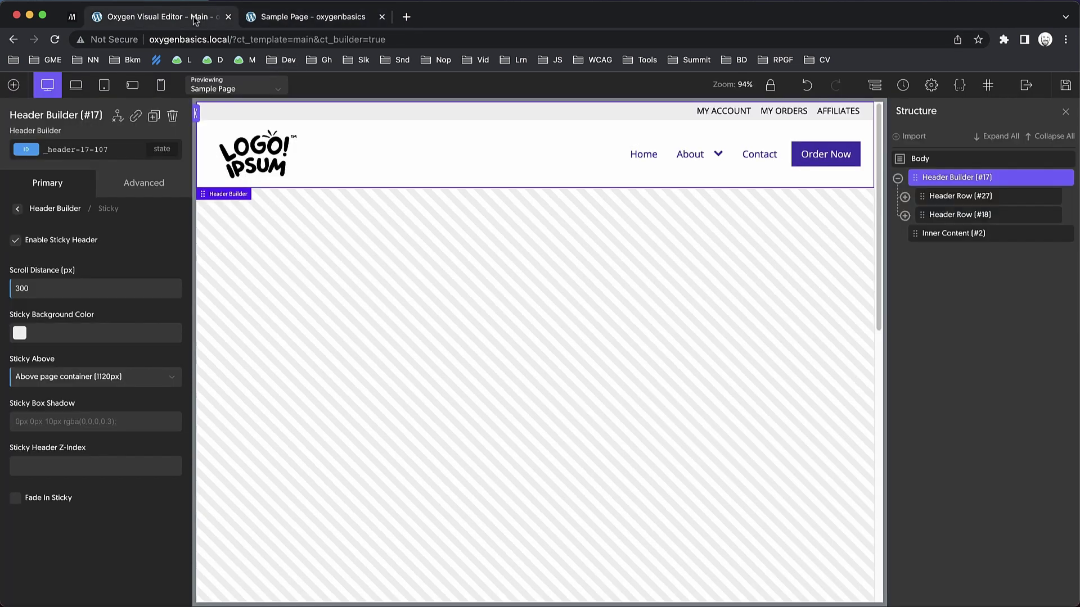
{"action": "left_click", "coordinate": [25, 335]}
{"action": "left_click_drag", "start_coordinate": [36, 373], "coordinate": [17, 354]}
{"action": "left_click", "coordinate": [1065, 85]}
Recheck the sticky header on the Sample Page, then go back to the Oxygen editor.
{"action": "left_click", "coordinate": [318, 20]}
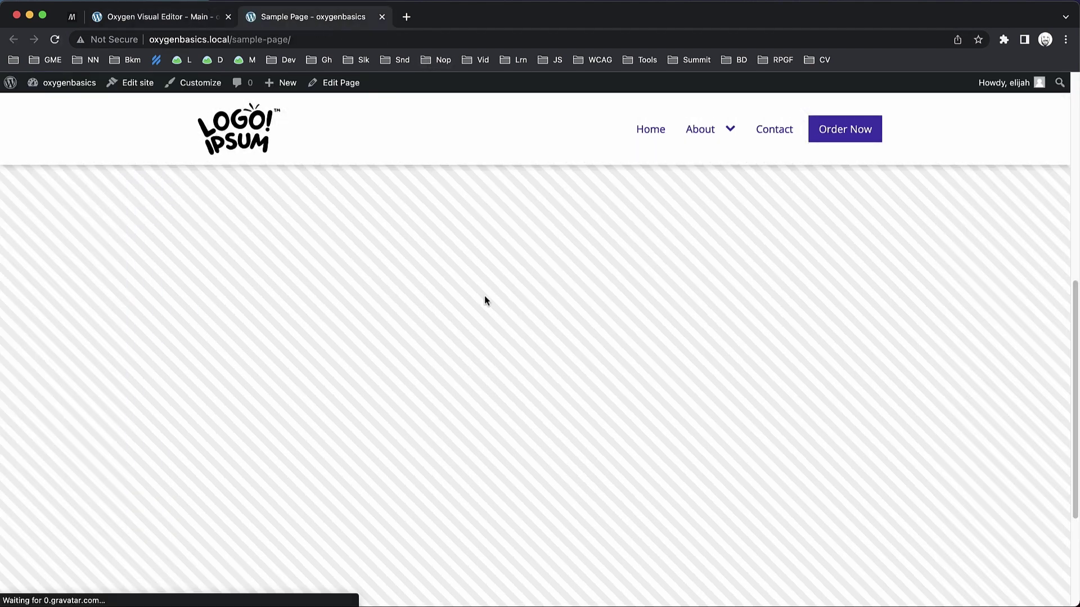
{"action": "scroll", "coordinate": [484, 301], "scroll_direction": "down", "scroll_amount": 5}
{"action": "scroll", "coordinate": [484, 301], "scroll_direction": "up", "scroll_amount": 10}
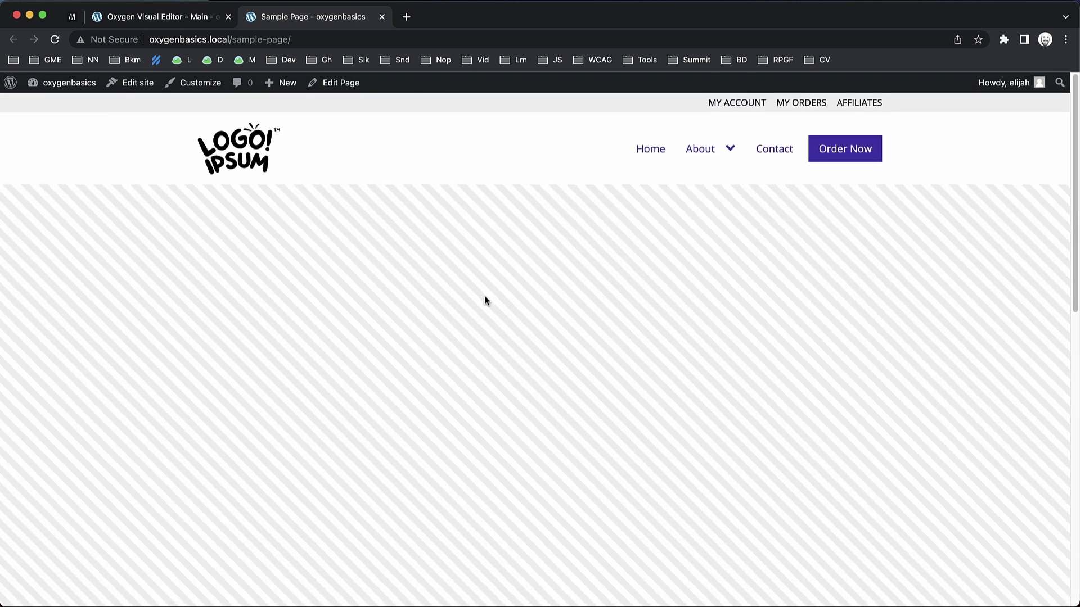
{"action": "left_click", "coordinate": [184, 23]}
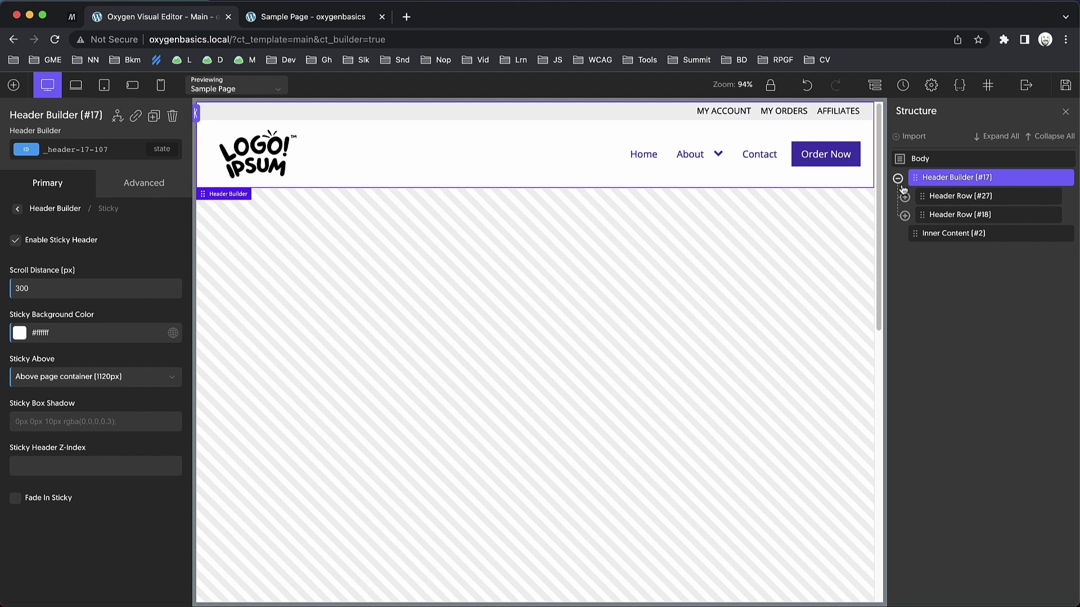
Add a new Div to the Body and place it above the Header Builder.
{"action": "left_click", "coordinate": [898, 179]}
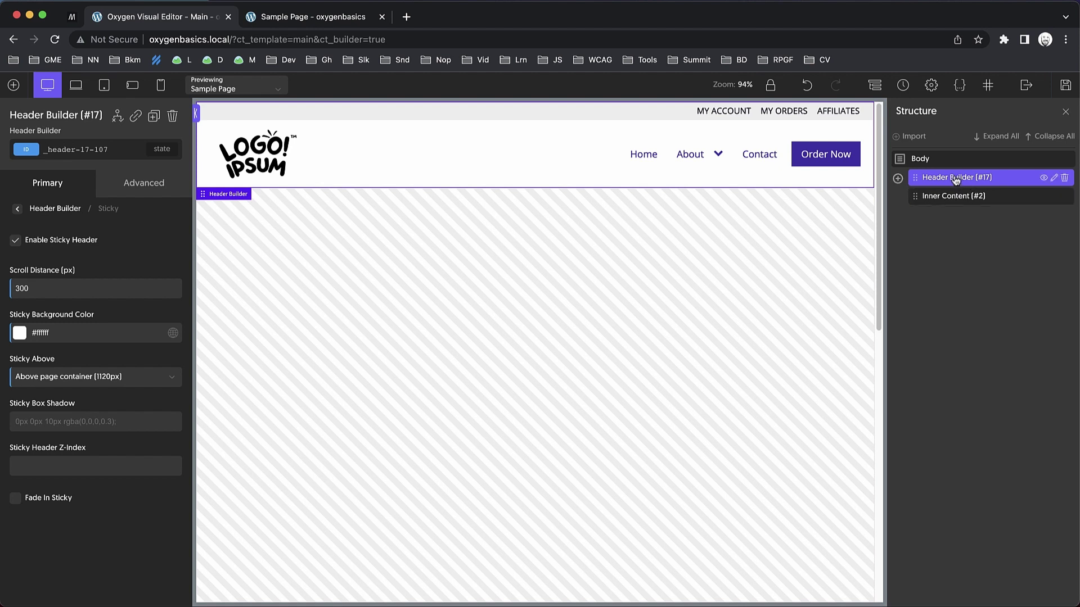
{"action": "left_click", "coordinate": [907, 161]}
{"action": "left_click", "coordinate": [12, 85]}
{"action": "type", "text": "div"}
{"action": "left_click", "coordinate": [37, 147]}
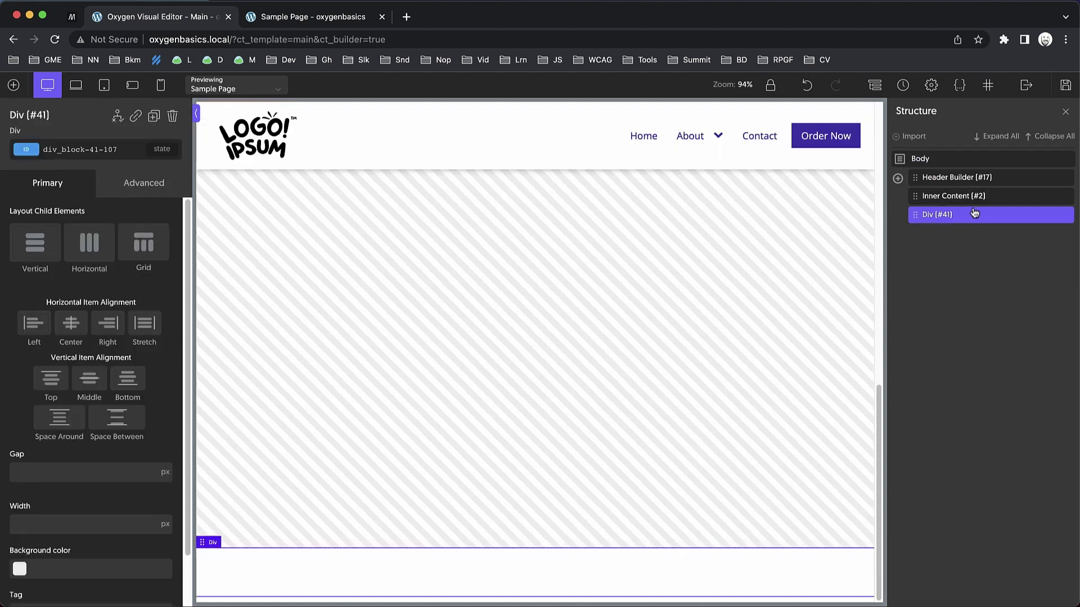
{"action": "left_click_drag", "start_coordinate": [957, 212], "coordinate": [958, 179]}
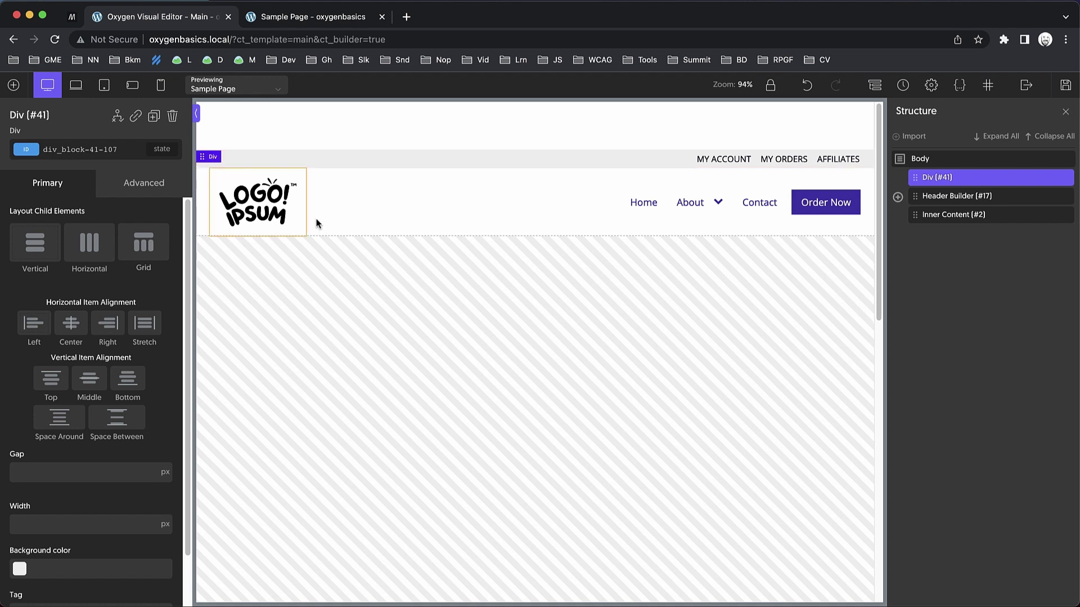
Copy the logo link wrapper from the main header row into the new Div.
{"action": "left_click", "coordinate": [897, 196]}
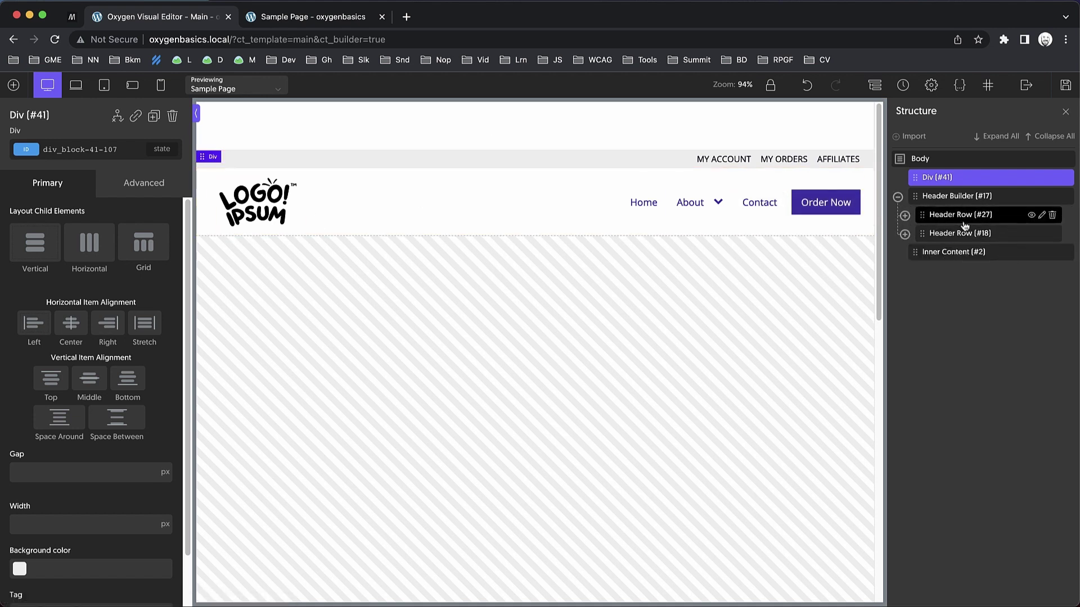
{"action": "left_click", "coordinate": [905, 234]}
{"action": "left_click", "coordinate": [911, 253]}
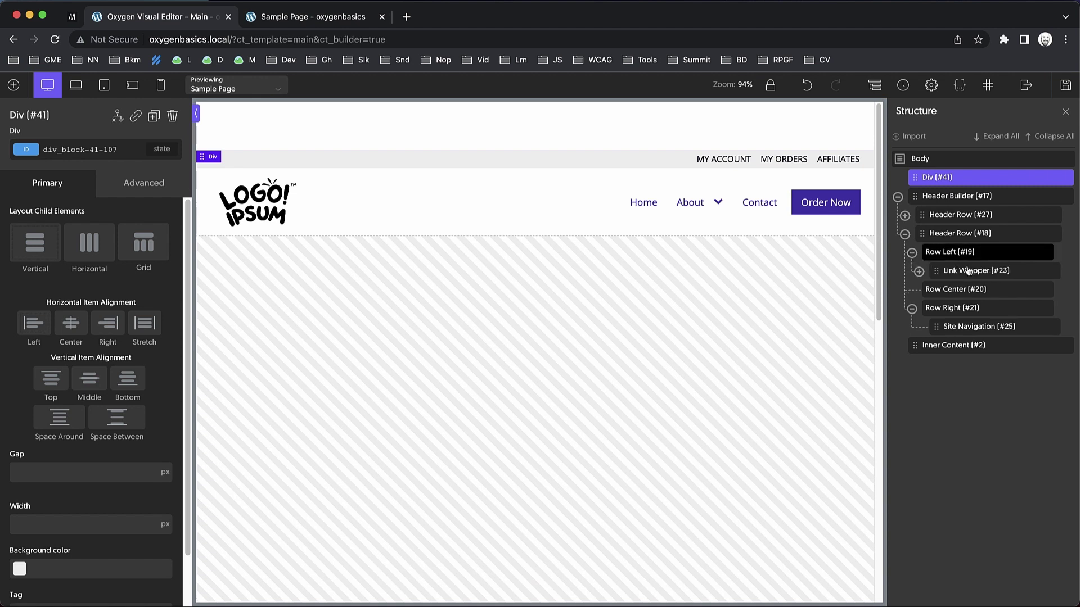
{"action": "left_click", "coordinate": [970, 274]}
{"action": "key", "text": "super+c"}
{"action": "left_click", "coordinate": [948, 180]}
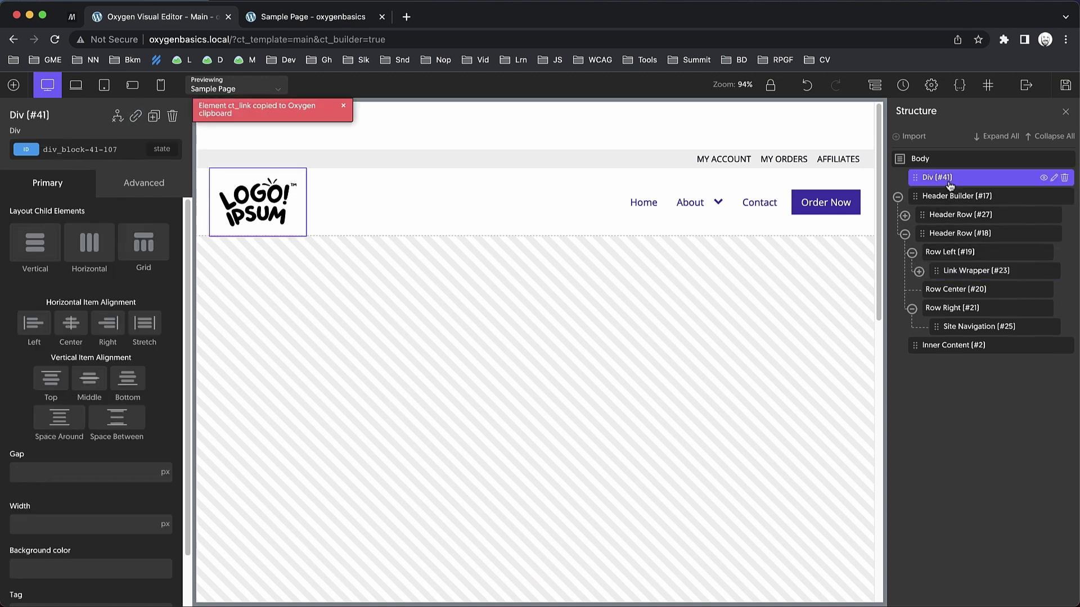
{"action": "key", "text": "super+v"}
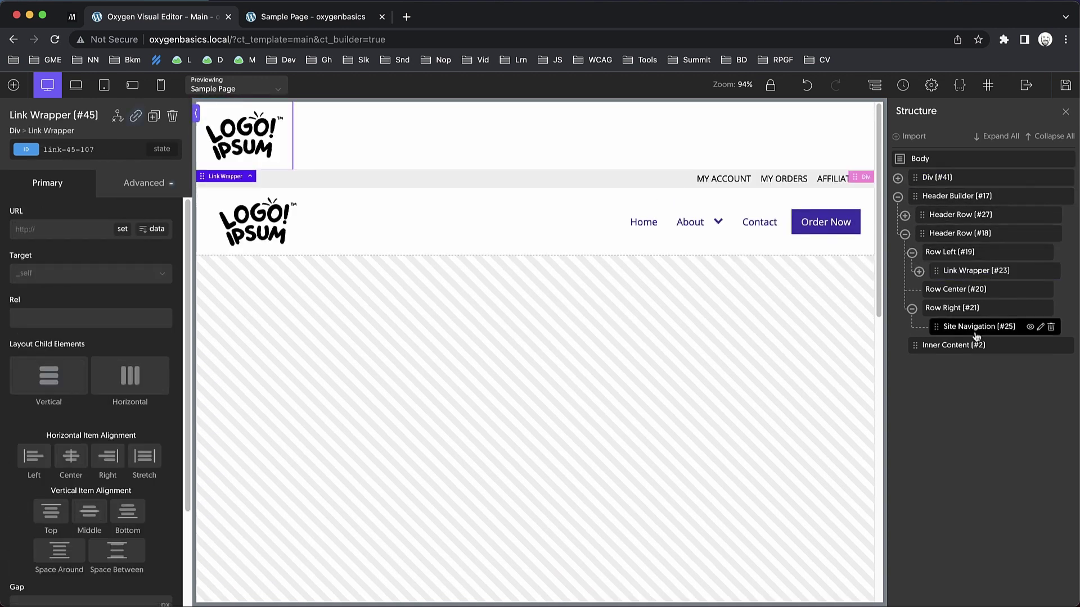
Copy the site navigation menu into the new Div #41 beneath the logo.
{"action": "left_click", "coordinate": [974, 328]}
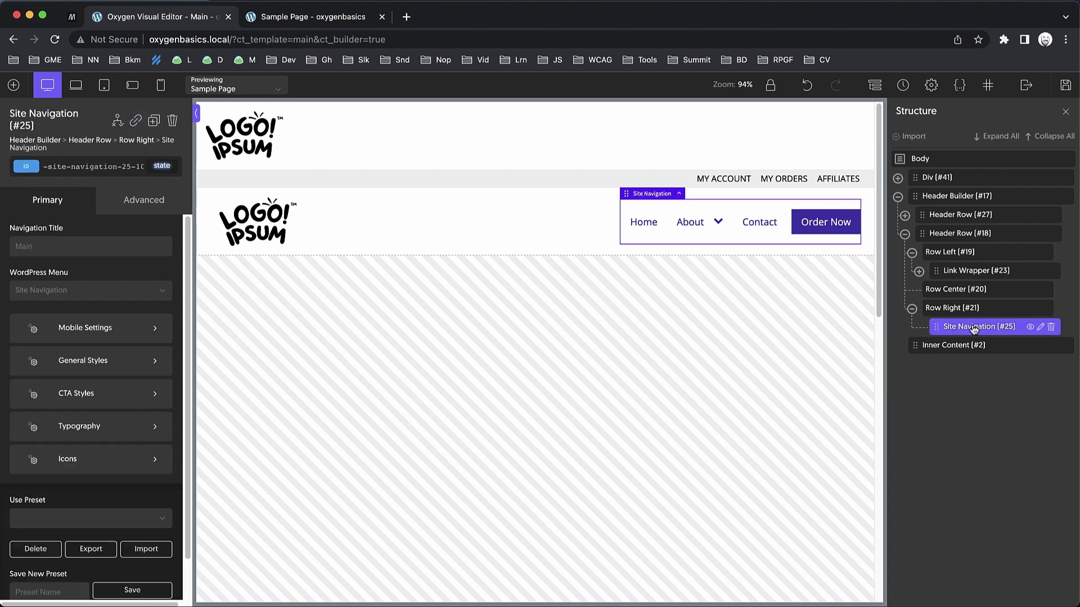
{"action": "key", "text": "super+c"}
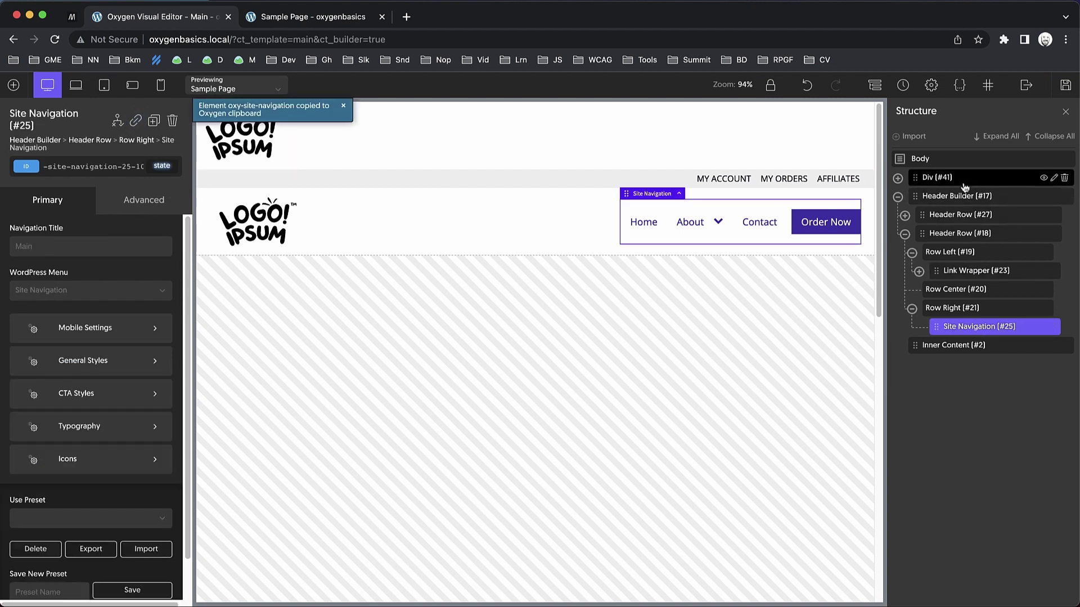
{"action": "left_click", "coordinate": [942, 179]}
{"action": "key", "text": "super+v"}
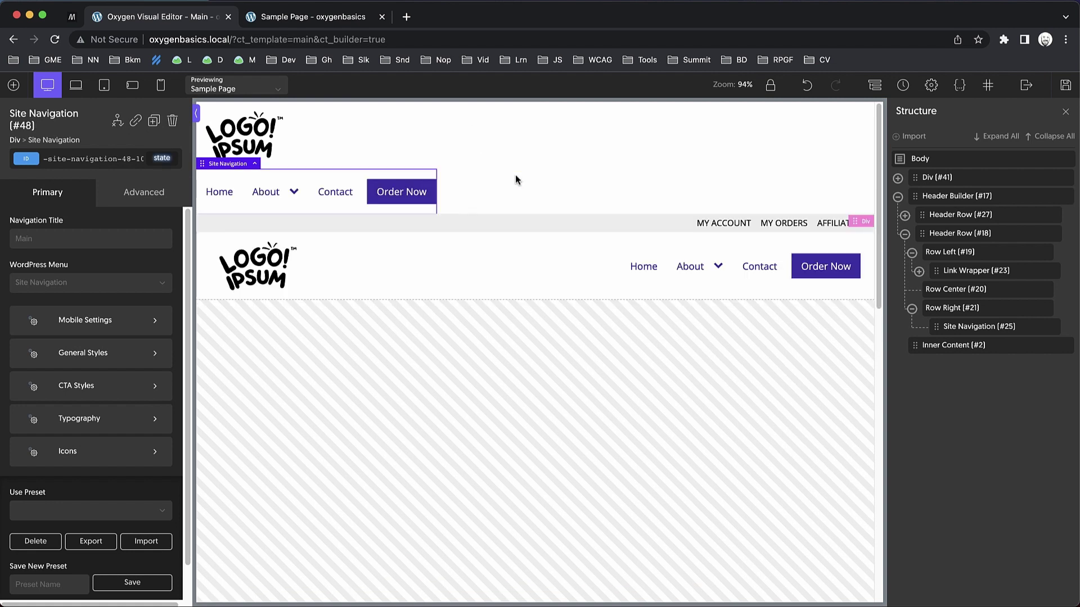
{"action": "left_click", "coordinate": [515, 179]}
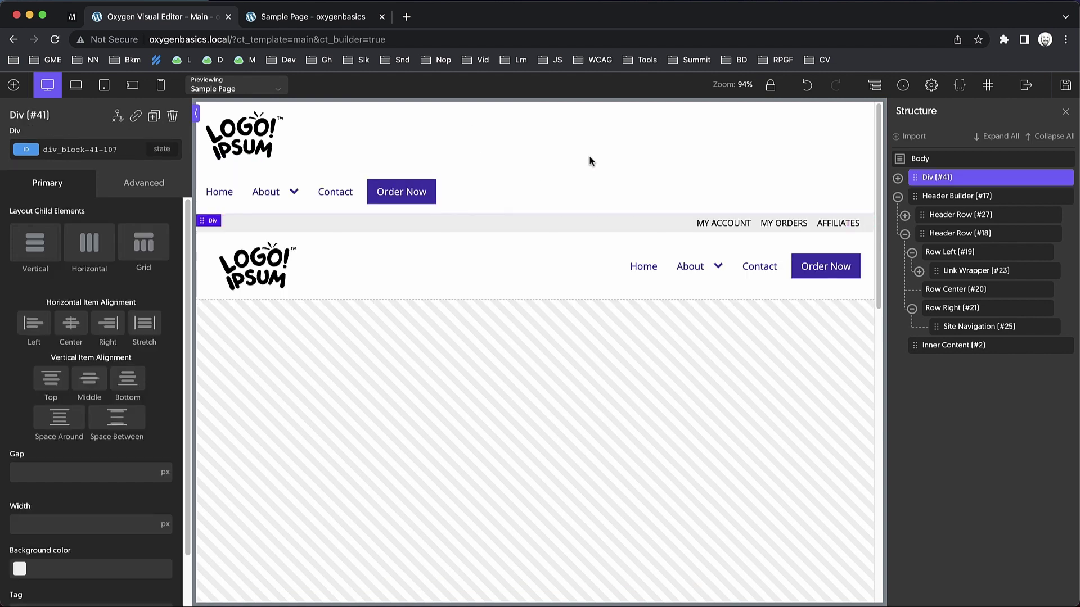
Pad the top div 1rem on top and bottom and 2rem on left and right.
{"action": "left_click", "coordinate": [158, 191]}
{"action": "left_click", "coordinate": [115, 261]}
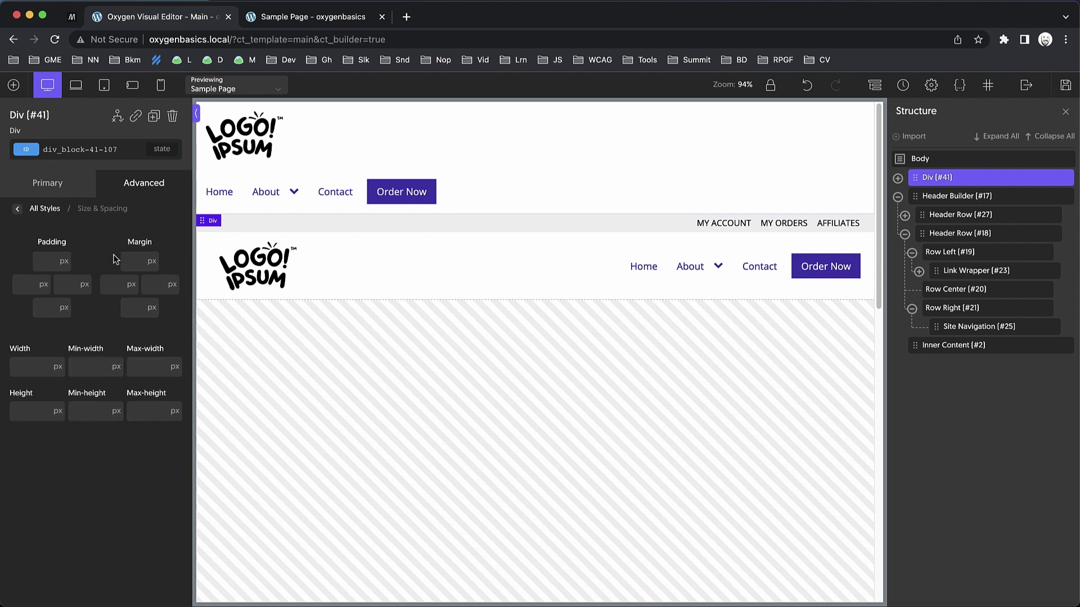
{"action": "left_click", "coordinate": [41, 262]}
{"action": "type", "text": "1rem"}
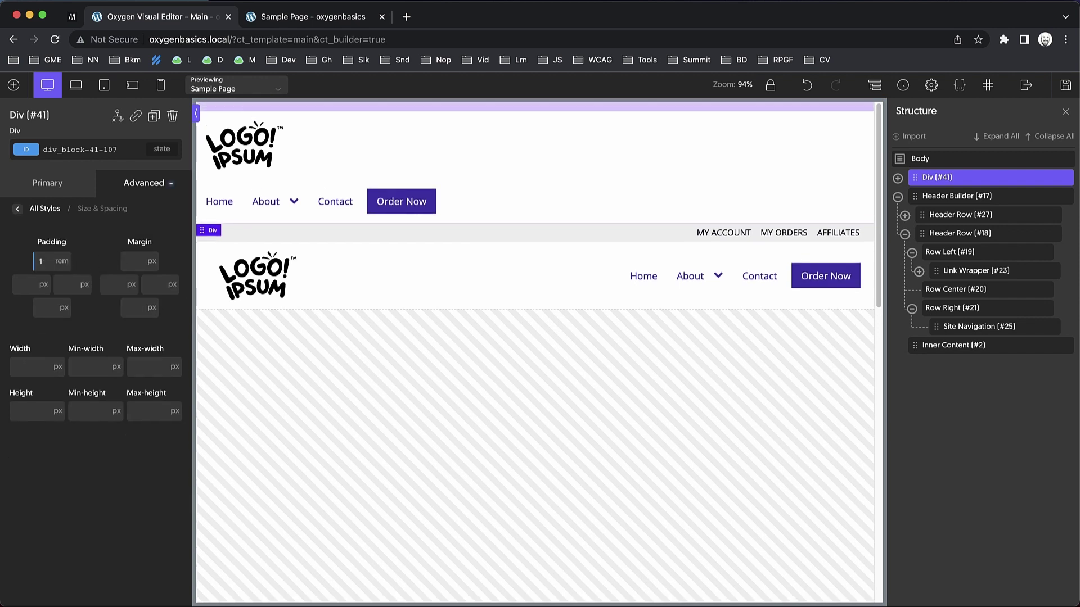
{"action": "double_click", "coordinate": [49, 269]}
{"action": "left_click", "coordinate": [54, 331]}
{"action": "double_click", "coordinate": [22, 285]}
{"action": "type", "text": "2"}
{"action": "double_click", "coordinate": [63, 284]}
{"action": "type", "text": "2"}
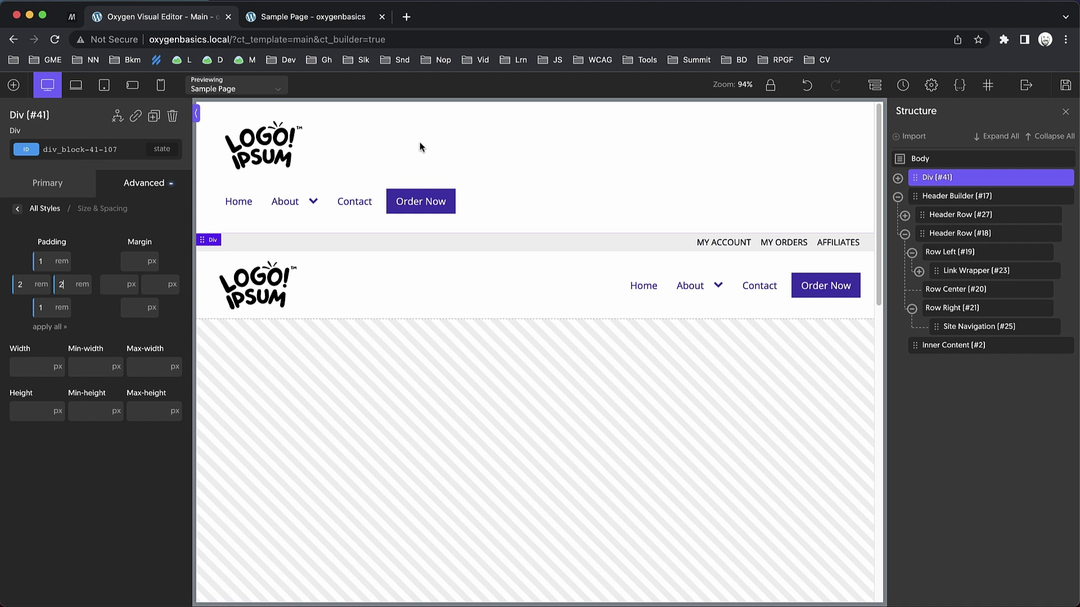
Lay the logo and menu out horizontally, middle-aligned, with space between.
{"action": "left_click", "coordinate": [56, 185]}
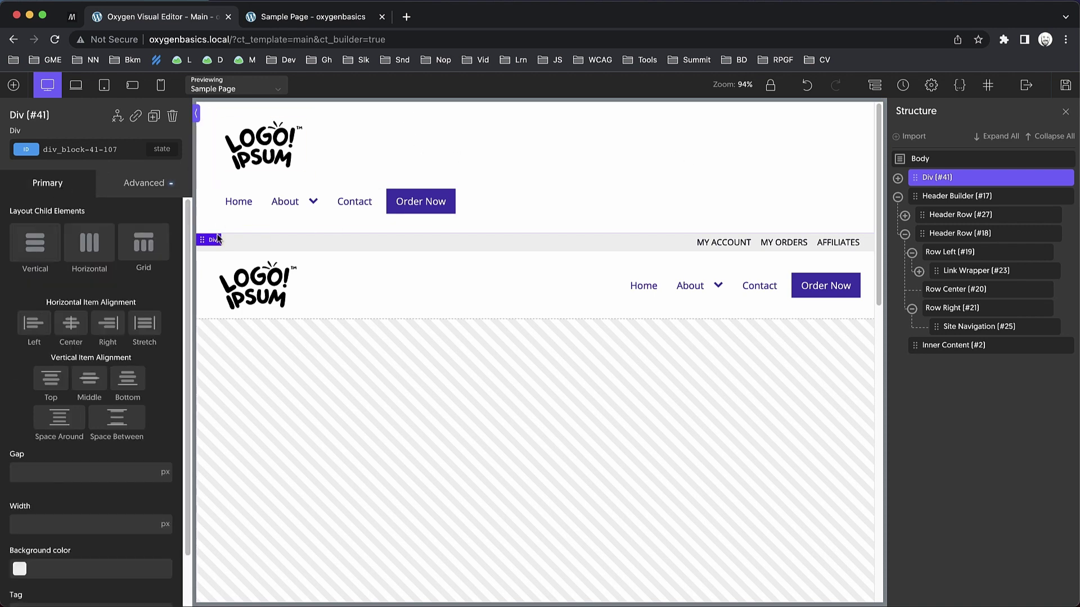
{"action": "left_click", "coordinate": [88, 254]}
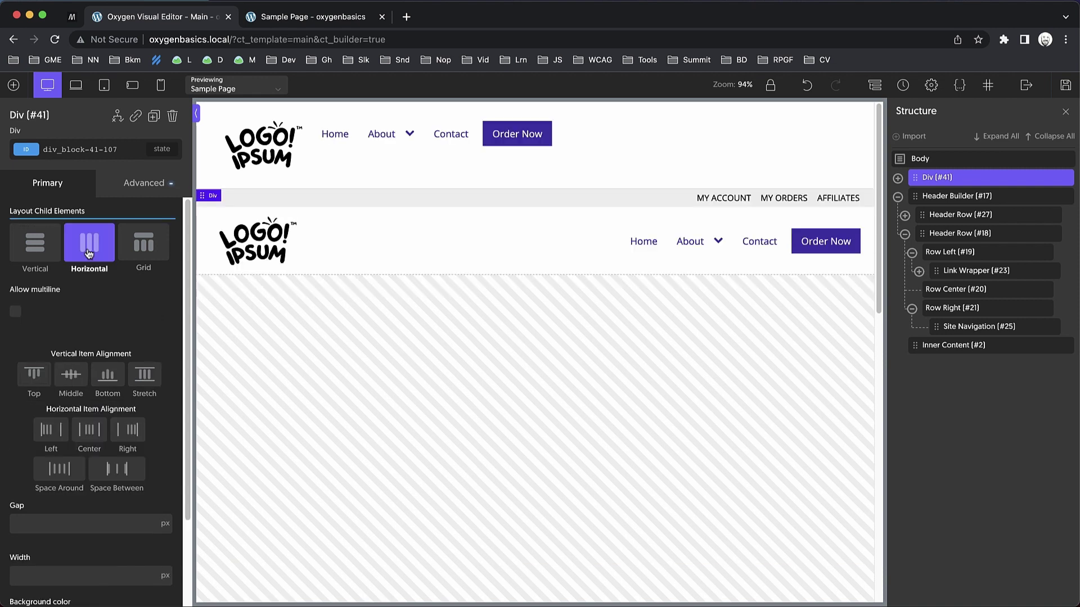
{"action": "left_click", "coordinate": [71, 376]}
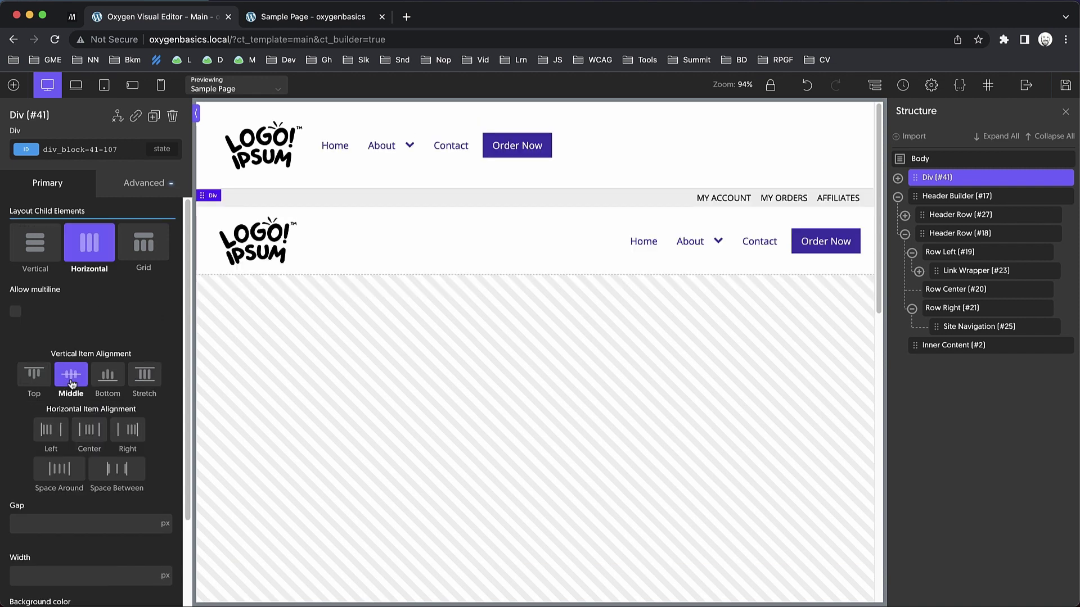
{"action": "left_click", "coordinate": [111, 469]}
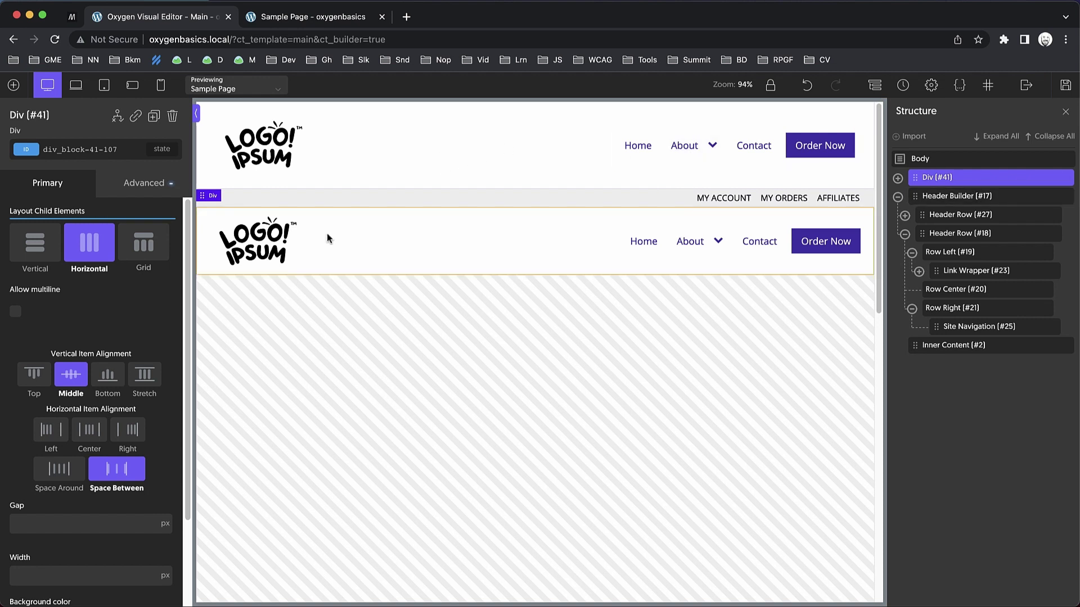
Add a new Div and move it directly under Body, above the header.
{"action": "left_click", "coordinate": [14, 85]}
{"action": "type", "text": "div"}
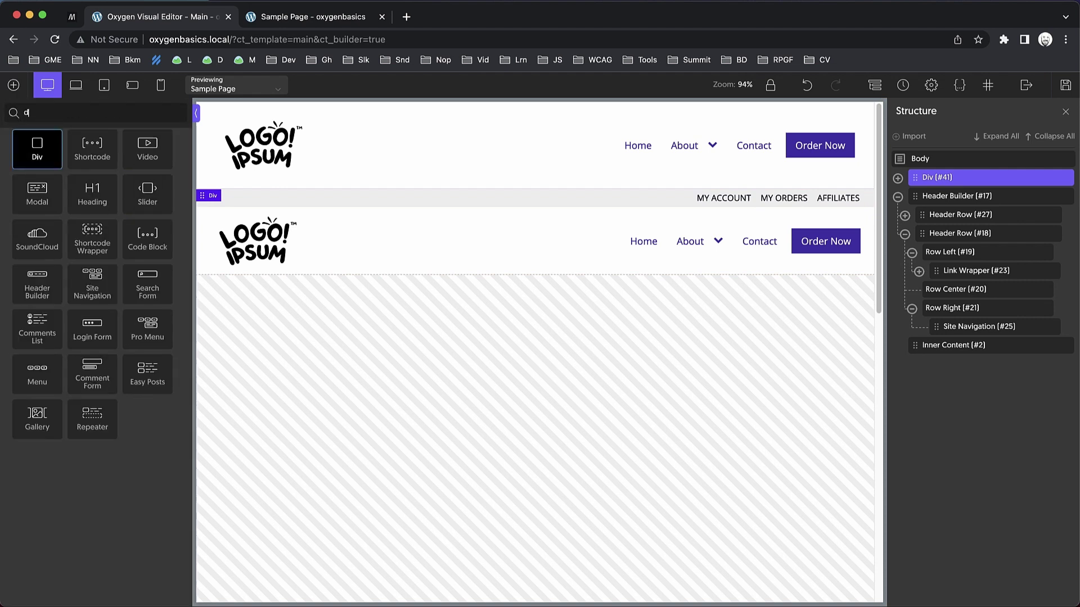
{"action": "left_click", "coordinate": [29, 162]}
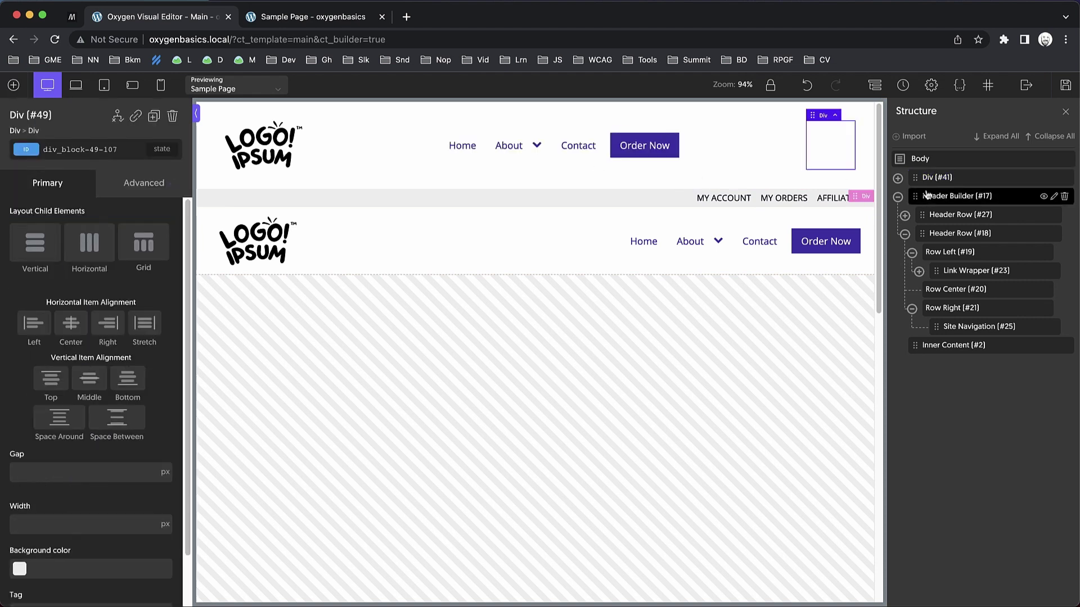
{"action": "left_click", "coordinate": [898, 177]}
{"action": "left_click_drag", "start_coordinate": [956, 241], "coordinate": [925, 177]}
Give the new top div the old links row's #efefef background colour.
{"action": "left_click", "coordinate": [646, 246]}
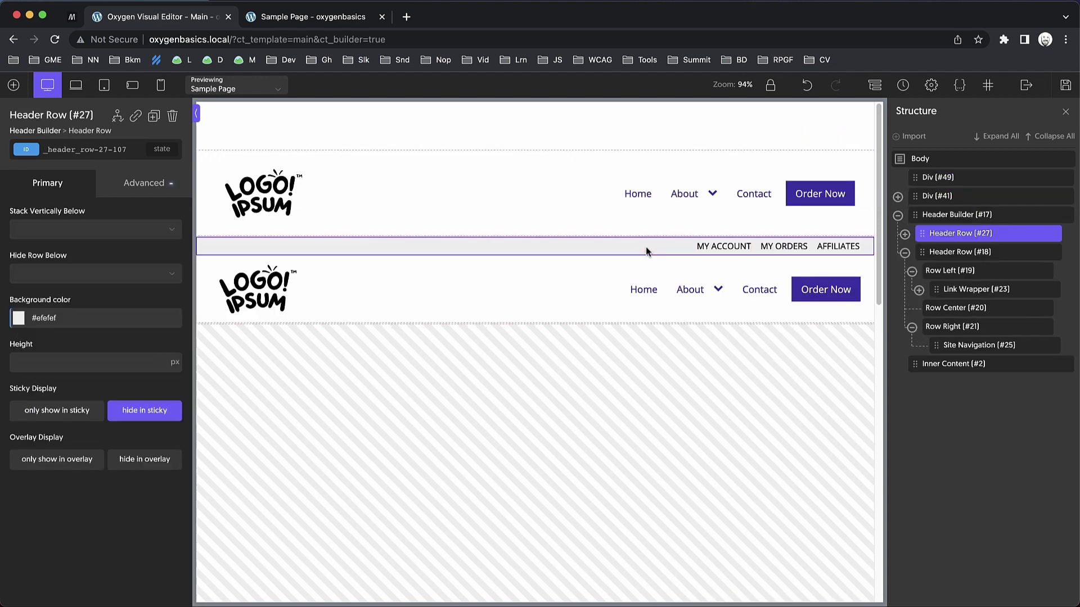
{"action": "left_click", "coordinate": [73, 318]}
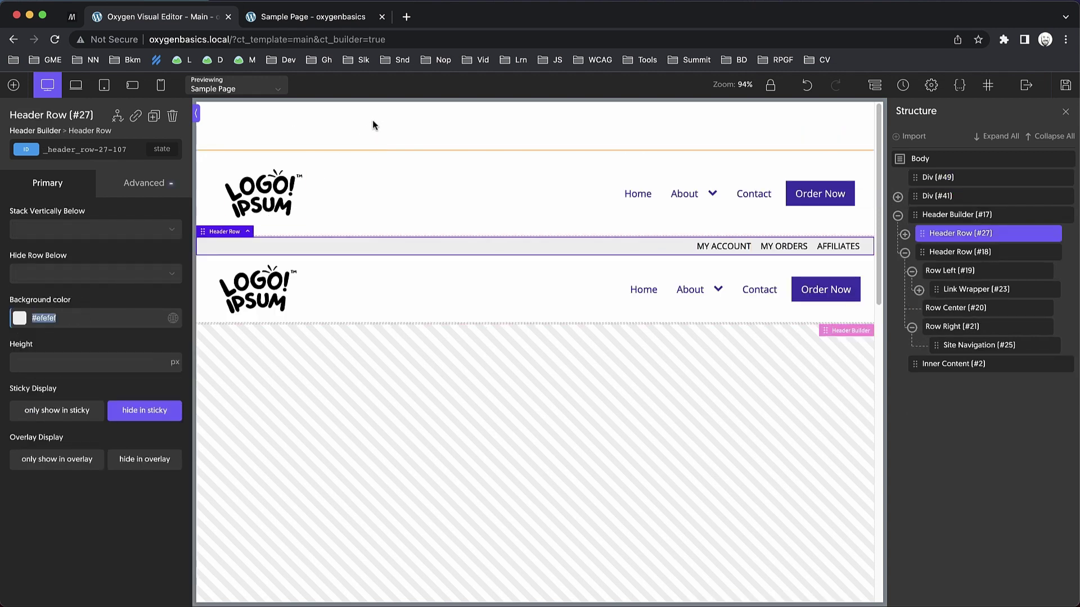
{"action": "left_click", "coordinate": [332, 144]}
{"action": "scroll", "coordinate": [76, 522], "scroll_direction": "down", "scroll_amount": 2}
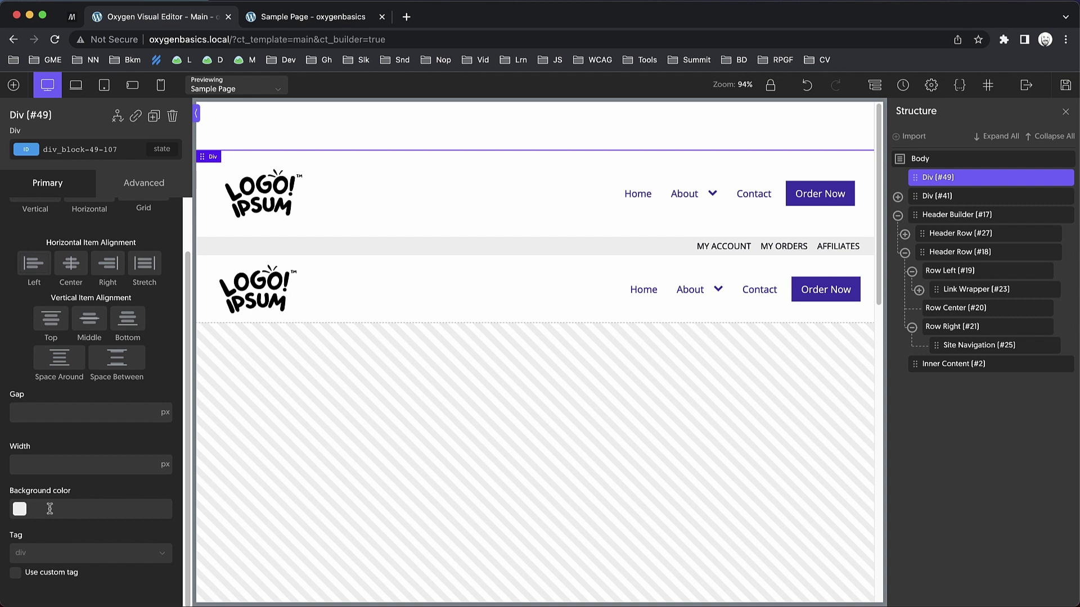
{"action": "left_click", "coordinate": [49, 509]}
{"action": "key", "text": "cmd+v"}
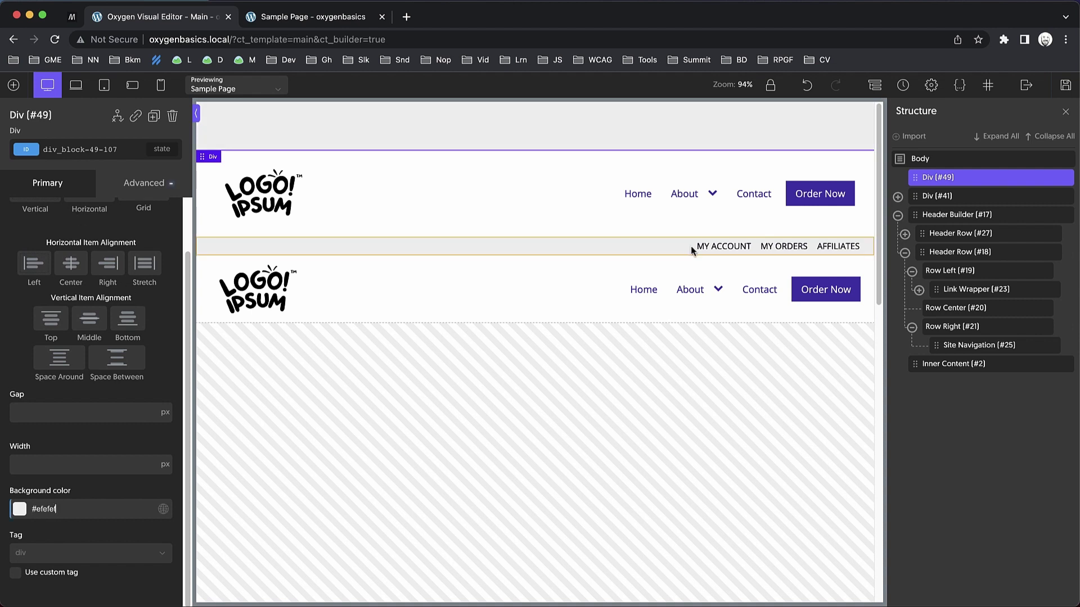
Copy the group holding the three account links and select the new grey div.
{"action": "left_click", "coordinate": [694, 249]}
{"action": "left_click", "coordinate": [712, 248]}
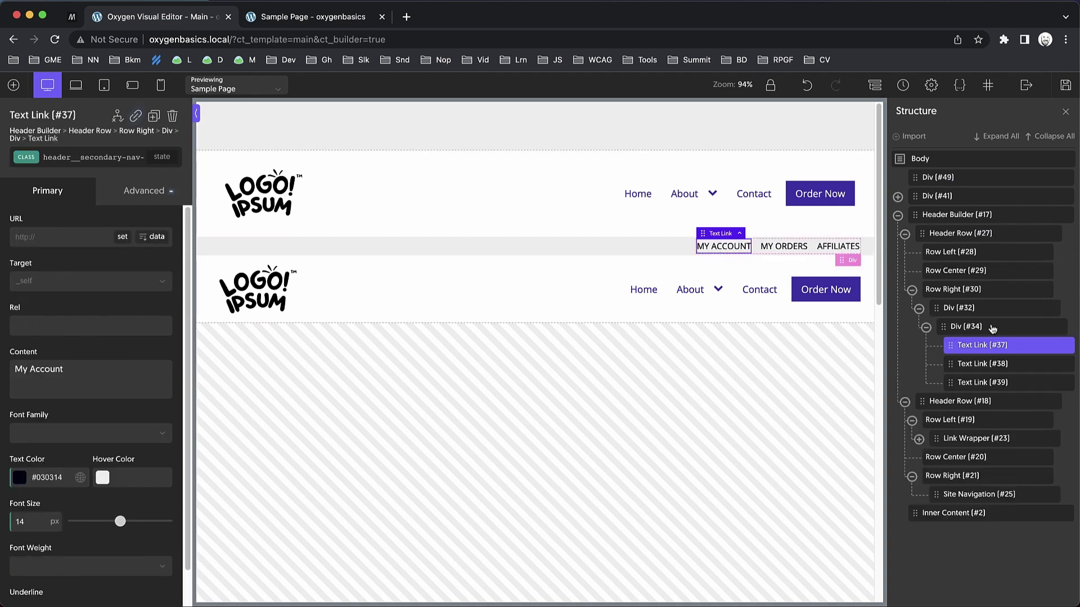
{"action": "left_click", "coordinate": [981, 309]}
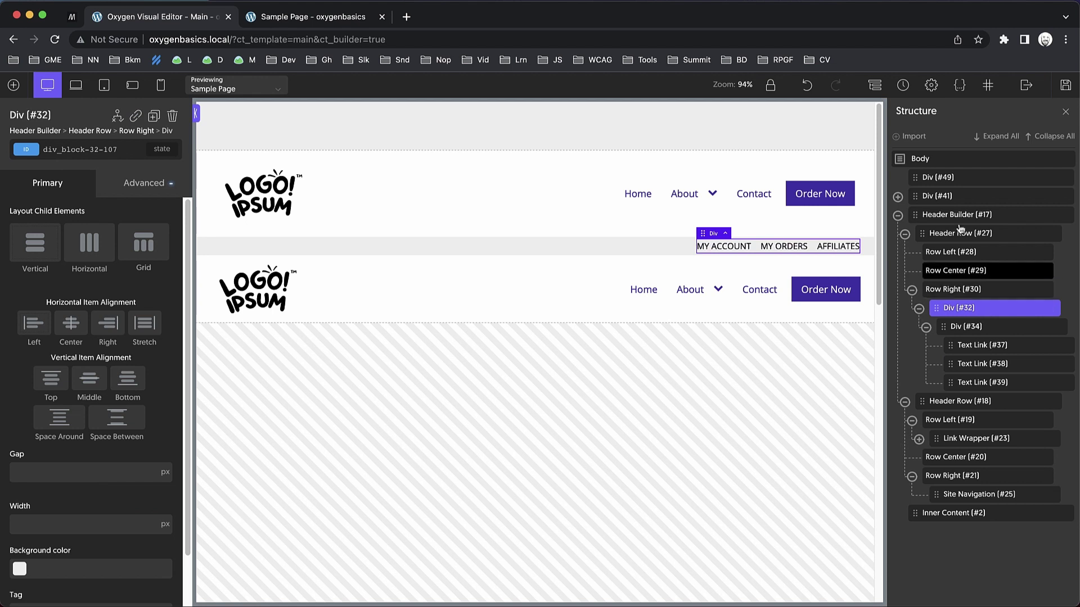
{"action": "key", "text": "ctrl+c"}
{"action": "left_click", "coordinate": [960, 179]}
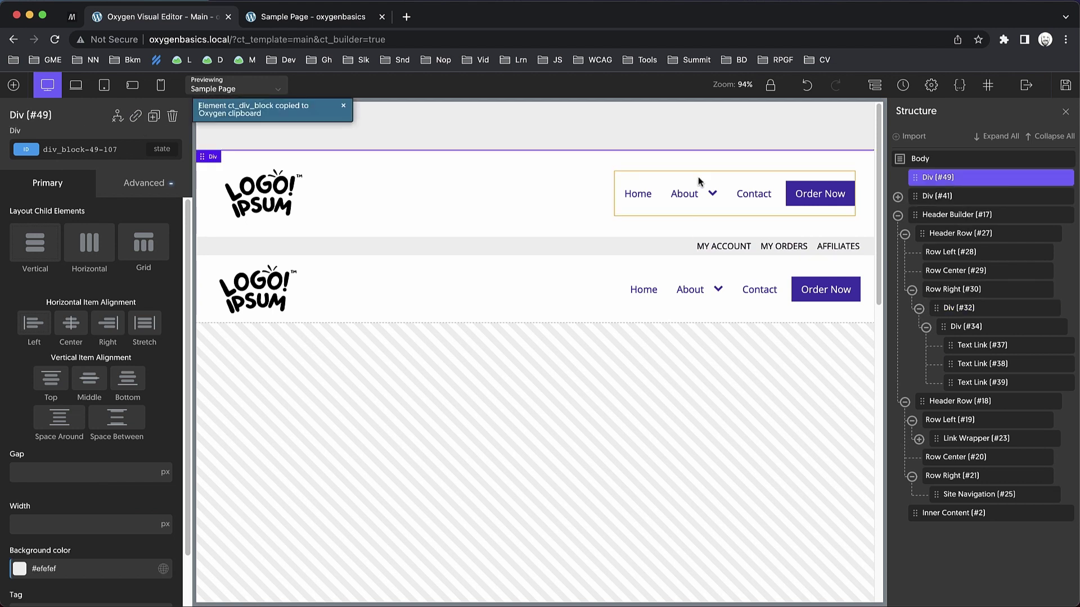
Paste the account links into the grey div and align them to the right.
{"action": "key", "text": "ctrl+v"}
{"action": "left_click", "coordinate": [447, 107]}
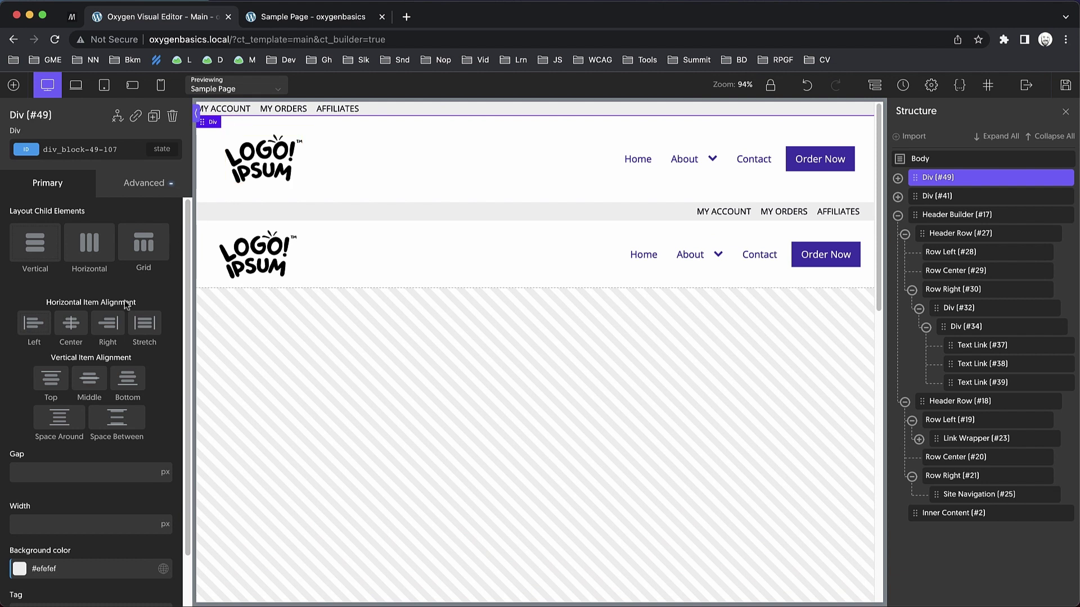
{"action": "left_click", "coordinate": [107, 323]}
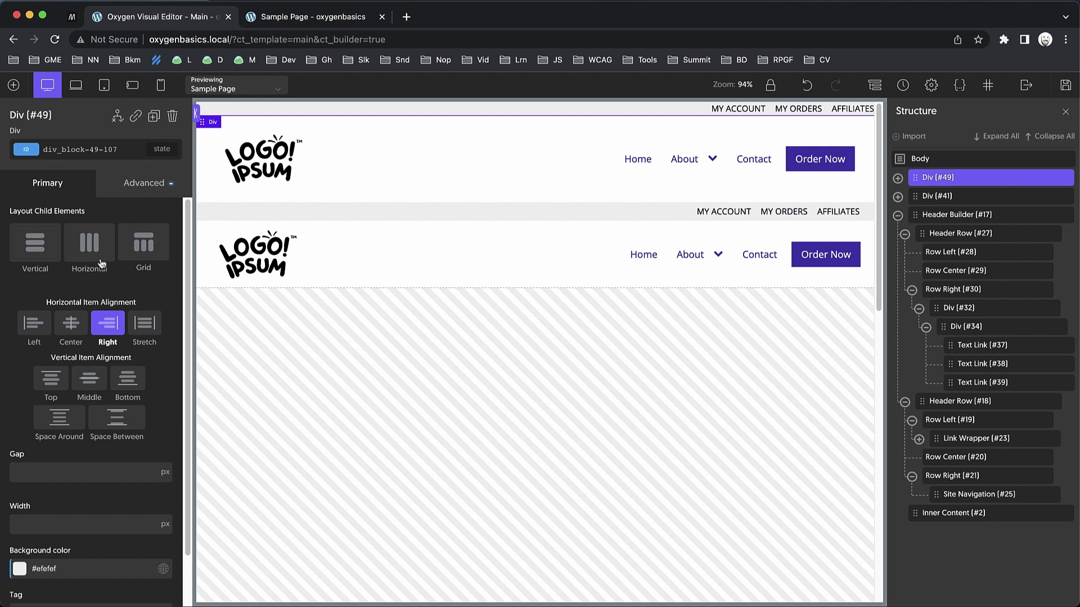
Pad the grey bar 0.25rem on top and bottom and 2rem on each side.
{"action": "left_click", "coordinate": [139, 188]}
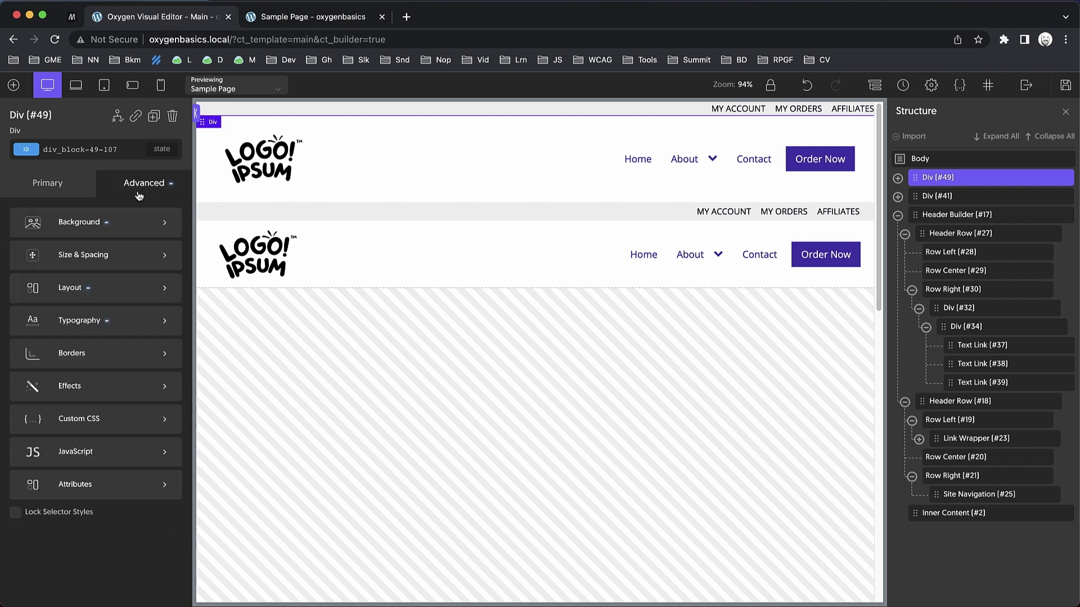
{"action": "left_click", "coordinate": [118, 253]}
{"action": "left_click", "coordinate": [45, 260]}
{"action": "type", "text": "0.25rem"}
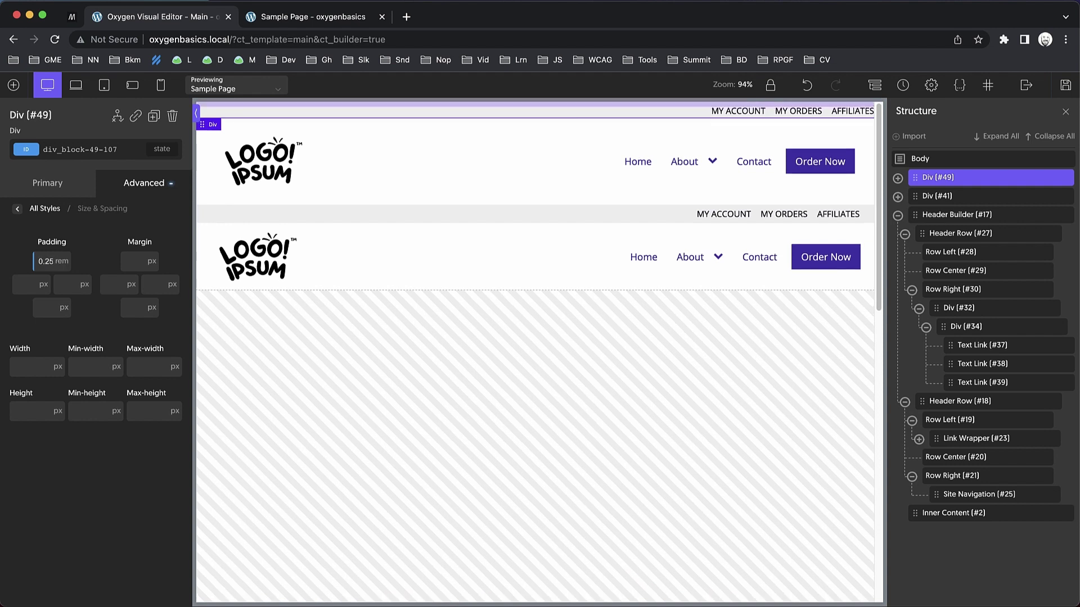
{"action": "left_click", "coordinate": [49, 262]}
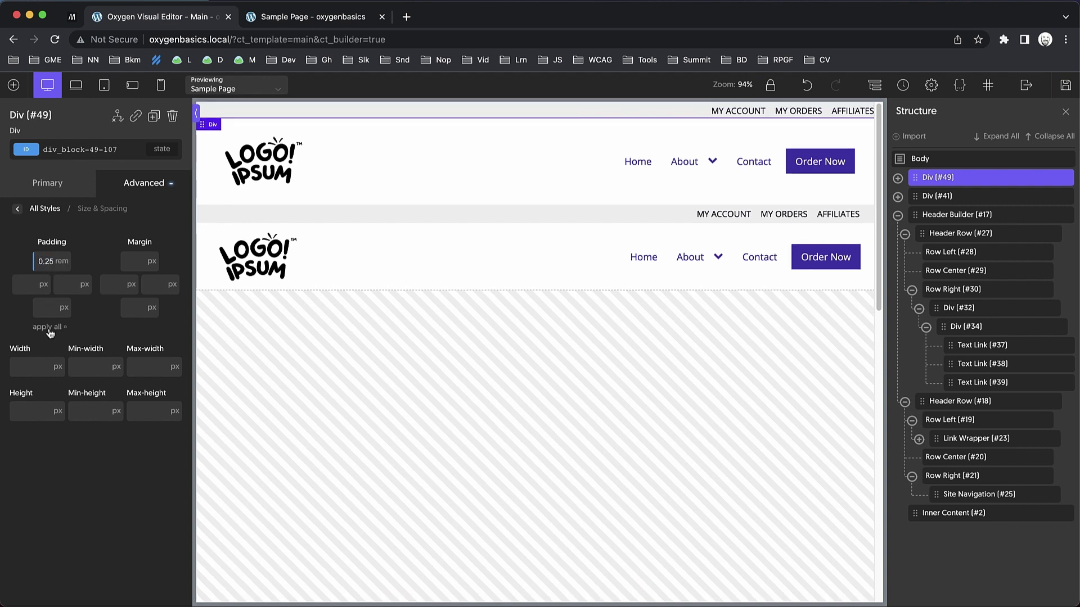
{"action": "left_click", "coordinate": [50, 327]}
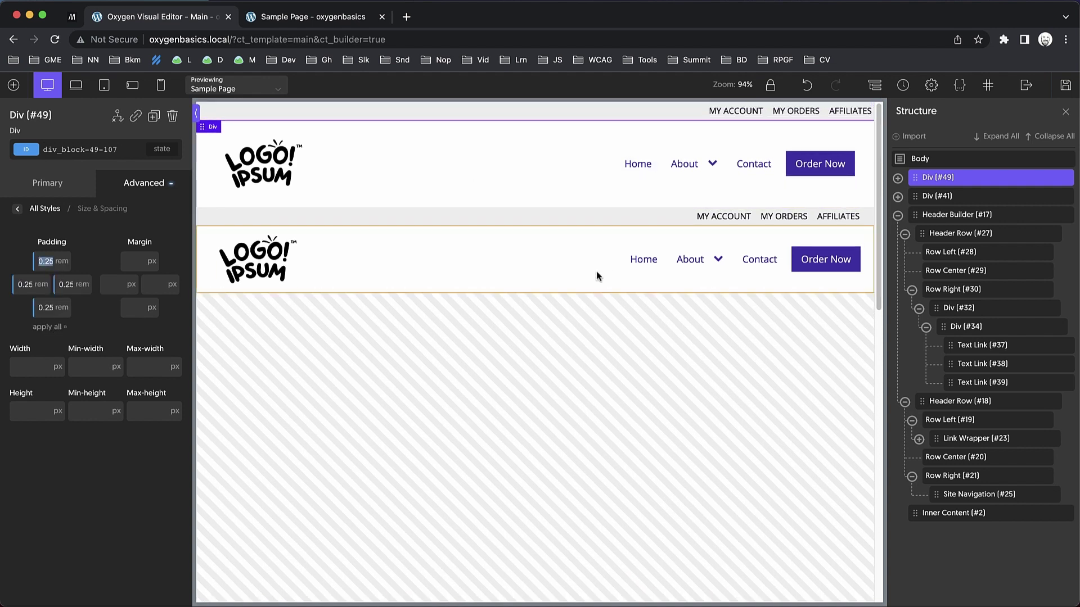
{"action": "double_click", "coordinate": [65, 284]}
{"action": "type", "text": "1"}
{"action": "double_click", "coordinate": [23, 284]}
{"action": "type", "text": "1"}
{"action": "double_click", "coordinate": [65, 284]}
{"action": "type", "text": "2"}
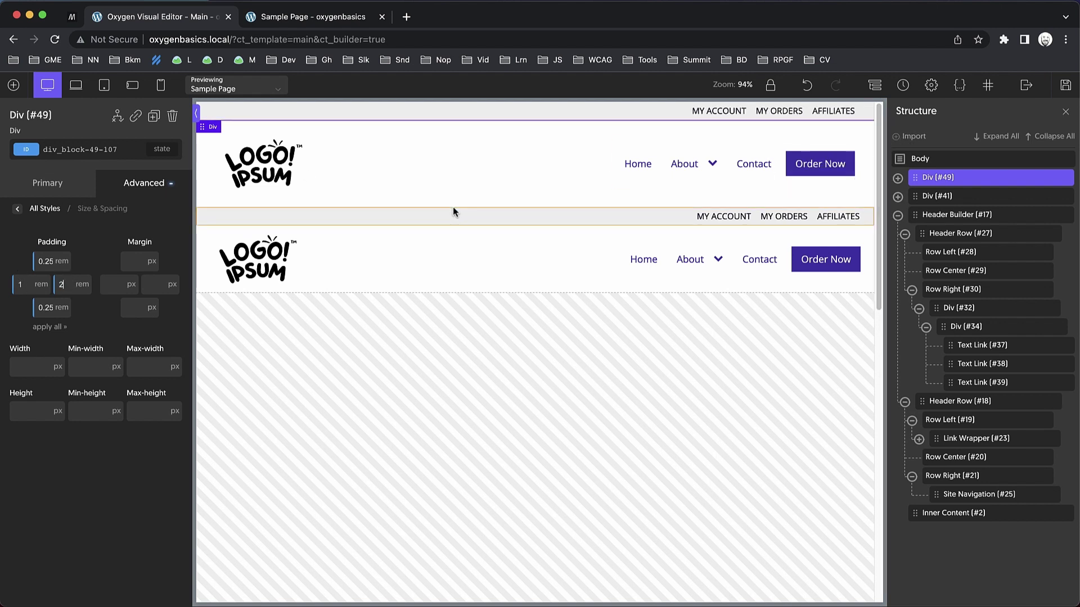
{"action": "double_click", "coordinate": [22, 284]}
{"action": "type", "text": "2"}
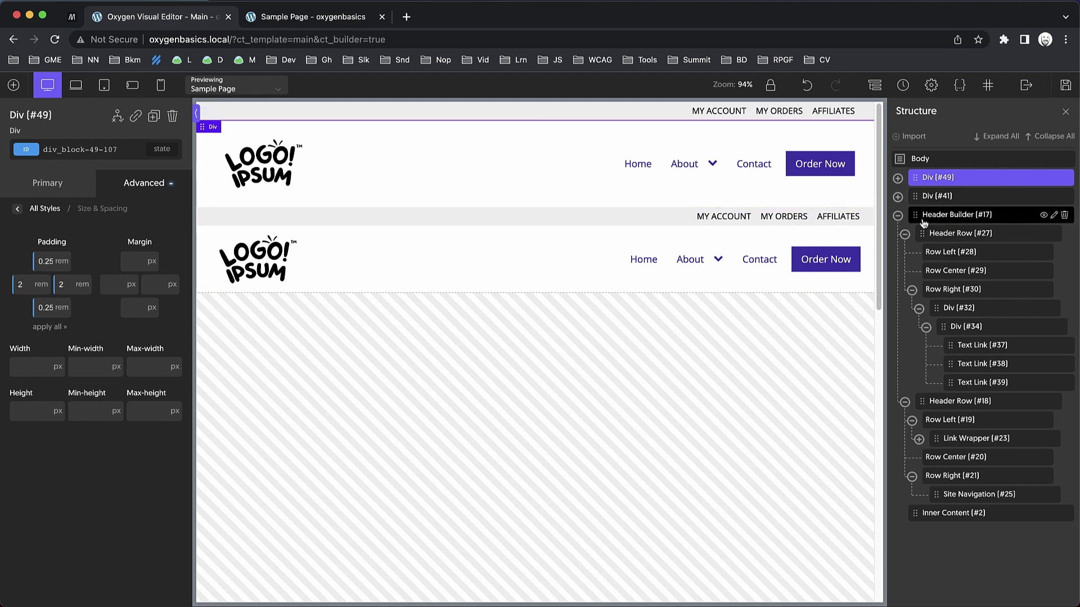
{"action": "left_click", "coordinate": [898, 216]}
{"action": "left_click", "coordinate": [992, 219]}
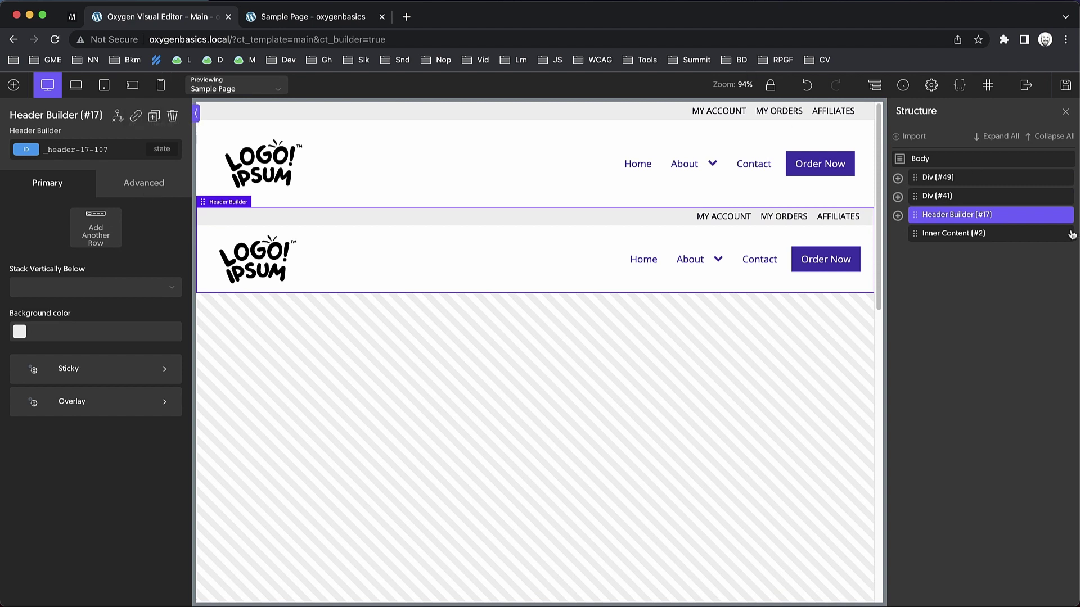
{"action": "left_click", "coordinate": [1043, 216]}
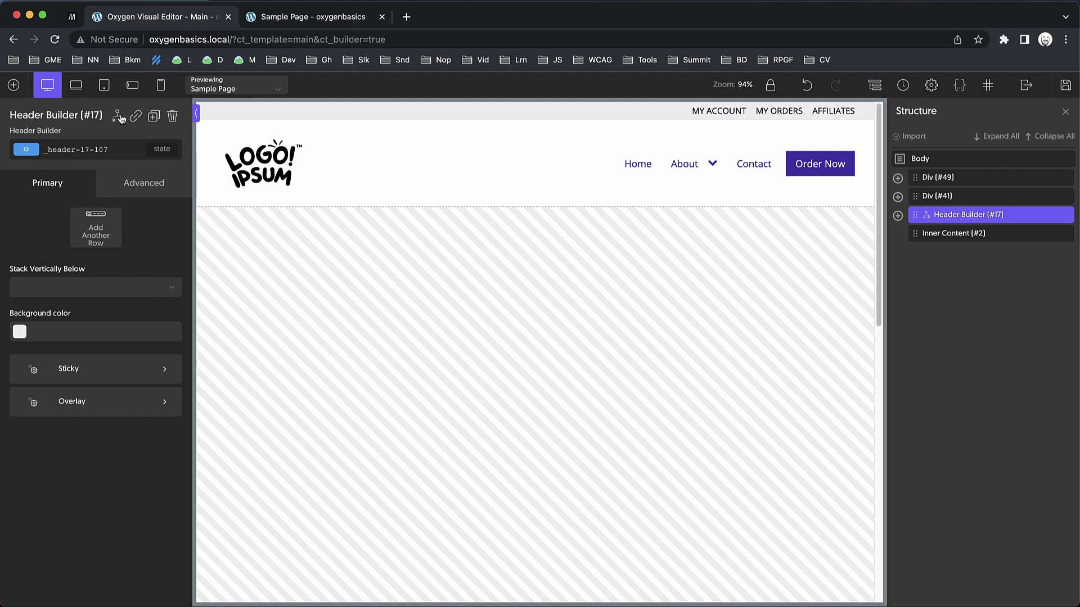
{"action": "left_click", "coordinate": [118, 117]}
{"action": "left_click", "coordinate": [169, 164]}
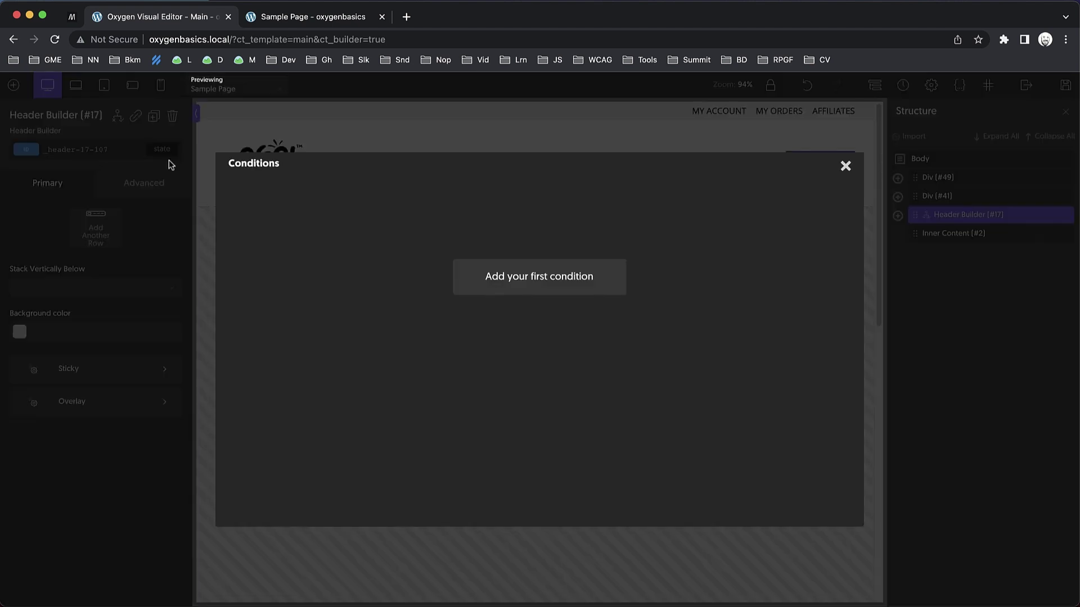
{"action": "left_click", "coordinate": [570, 291]}
{"action": "left_click", "coordinate": [299, 212]}
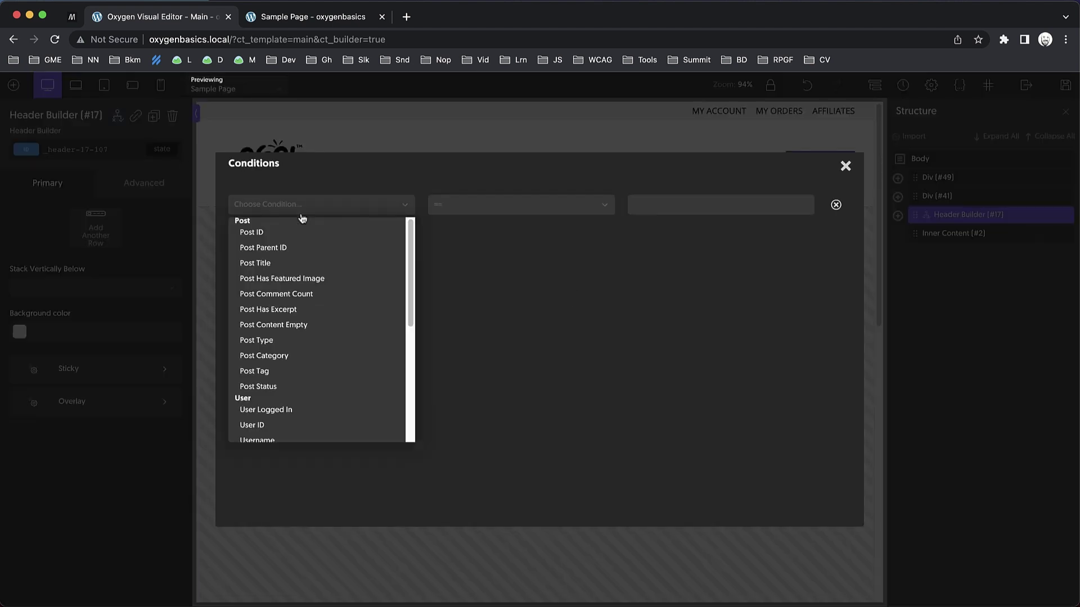
{"action": "left_click", "coordinate": [283, 233]}
{"action": "left_click", "coordinate": [685, 213]}
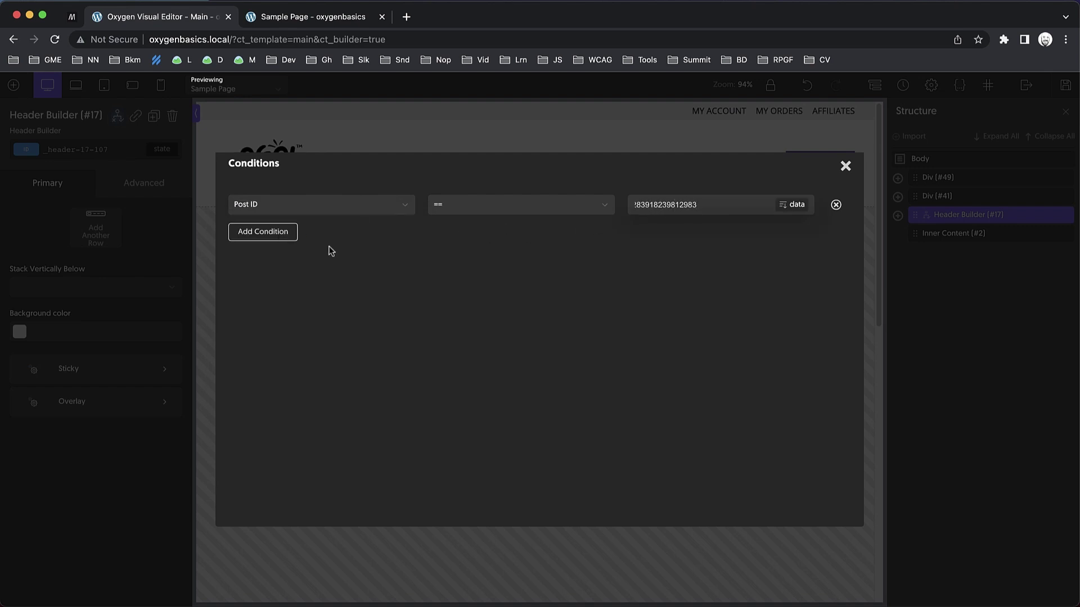
{"action": "left_click", "coordinate": [845, 166]}
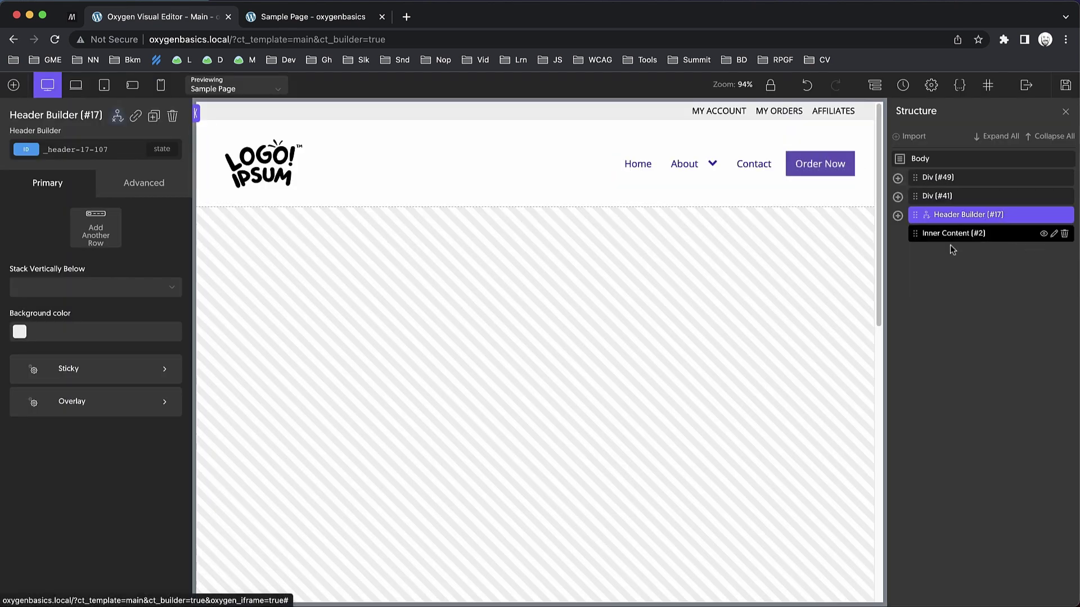
Save the header changes and switch to the live Sample Page.
{"action": "left_click", "coordinate": [949, 196]}
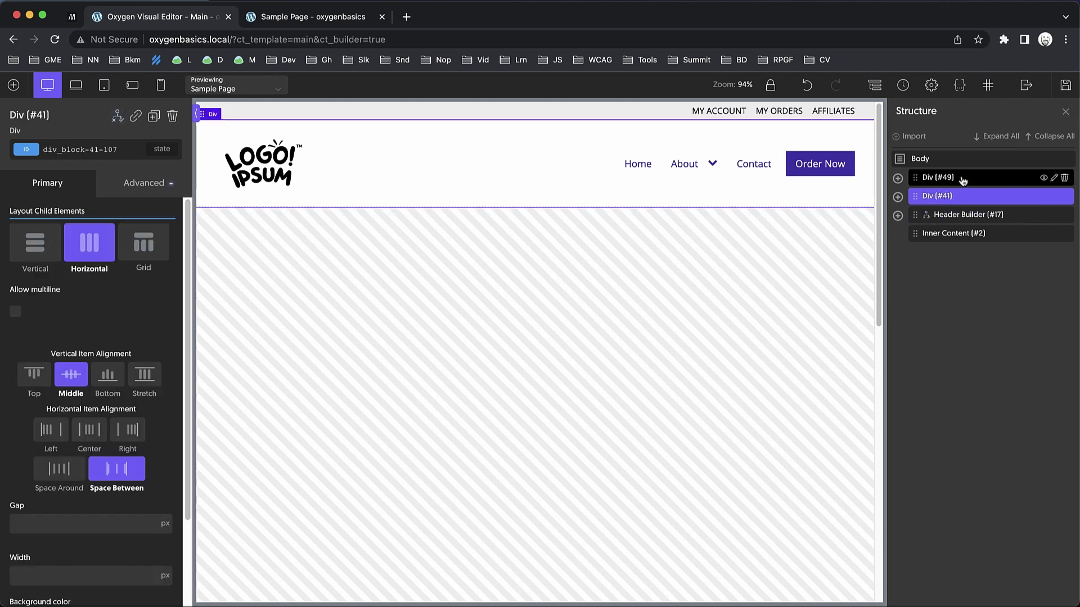
{"action": "left_click", "coordinate": [958, 178]}
{"action": "left_click", "coordinate": [949, 196]}
{"action": "left_click", "coordinate": [945, 177]}
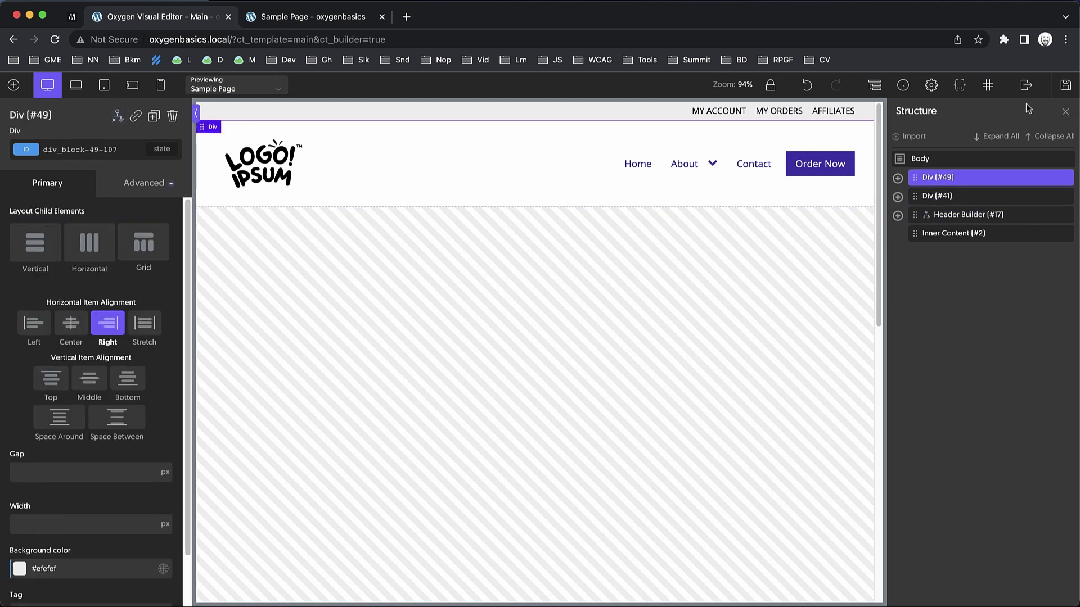
{"action": "left_click", "coordinate": [1058, 89]}
{"action": "left_click", "coordinate": [332, 18]}
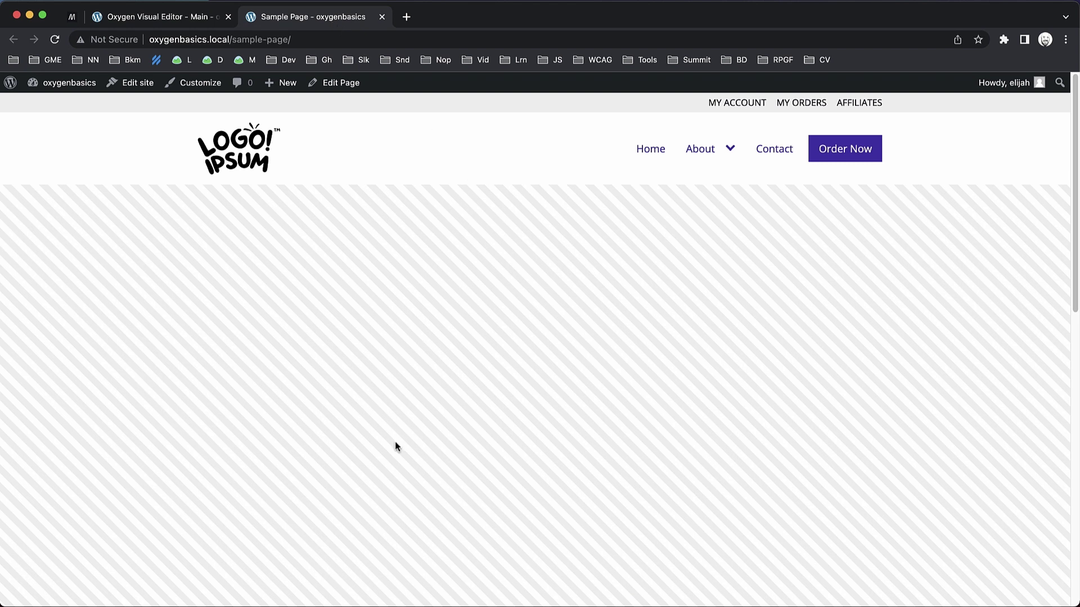
Reload the live Sample Page to check the new header, then go back to the editor.
{"action": "key", "text": "super+r"}
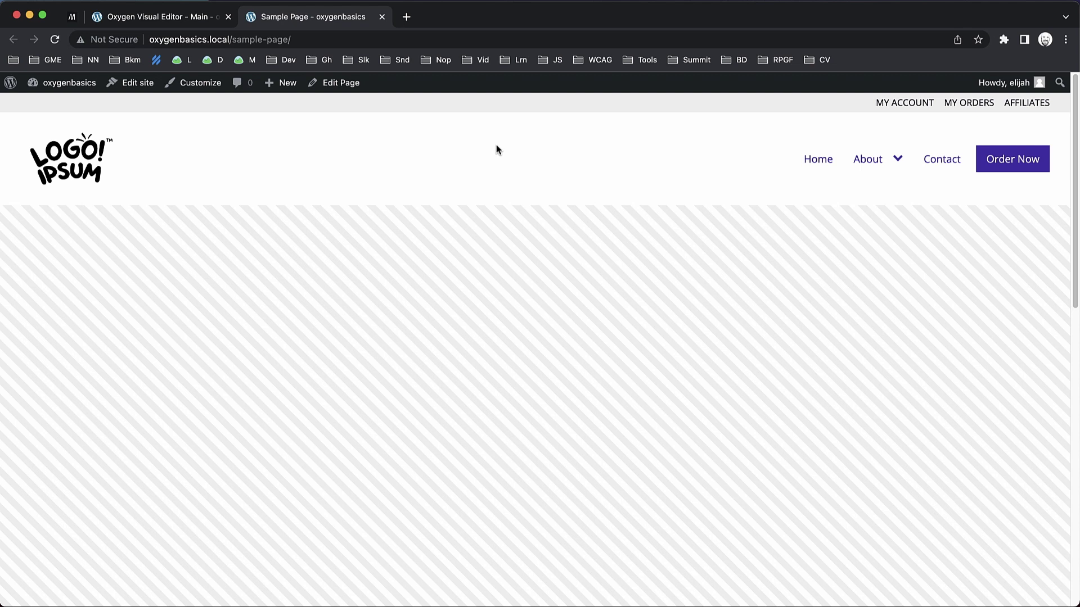
{"action": "left_click", "coordinate": [151, 20]}
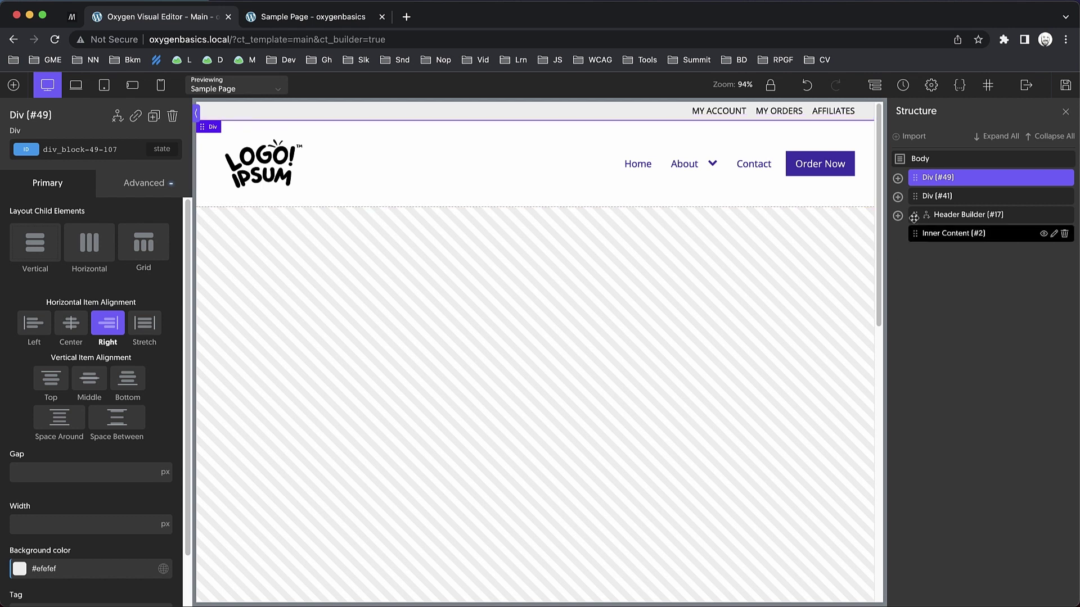
Add a new inner Div inside Div #49 and move the links Div #56 into it.
{"action": "left_click", "coordinate": [898, 179]}
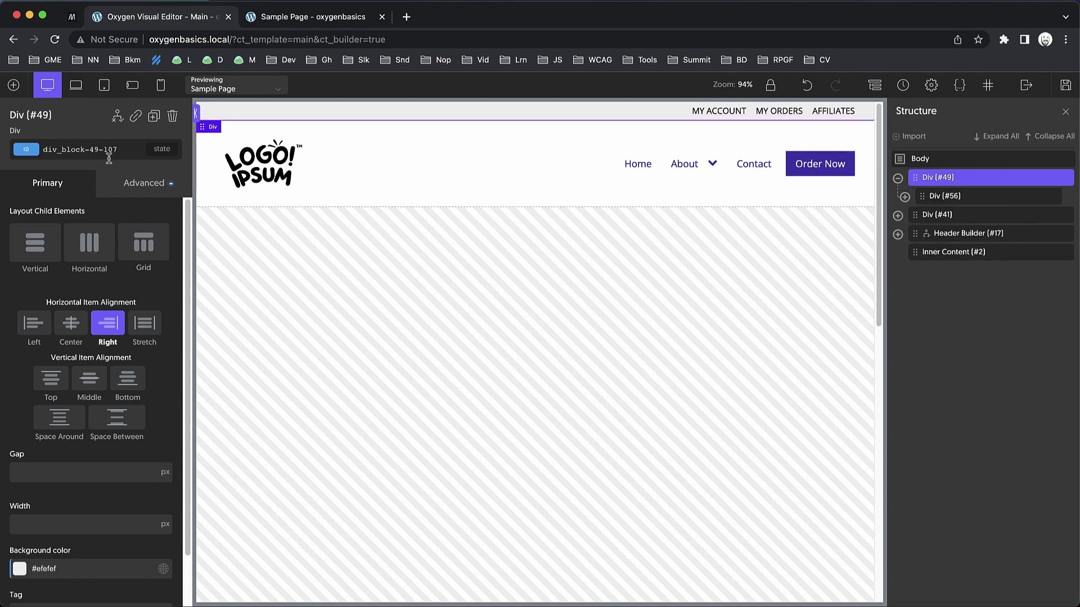
{"action": "left_click", "coordinate": [13, 85]}
{"action": "left_click", "coordinate": [88, 179]}
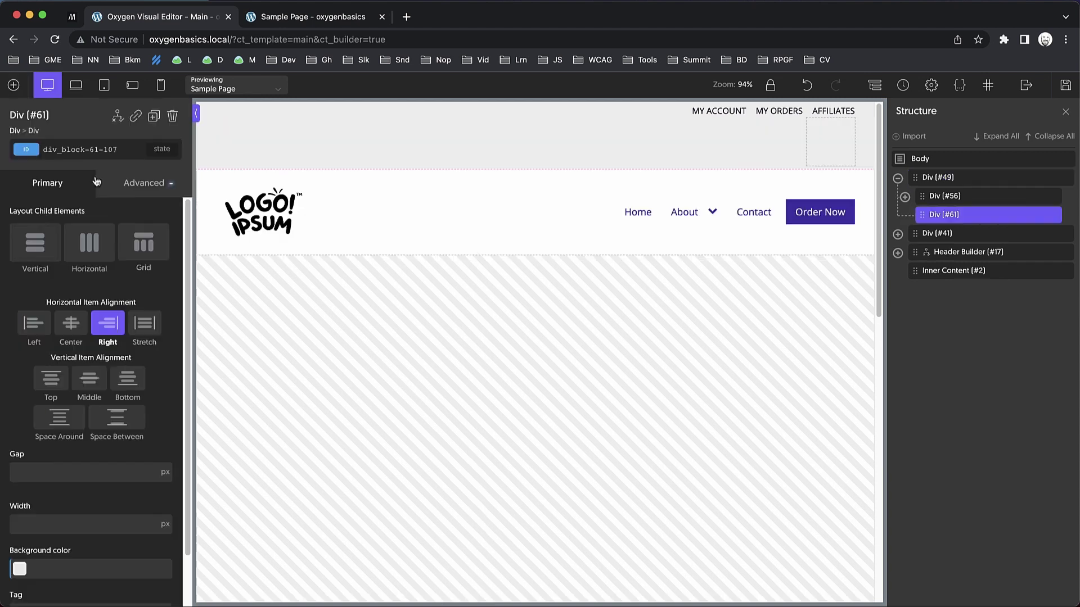
{"action": "mouse_move", "coordinate": [944, 213]}
{"action": "left_mouse_down"}
{"action": "mouse_move", "coordinate": [957, 233]}
{"action": "mouse_move", "coordinate": [956, 223]}
{"action": "left_mouse_up"}
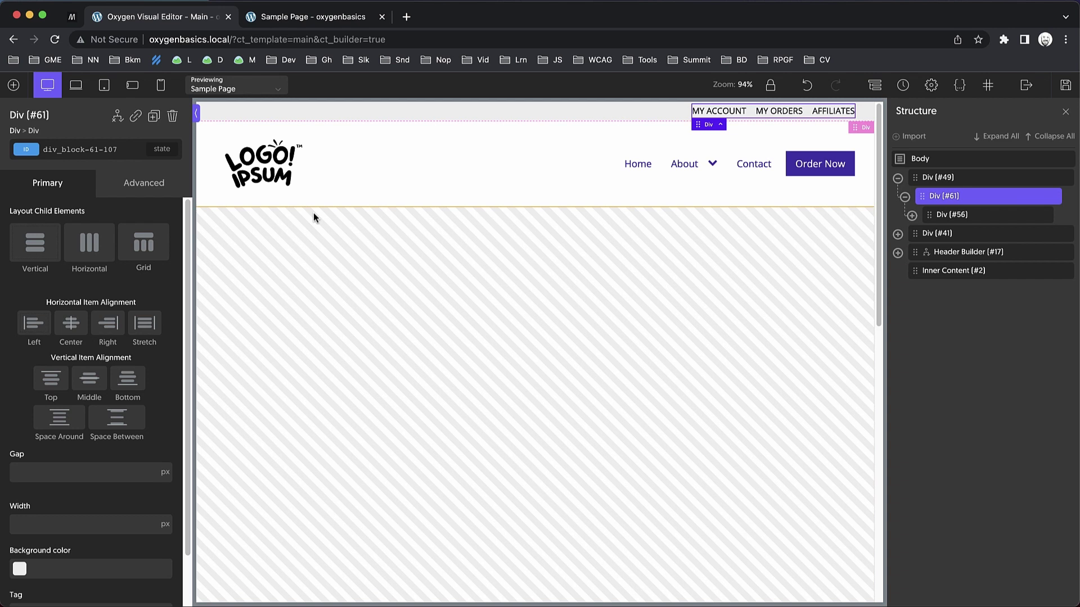
Set the inner Div to 100% width and 1120 max-width, with items aligned right.
{"action": "left_click", "coordinate": [146, 186]}
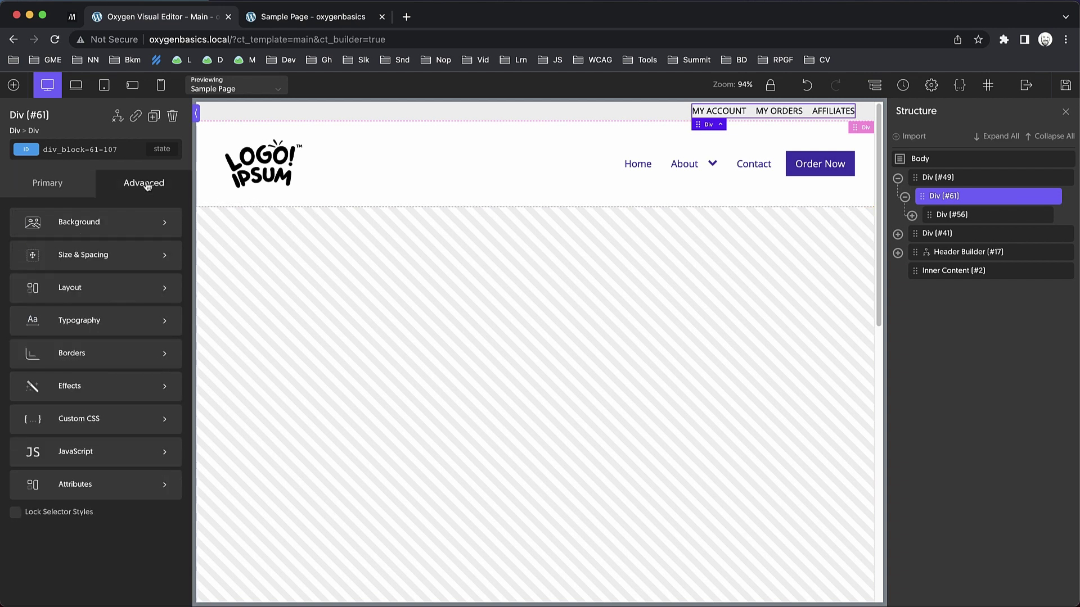
{"action": "left_click", "coordinate": [120, 260]}
{"action": "left_click", "coordinate": [61, 366]}
{"action": "left_click", "coordinate": [61, 382]}
{"action": "type", "text": "100"}
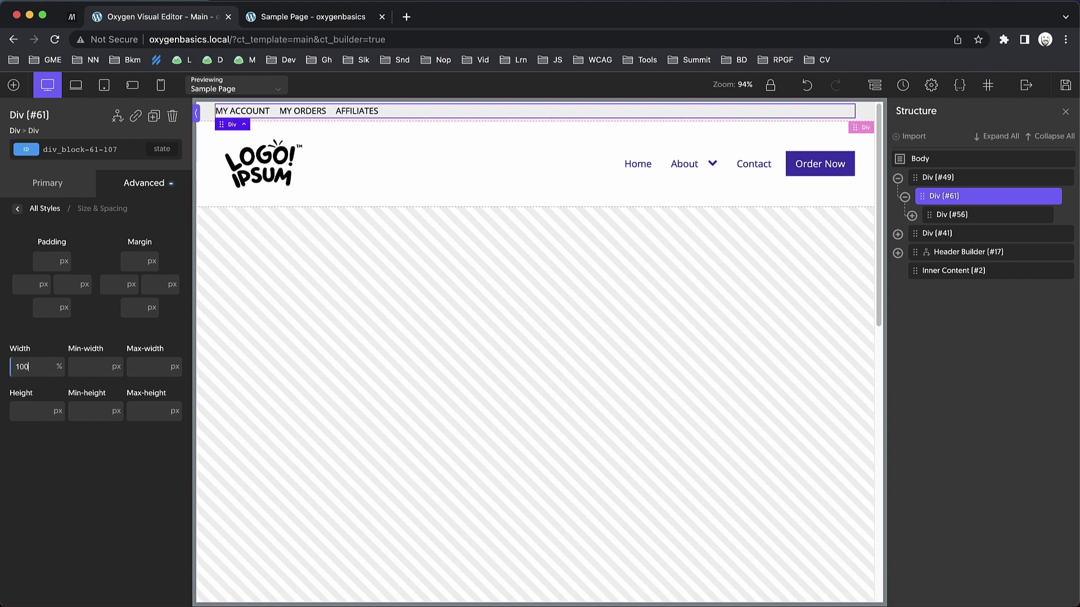
{"action": "left_click", "coordinate": [150, 367]}
{"action": "type", "text": "1120"}
{"action": "left_click", "coordinate": [45, 186]}
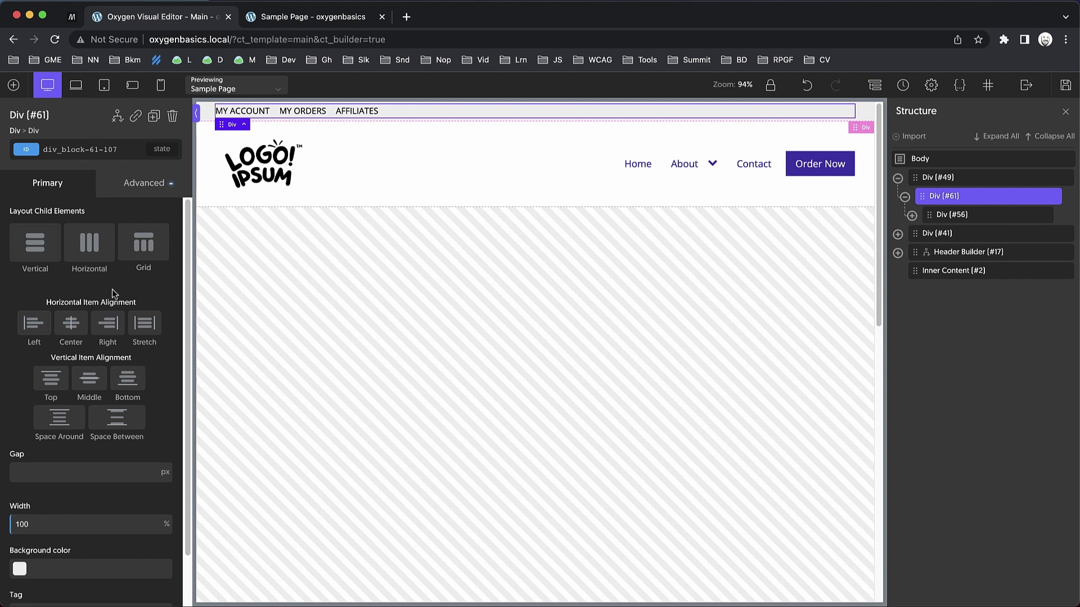
{"action": "left_click", "coordinate": [107, 323]}
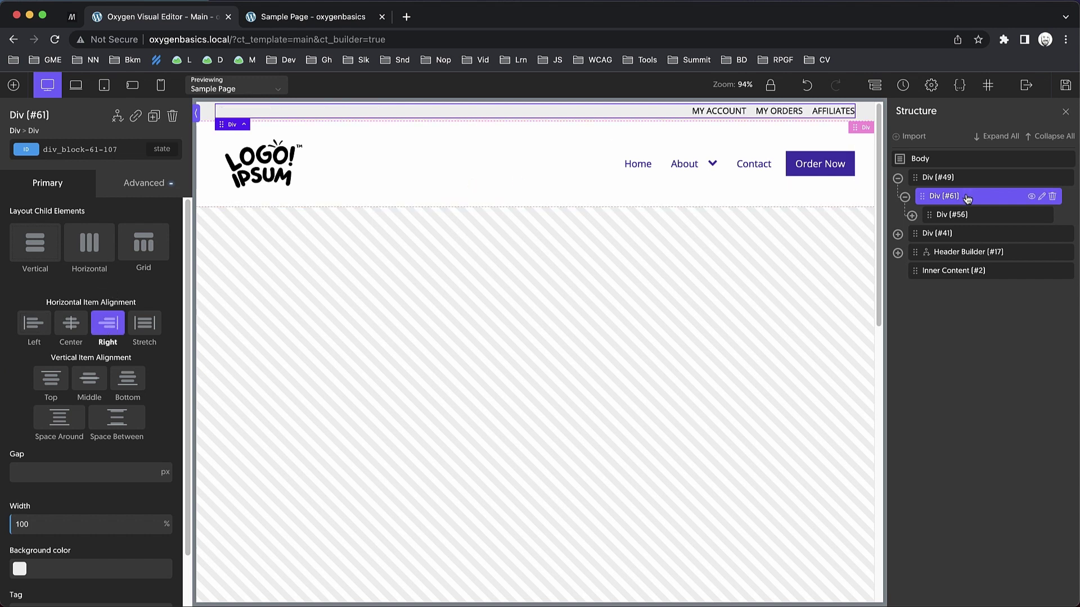
Paste a copy of Div #61 into Div #41, swapping its links Div for the logo and navigation.
{"action": "key", "text": "super+c"}
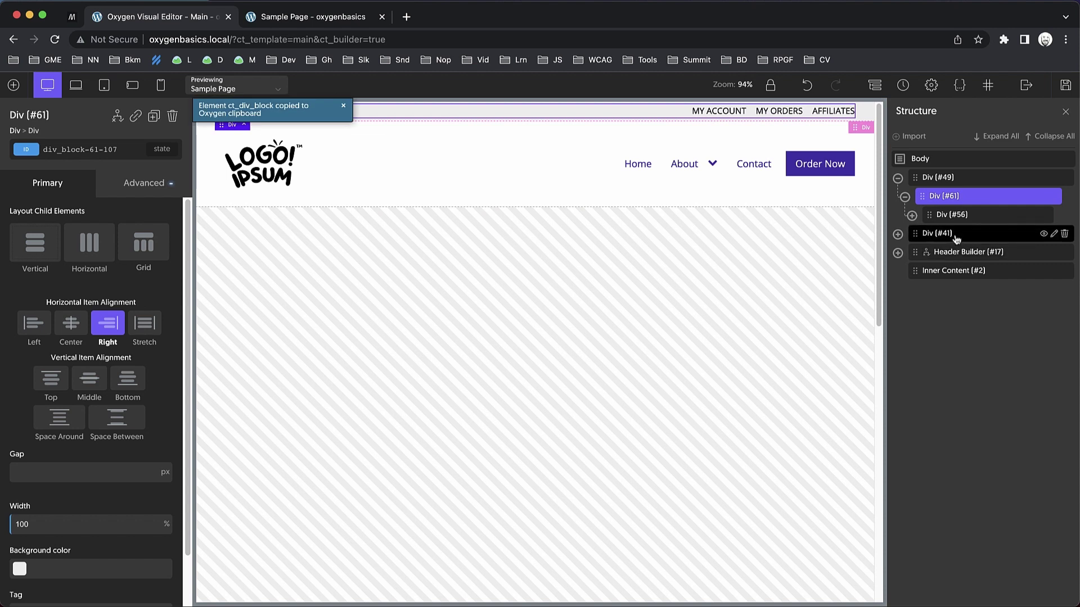
{"action": "left_click", "coordinate": [956, 236]}
{"action": "left_click", "coordinate": [898, 234]}
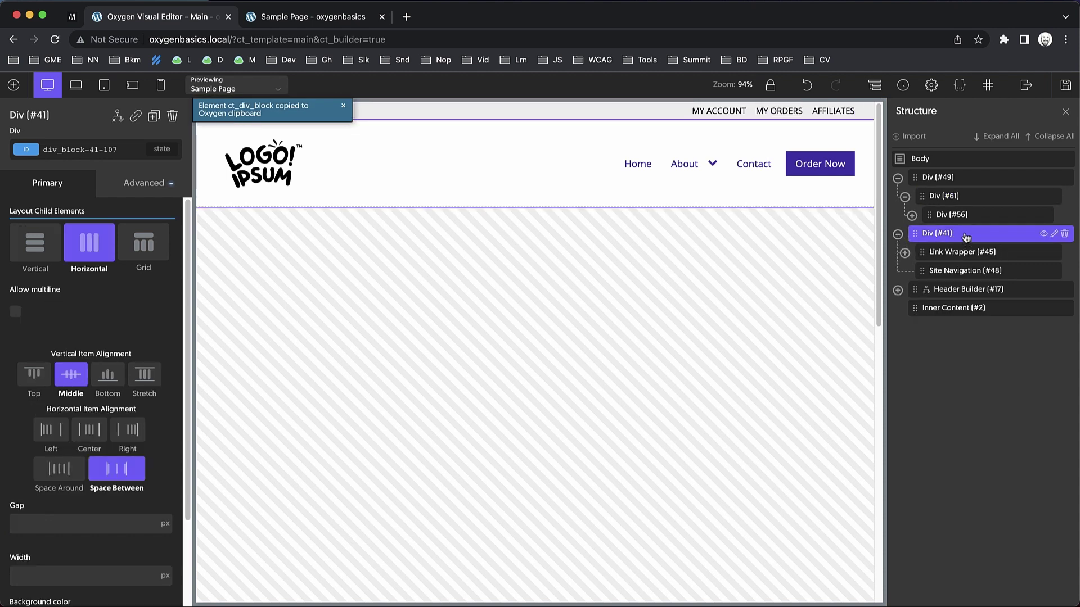
{"action": "key", "text": "super+v"}
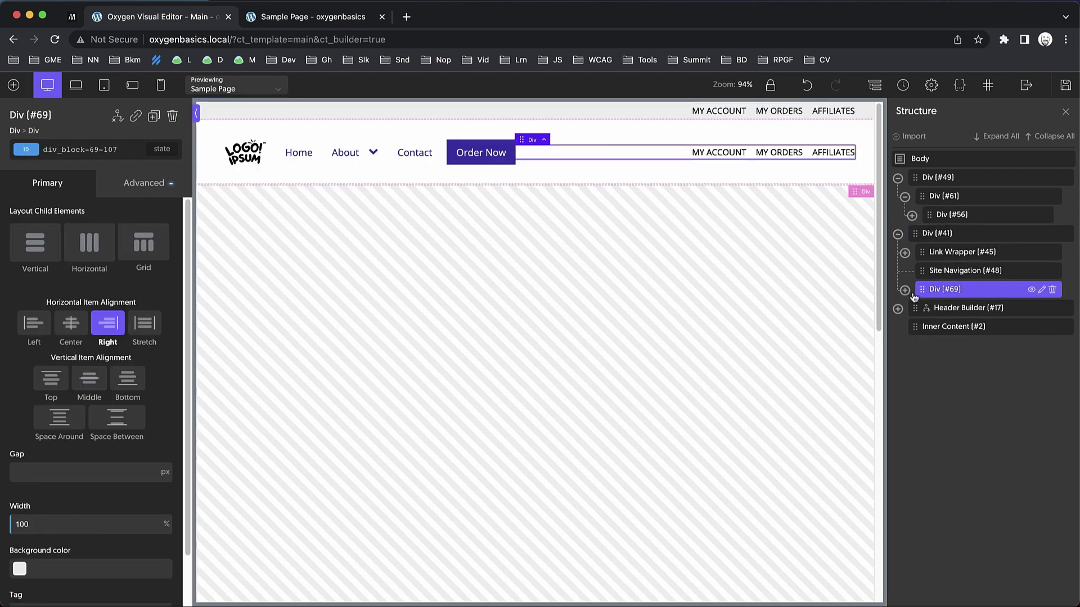
{"action": "left_click", "coordinate": [905, 291]}
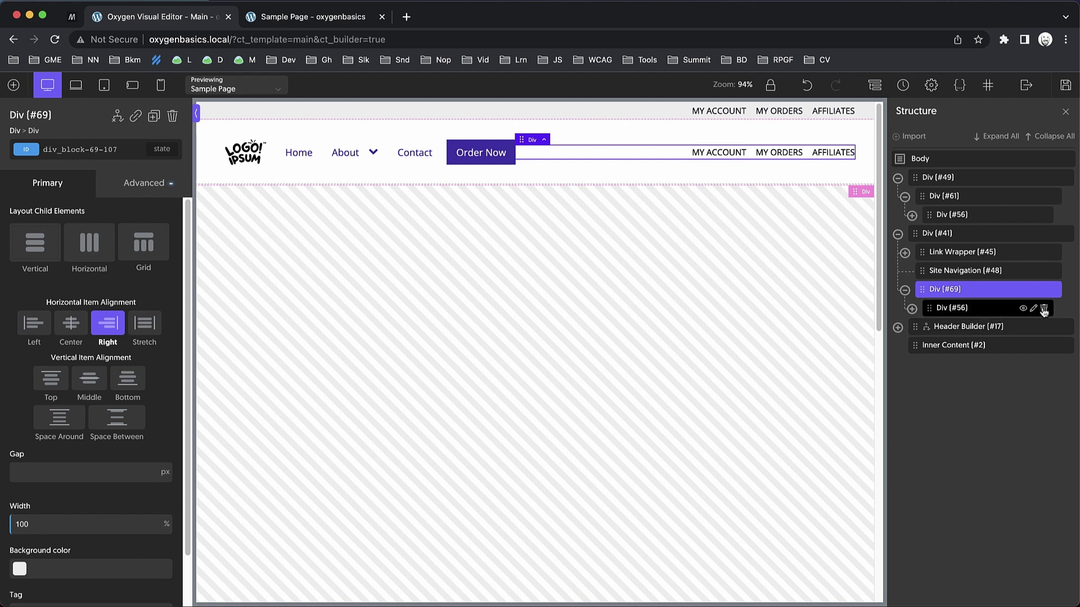
{"action": "left_click", "coordinate": [1044, 310]}
{"action": "left_click_drag", "start_coordinate": [965, 272], "coordinate": [974, 293]}
{"action": "left_click_drag", "start_coordinate": [956, 251], "coordinate": [963, 277]}
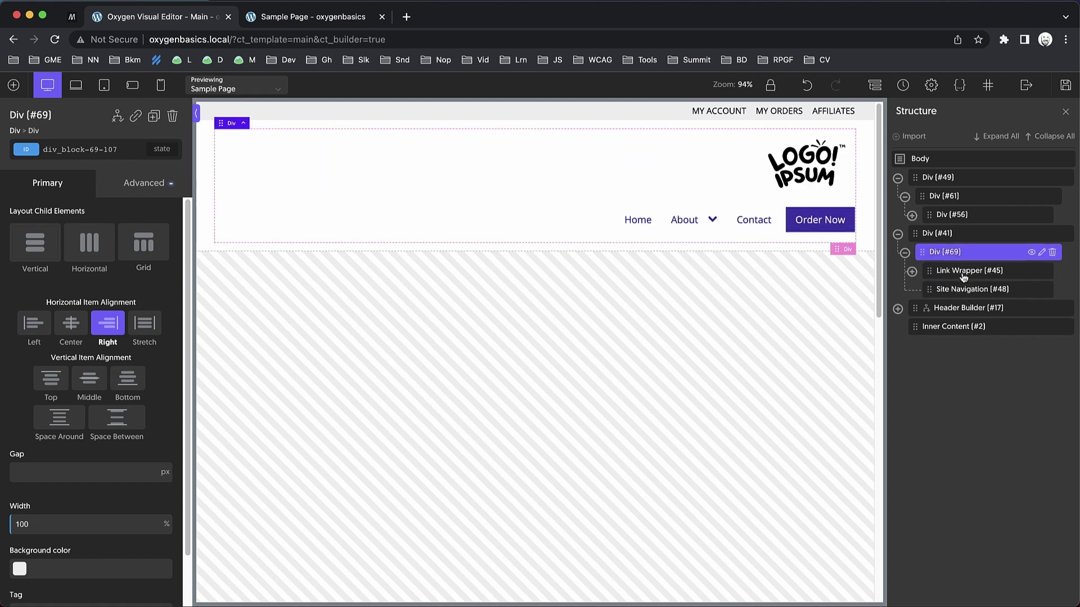
Arrange logo and navigation horizontally, middle-aligned with space between, then save and view the live page.
{"action": "left_click", "coordinate": [84, 249]}
{"action": "left_click", "coordinate": [70, 384]}
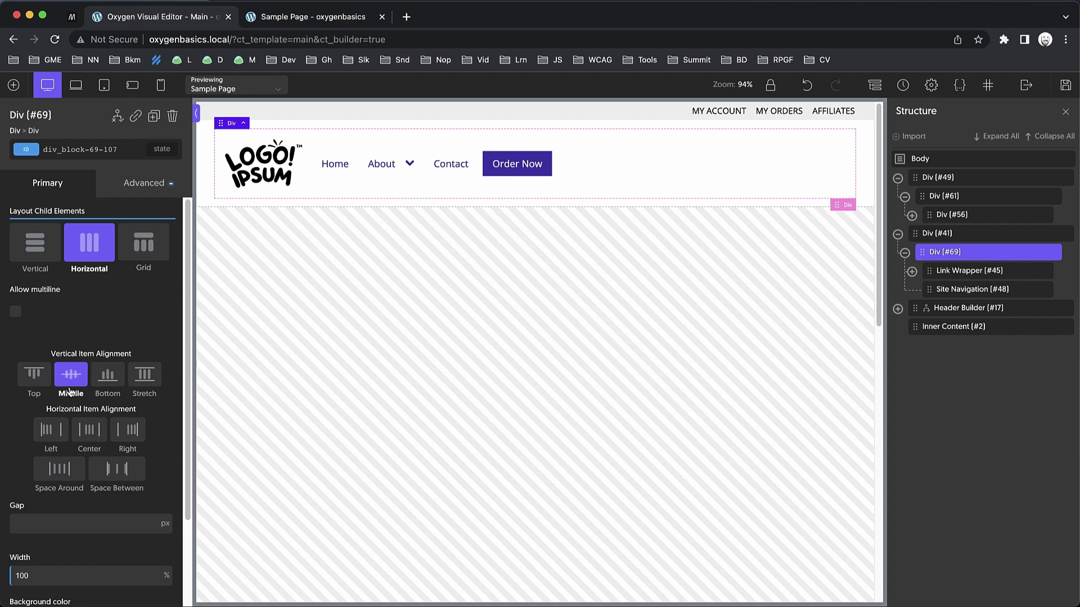
{"action": "left_click", "coordinate": [105, 479]}
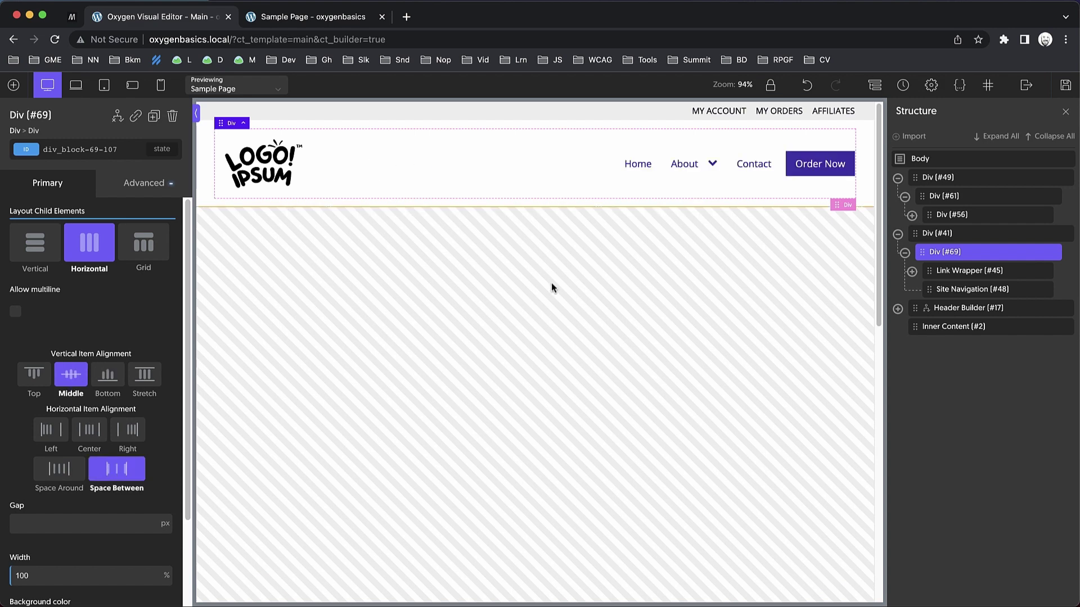
{"action": "left_click", "coordinate": [1065, 85]}
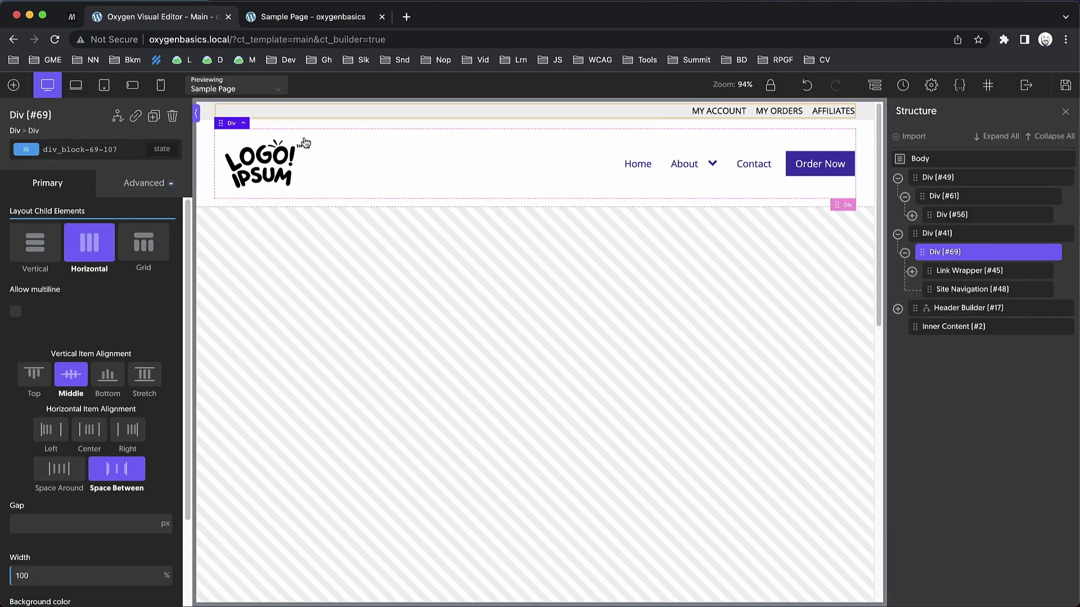
{"action": "left_click", "coordinate": [305, 27]}
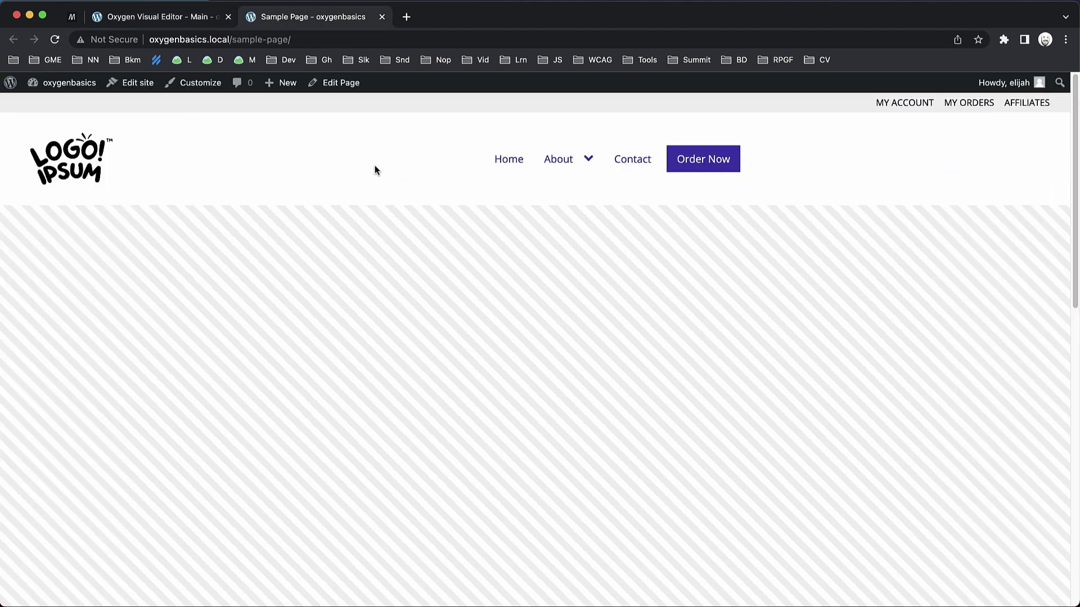
Centre Div #41's inner container horizontally, and set Div #49 to vertical layout with centred items.
{"action": "left_click", "coordinate": [161, 21]}
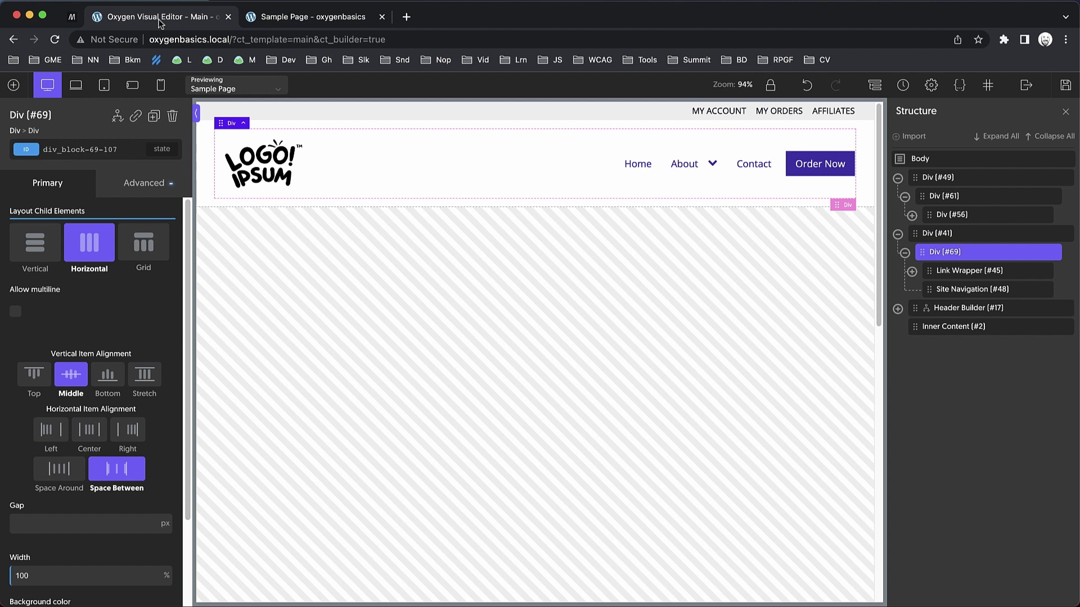
{"action": "left_click", "coordinate": [203, 163]}
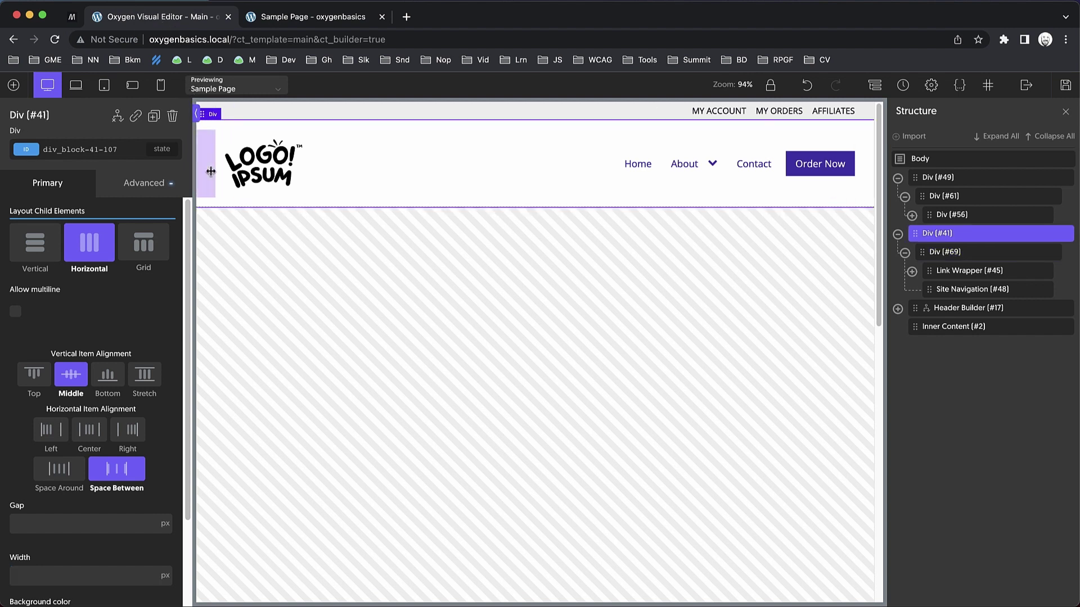
{"action": "left_click", "coordinate": [86, 441]}
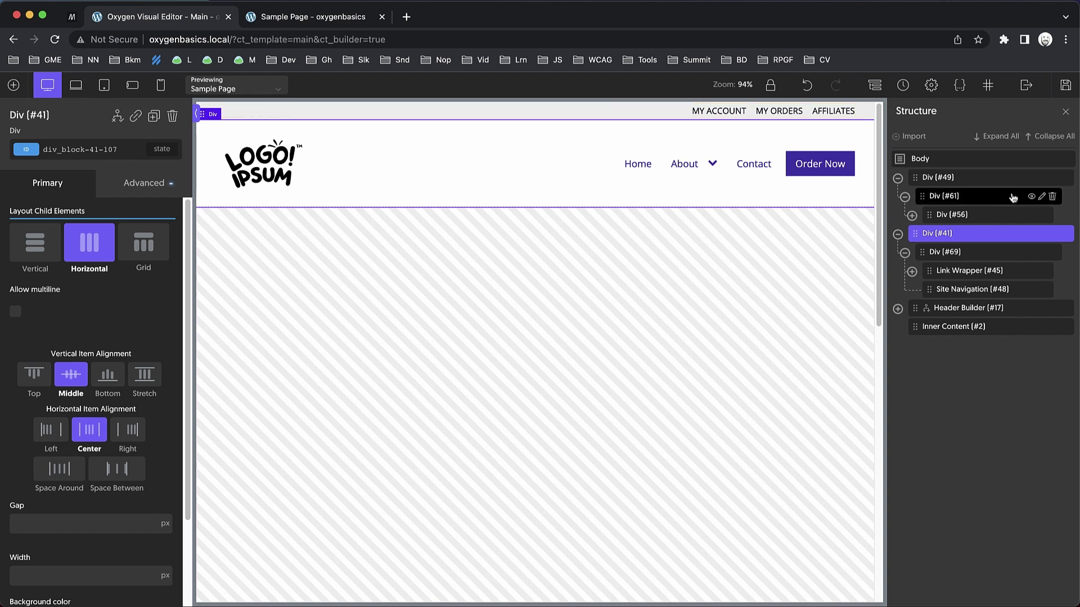
{"action": "left_click", "coordinate": [978, 178]}
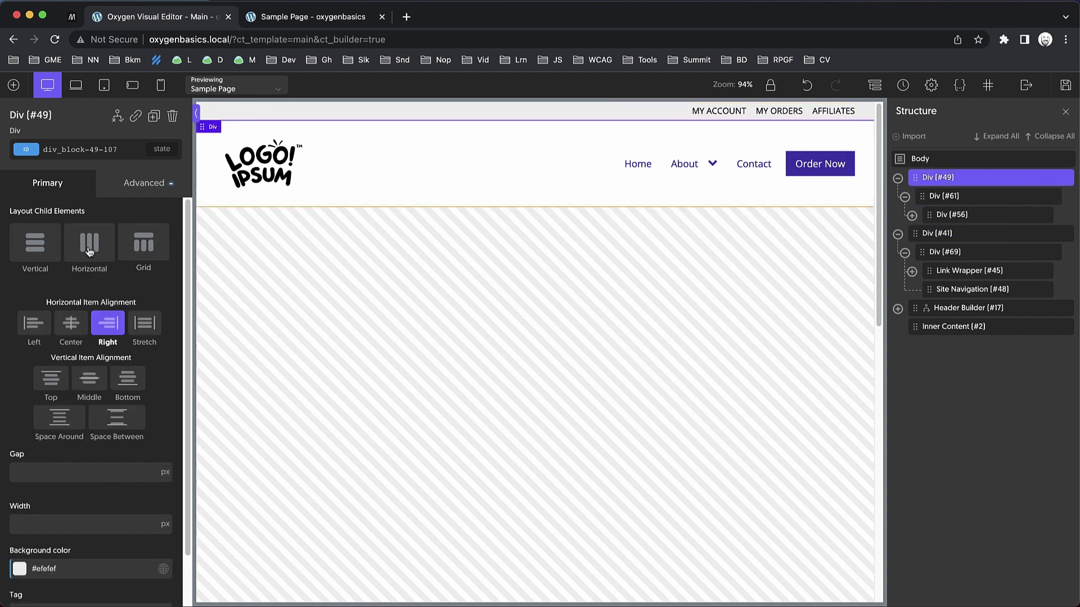
{"action": "left_click", "coordinate": [46, 255]}
{"action": "left_click", "coordinate": [74, 330]}
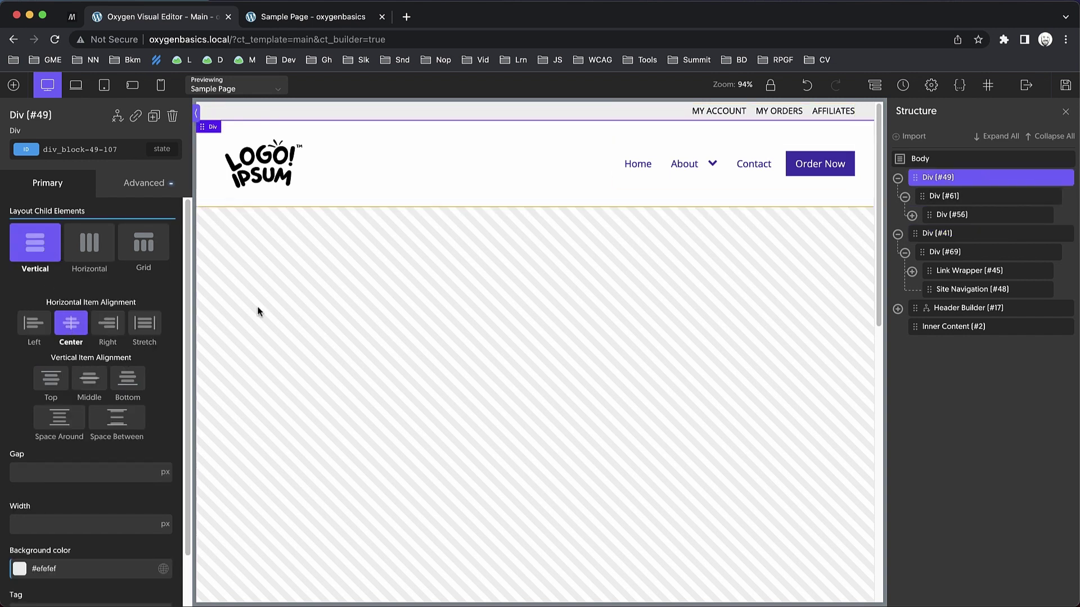
Save the changes and reload the live Sample Page to see the centred header.
{"action": "left_click", "coordinate": [1072, 85]}
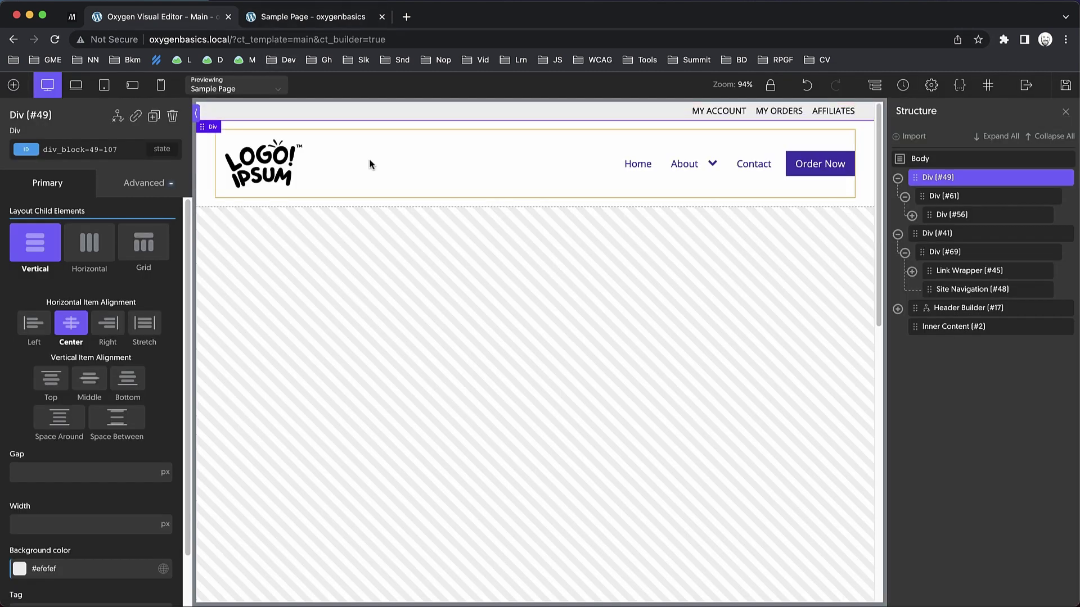
{"action": "left_click", "coordinate": [307, 18]}
{"action": "key", "text": "super+r"}
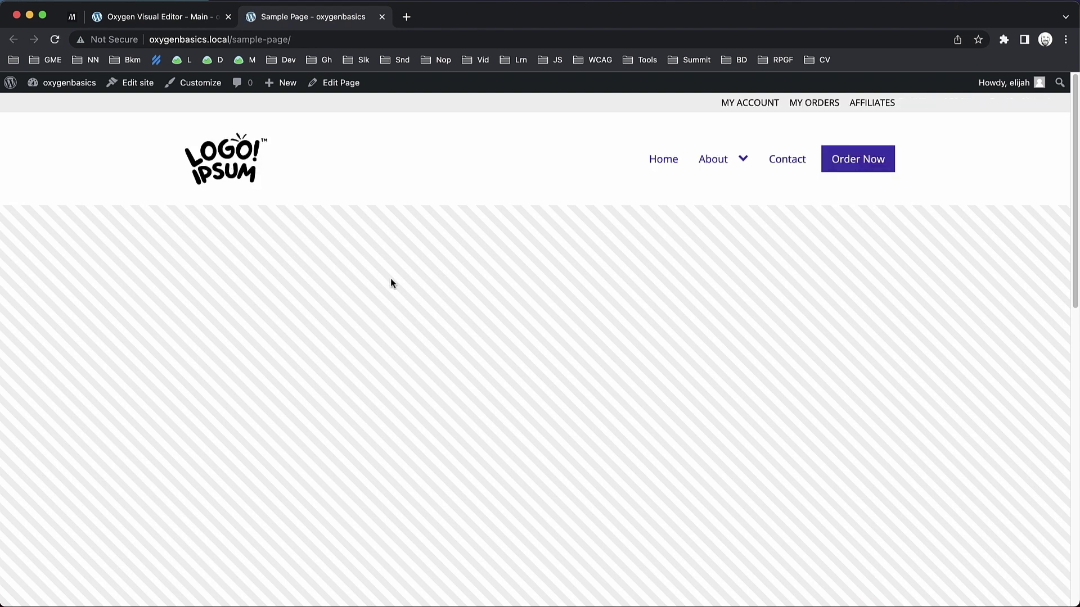
Back in the editor, collapse Div #49 and Div #41 in the structure tree and select Div #41.
{"action": "key", "text": "ctrl+shift+Tab"}
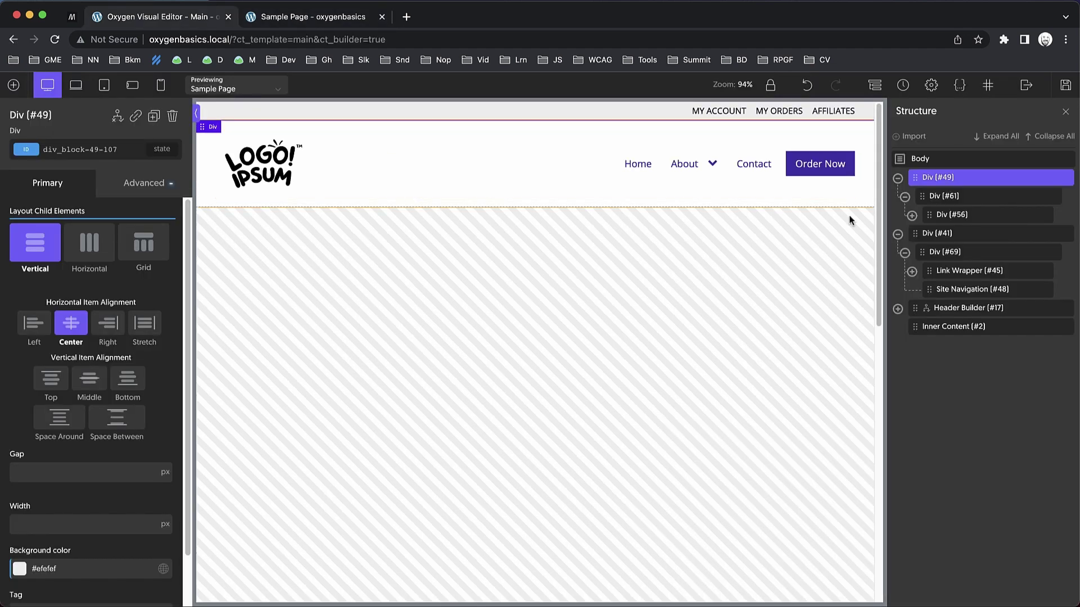
{"action": "left_click", "coordinate": [898, 177]}
{"action": "left_click", "coordinate": [897, 197]}
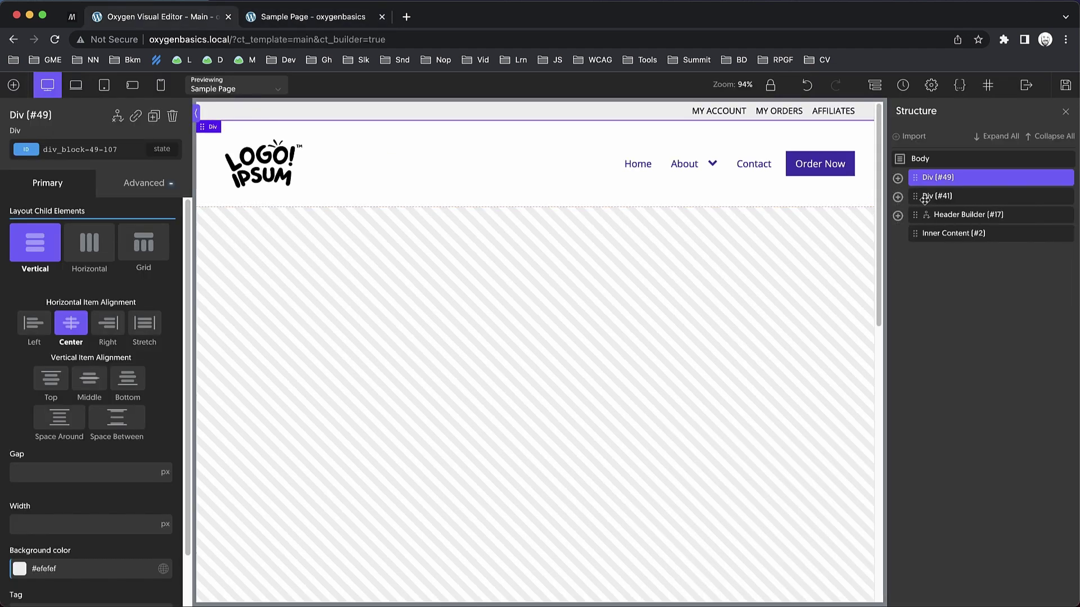
{"action": "left_click", "coordinate": [919, 197]}
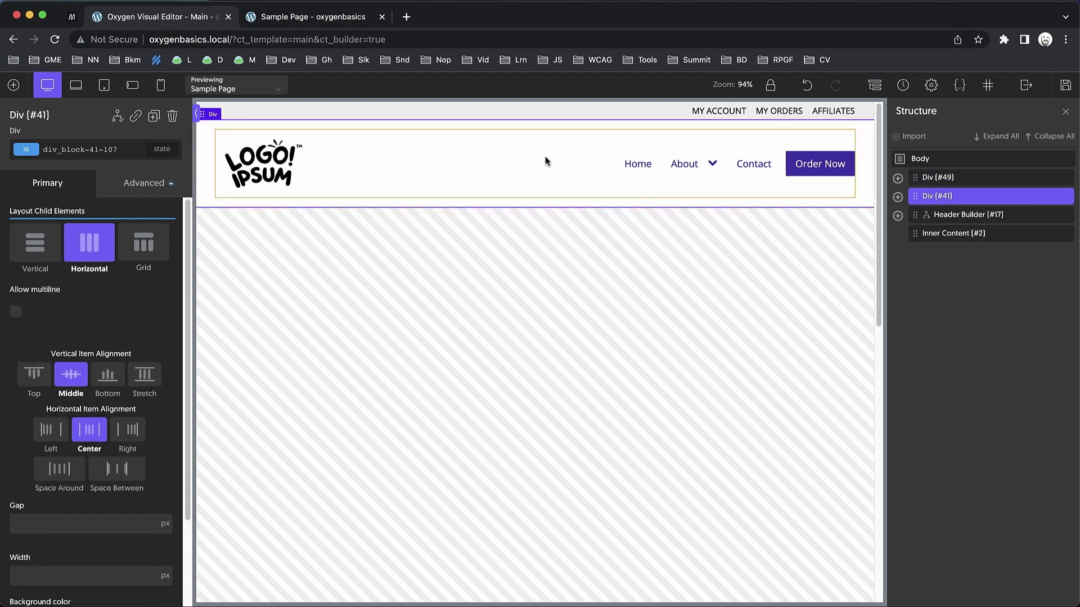
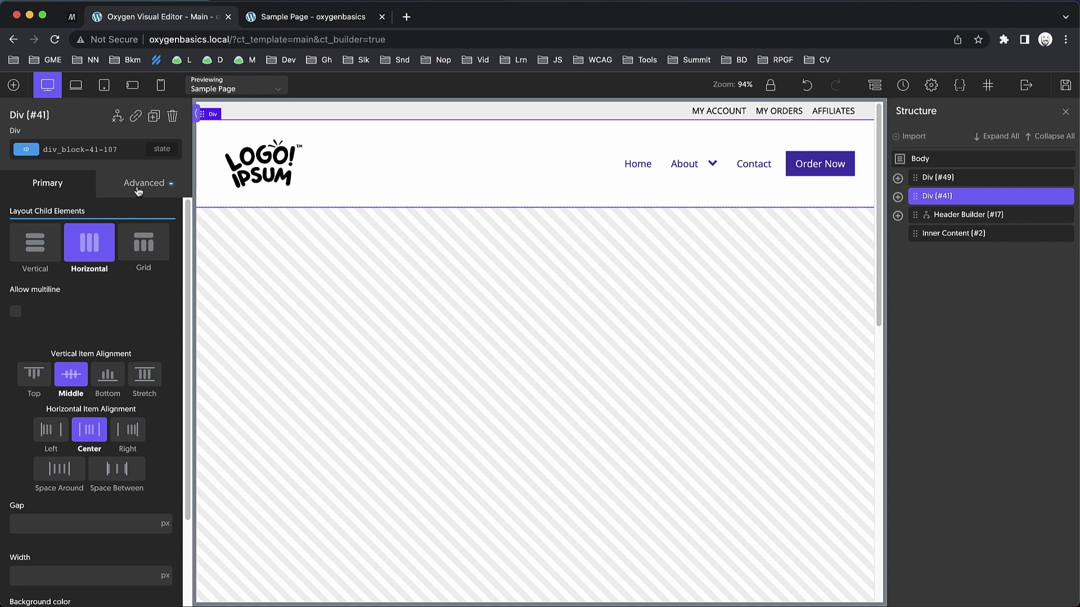
Give Div #41 custom CSS 'position: sticky; top: 0;', save, and view the live Sample Page.
{"action": "left_click", "coordinate": [138, 192]}
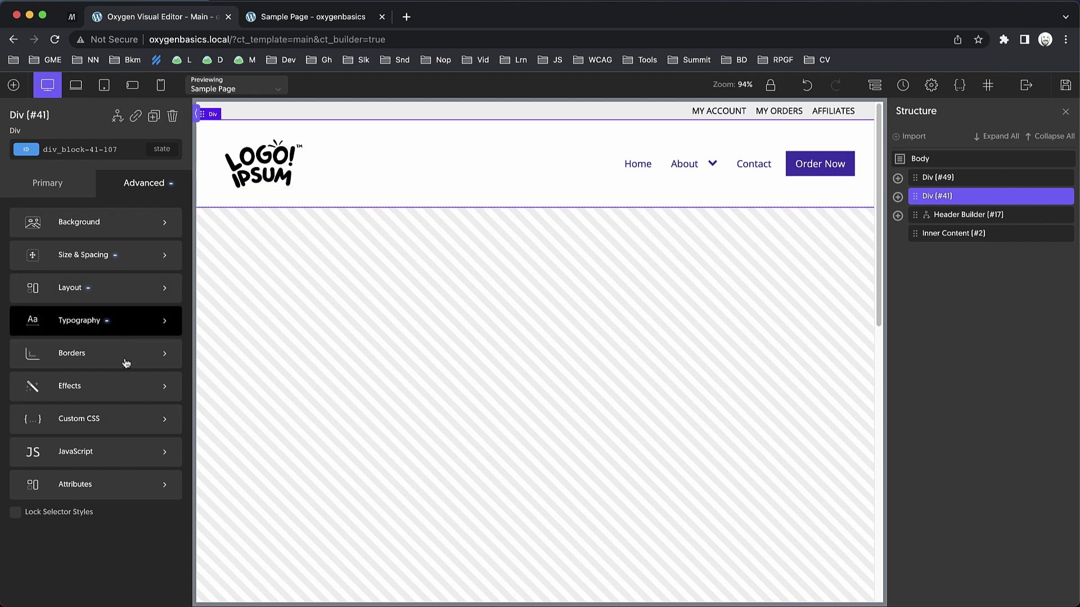
{"action": "left_click", "coordinate": [118, 424]}
{"action": "left_click", "coordinate": [86, 270]}
{"action": "type", "text": "position"}
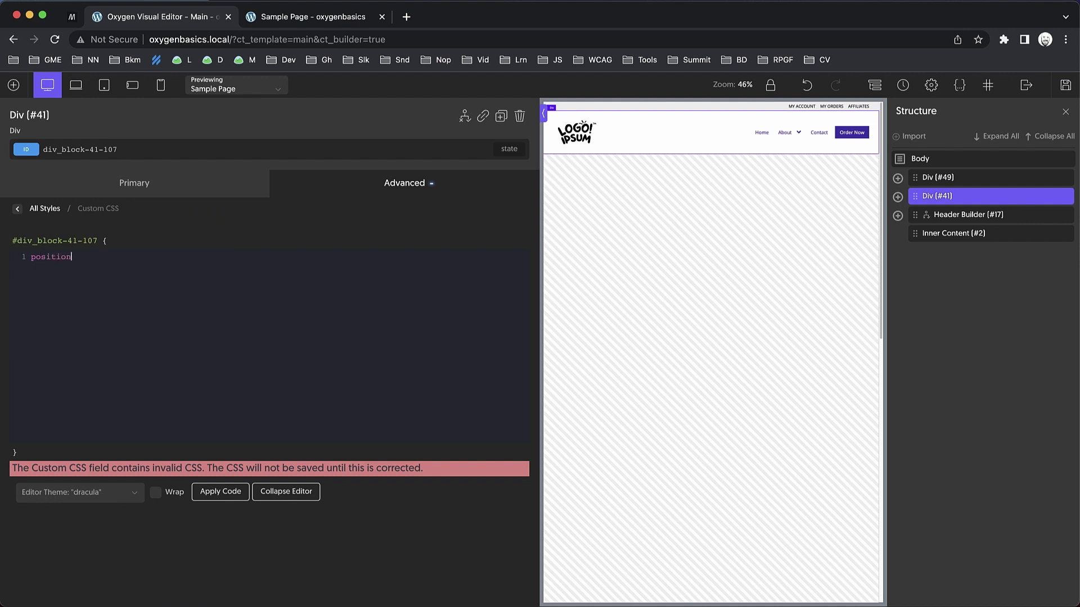
{"action": "type", "text": ": sticky; top: "}
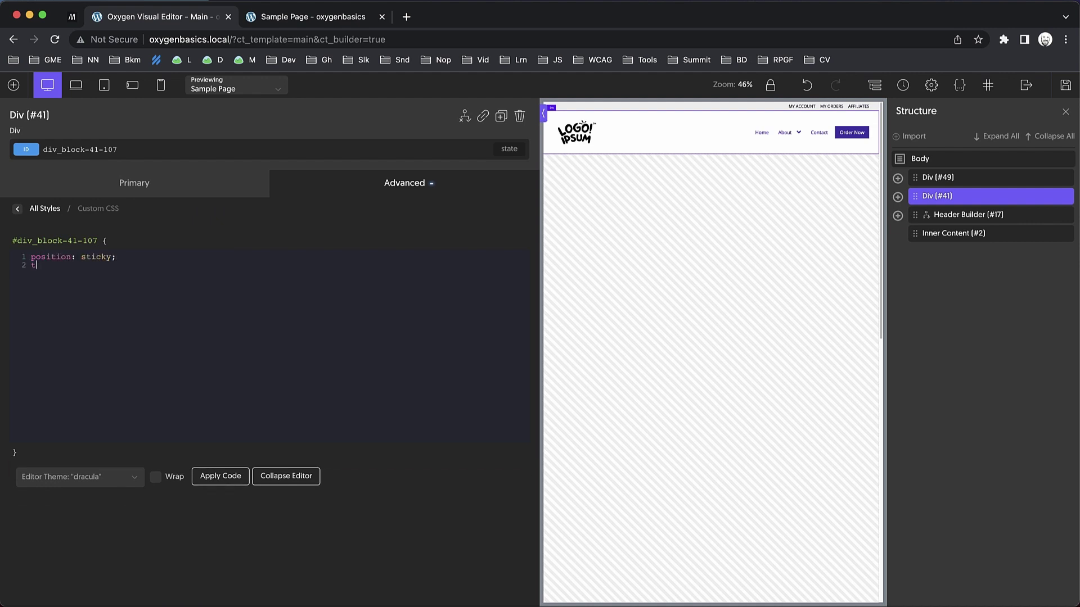
{"action": "type", "text": "0;"}
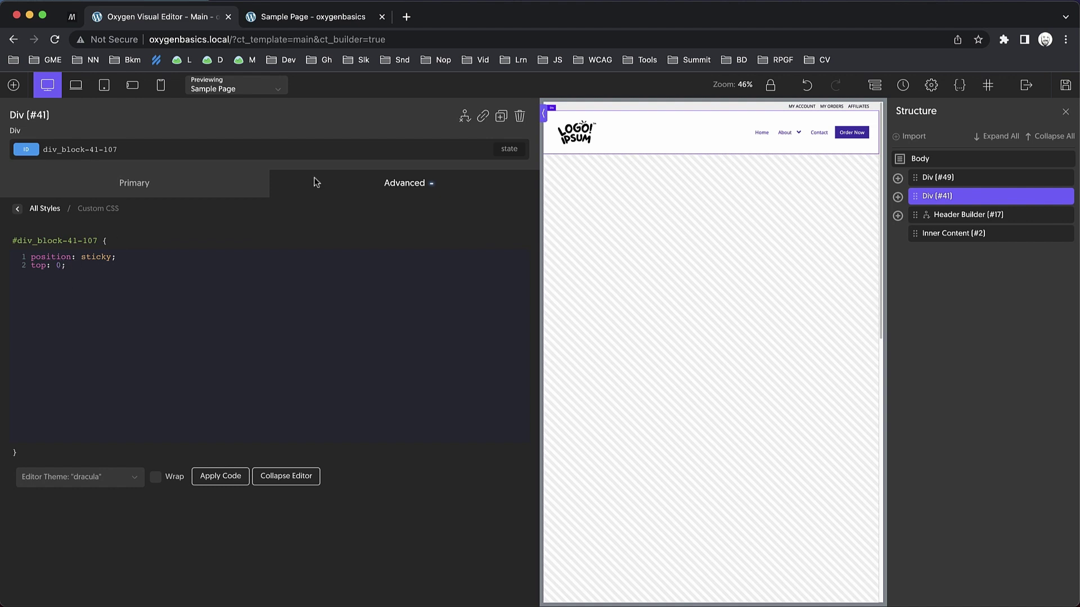
{"action": "left_click", "coordinate": [1065, 84]}
{"action": "left_click", "coordinate": [341, 16]}
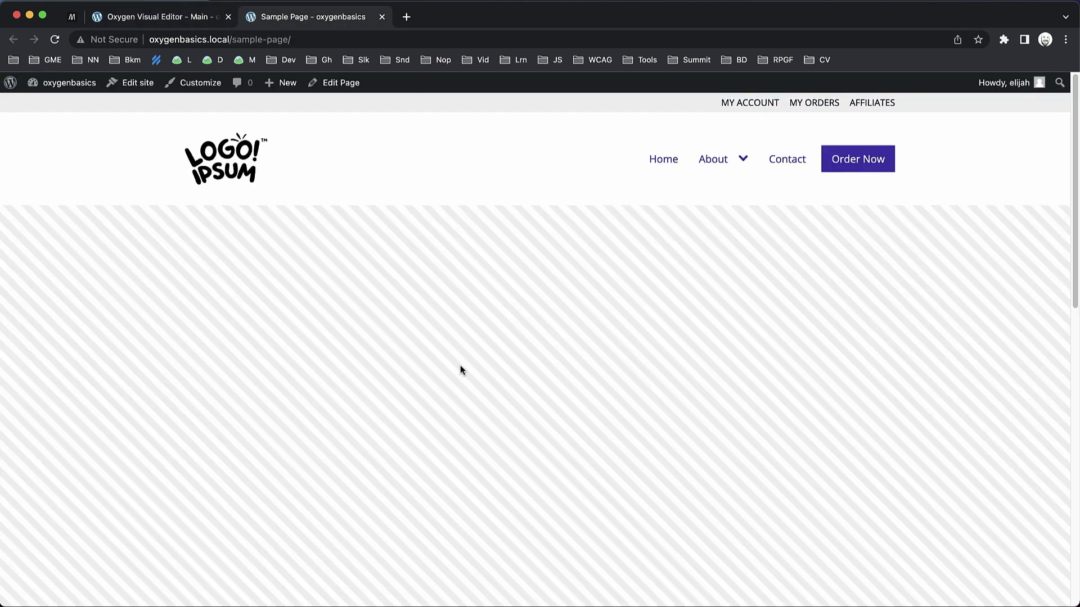
Set Div #41's background colour to white #ffffff.
{"action": "scroll", "coordinate": [460, 367], "scroll_direction": "down", "scroll_amount": 1}
{"action": "scroll", "coordinate": [460, 365], "scroll_direction": "down", "scroll_amount": 5}
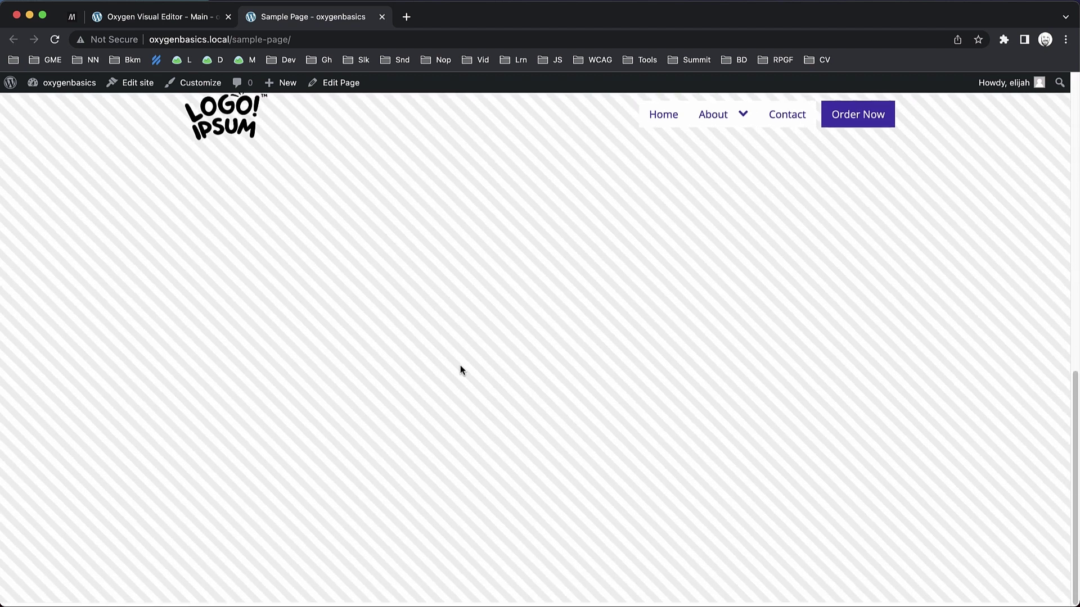
{"action": "scroll", "coordinate": [460, 365], "scroll_direction": "down", "scroll_amount": 3}
{"action": "scroll", "coordinate": [460, 366], "scroll_direction": "up", "scroll_amount": 10}
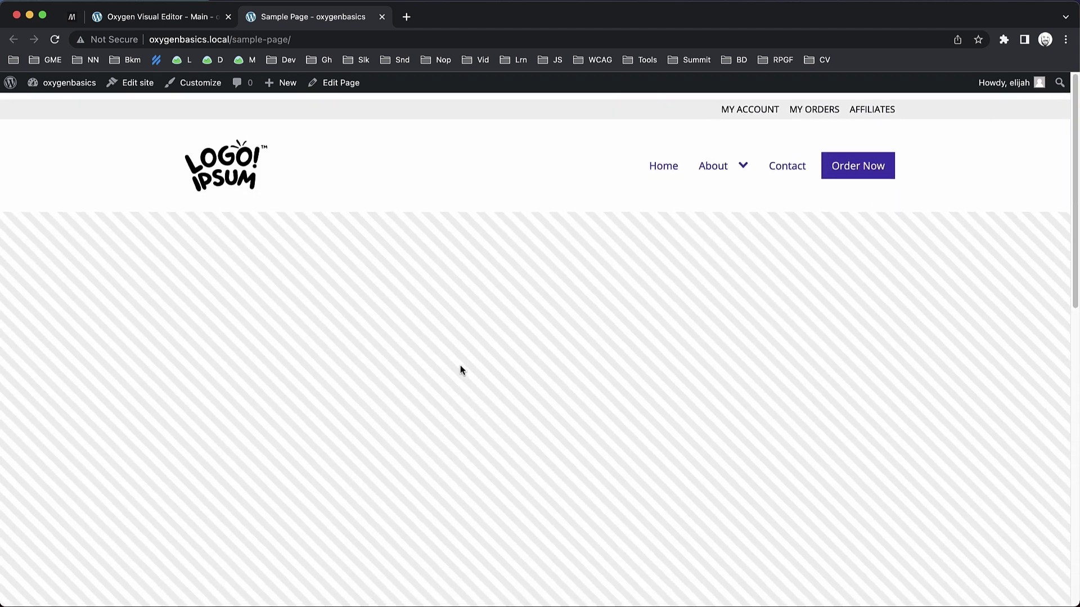
{"action": "left_click", "coordinate": [187, 25]}
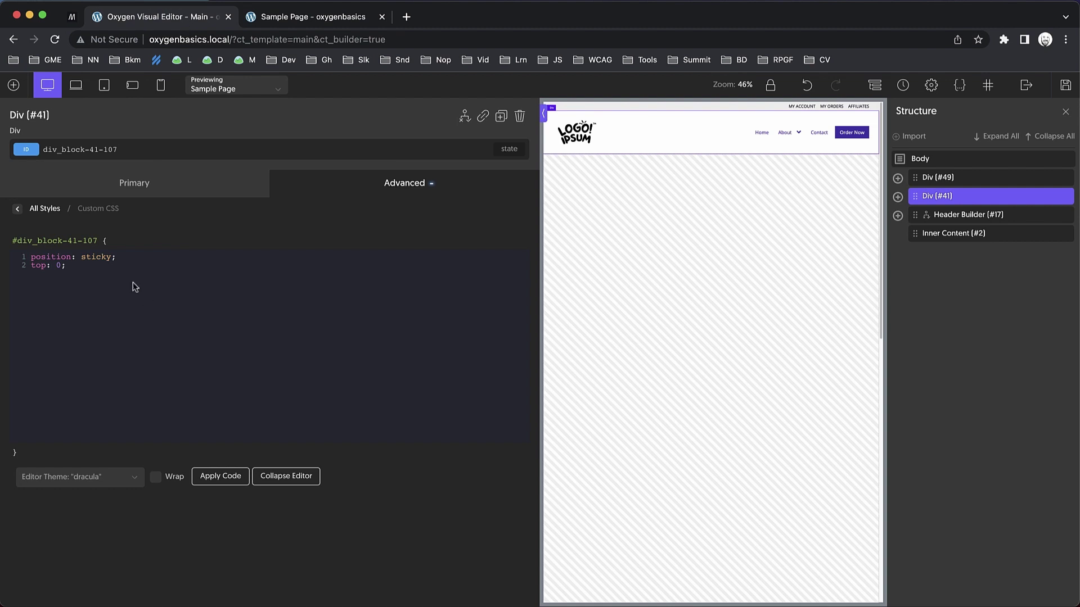
{"action": "left_click", "coordinate": [19, 209]}
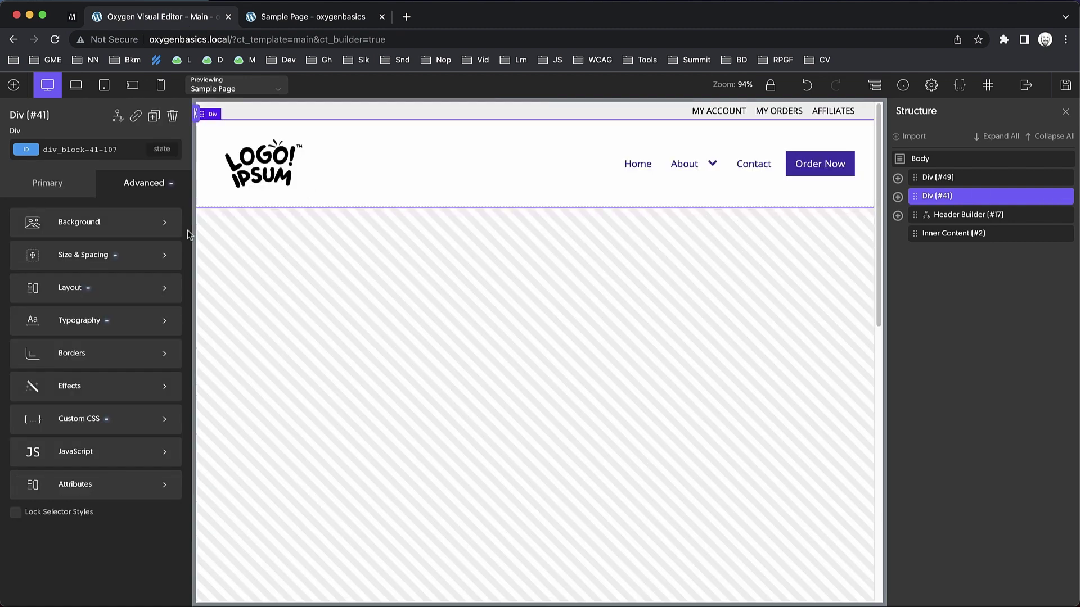
{"action": "left_click", "coordinate": [121, 228]}
{"action": "left_click", "coordinate": [19, 255]}
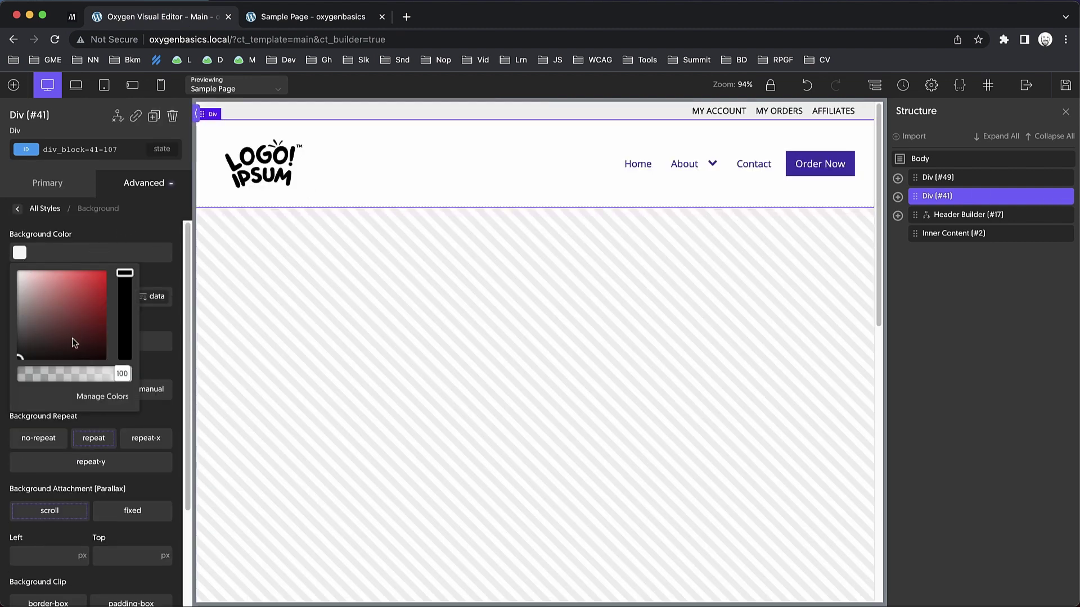
{"action": "left_click", "coordinate": [3, 252]}
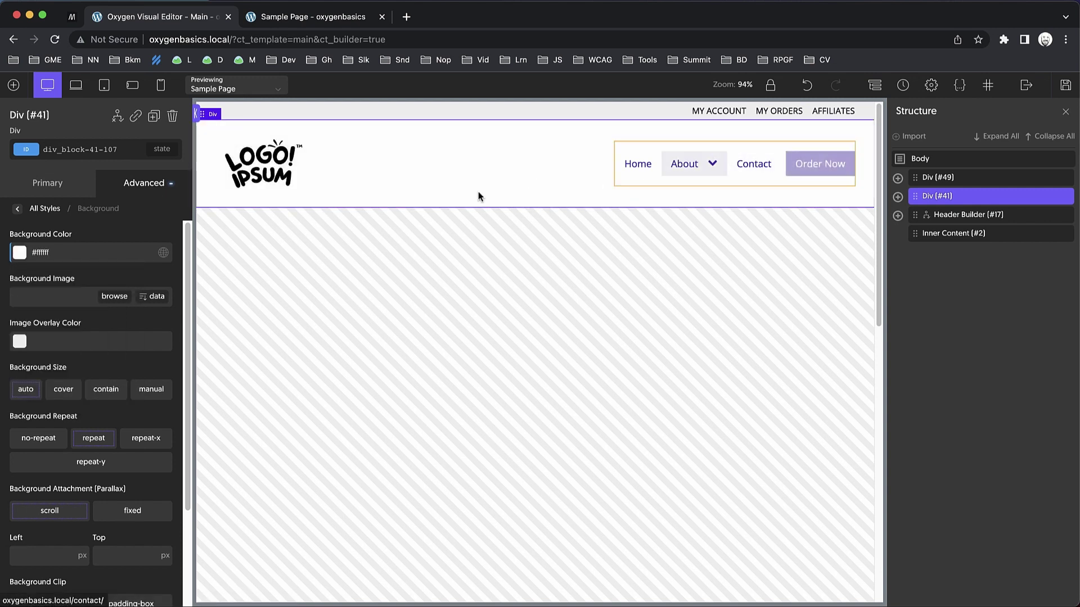
Save the change and reload the live Sample Page.
{"action": "left_click", "coordinate": [1073, 90]}
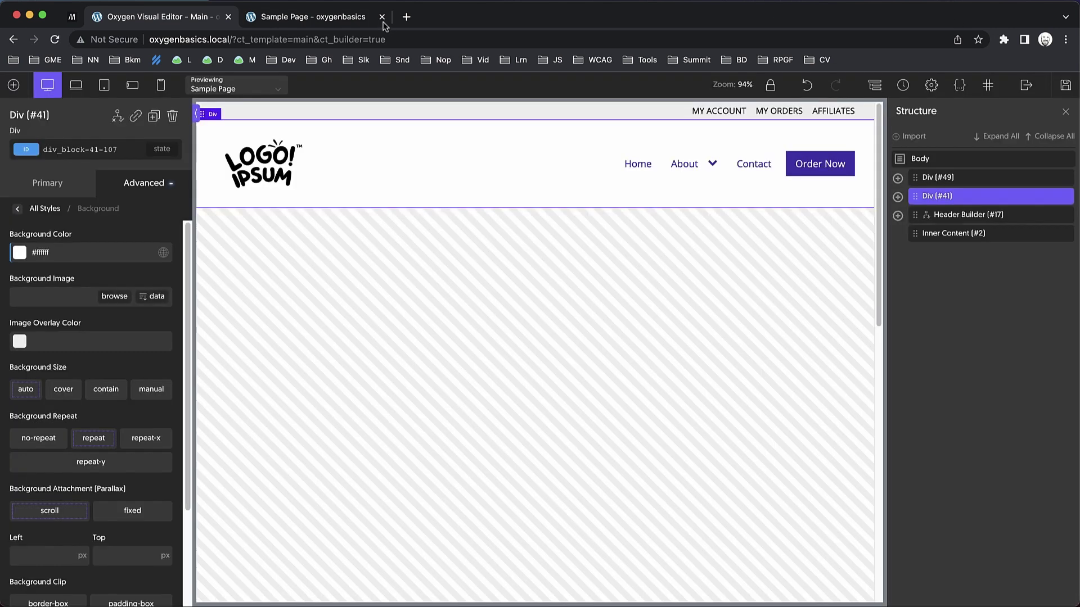
{"action": "left_click", "coordinate": [353, 15]}
{"action": "key", "text": "super+r"}
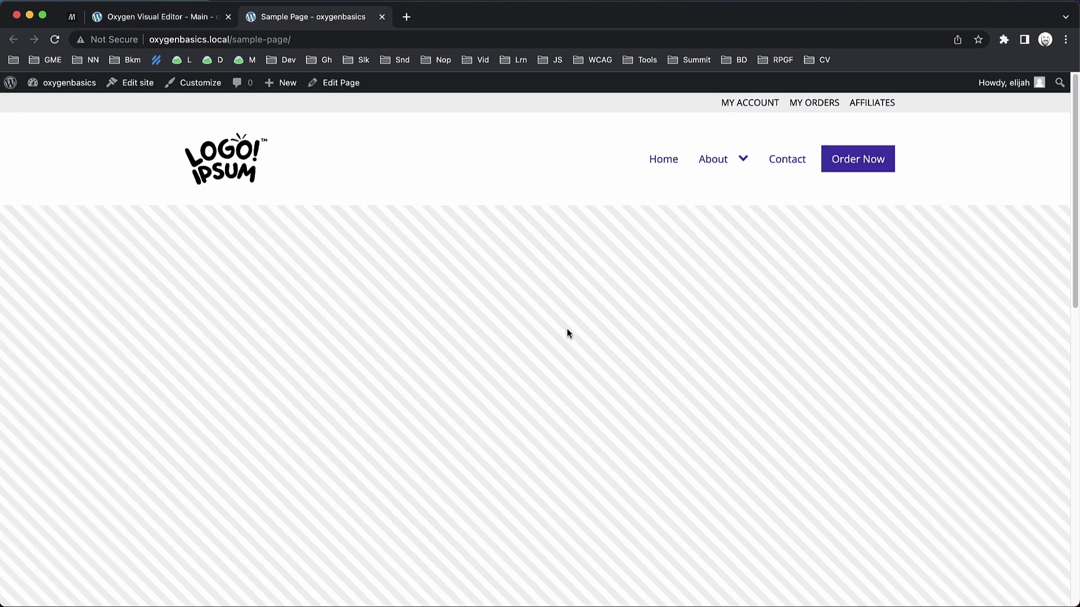
Scroll the live Sample Page to confirm the header stays stuck at the top, then return to the editor.
{"action": "scroll", "coordinate": [568, 333], "scroll_direction": "down", "scroll_amount": 1}
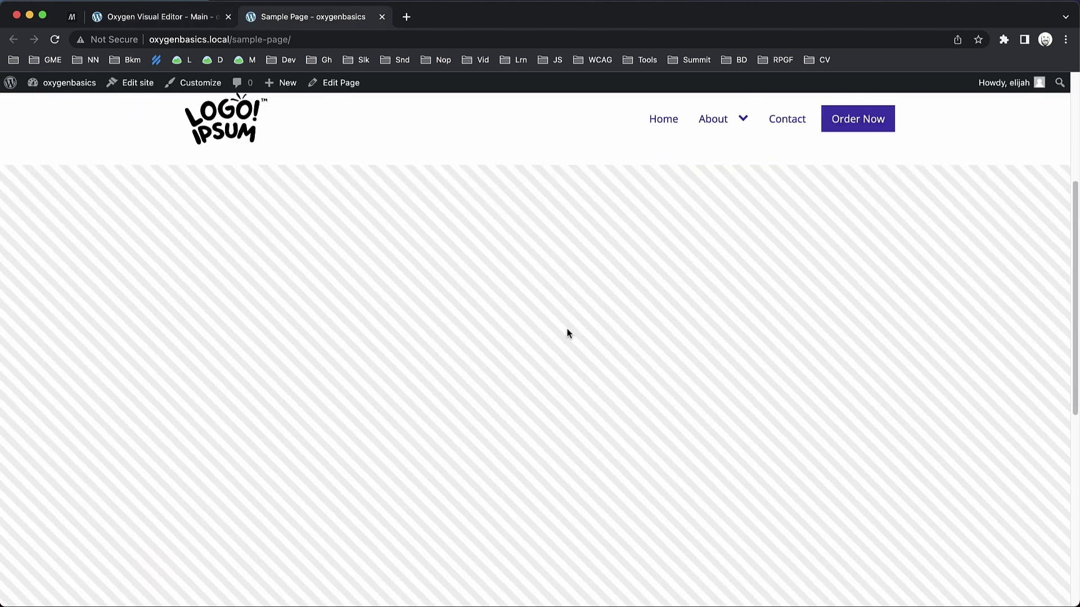
{"action": "scroll", "coordinate": [566, 332], "scroll_direction": "up", "scroll_amount": 1}
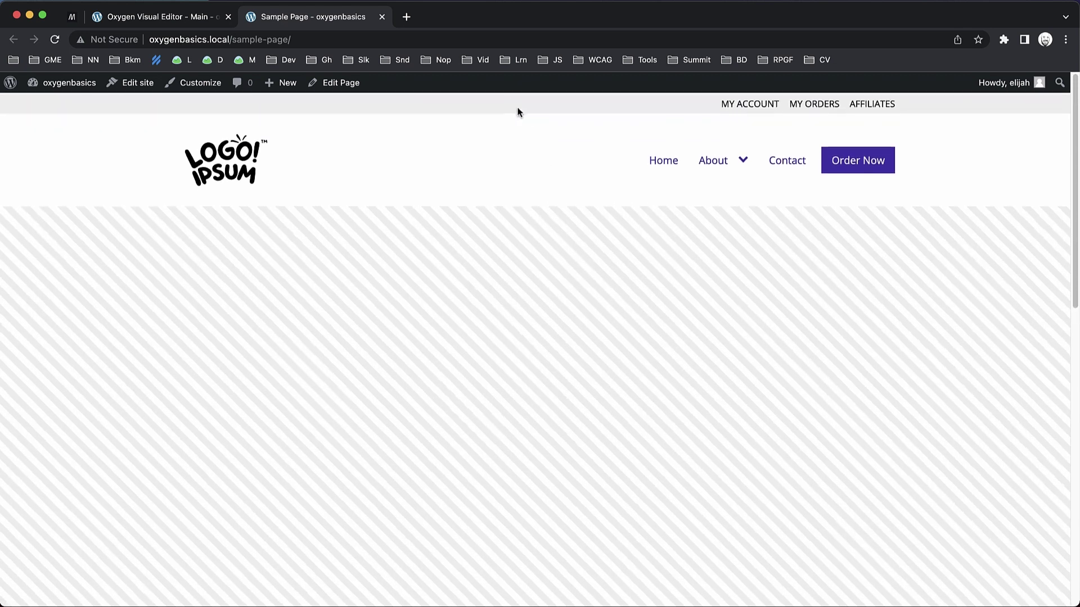
{"action": "scroll", "coordinate": [506, 104], "scroll_direction": "down", "scroll_amount": 1}
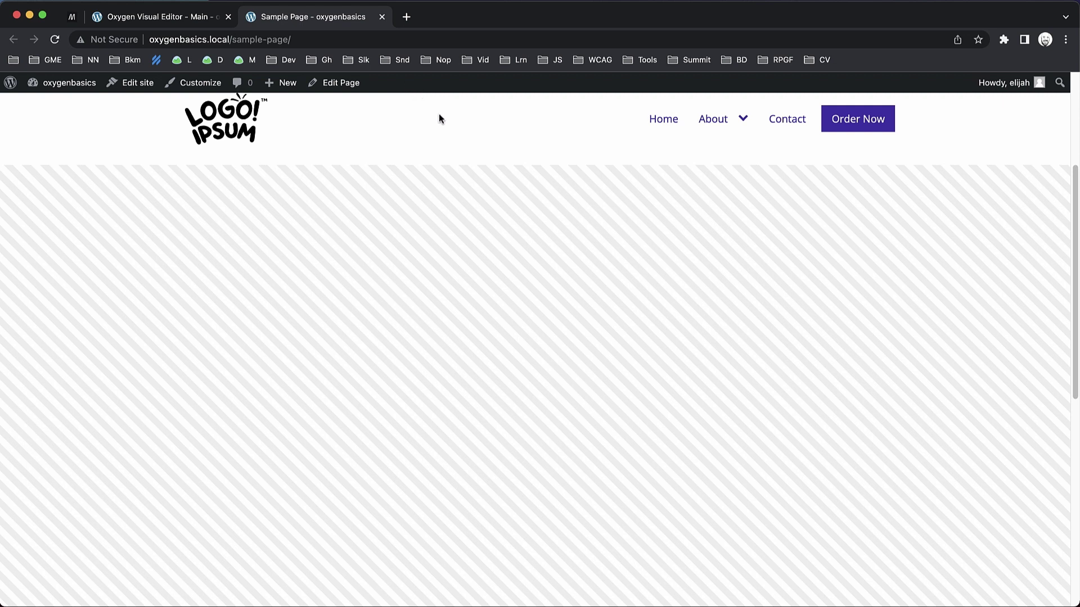
{"action": "scroll", "coordinate": [434, 190], "scroll_direction": "up", "scroll_amount": 1}
{"action": "mouse_move", "coordinate": [729, 160]}
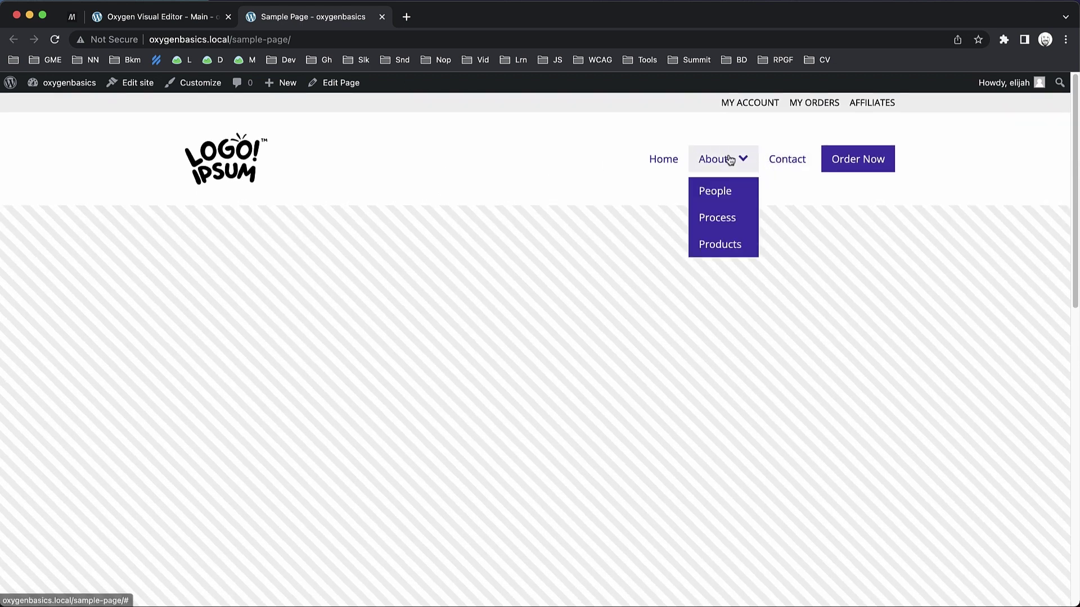
{"action": "scroll", "coordinate": [435, 142], "scroll_direction": "down", "scroll_amount": 1}
{"action": "scroll", "coordinate": [436, 144], "scroll_direction": "up", "scroll_amount": 1}
{"action": "scroll", "coordinate": [446, 190], "scroll_direction": "down", "scroll_amount": 2}
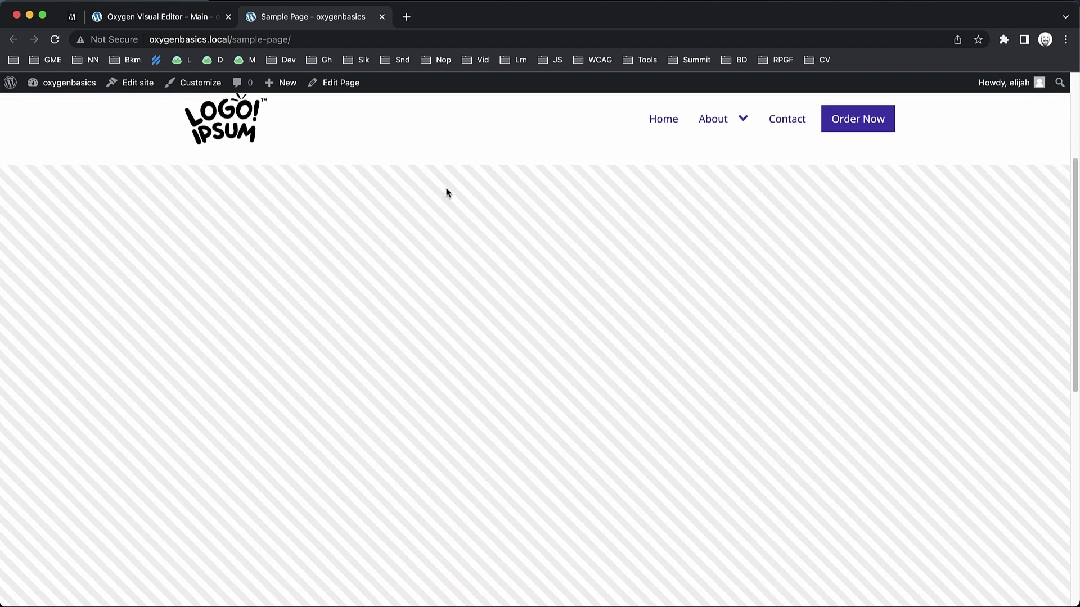
{"action": "scroll", "coordinate": [446, 191], "scroll_direction": "up", "scroll_amount": 1}
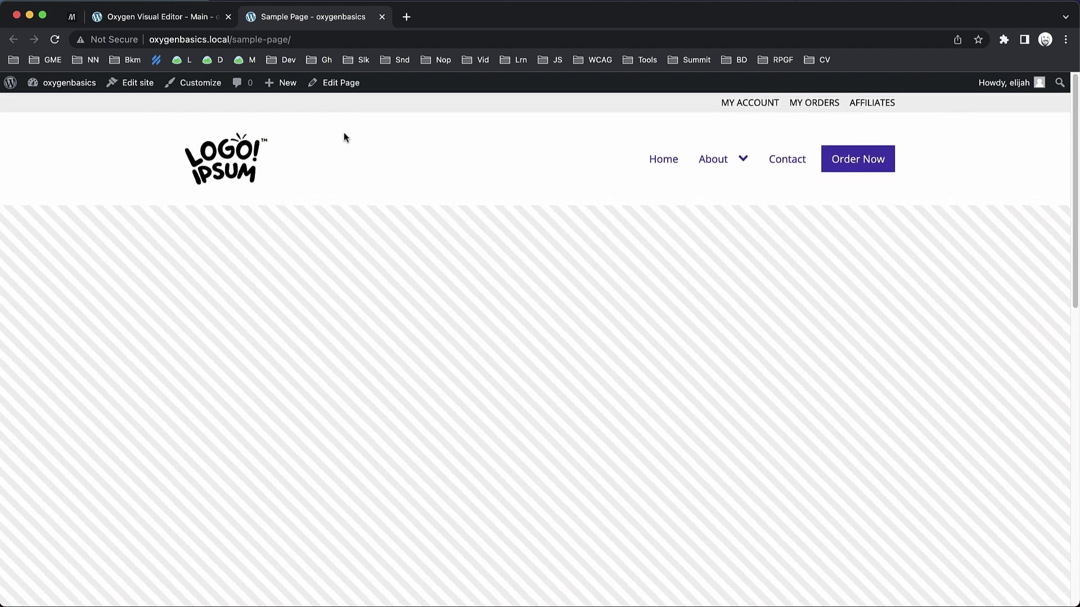
{"action": "left_click", "coordinate": [205, 18]}
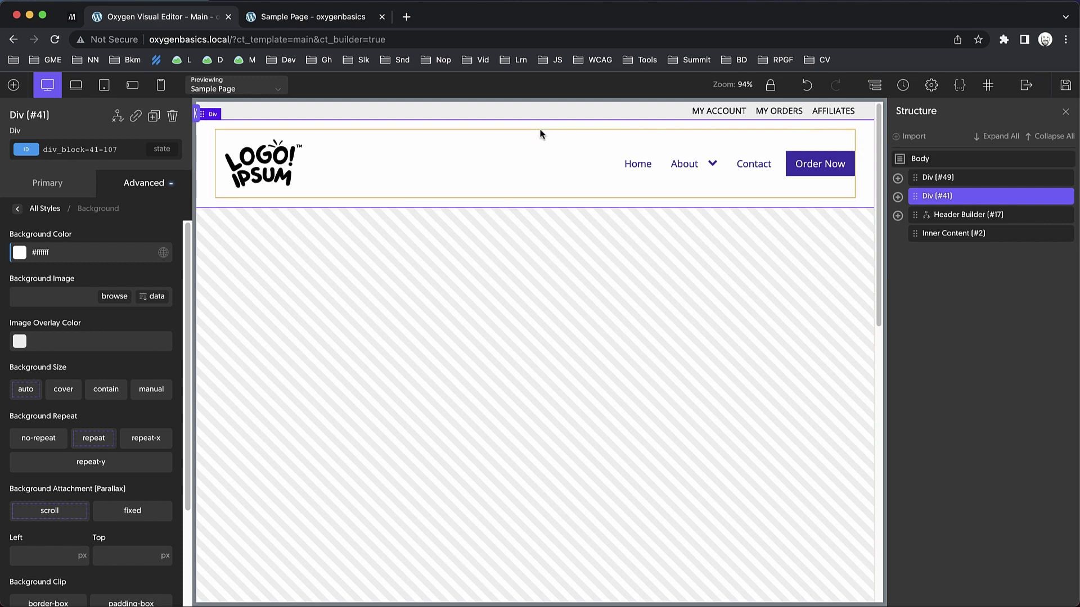
Add a Section and move it out of Div #41 so it sits below the header.
{"action": "left_click", "coordinate": [14, 85]}
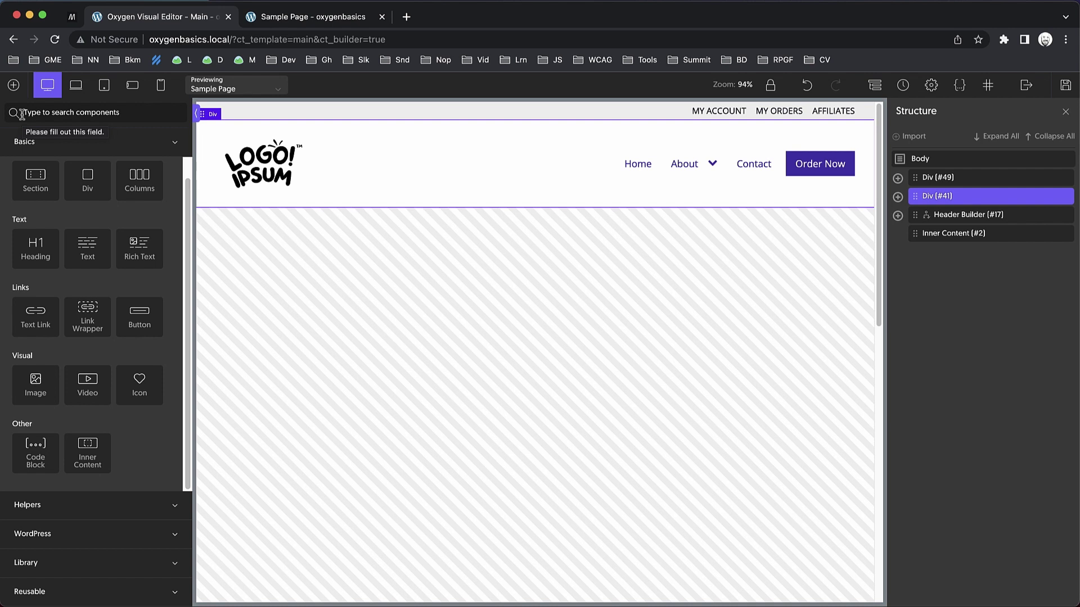
{"action": "type", "text": "sectio"}
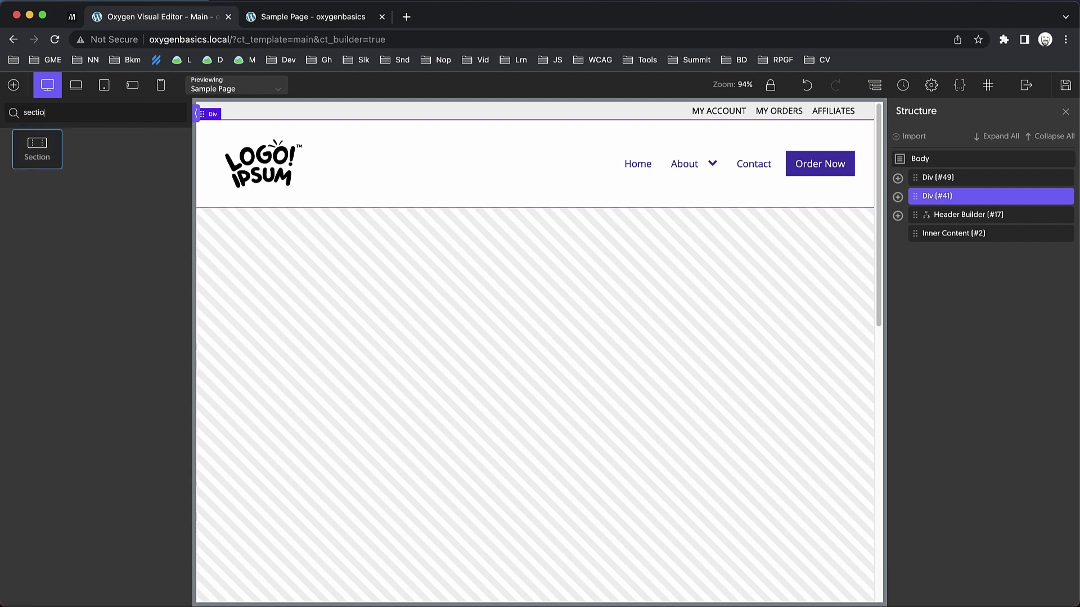
{"action": "type", "text": "n"}
{"action": "key", "text": "Return"}
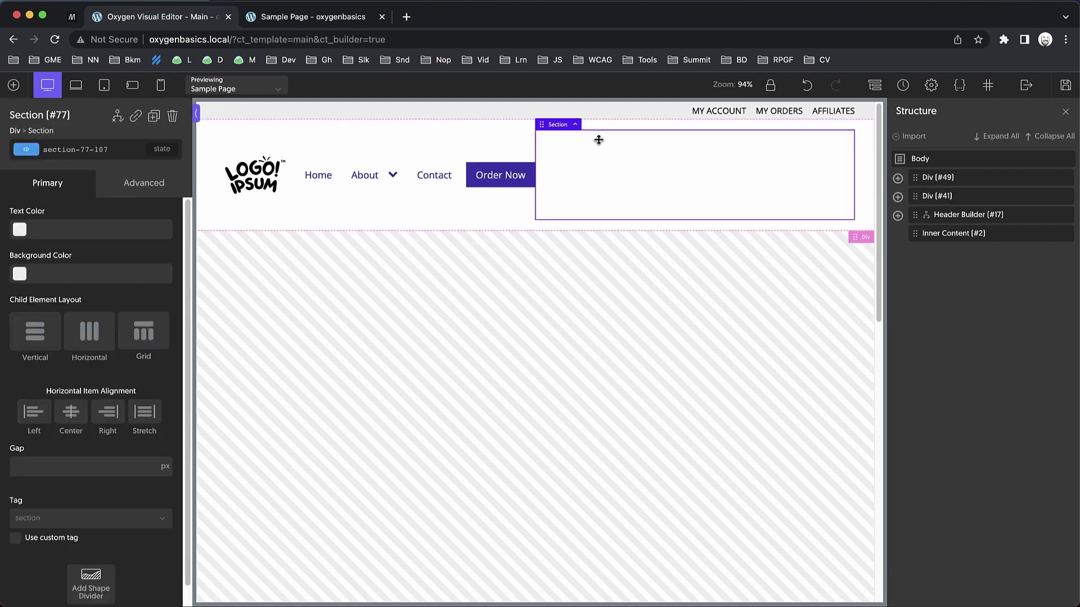
{"action": "left_click", "coordinate": [897, 196]}
{"action": "left_click_drag", "start_coordinate": [968, 270], "coordinate": [941, 217]}
{"action": "left_click", "coordinate": [897, 216]}
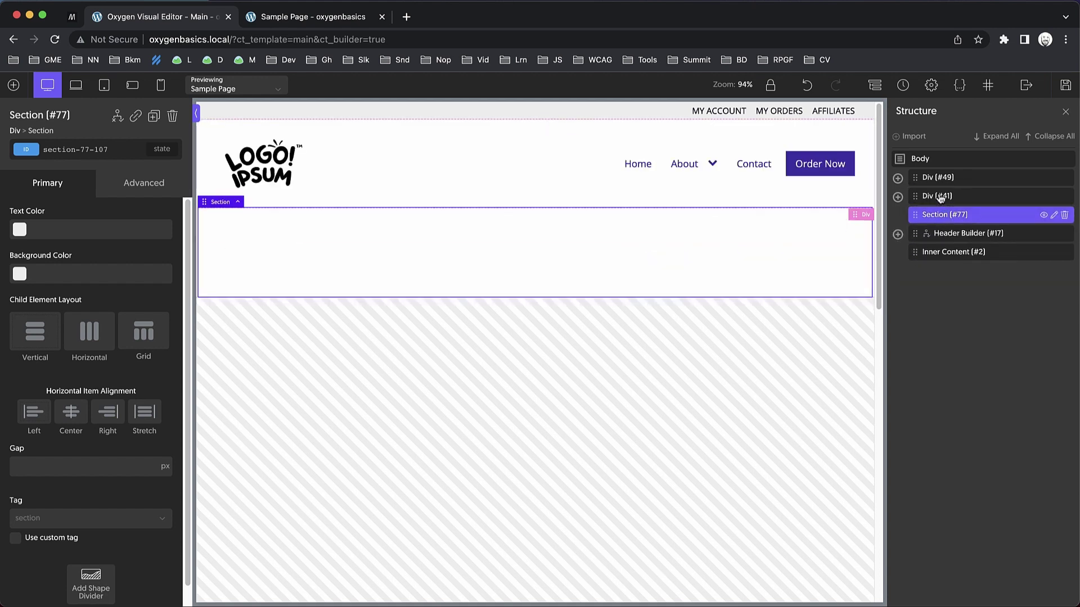
Set the Section's height to 90 vh.
{"action": "left_click", "coordinate": [142, 192]}
{"action": "left_click", "coordinate": [134, 263]}
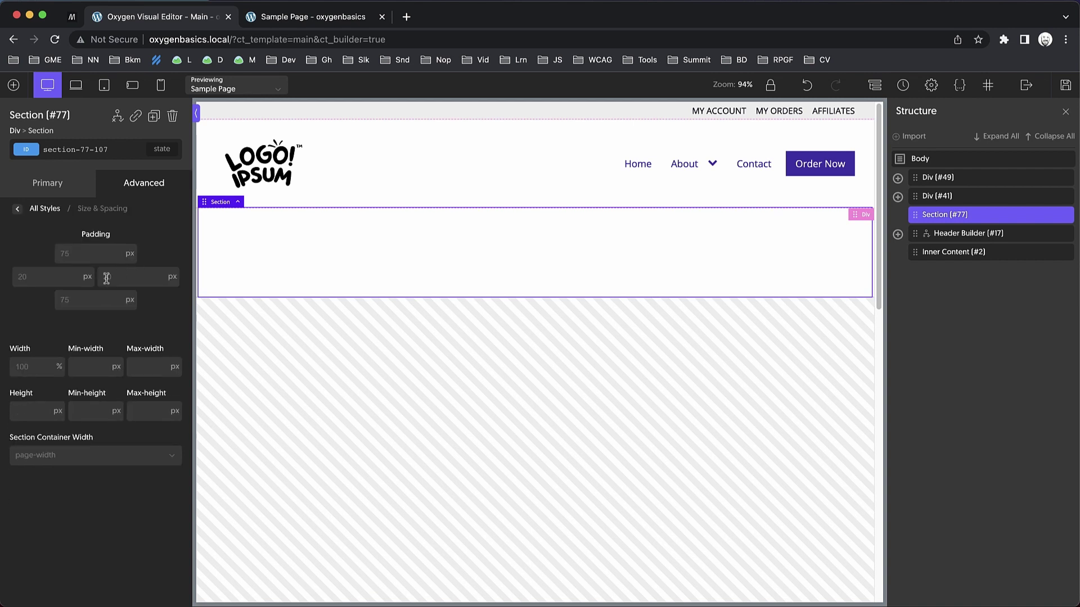
{"action": "mouse_move", "coordinate": [58, 411]}
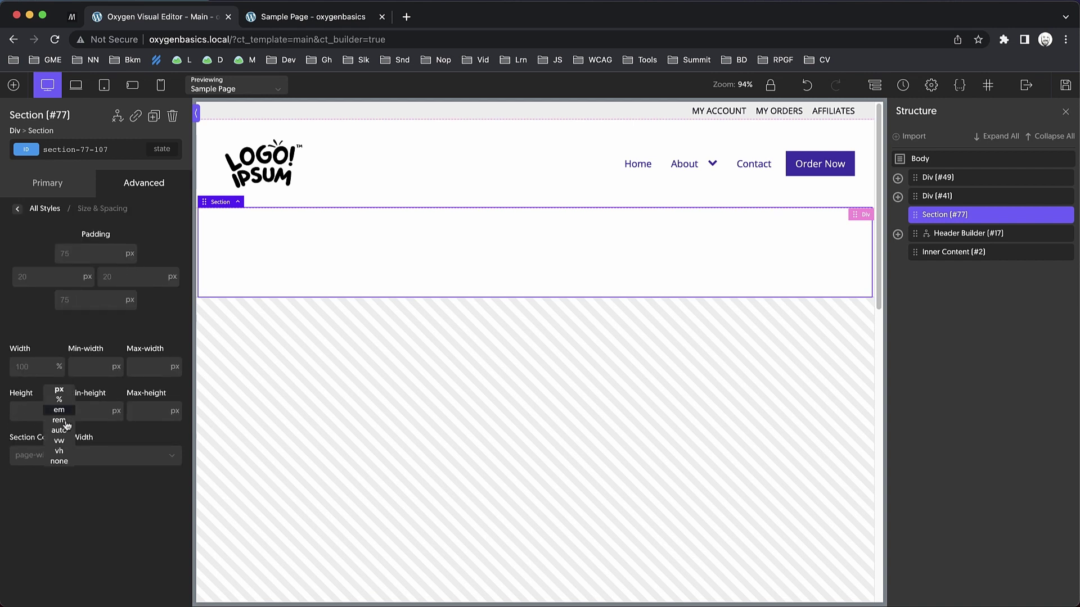
{"action": "left_click", "coordinate": [64, 453]}
{"action": "left_click", "coordinate": [34, 416]}
{"action": "type", "text": "90"}
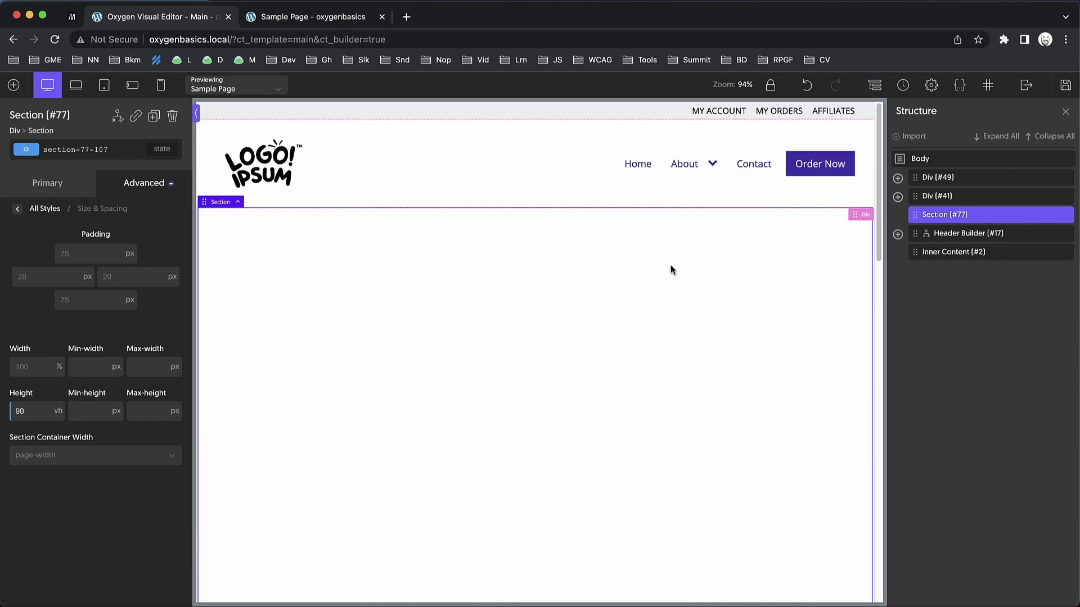
{"action": "left_click", "coordinate": [897, 198]}
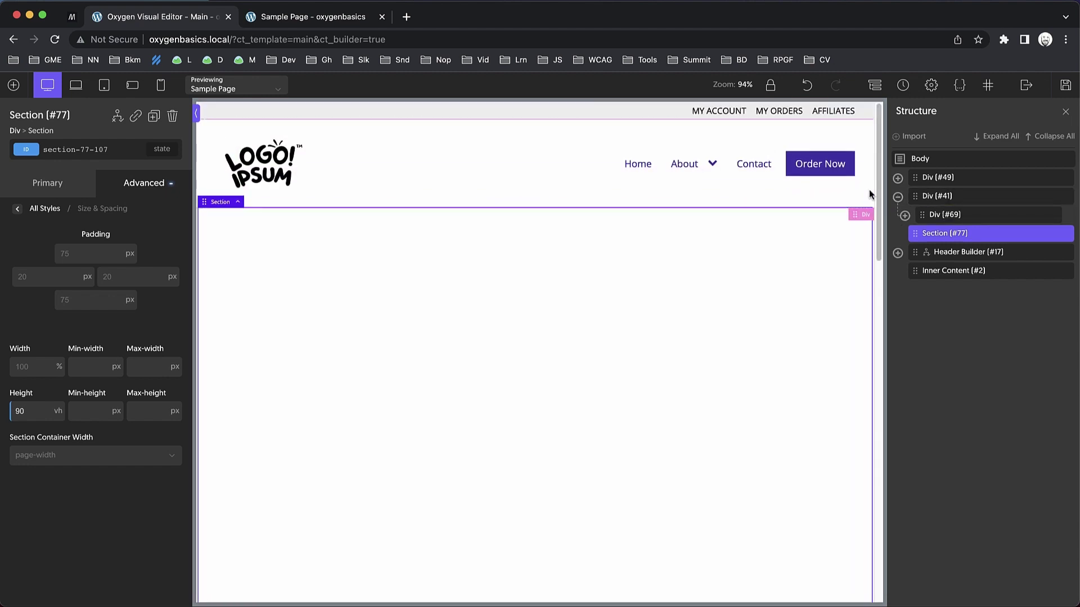
Nest header Div #69 inside Section #77, deleting the top-bar Div #49 and empty Div #41.
{"action": "mouse_move", "coordinate": [936, 222]}
{"action": "left_click", "coordinate": [936, 221]}
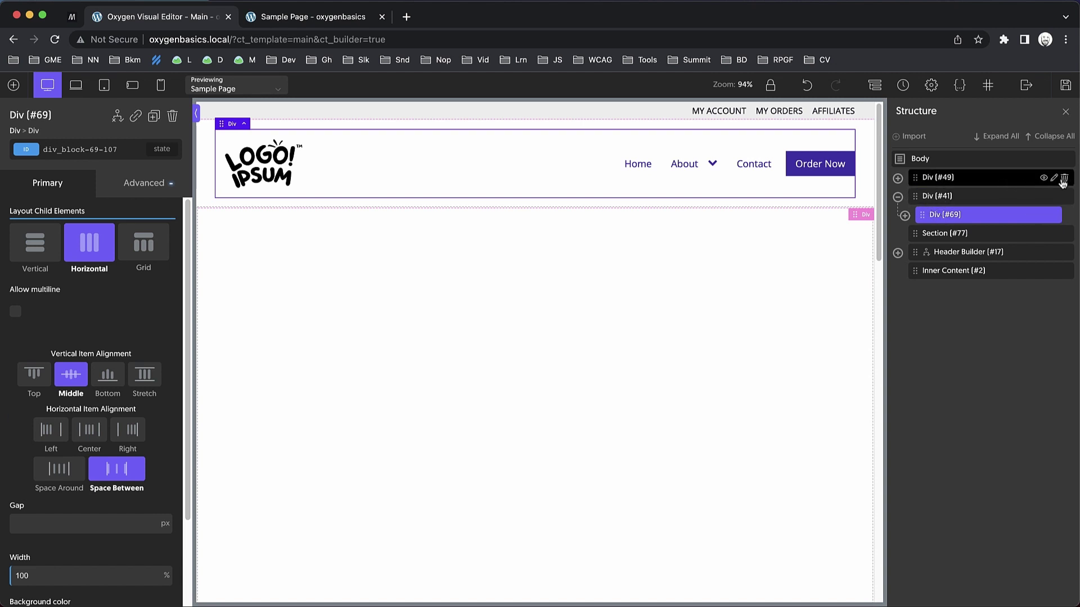
{"action": "left_click", "coordinate": [1065, 178]}
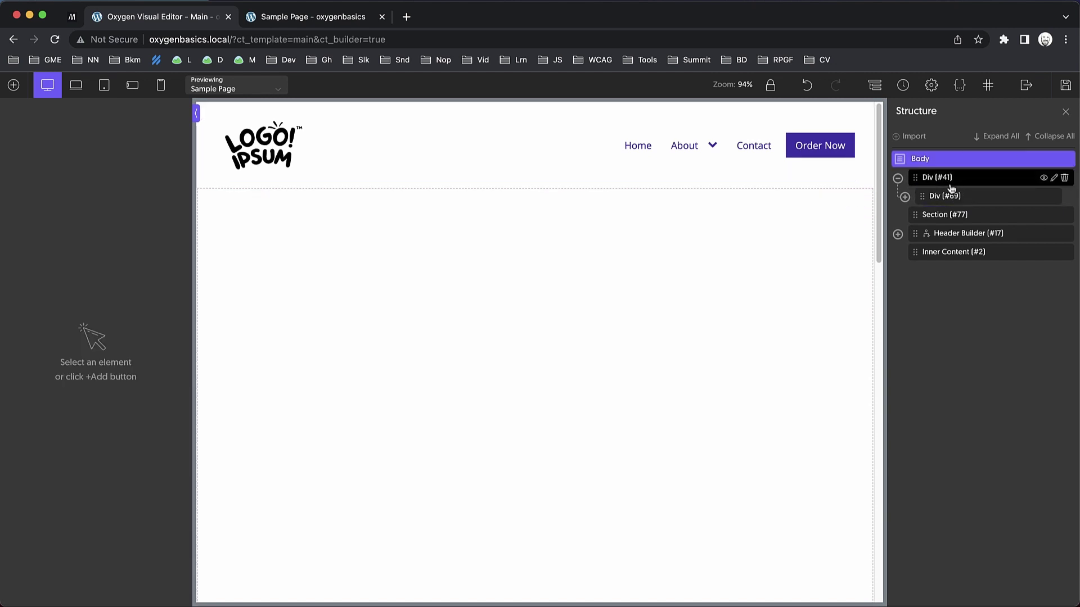
{"action": "left_click_drag", "start_coordinate": [951, 198], "coordinate": [978, 202]}
{"action": "left_click", "coordinate": [1065, 179]}
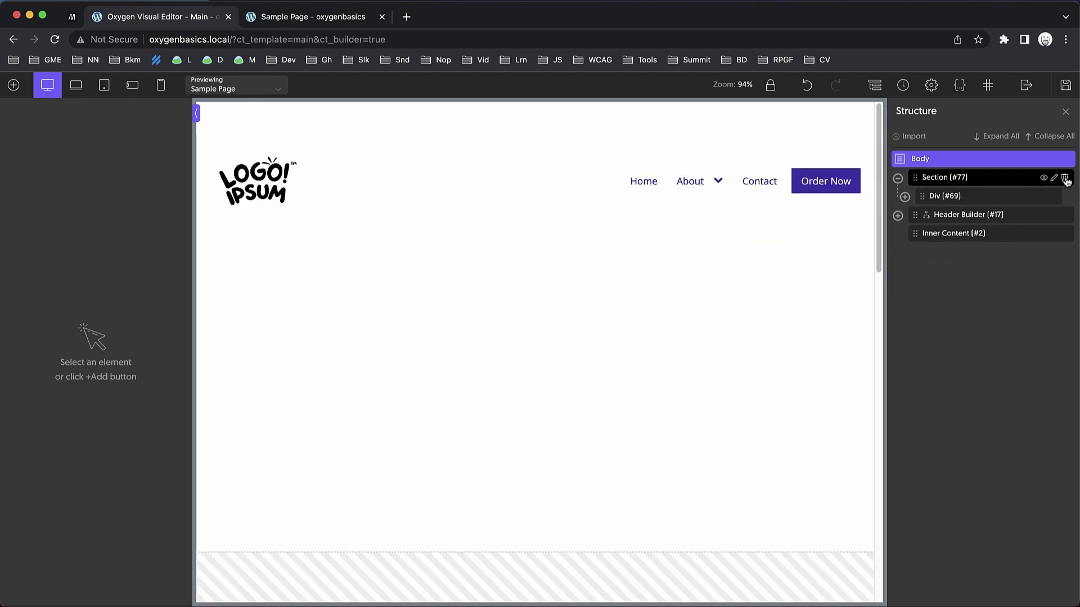
Reduce Section #77's top padding so the header sits near its top edge.
{"action": "left_click", "coordinate": [538, 140]}
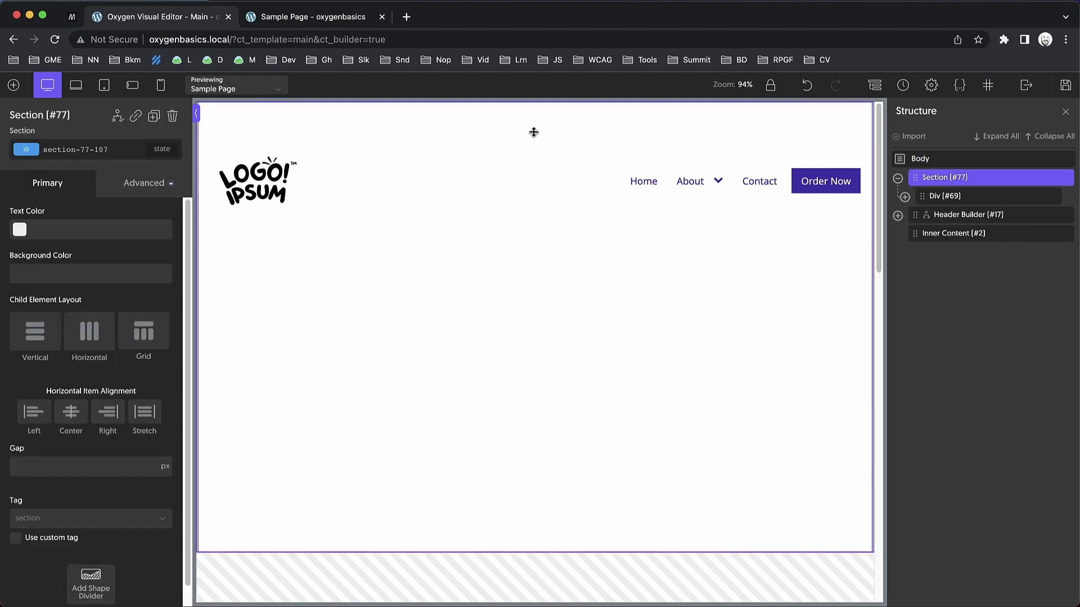
{"action": "left_click_drag", "start_coordinate": [537, 140], "coordinate": [537, 96]}
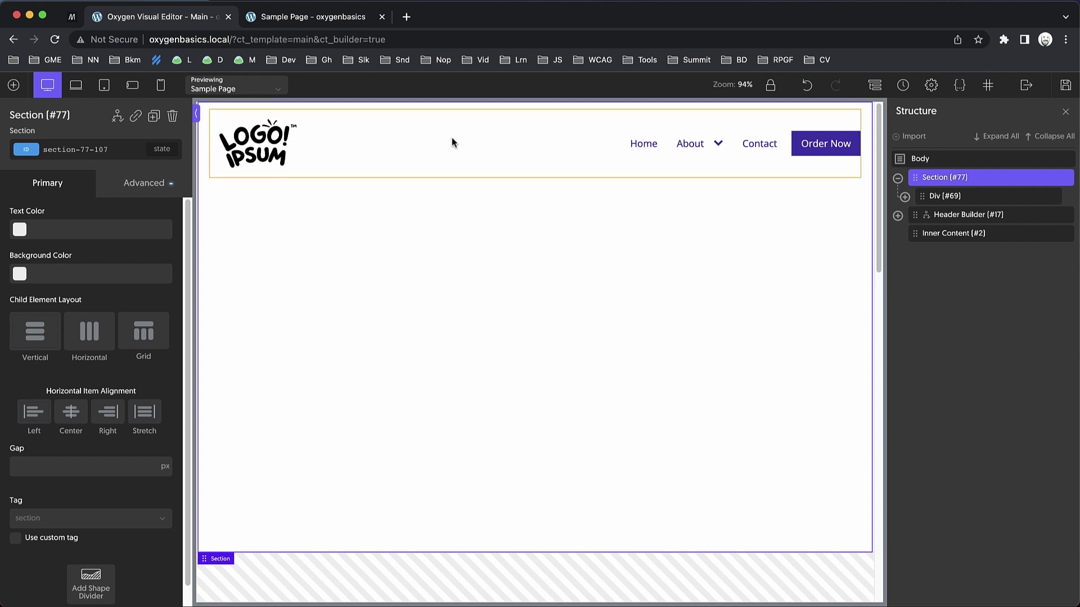
{"action": "left_click", "coordinate": [451, 137]}
{"action": "left_click", "coordinate": [133, 184]}
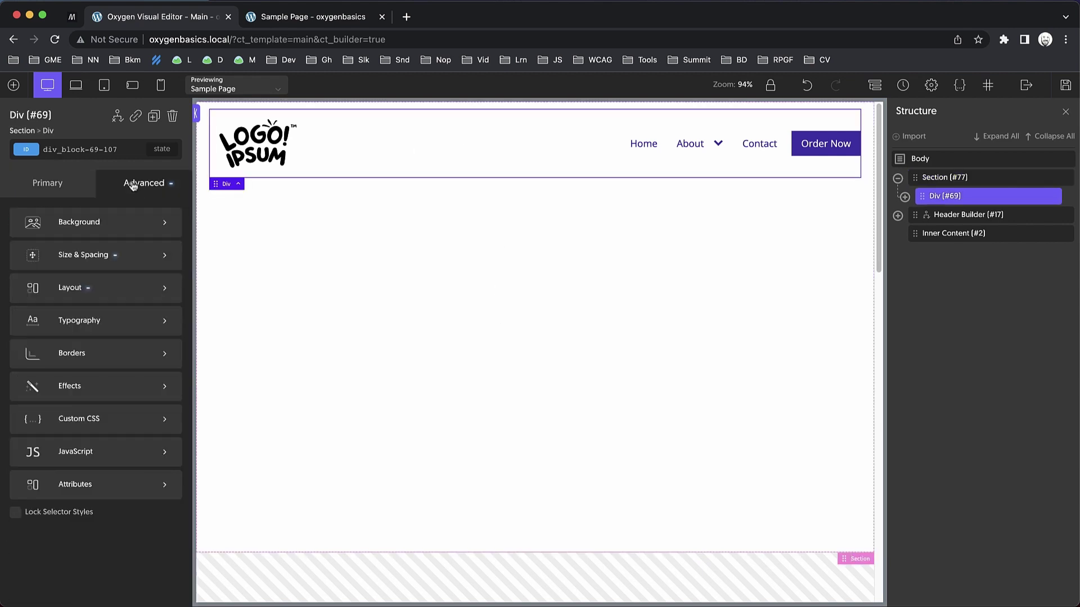
{"action": "left_click", "coordinate": [109, 226]}
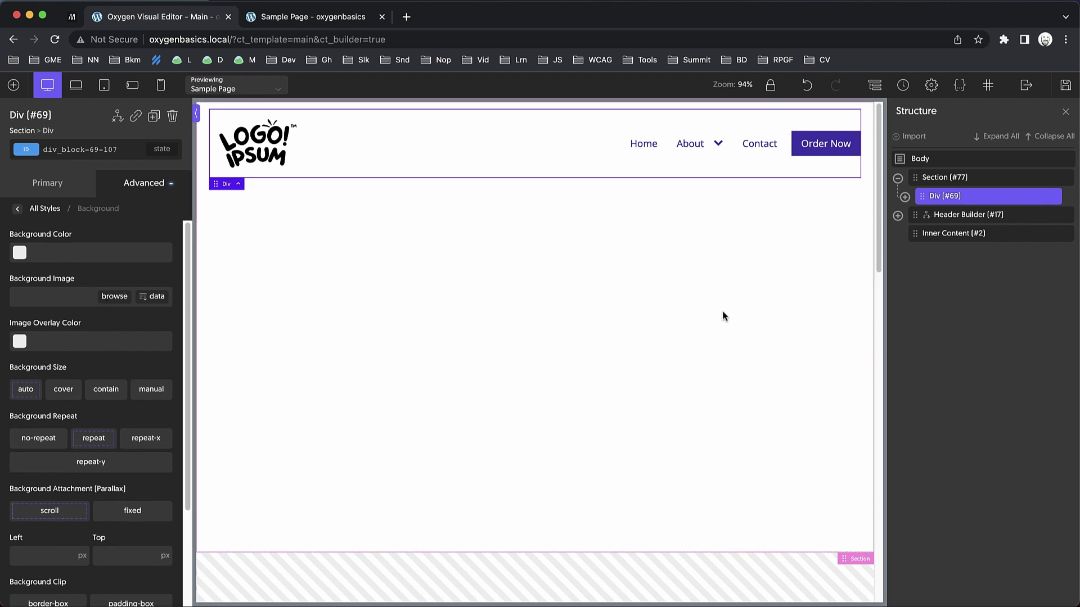
{"action": "left_click", "coordinate": [724, 313]}
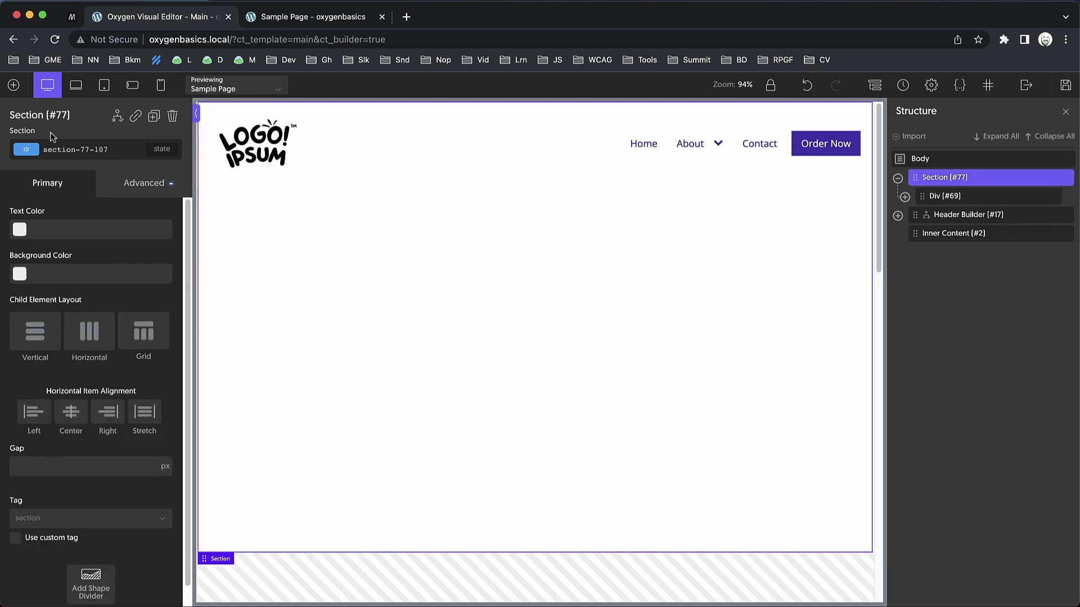
Add an Image element inside Section #77 and open the media library for its photo.
{"action": "left_click", "coordinate": [4, 86]}
{"action": "type", "text": "image"}
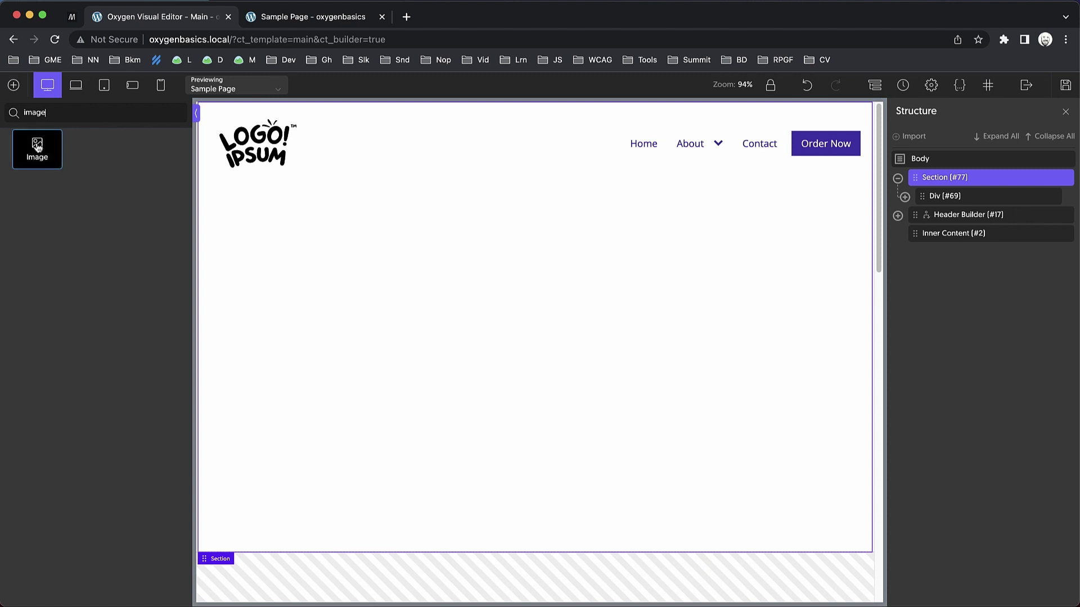
{"action": "left_click", "coordinate": [35, 149]}
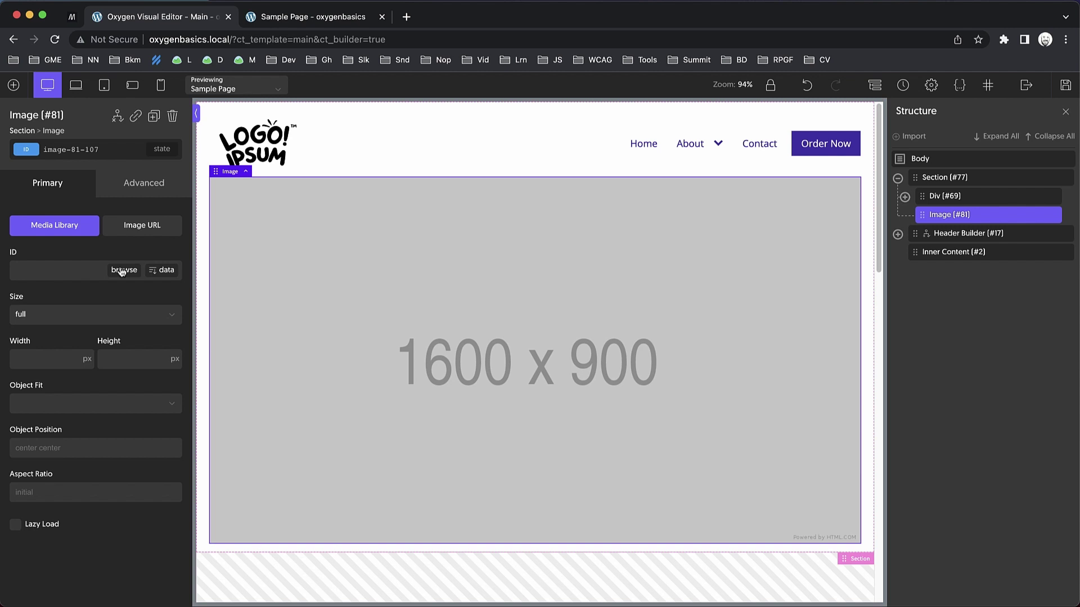
{"action": "left_click", "coordinate": [121, 272]}
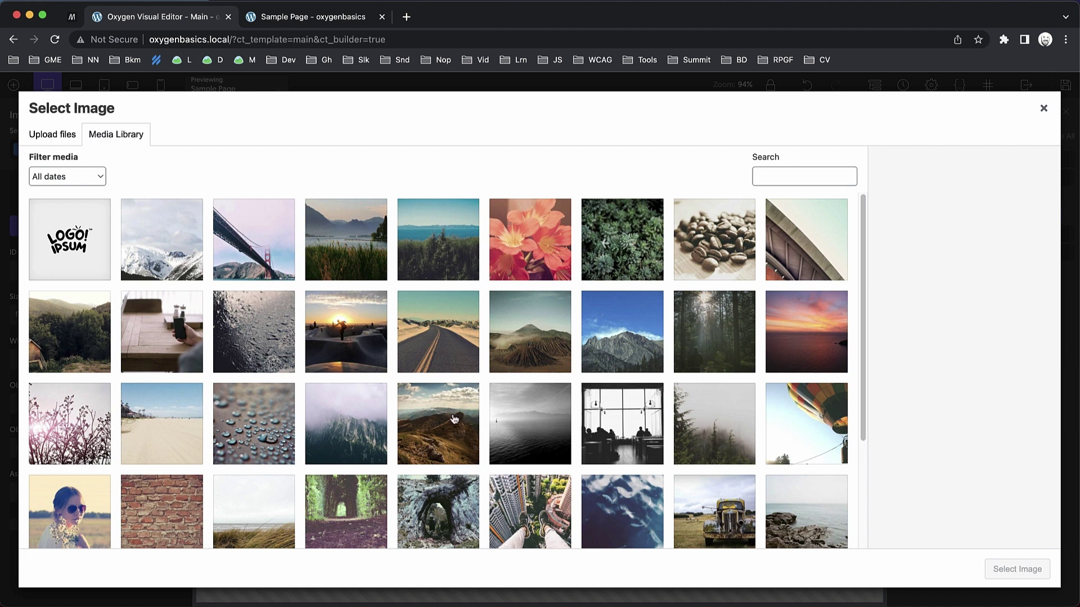
Choose the misty mountain photo from the media library for the Image element.
{"action": "scroll", "coordinate": [355, 430], "scroll_direction": "down", "scroll_amount": 5}
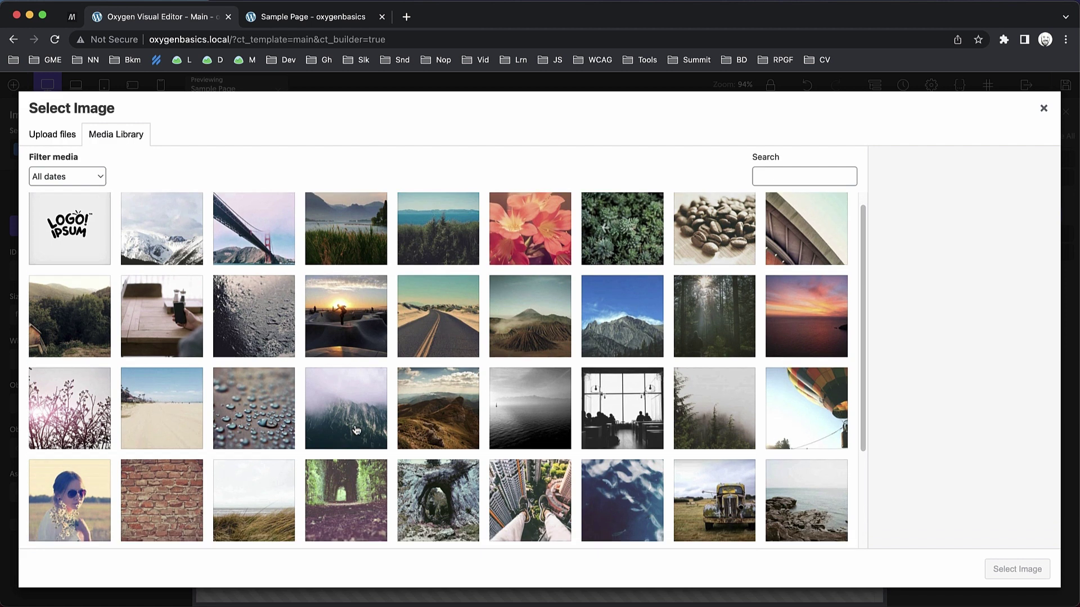
{"action": "scroll", "coordinate": [356, 430], "scroll_direction": "up", "scroll_amount": 2}
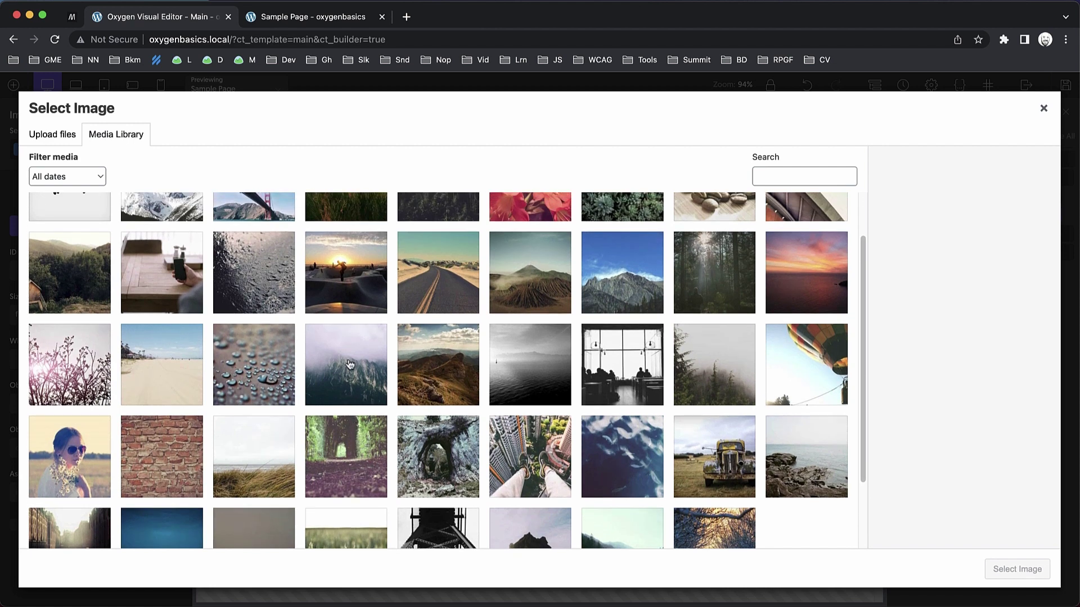
{"action": "left_click", "coordinate": [350, 367]}
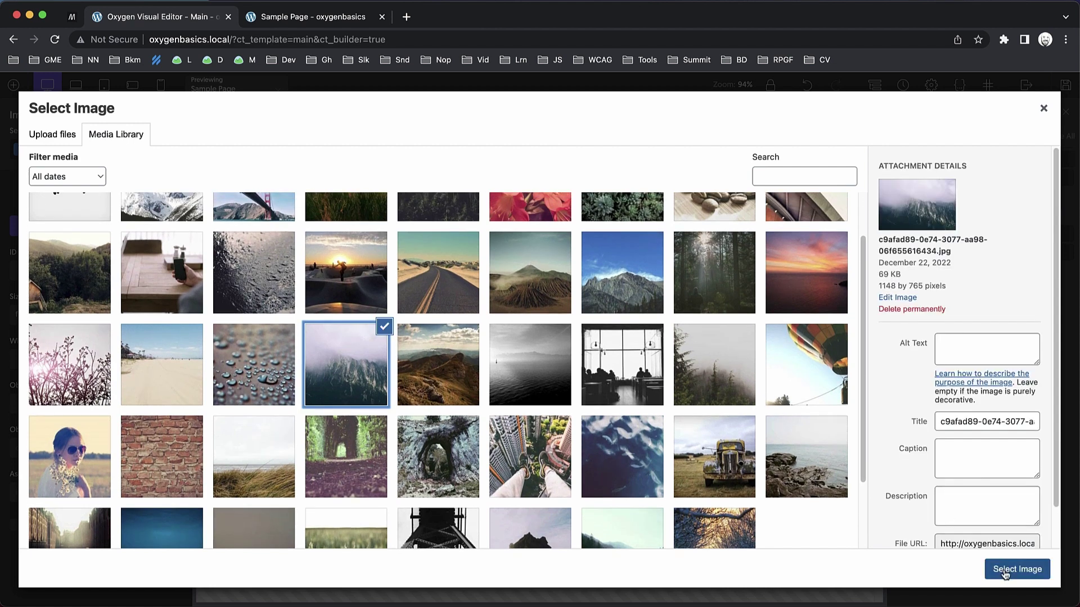
{"action": "left_click", "coordinate": [1006, 569]}
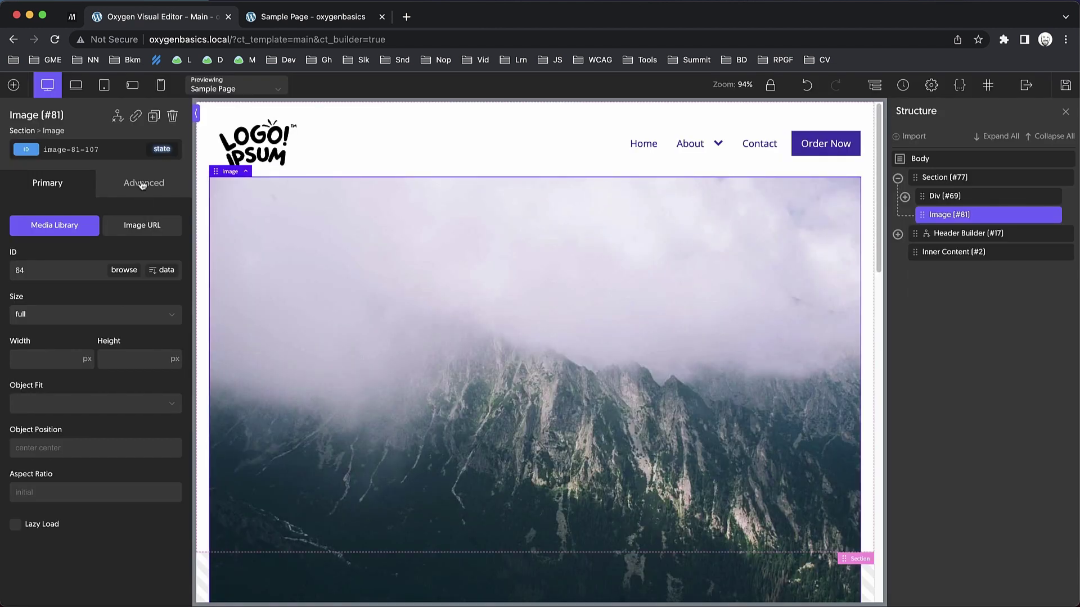
Set the image's position to absolute.
{"action": "left_click", "coordinate": [142, 187]}
{"action": "left_click", "coordinate": [127, 288]}
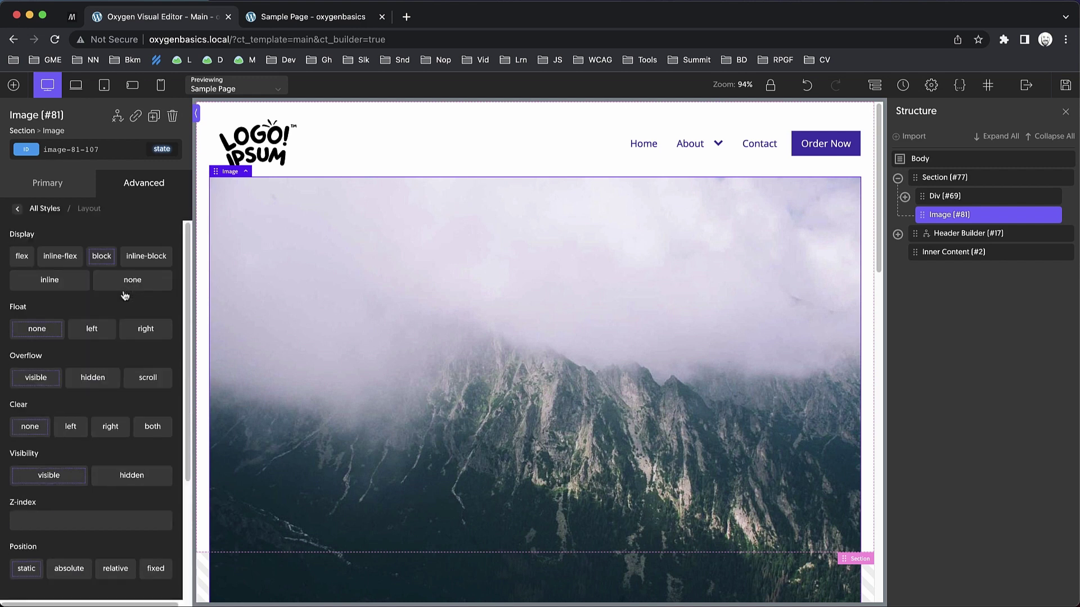
{"action": "scroll", "coordinate": [111, 363], "scroll_direction": "down", "scroll_amount": 2}
{"action": "scroll", "coordinate": [111, 363], "scroll_direction": "down", "scroll_amount": 1}
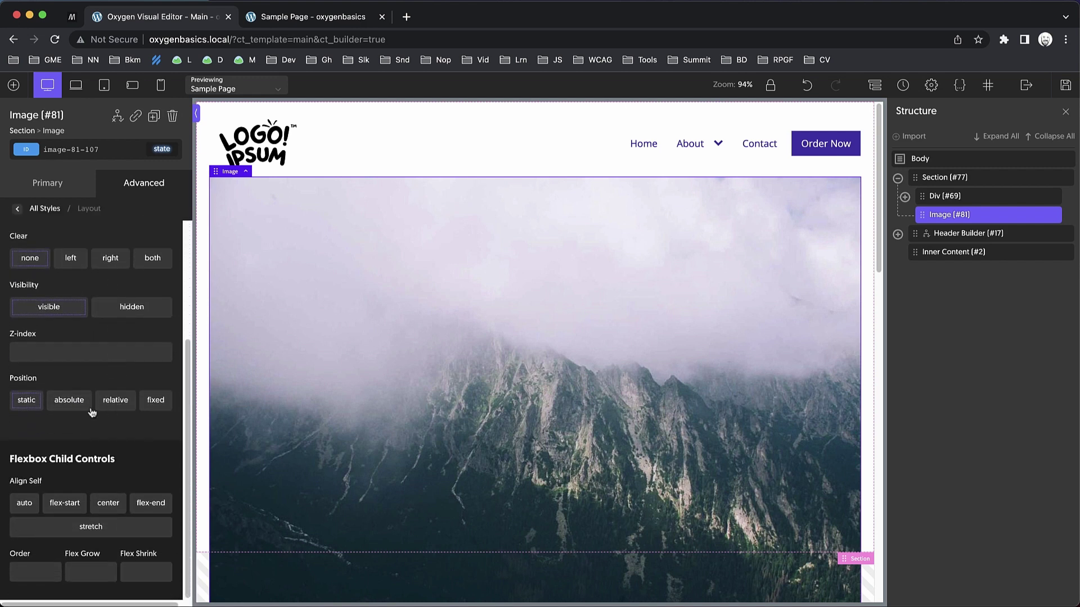
{"action": "left_click", "coordinate": [61, 403]}
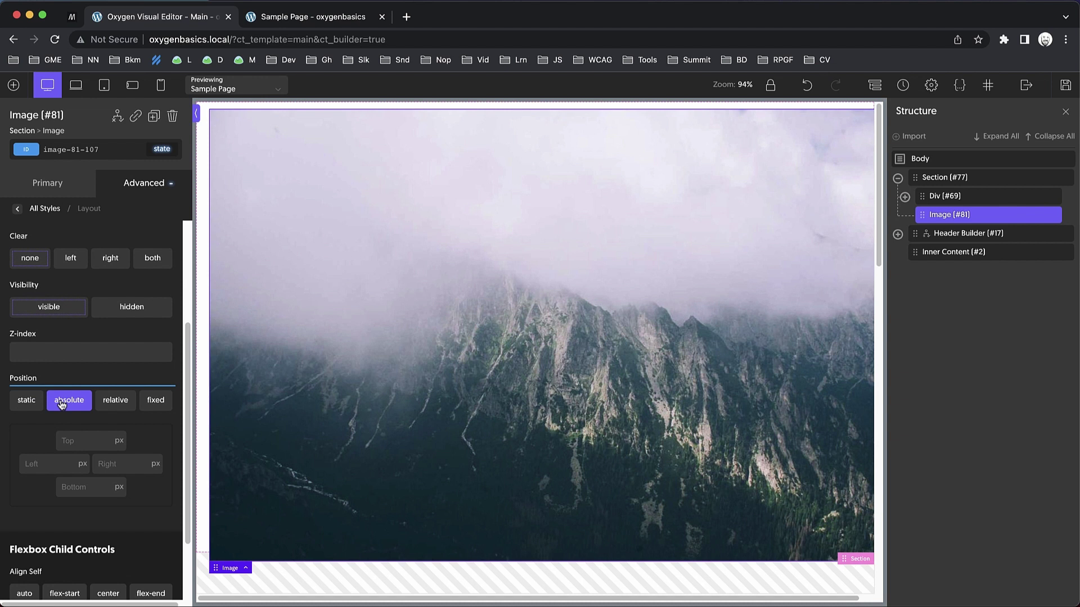
Set the Section's position to relative.
{"action": "left_click", "coordinate": [960, 178]}
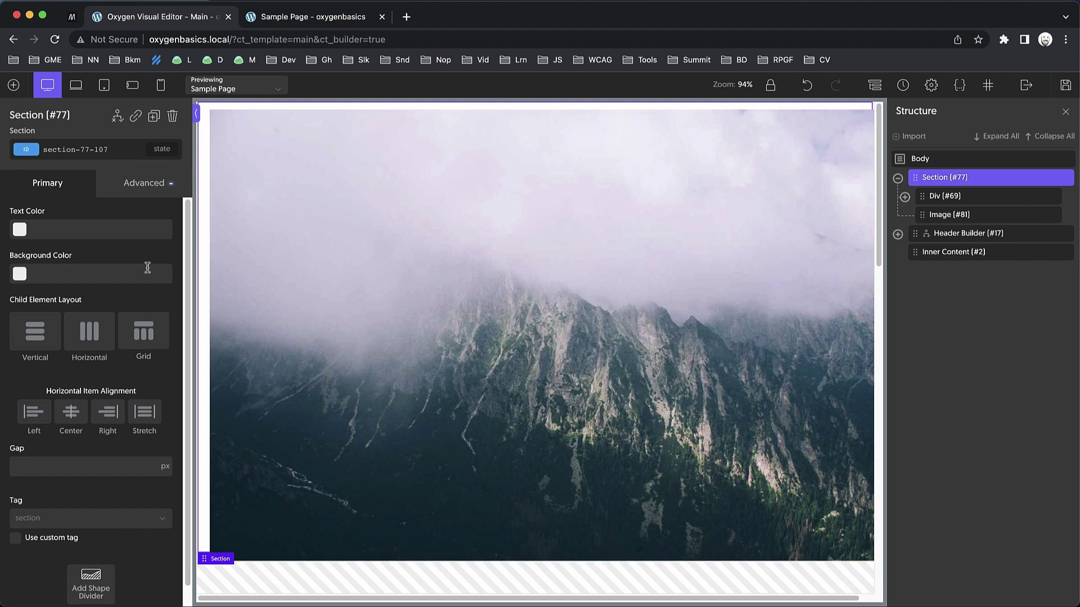
{"action": "left_click", "coordinate": [127, 182]}
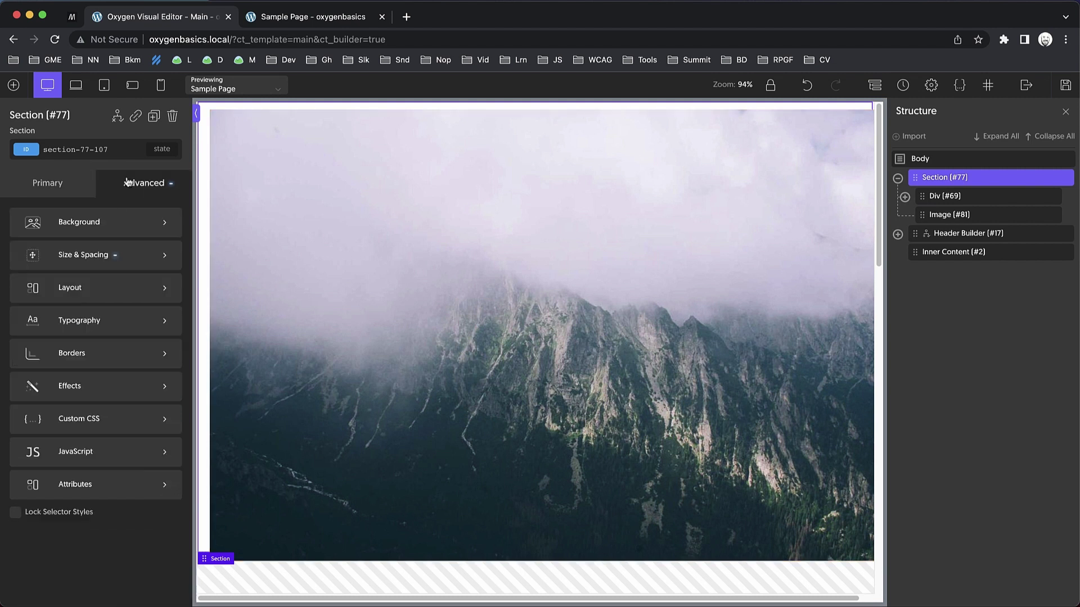
{"action": "left_click", "coordinate": [125, 295]}
{"action": "scroll", "coordinate": [129, 394], "scroll_direction": "down", "scroll_amount": 10}
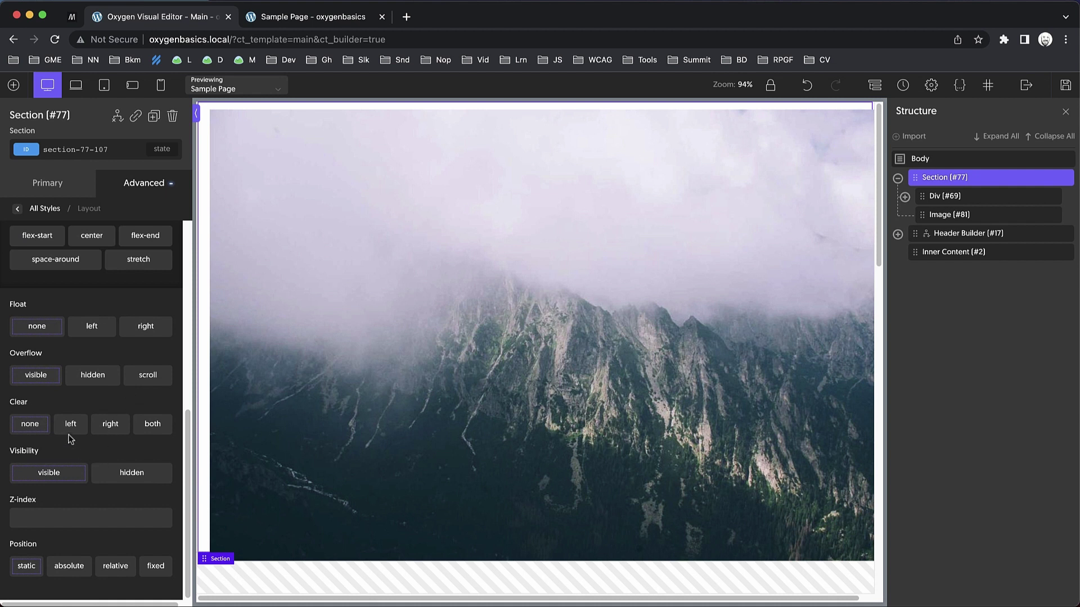
{"action": "left_click", "coordinate": [119, 569]}
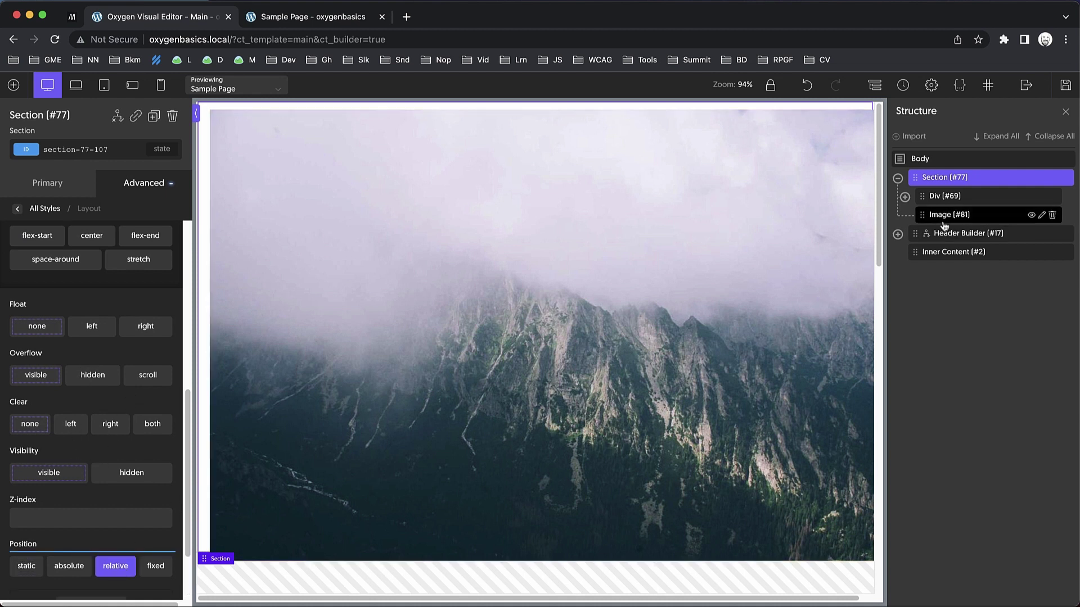
Make the image 100% wide and give it custom CSS 'inset: 0'.
{"action": "left_click", "coordinate": [917, 215]}
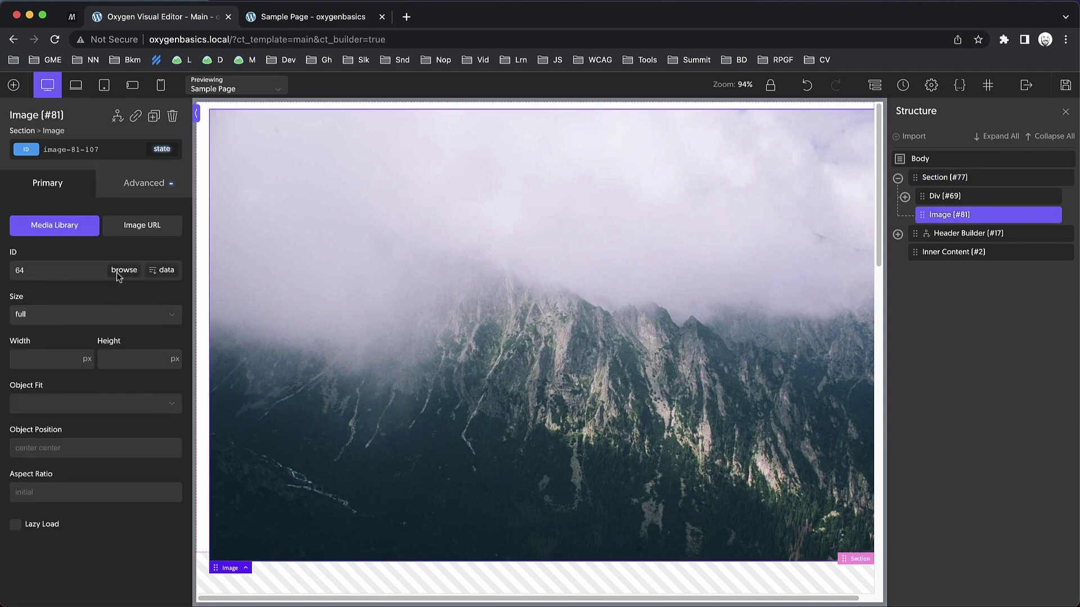
{"action": "left_click", "coordinate": [78, 359]}
{"action": "type", "text": "100"}
{"action": "left_click", "coordinate": [132, 195]}
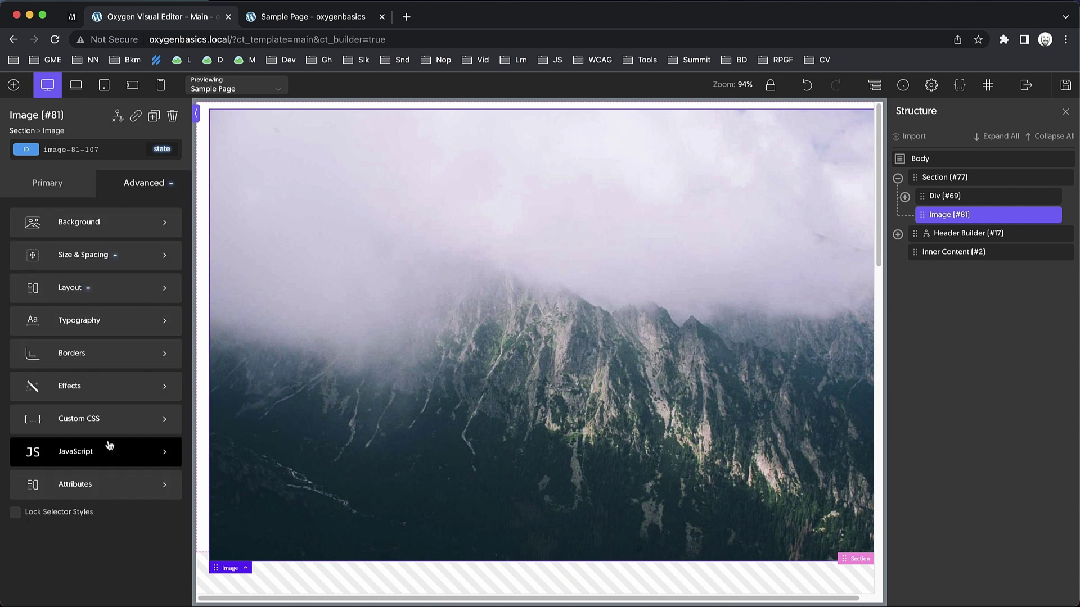
{"action": "left_click", "coordinate": [113, 419]}
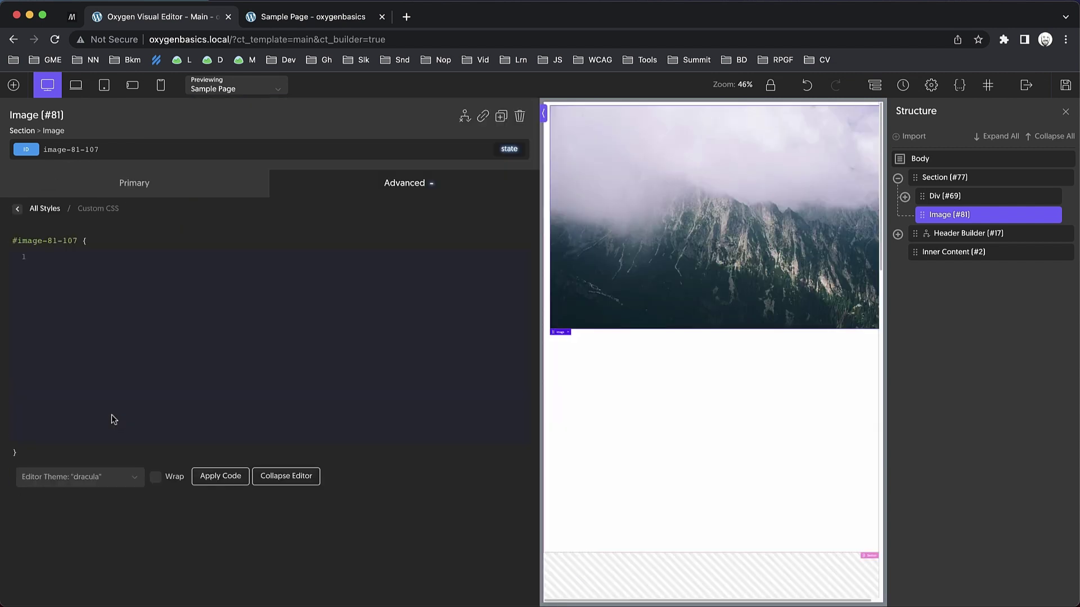
{"action": "type", "text": "inset"}
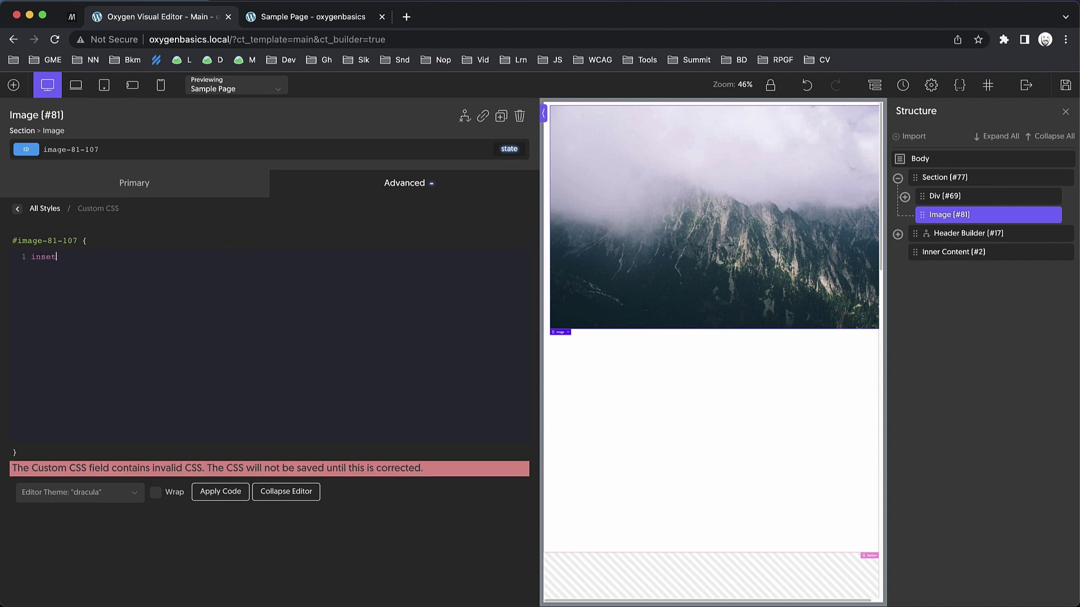
{"action": "type", "text": ": 0;"}
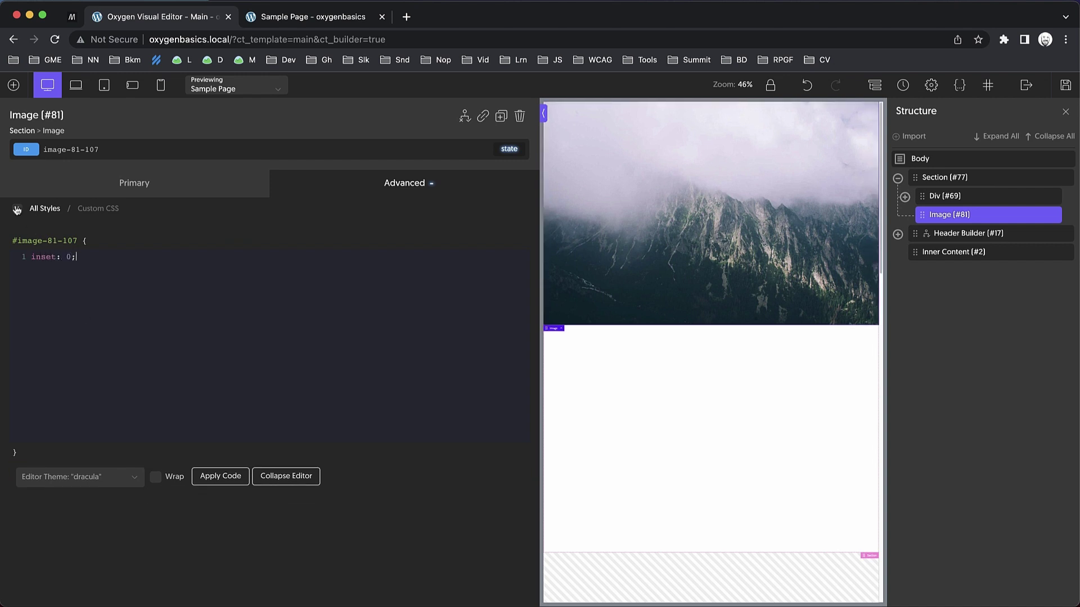
{"action": "left_click", "coordinate": [17, 210]}
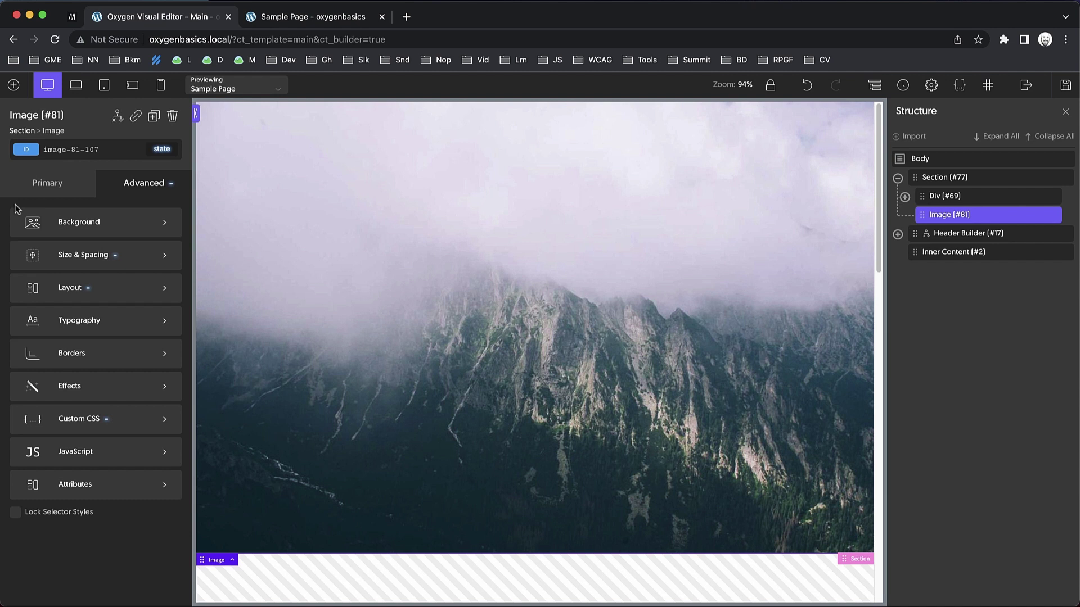
Set the image's object fit to cover.
{"action": "left_click", "coordinate": [22, 195]}
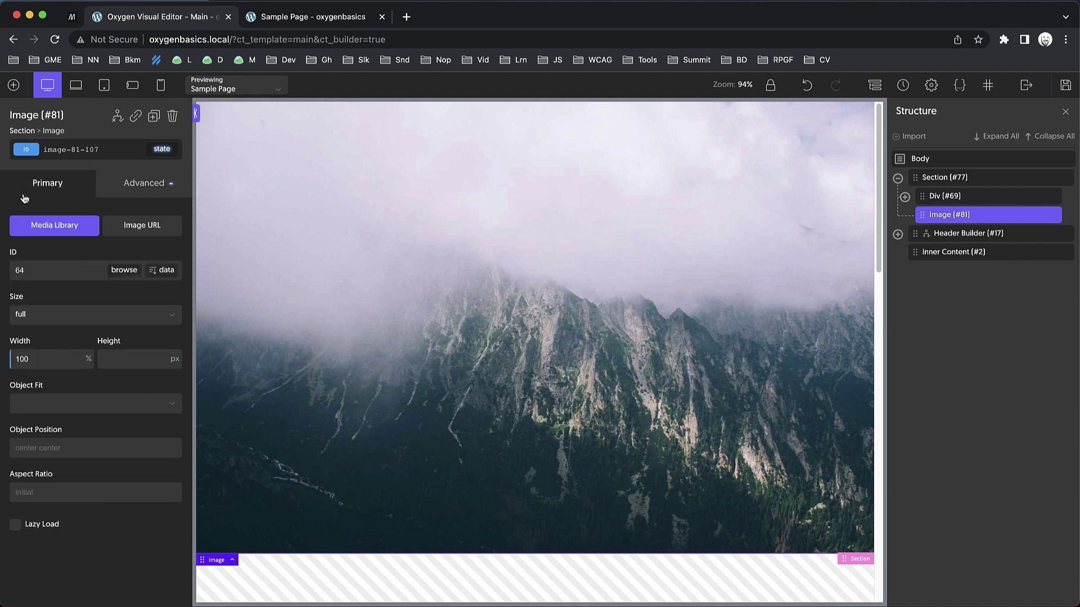
{"action": "left_click", "coordinate": [103, 407]}
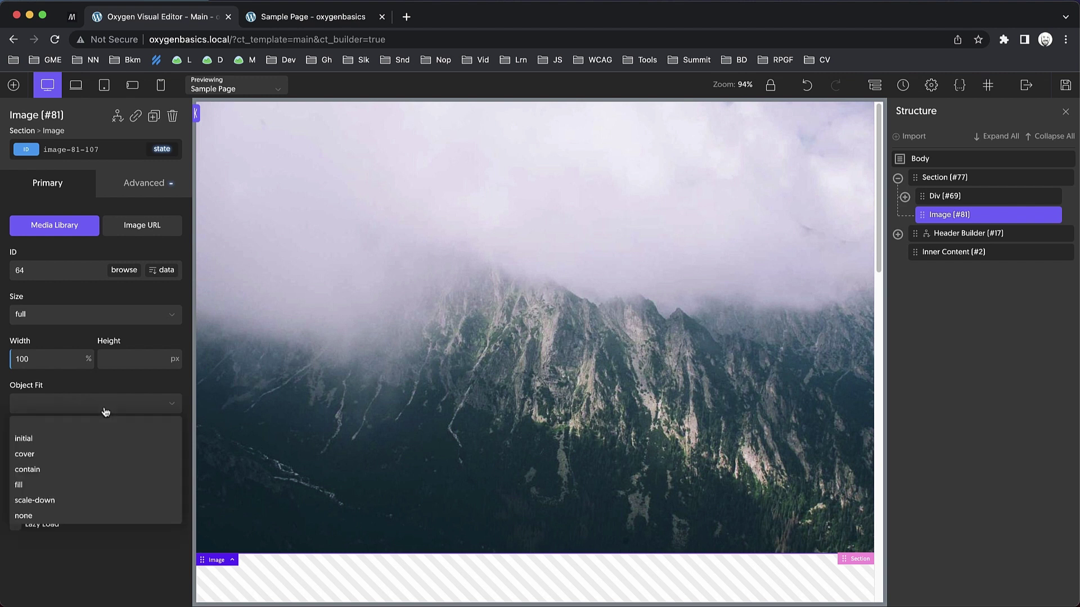
{"action": "left_click", "coordinate": [67, 450]}
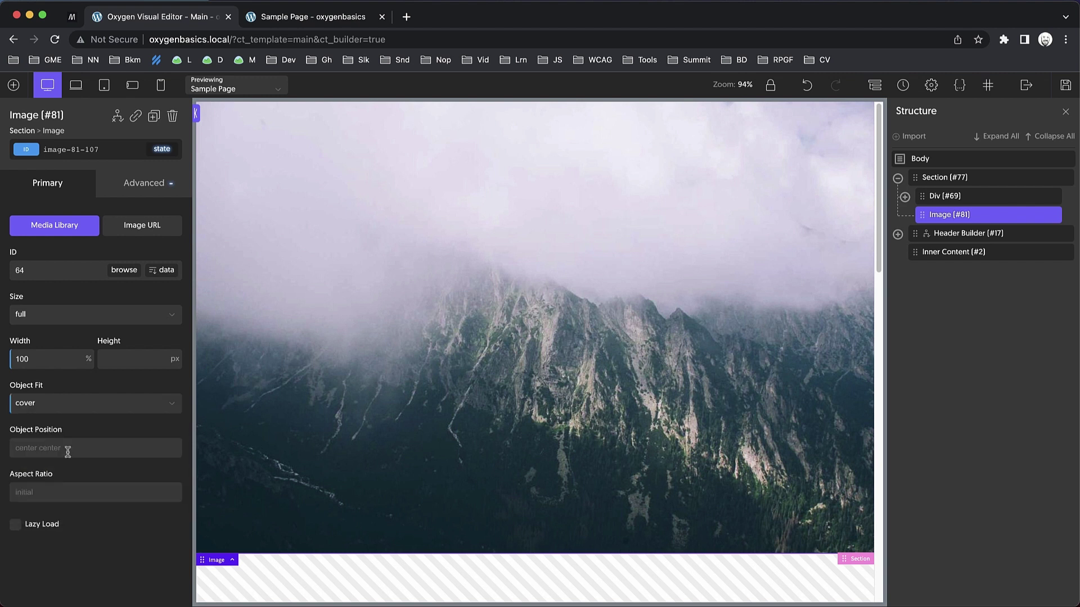
Make the Section clip any overflowing content.
{"action": "left_click", "coordinate": [985, 178]}
{"action": "left_click", "coordinate": [118, 193]}
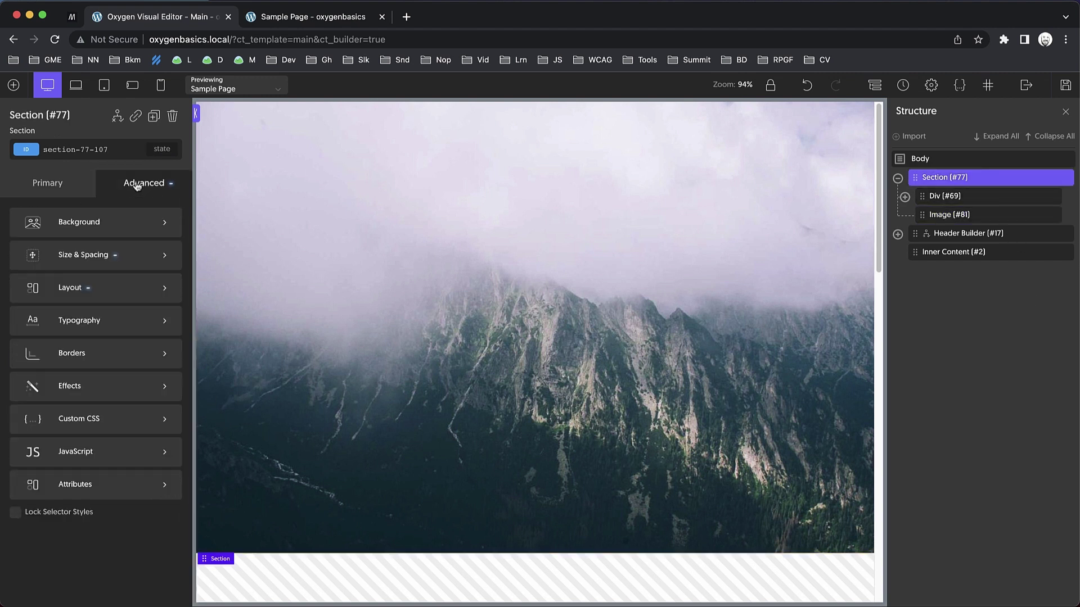
{"action": "left_click", "coordinate": [111, 292]}
{"action": "scroll", "coordinate": [112, 291], "scroll_direction": "down", "scroll_amount": 4}
{"action": "scroll", "coordinate": [112, 292], "scroll_direction": "down", "scroll_amount": 2}
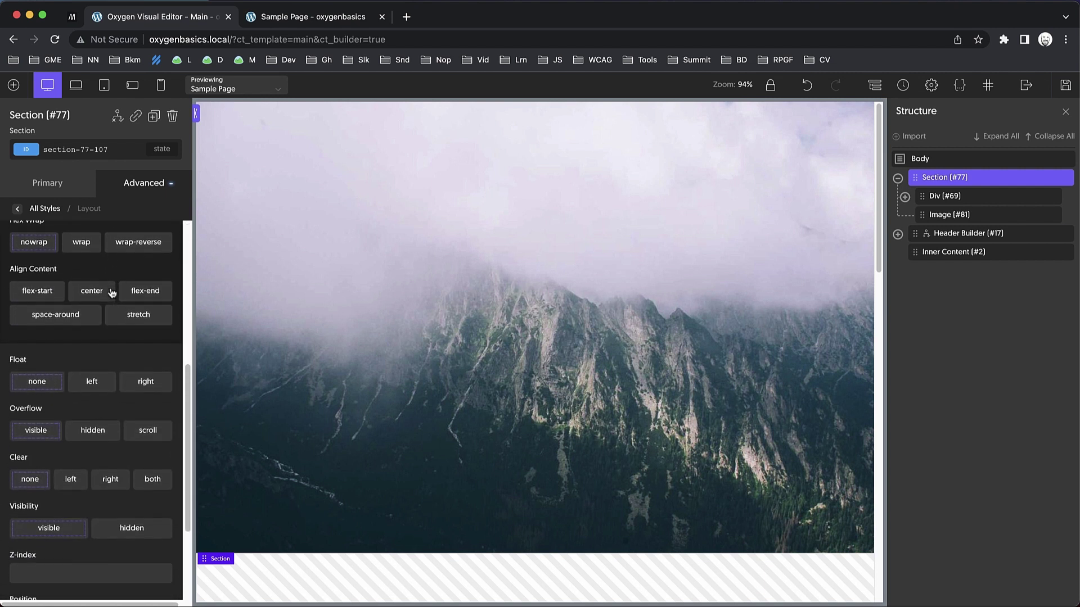
{"action": "left_click", "coordinate": [101, 425]}
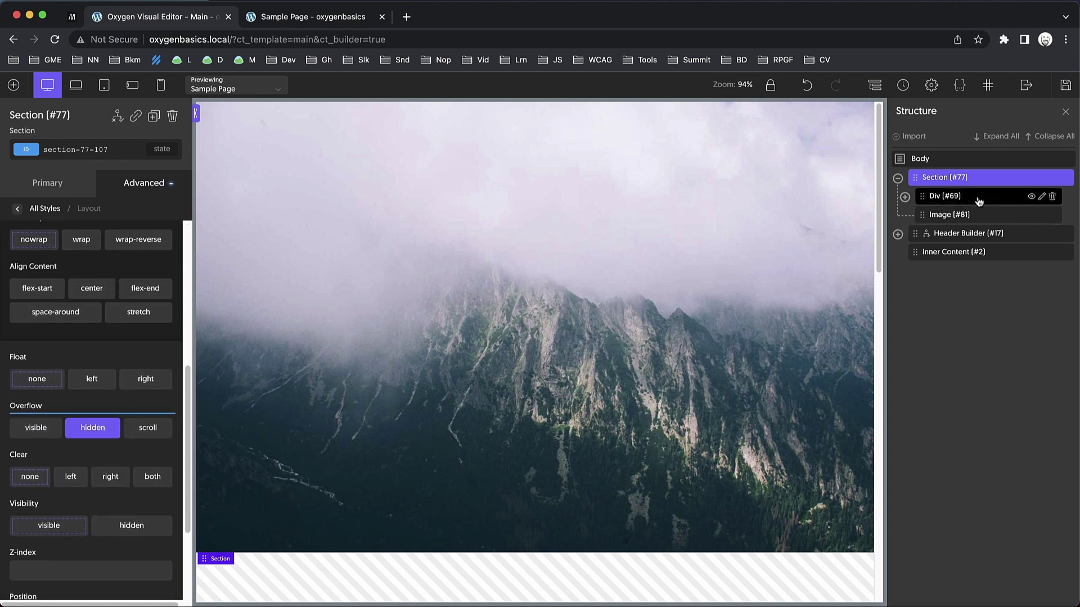
Give header Div #69 a z-index of 1 so it sits above the photo.
{"action": "left_click", "coordinate": [966, 217]}
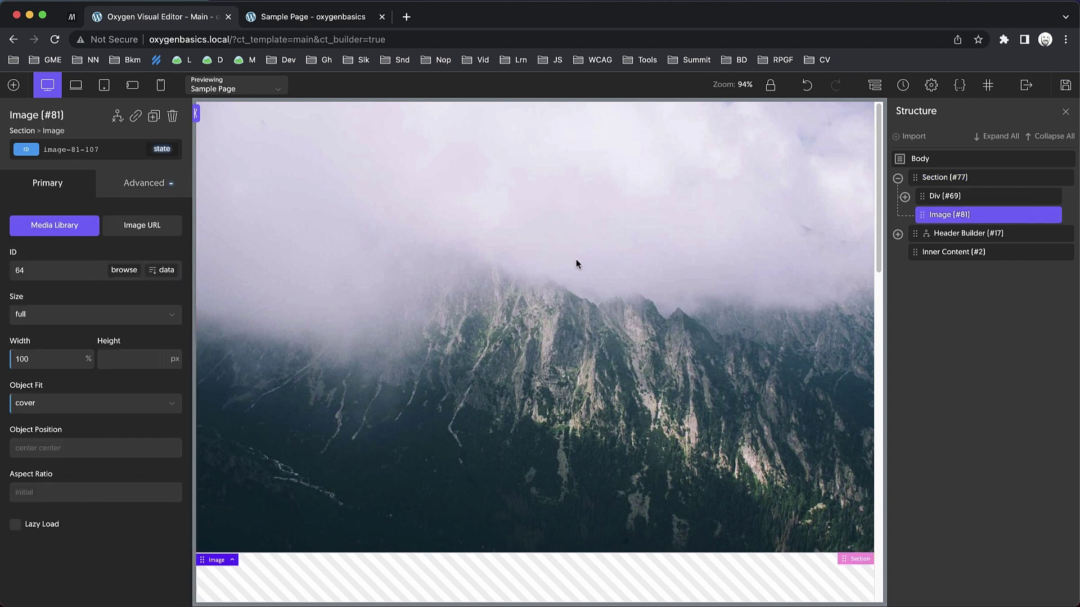
{"action": "left_click", "coordinate": [965, 201]}
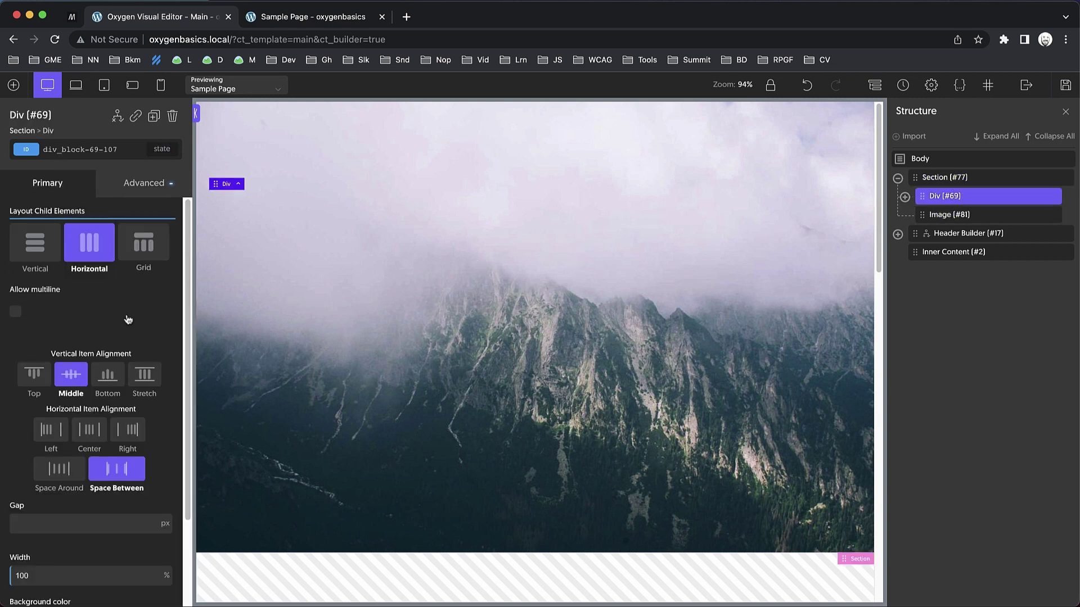
{"action": "scroll", "coordinate": [128, 317], "scroll_direction": "down", "scroll_amount": 3}
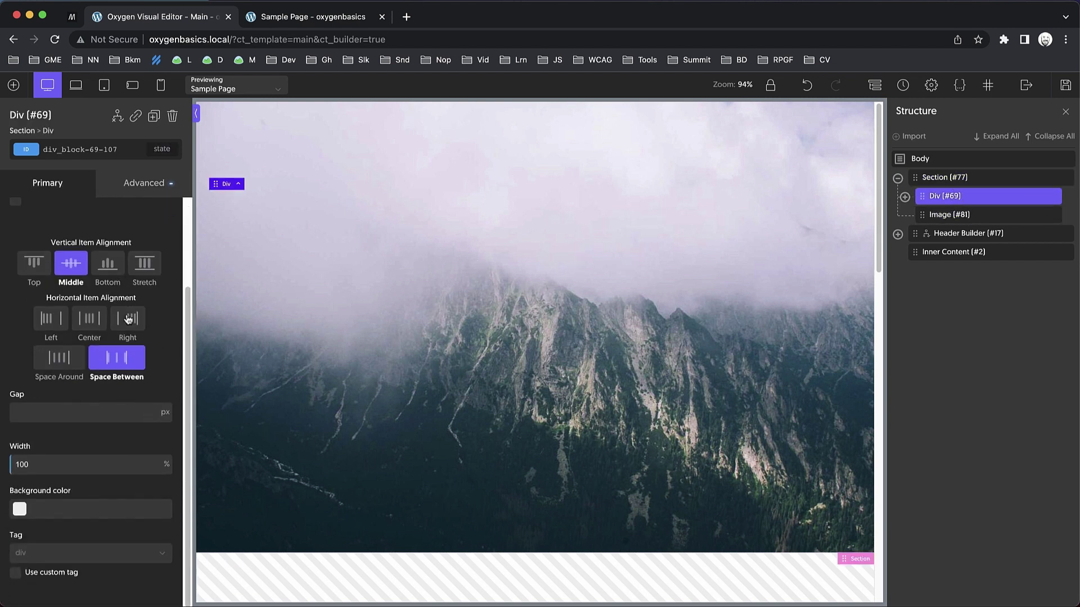
{"action": "left_click", "coordinate": [151, 183]}
{"action": "left_click", "coordinate": [111, 287]}
{"action": "scroll", "coordinate": [111, 284], "scroll_direction": "down", "scroll_amount": 5}
{"action": "scroll", "coordinate": [84, 432], "scroll_direction": "down", "scroll_amount": 5}
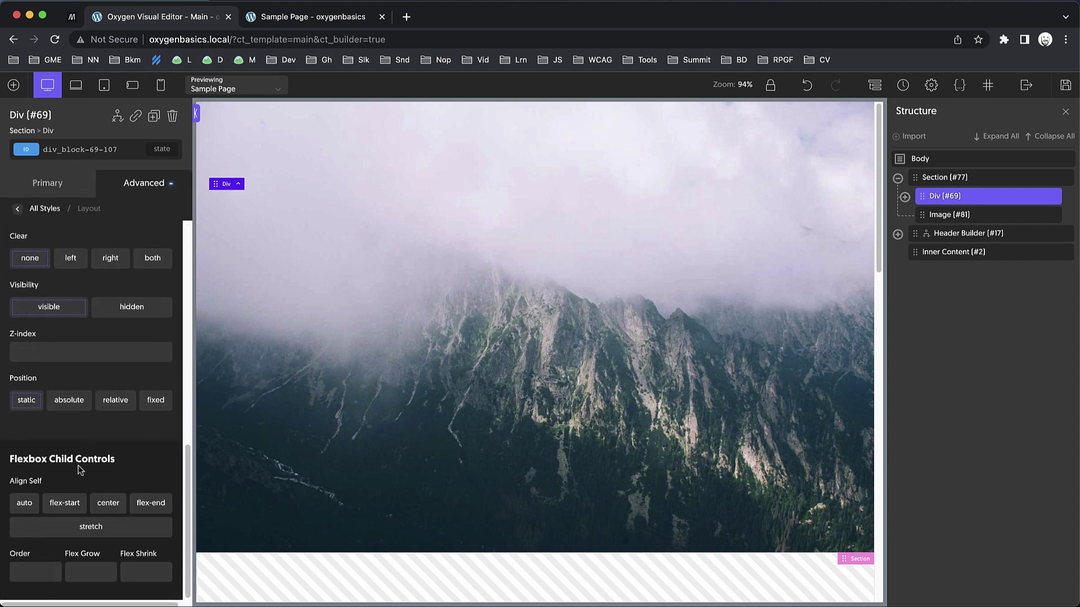
{"action": "left_click", "coordinate": [55, 352]}
{"action": "type", "text": "1"}
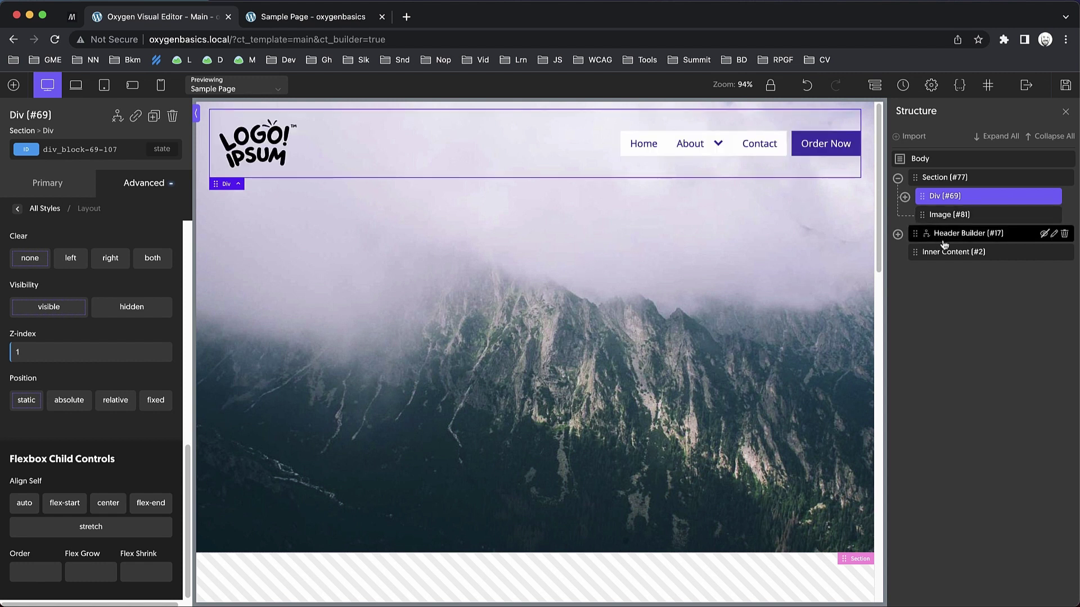
{"action": "left_click", "coordinate": [943, 216]}
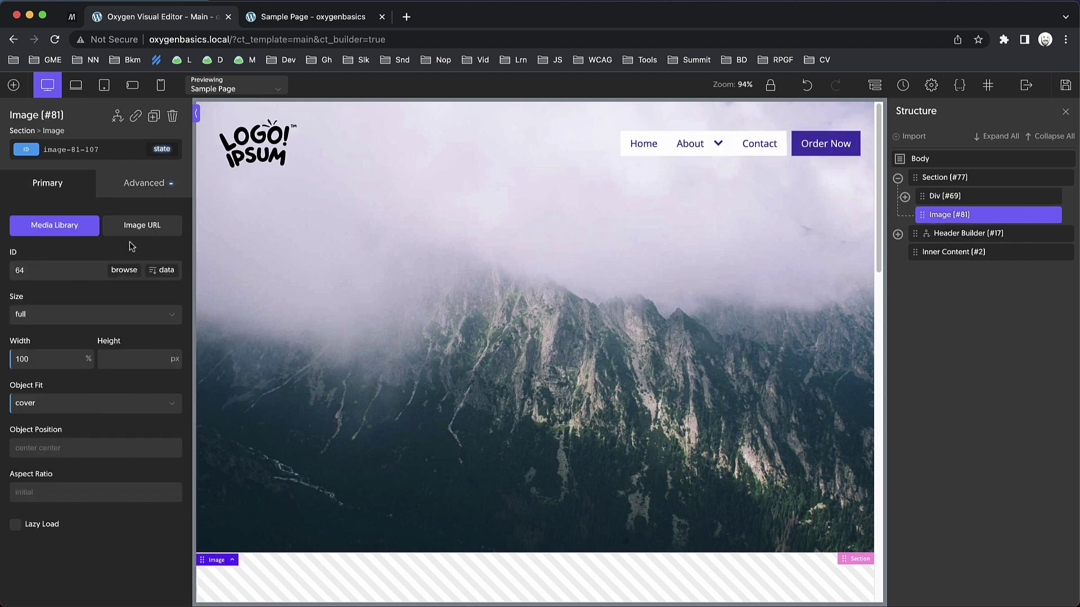
Give Image #81 custom CSS 'inset: 0;' and 'pointer-events: none;' so the menu above stays hoverable.
{"action": "left_click", "coordinate": [148, 198]}
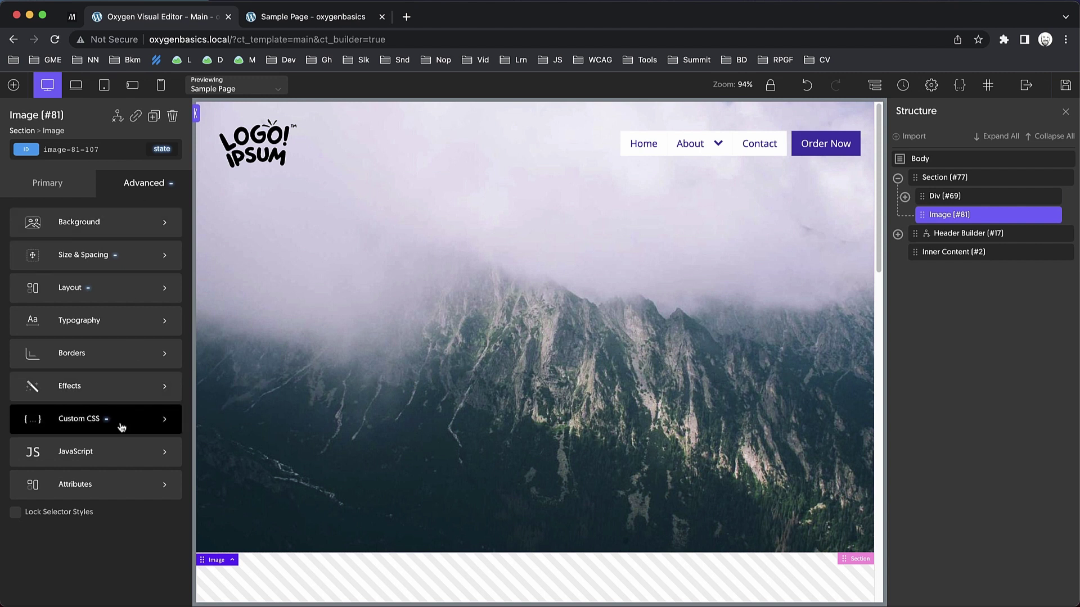
{"action": "left_click", "coordinate": [120, 424]}
{"action": "type", "text": "inset: 0;"}
{"action": "key", "text": "Return"}
{"action": "type", "text": "pointer-events: none;"}
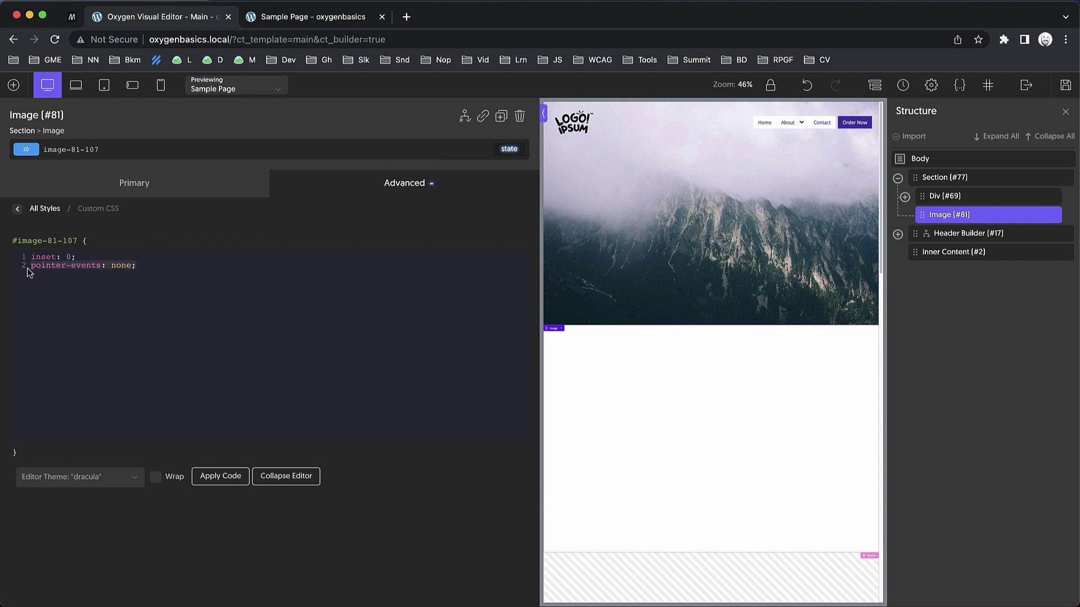
{"action": "left_click_drag", "start_coordinate": [150, 265], "coordinate": [28, 264]}
{"action": "left_click", "coordinate": [17, 210]}
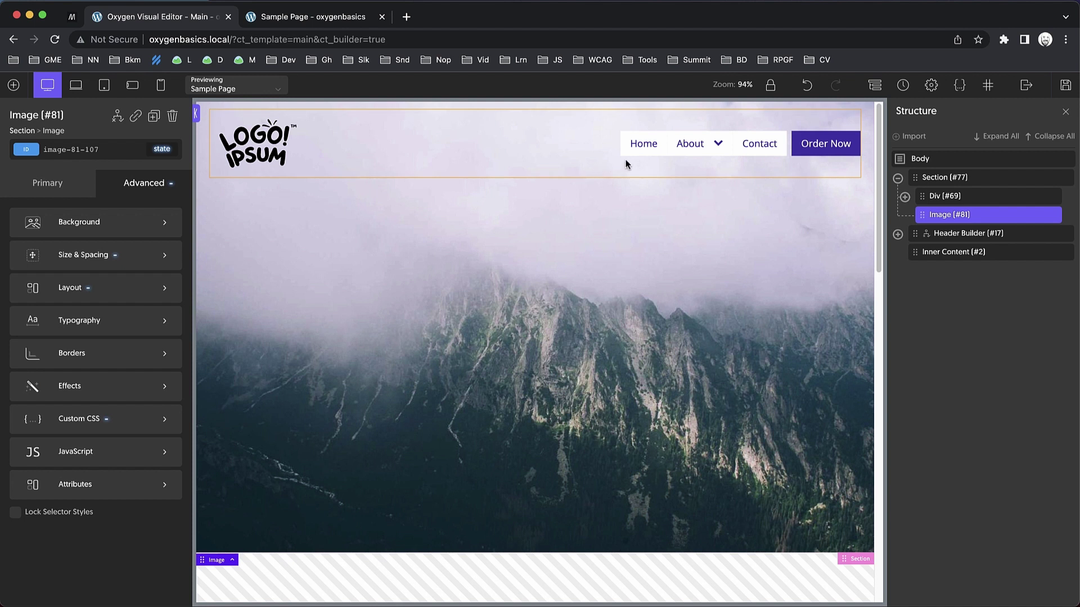
{"action": "mouse_move", "coordinate": [669, 150]}
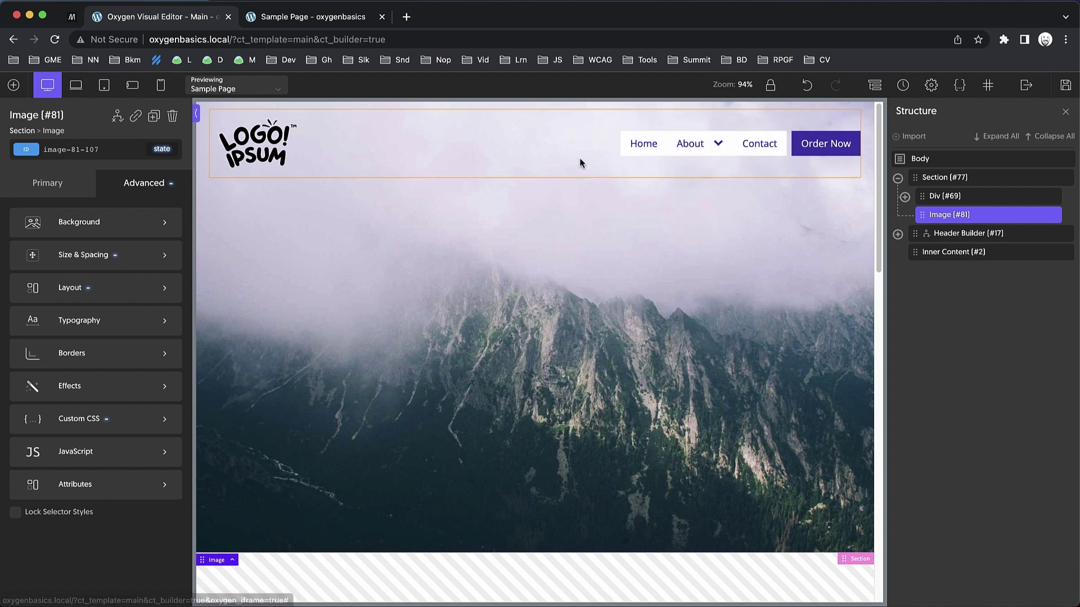
In General Styles, give Site Navigation #48 transparent backgrounds for its top-level menu items.
{"action": "left_click", "coordinate": [744, 149]}
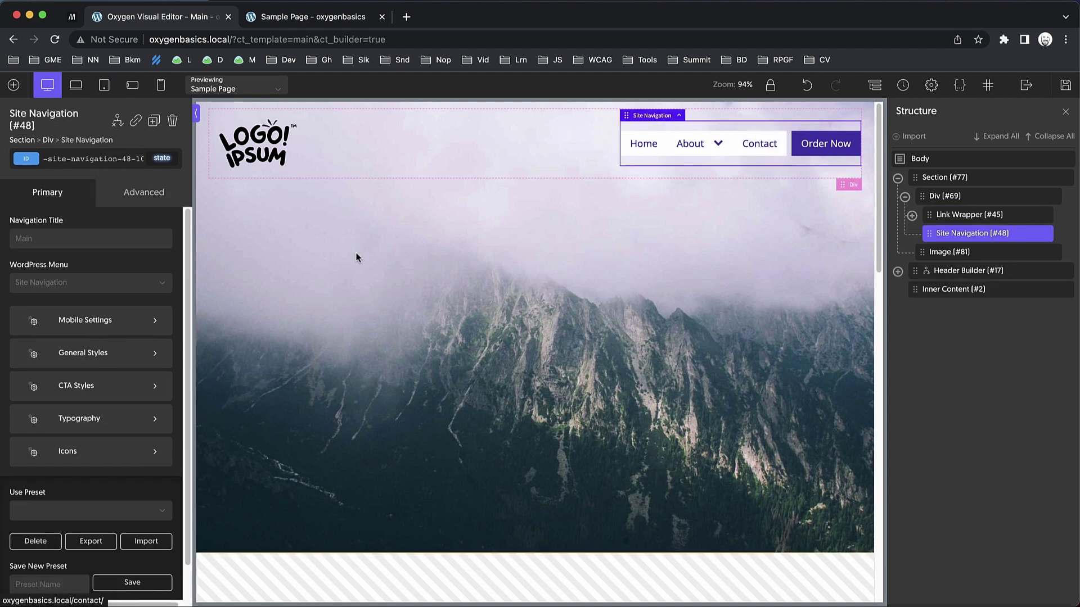
{"action": "left_click", "coordinate": [100, 363]}
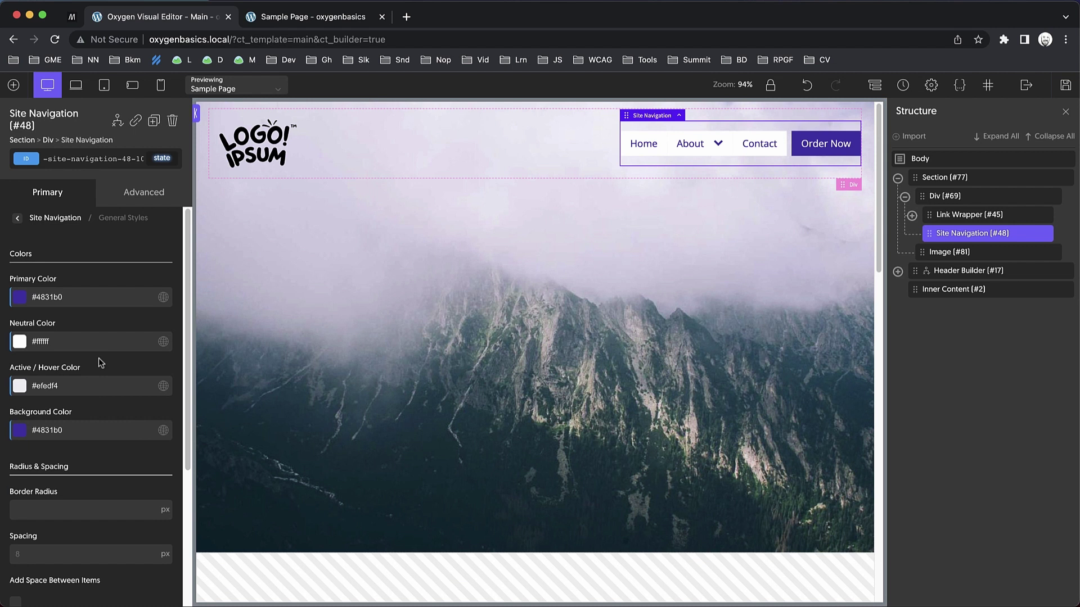
{"action": "scroll", "coordinate": [100, 363], "scroll_direction": "down", "scroll_amount": 2}
{"action": "scroll", "coordinate": [99, 361], "scroll_direction": "down", "scroll_amount": 2}
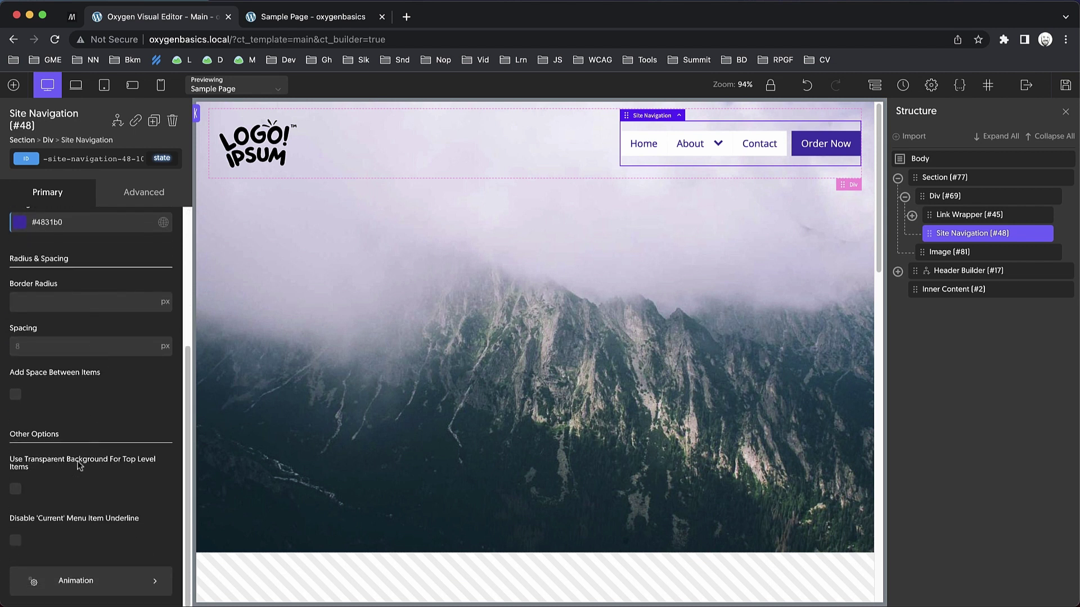
{"action": "left_click", "coordinate": [15, 491]}
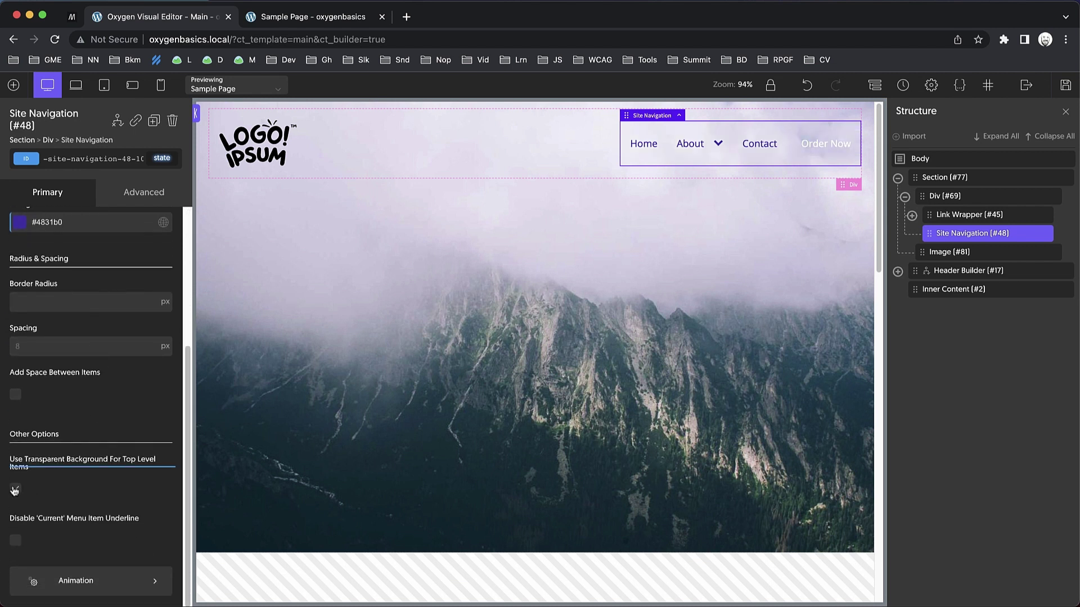
{"action": "scroll", "coordinate": [14, 484], "scroll_direction": "up", "scroll_amount": 4}
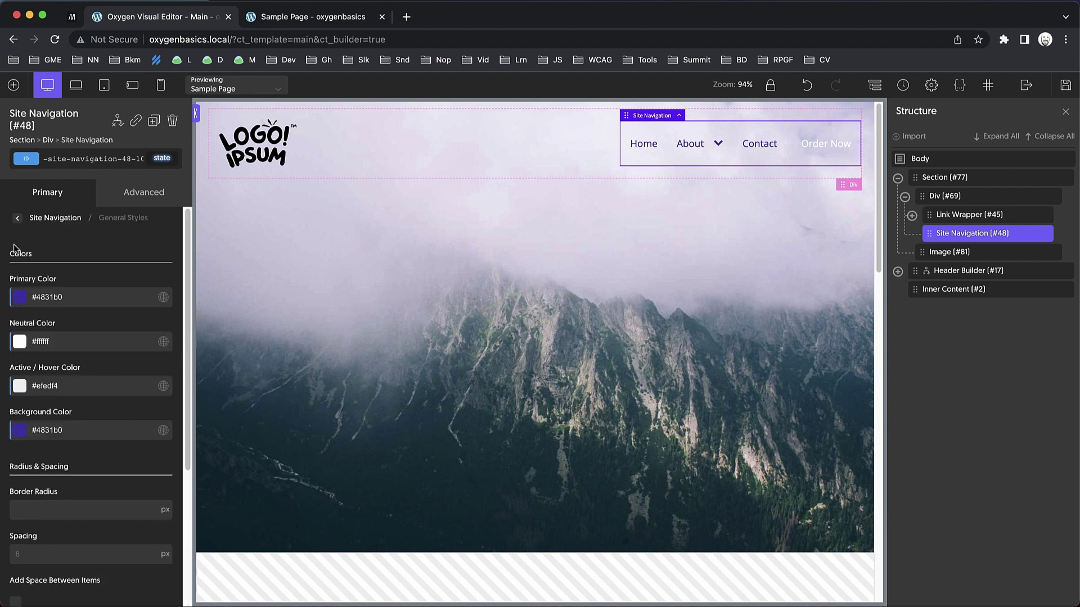
{"action": "left_click", "coordinate": [16, 220]}
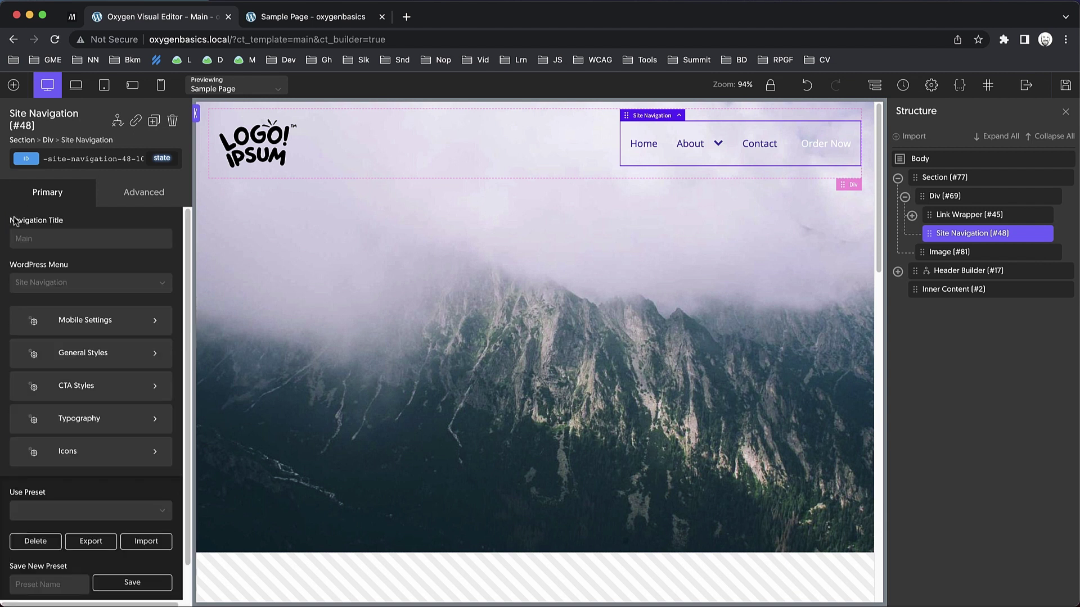
Set the navigation's CTA Style to Outline so Order Now becomes an outlined button.
{"action": "left_click", "coordinate": [80, 387]}
{"action": "left_click", "coordinate": [76, 371]}
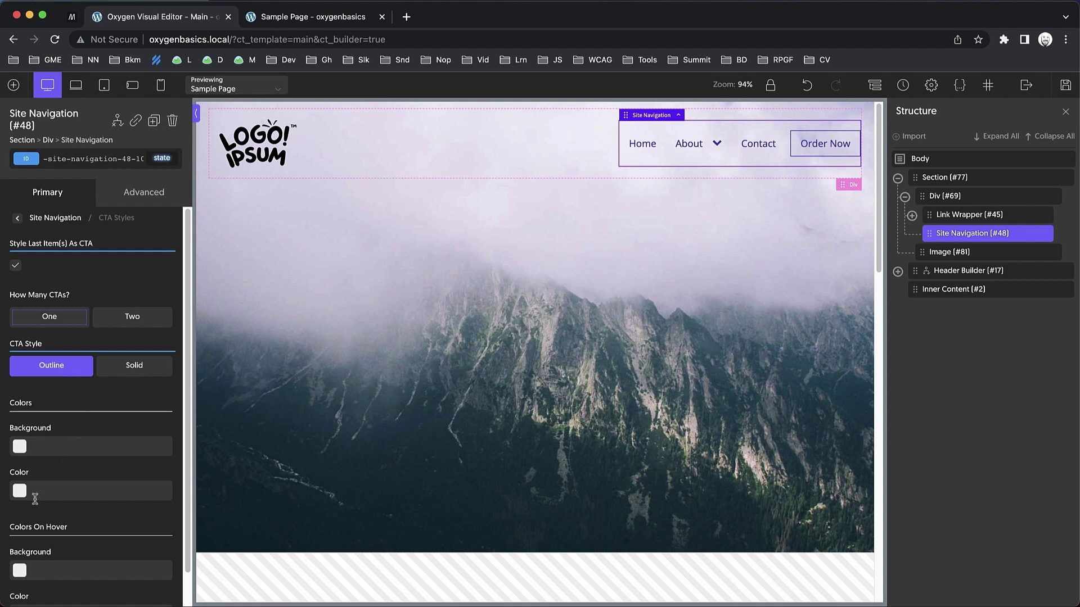
{"action": "scroll", "coordinate": [21, 493], "scroll_direction": "down", "scroll_amount": 1}
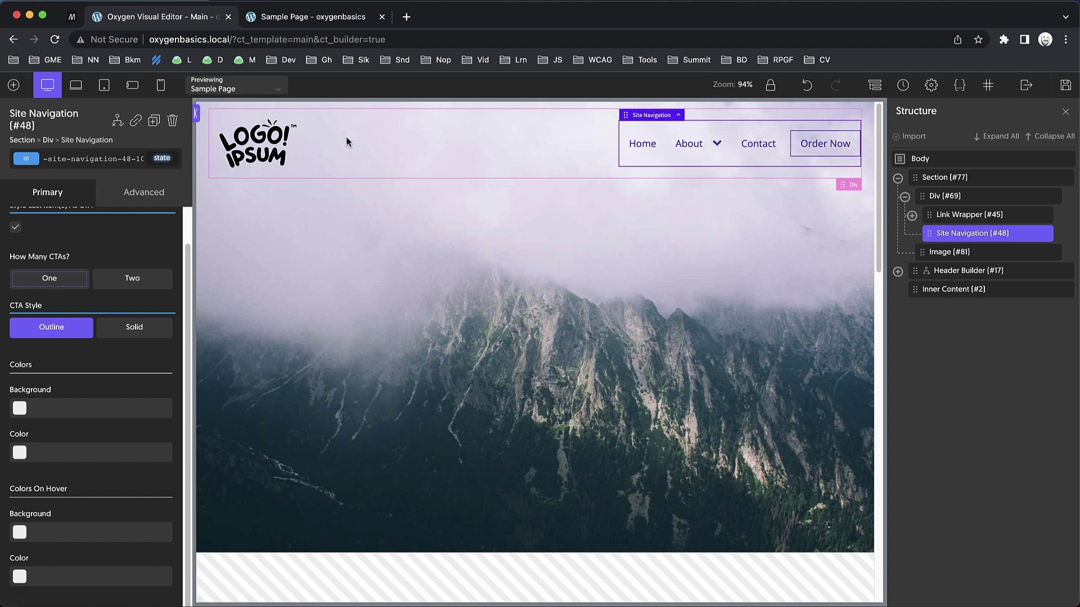
{"action": "left_click", "coordinate": [450, 252]}
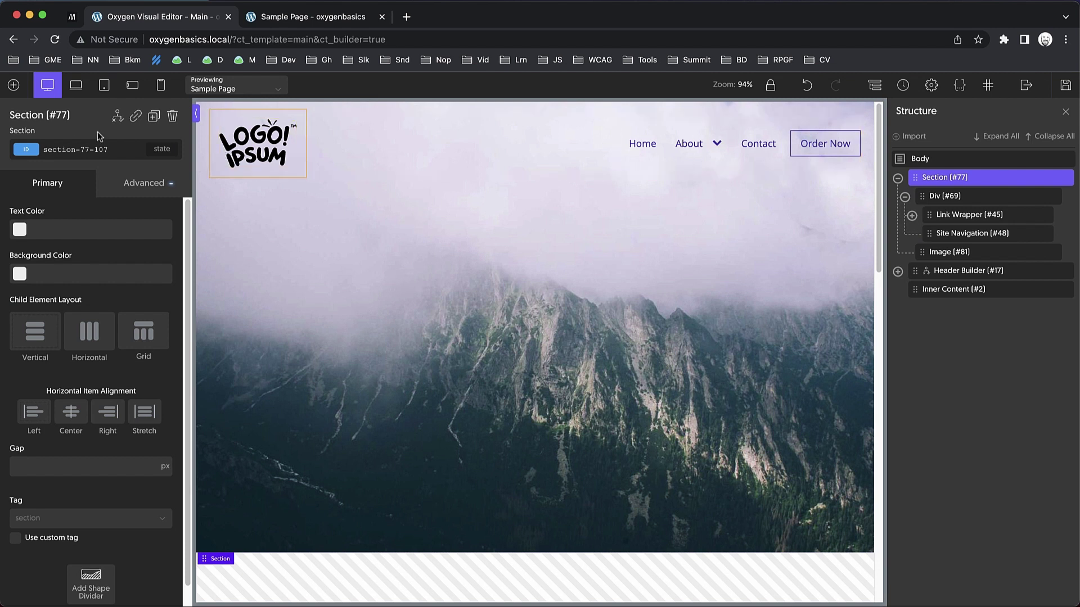
Add a Columns element to the hero section with a 40 60 split.
{"action": "left_click", "coordinate": [13, 85]}
{"action": "type", "text": "columns"}
{"action": "left_click", "coordinate": [34, 158]}
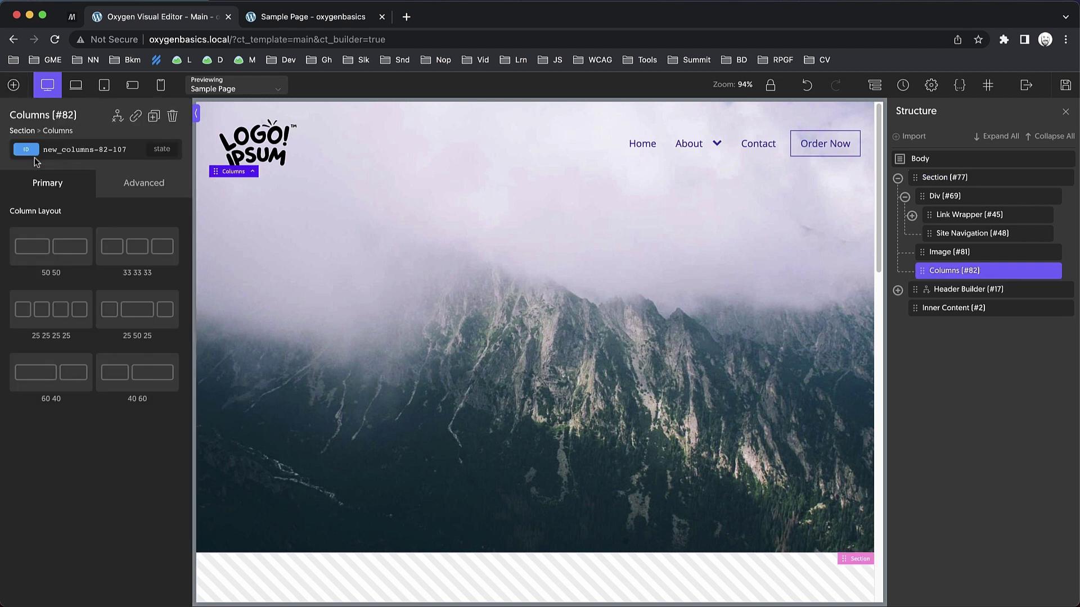
{"action": "left_click", "coordinate": [141, 372]}
Add a Heading and a Text block into the left 40% column.
{"action": "left_click", "coordinate": [277, 197]}
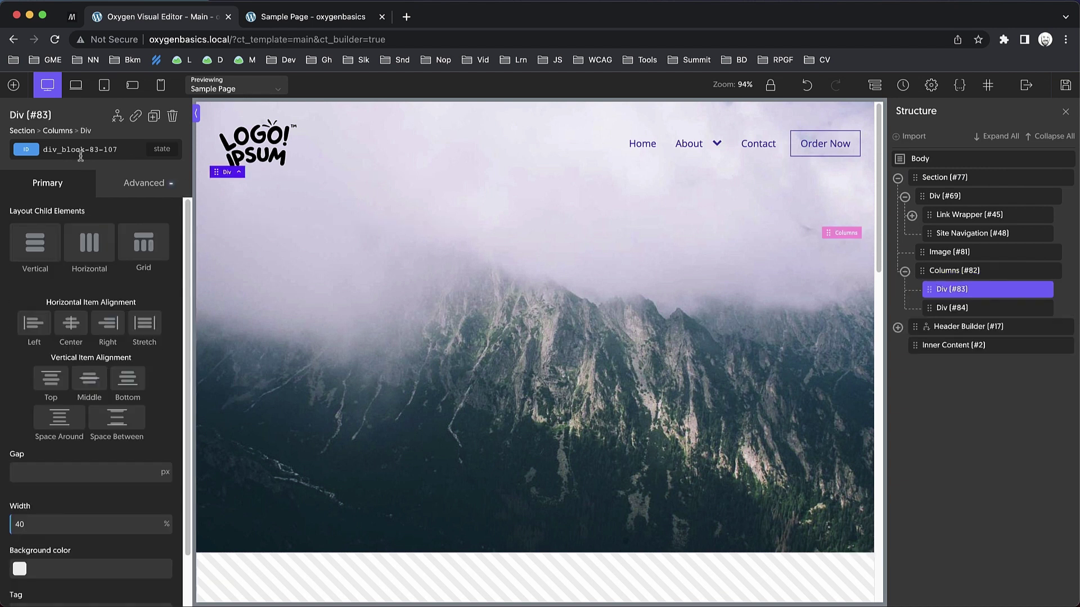
{"action": "left_click", "coordinate": [13, 85]}
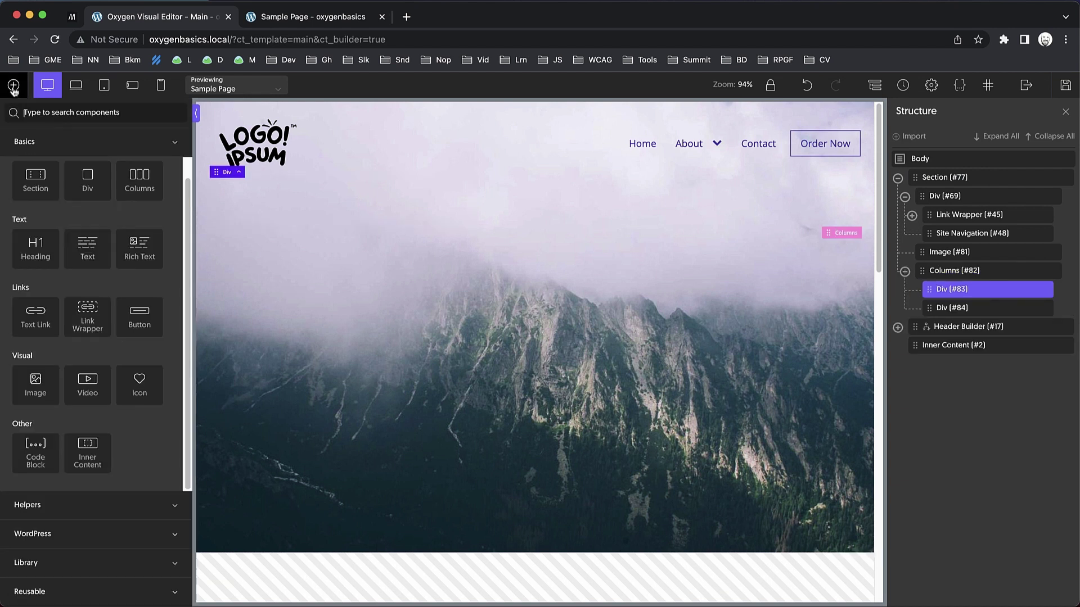
{"action": "left_click", "coordinate": [44, 255]}
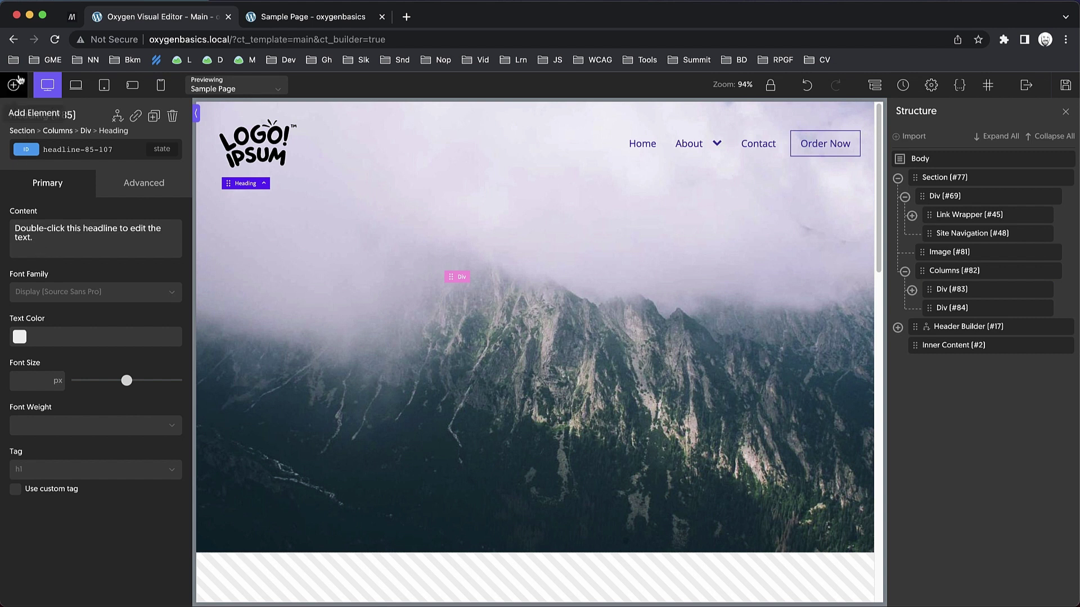
{"action": "left_click", "coordinate": [14, 85]}
{"action": "left_click", "coordinate": [99, 257]}
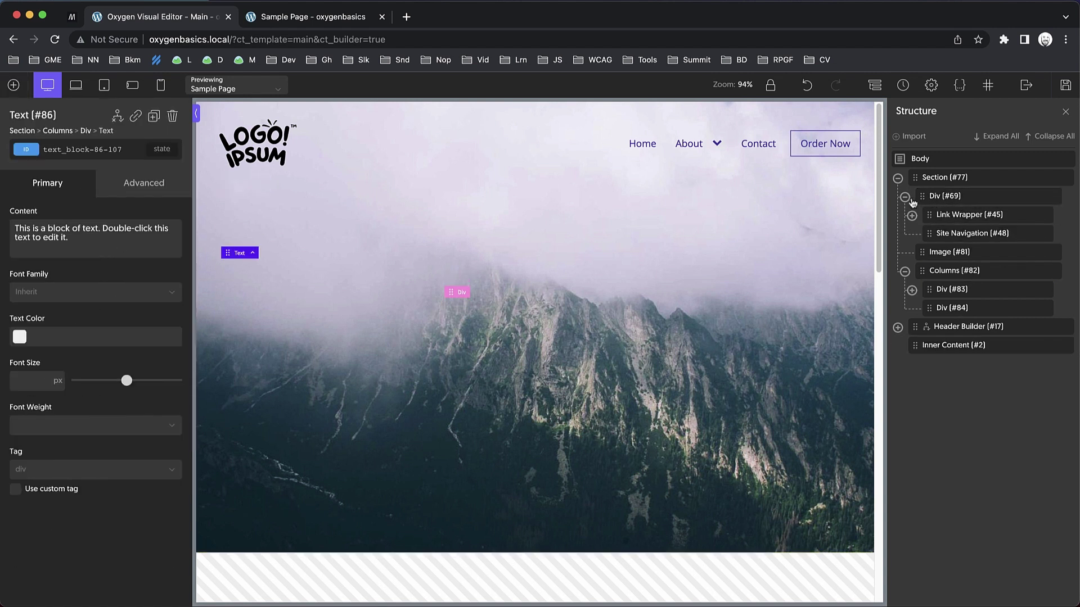
Collapse the structure tree nodes and open the Columns element's Advanced Layout settings.
{"action": "left_click", "coordinate": [904, 196]}
{"action": "left_click", "coordinate": [904, 234]}
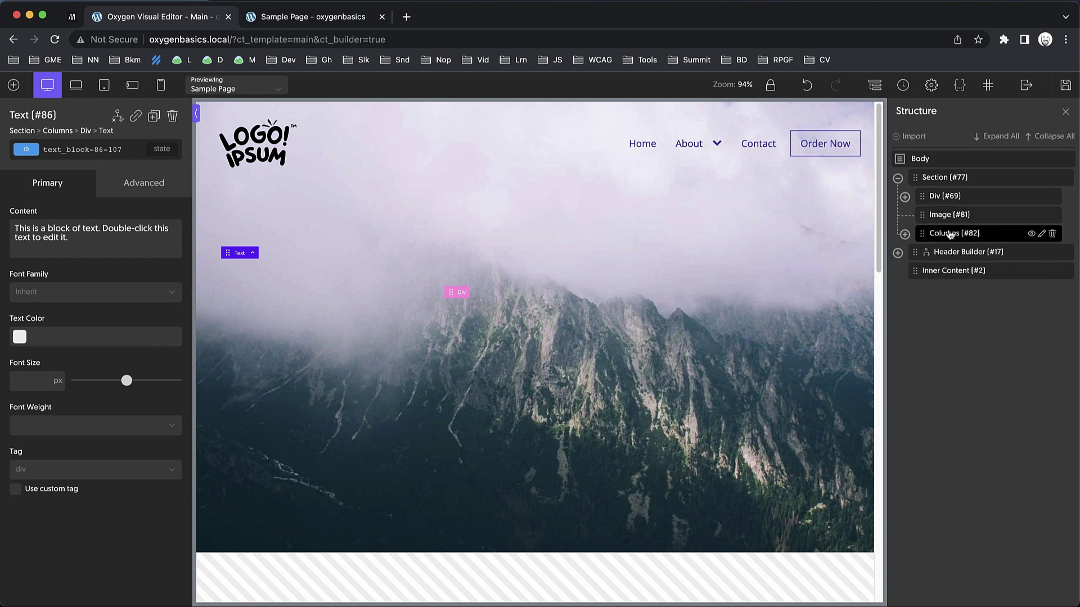
{"action": "left_click", "coordinate": [947, 232]}
{"action": "left_click", "coordinate": [163, 186]}
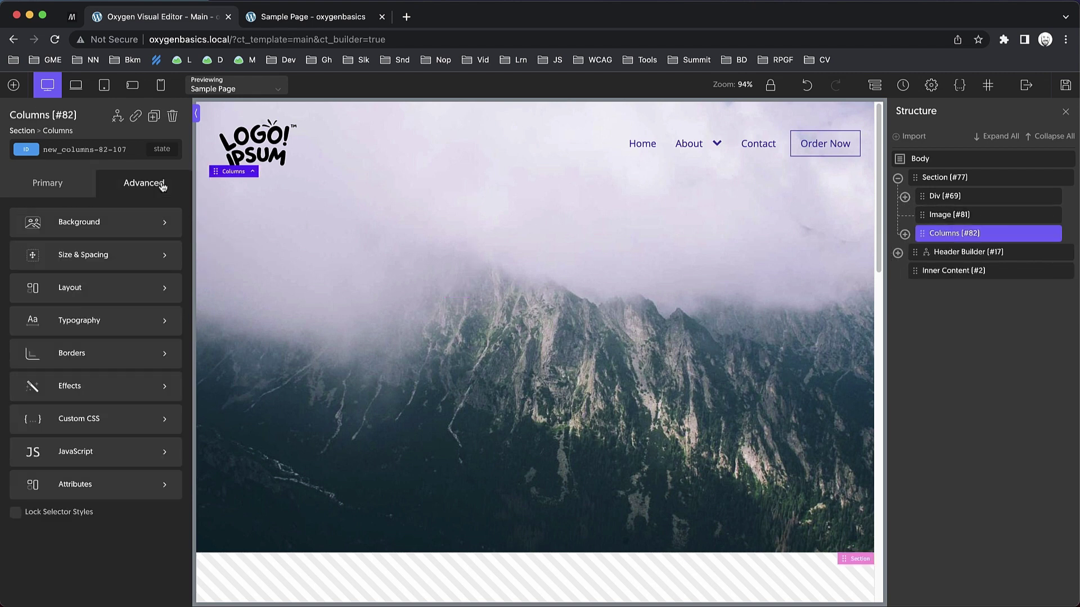
{"action": "left_click", "coordinate": [114, 296]}
{"action": "scroll", "coordinate": [92, 360], "scroll_direction": "down", "scroll_amount": 10}
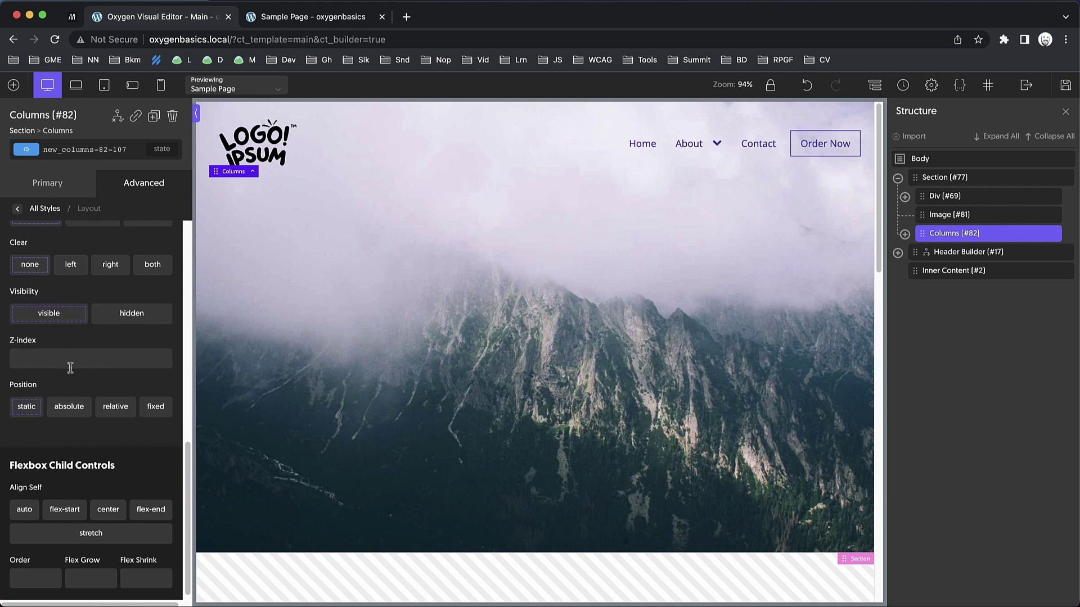
Change the heading text to 'Welcome to my site.' and edit the text block's placeholder content.
{"action": "left_click", "coordinate": [363, 249]}
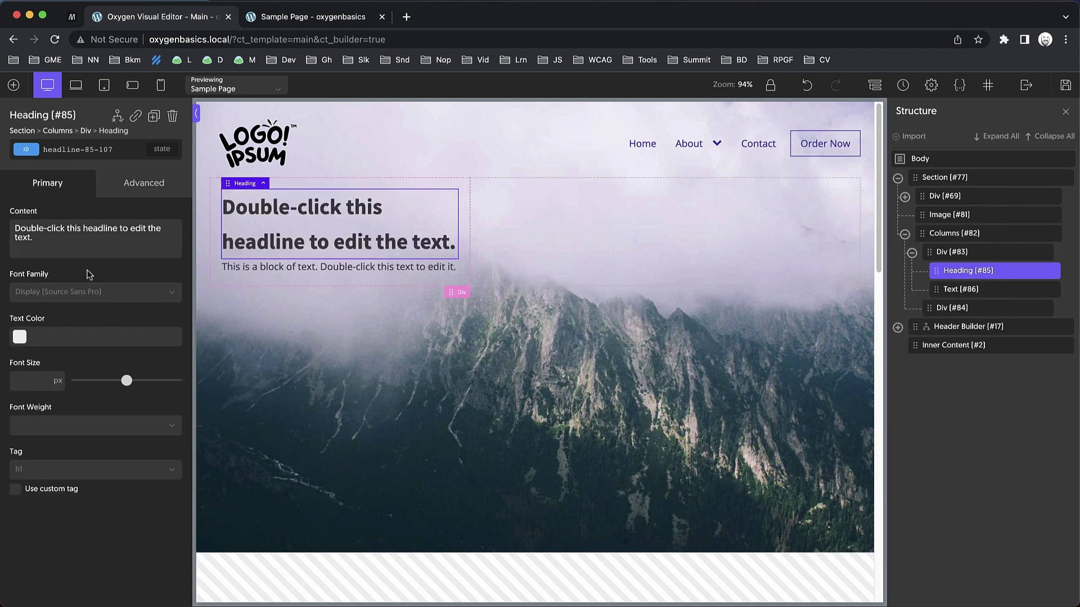
{"action": "triple_click", "coordinate": [81, 251]}
{"action": "type", "text": "Welcome To"}
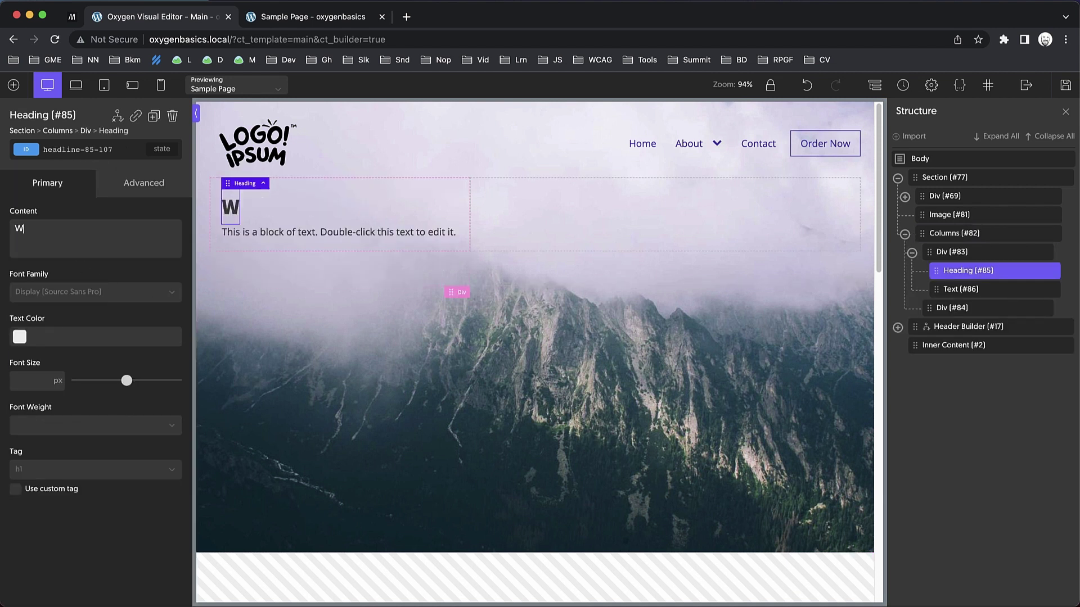
{"action": "key", "text": "BackSpace"}
{"action": "key", "text": "BackSpace"}
{"action": "key", "text": "BackSpace"}
{"action": "type", "text": "to my site."}
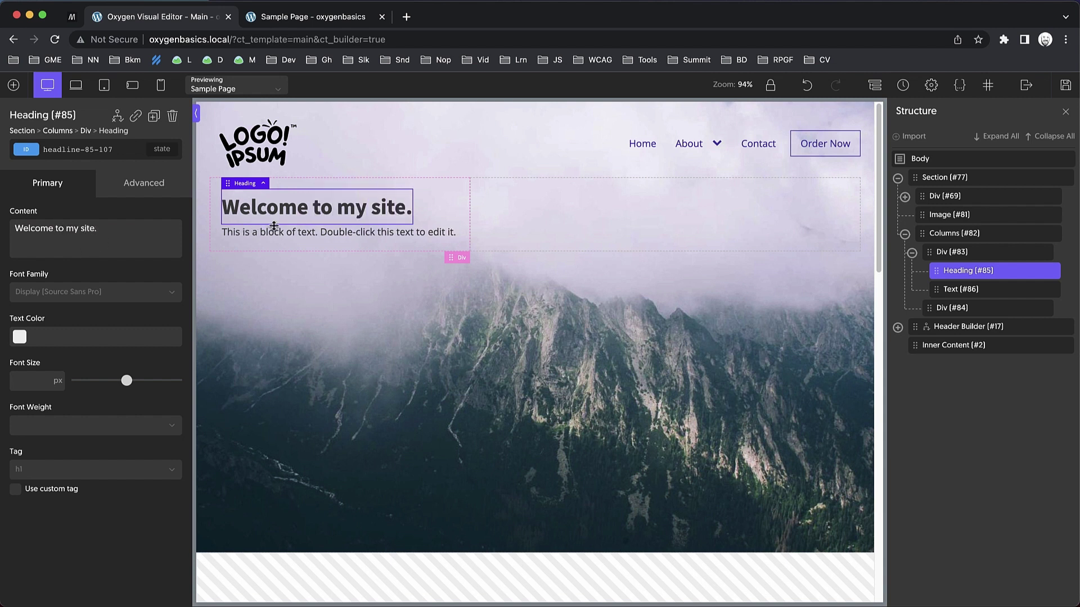
{"action": "left_click", "coordinate": [274, 233]}
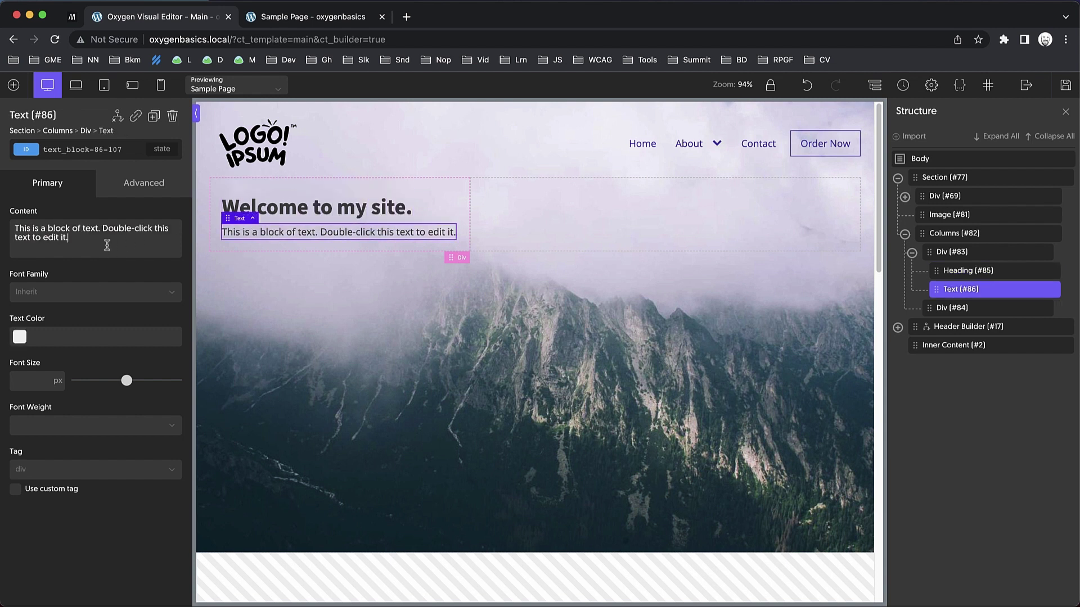
{"action": "left_click_drag", "start_coordinate": [129, 240], "coordinate": [15, 228]}
{"action": "type", "text": "Iipsum"}
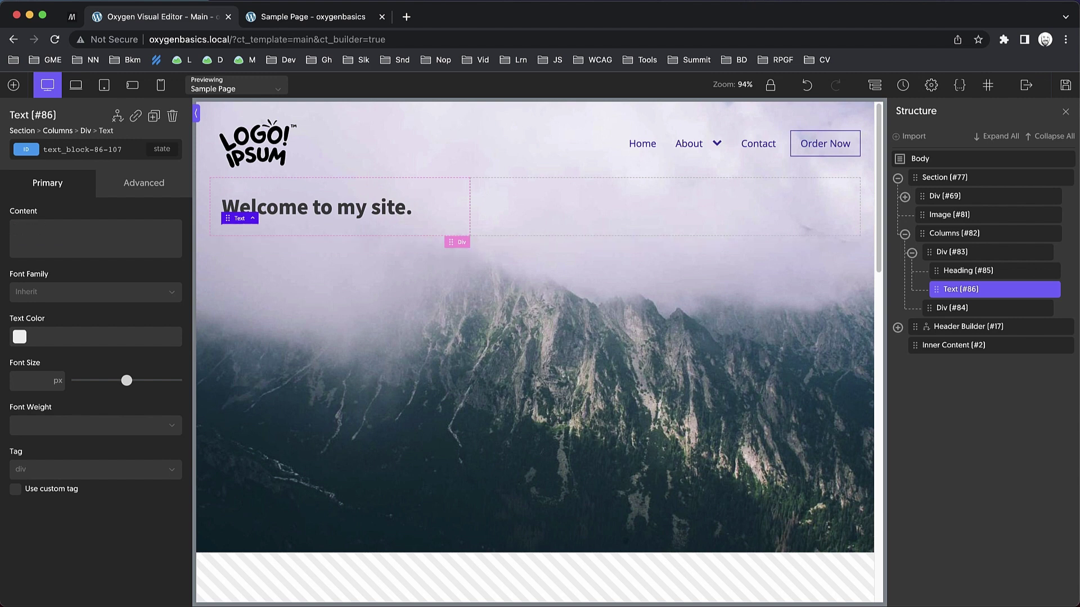
Give Columns #82 a 2rem top margin under Size & Spacing.
{"action": "left_click", "coordinate": [458, 211]}
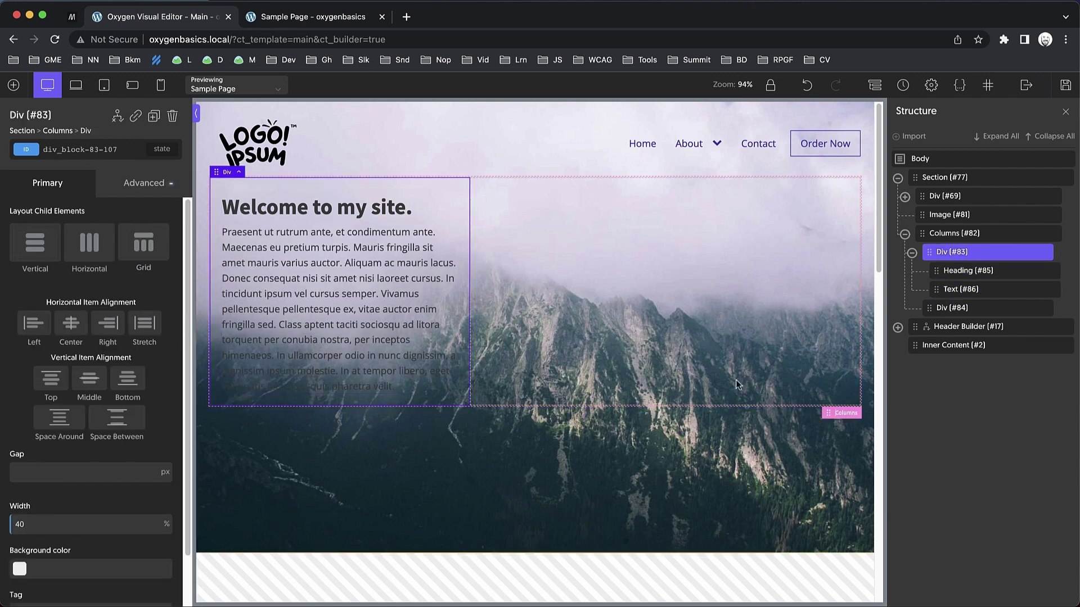
{"action": "left_click", "coordinate": [950, 234]}
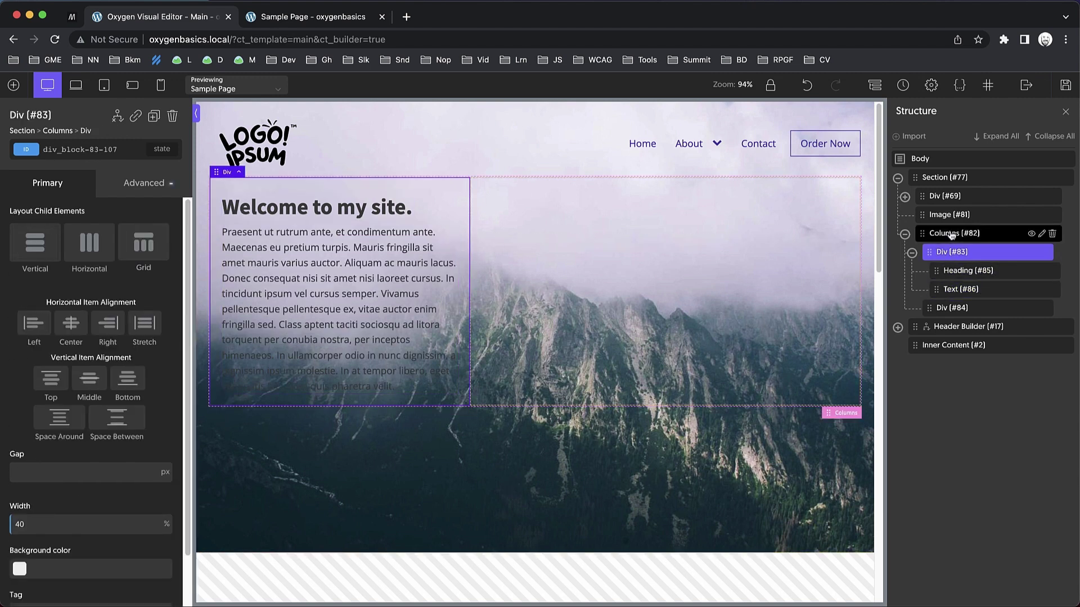
{"action": "left_click", "coordinate": [147, 185]}
{"action": "left_click", "coordinate": [137, 248]}
{"action": "left_click", "coordinate": [136, 262]}
{"action": "type", "text": "2rem"}
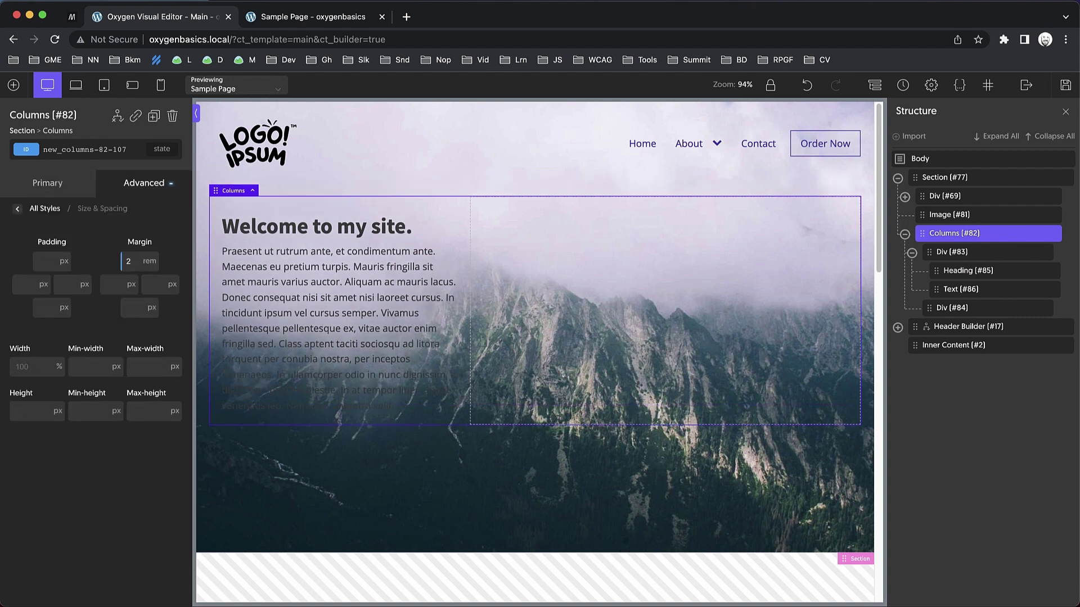
{"action": "left_click", "coordinate": [394, 228]}
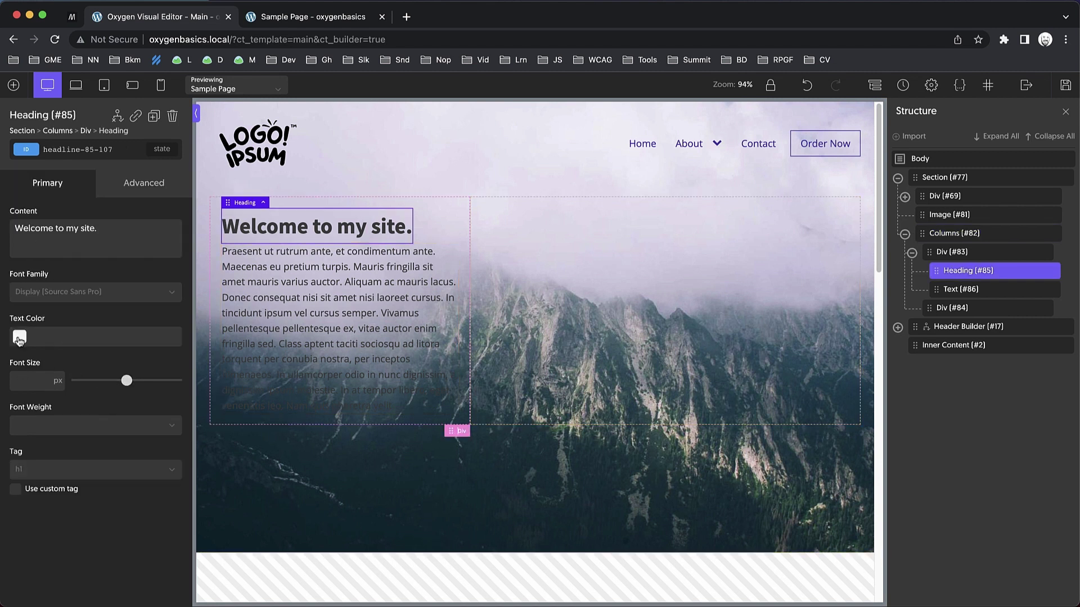
Make the 'Welcome to my site.' heading and the paragraph below it black (#000000).
{"action": "left_click", "coordinate": [19, 337]}
{"action": "left_click", "coordinate": [3, 464]}
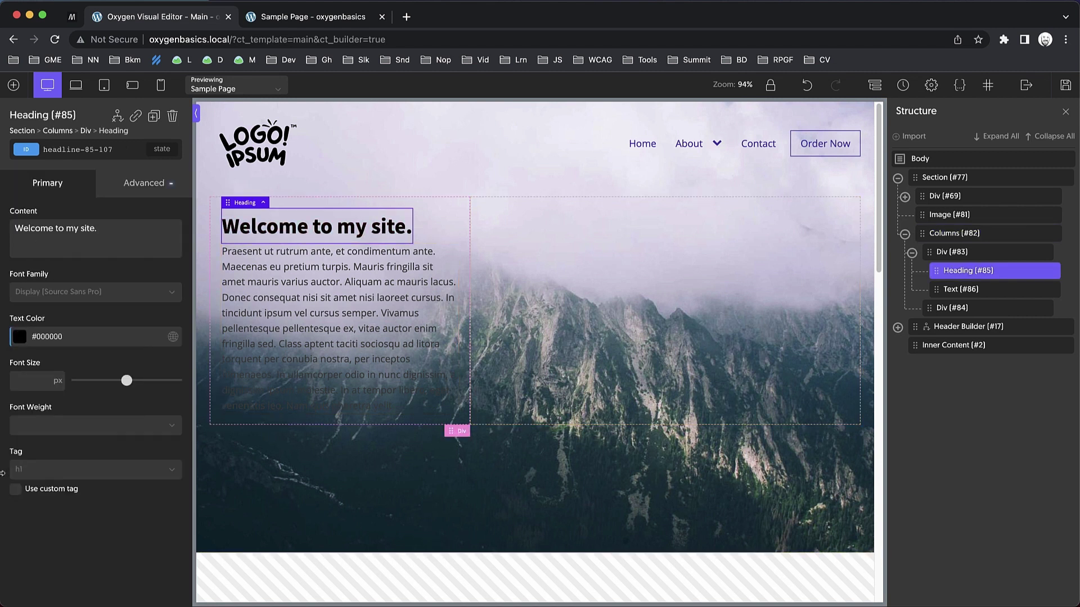
{"action": "mouse_move", "coordinate": [685, 149]}
{"action": "left_click", "coordinate": [270, 337]}
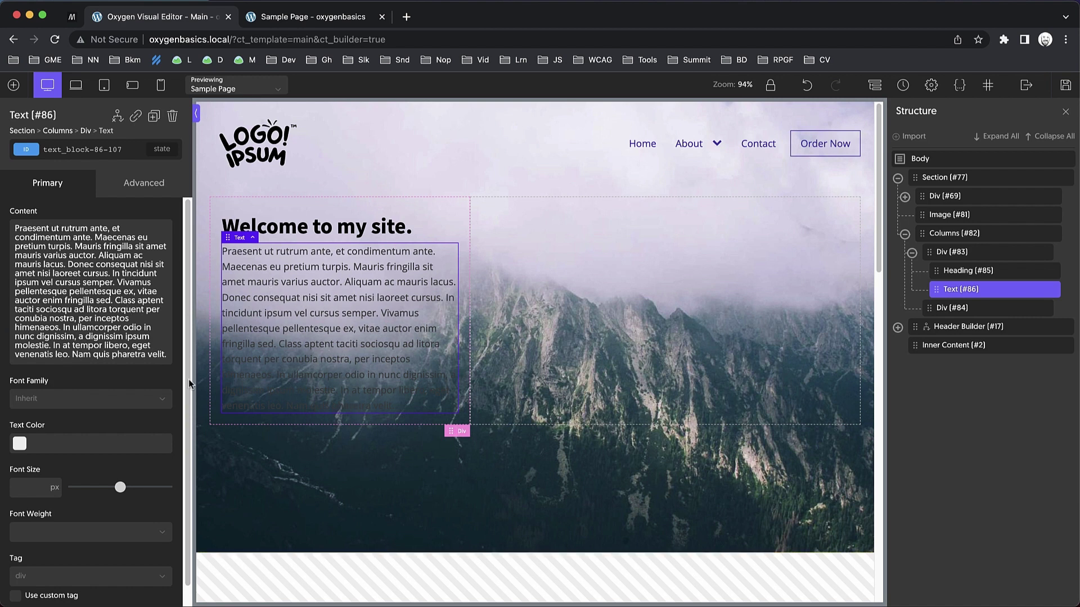
{"action": "left_click", "coordinate": [20, 444]}
{"action": "left_click", "coordinate": [28, 542]}
{"action": "left_click_drag", "start_coordinate": [19, 561], "coordinate": [2, 597]}
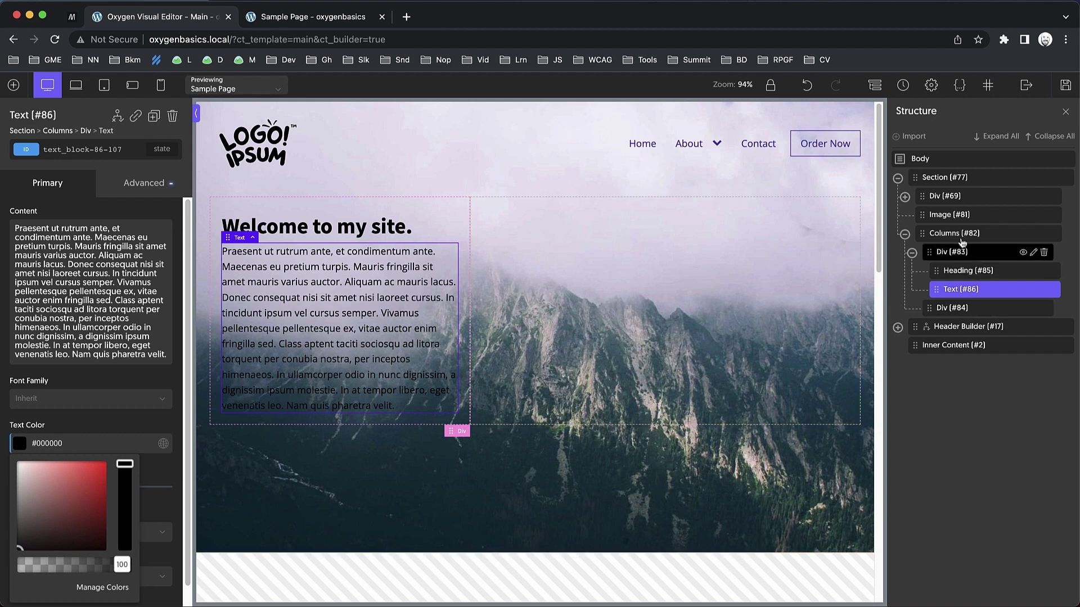
{"action": "left_click", "coordinate": [951, 216]}
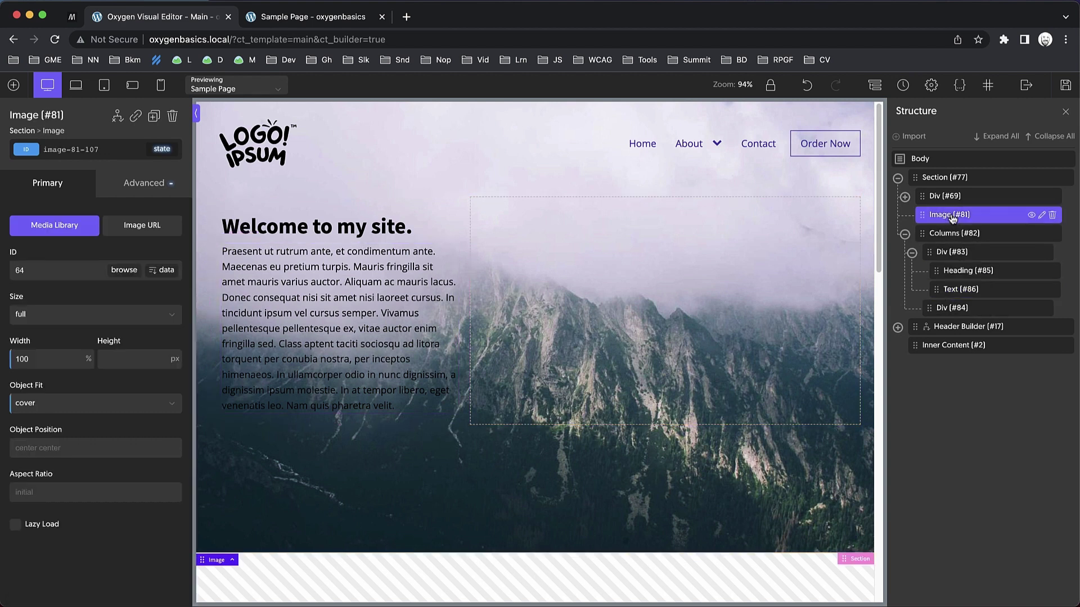
Try a brightness filter of about 160% on Image #81, then contrast at 30%.
{"action": "left_click", "coordinate": [144, 190]}
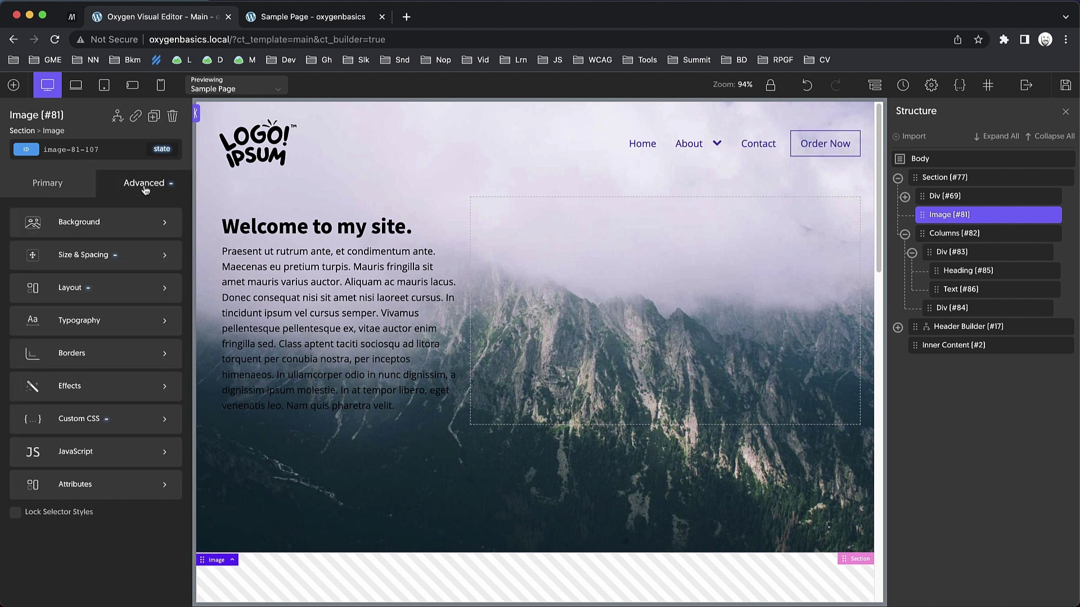
{"action": "left_click", "coordinate": [95, 386]}
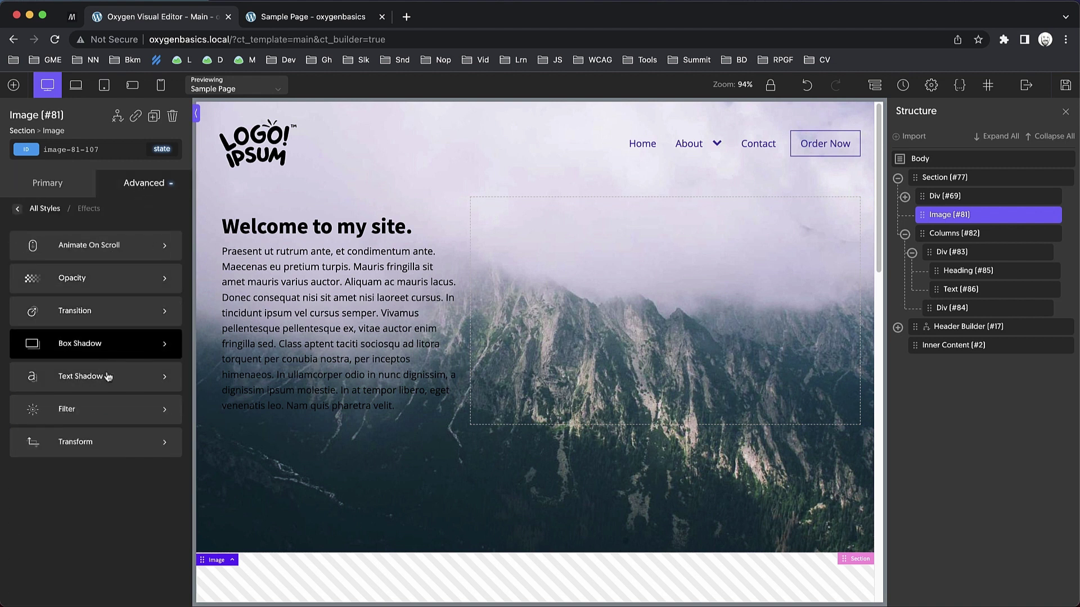
{"action": "left_click", "coordinate": [104, 411]}
{"action": "left_click", "coordinate": [49, 256]}
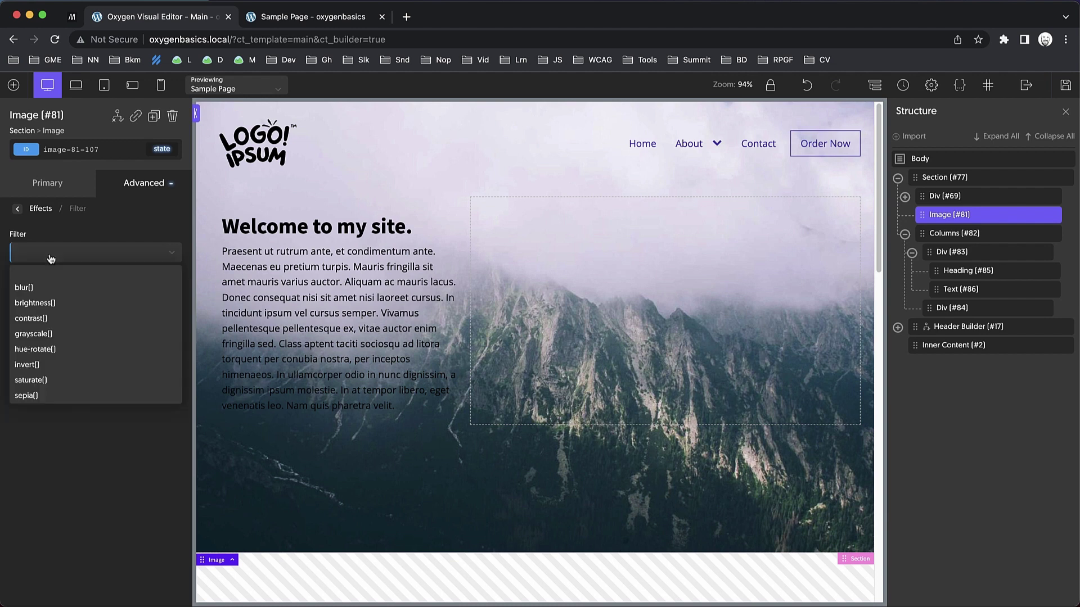
{"action": "left_click", "coordinate": [50, 302]}
{"action": "left_click_drag", "start_coordinate": [126, 299], "coordinate": [158, 308]}
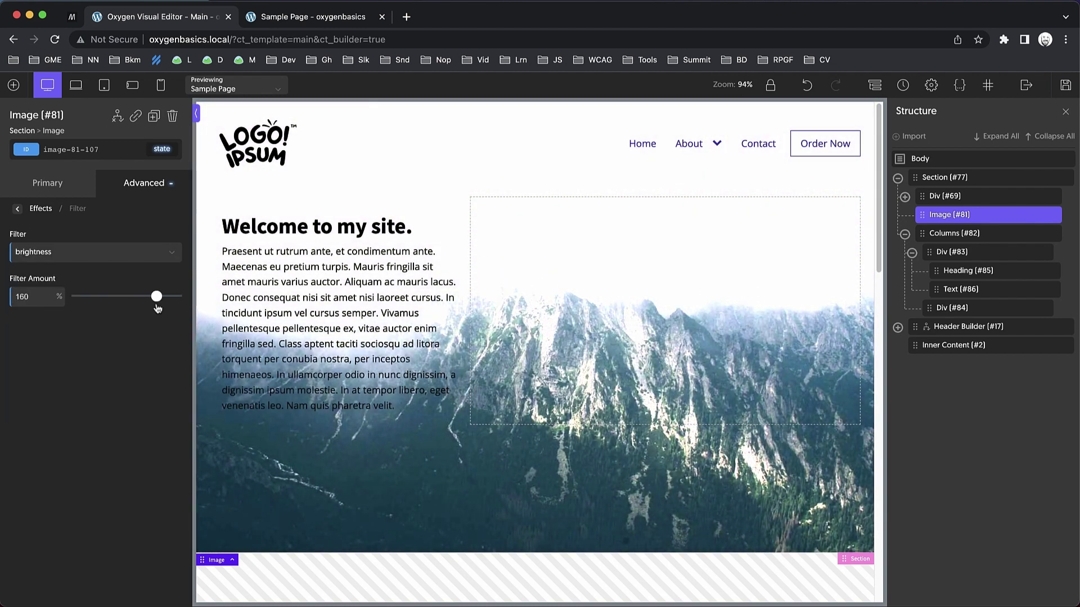
{"action": "left_click", "coordinate": [139, 257]}
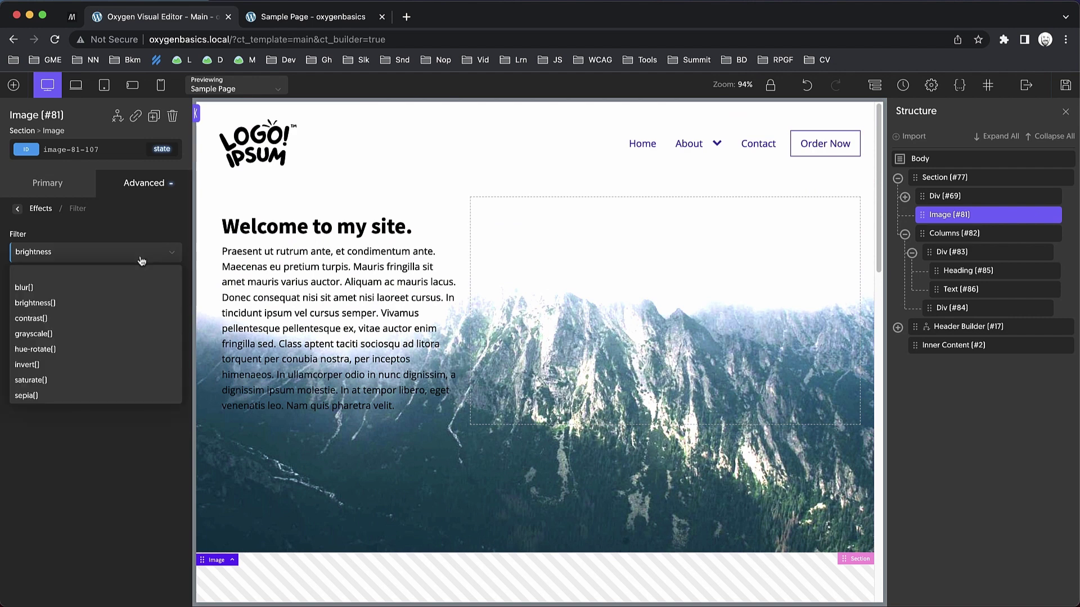
{"action": "left_click", "coordinate": [70, 318]}
{"action": "left_click_drag", "start_coordinate": [128, 301], "coordinate": [93, 302]}
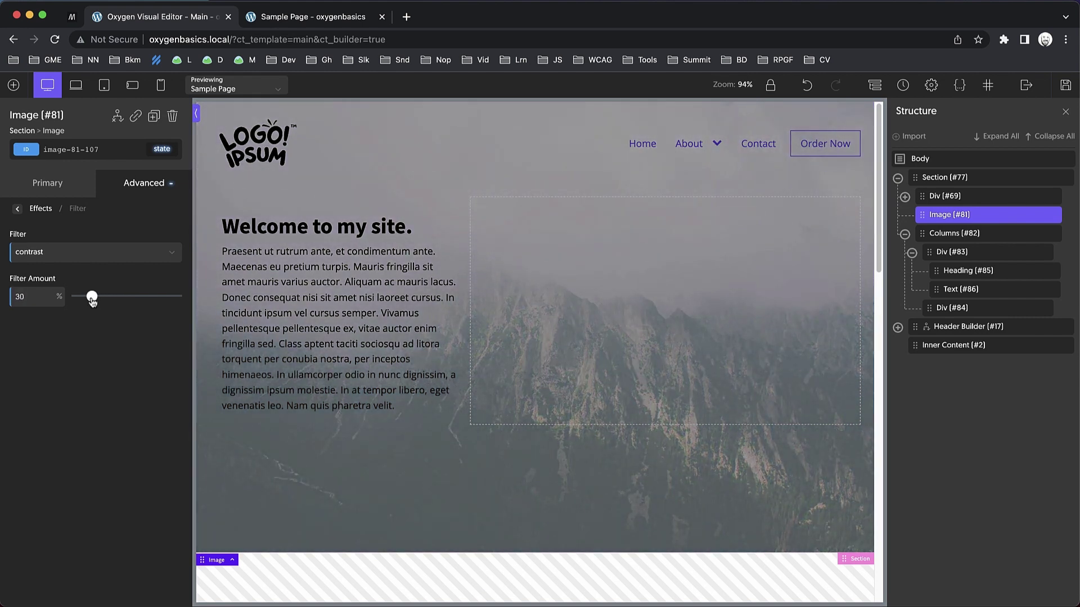
Try full grayscale and a heavy blur filter, then remove the filter entirely.
{"action": "left_click", "coordinate": [64, 260]}
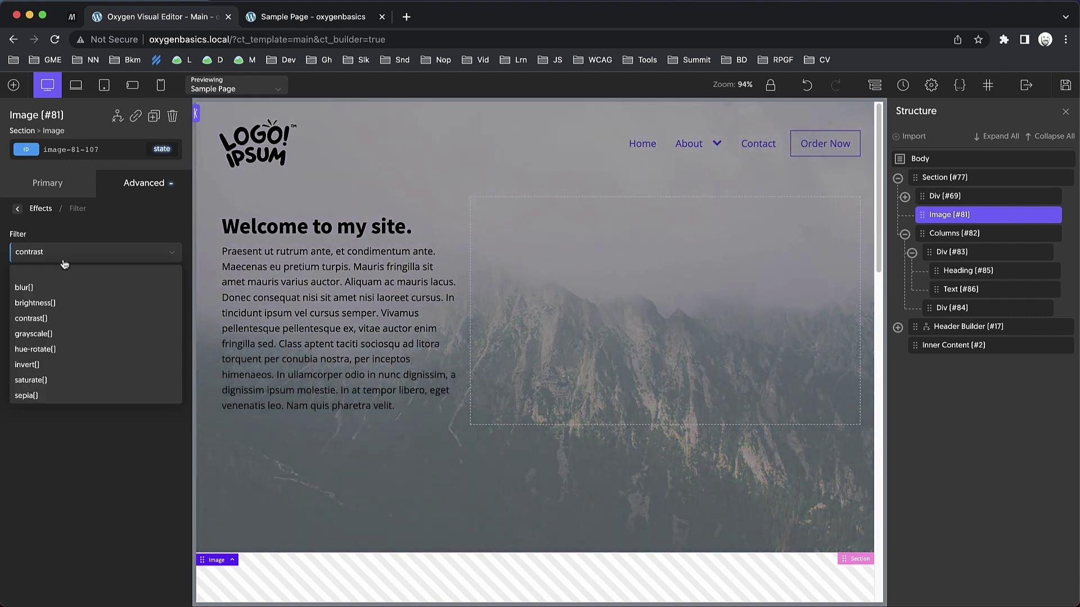
{"action": "left_click", "coordinate": [45, 334]}
{"action": "left_click_drag", "start_coordinate": [129, 304], "coordinate": [183, 301]}
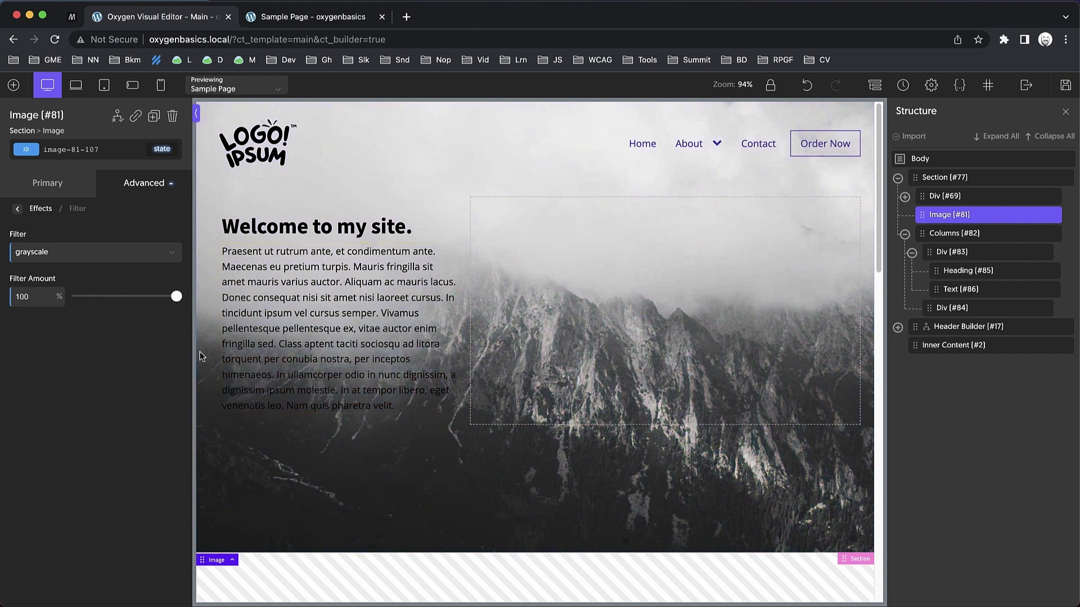
{"action": "left_click", "coordinate": [70, 257]}
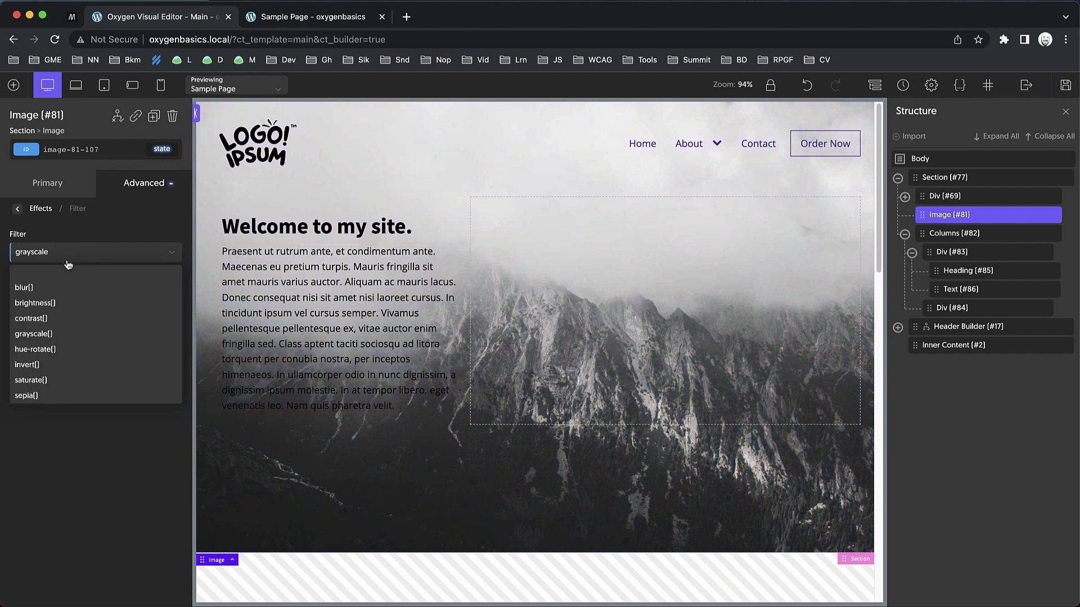
{"action": "left_click", "coordinate": [49, 288]}
{"action": "mouse_move", "coordinate": [126, 304]}
{"action": "left_mouse_down"}
{"action": "mouse_move", "coordinate": [150, 302]}
{"action": "mouse_move", "coordinate": [96, 312]}
{"action": "mouse_move", "coordinate": [108, 312]}
{"action": "left_mouse_up"}
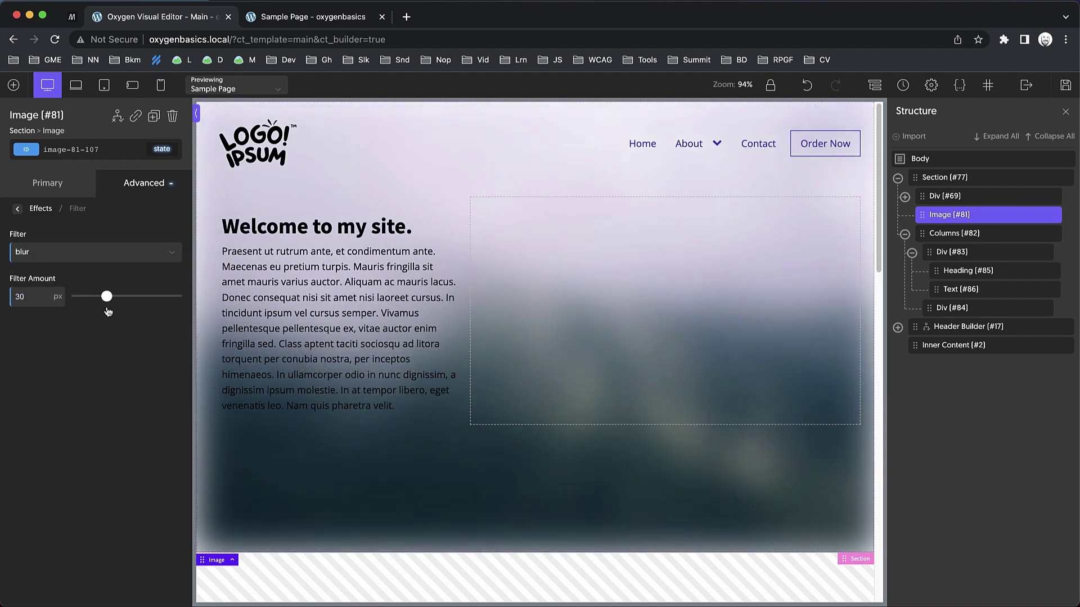
{"action": "left_click", "coordinate": [67, 255]}
{"action": "left_click", "coordinate": [54, 271]}
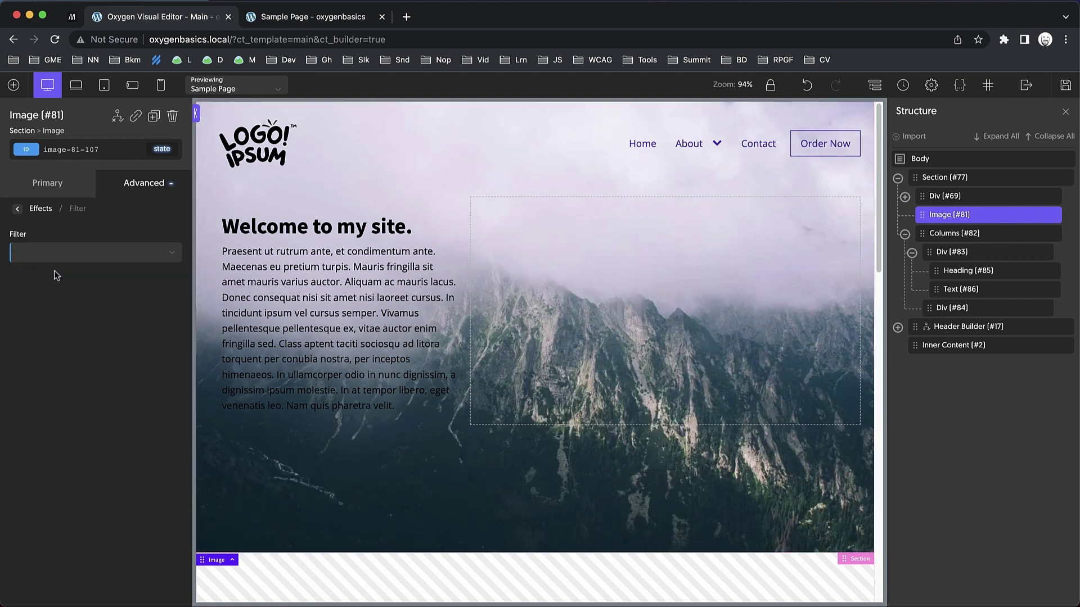
Fade the background mountain image to 0.3 opacity.
{"action": "left_click", "coordinate": [18, 208]}
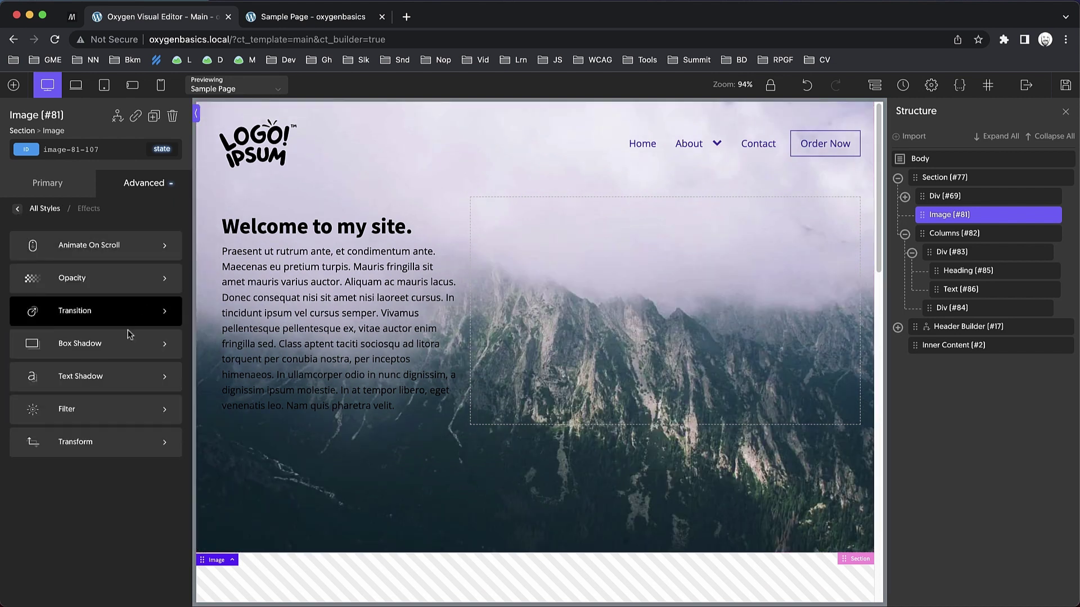
{"action": "left_click", "coordinate": [115, 278]}
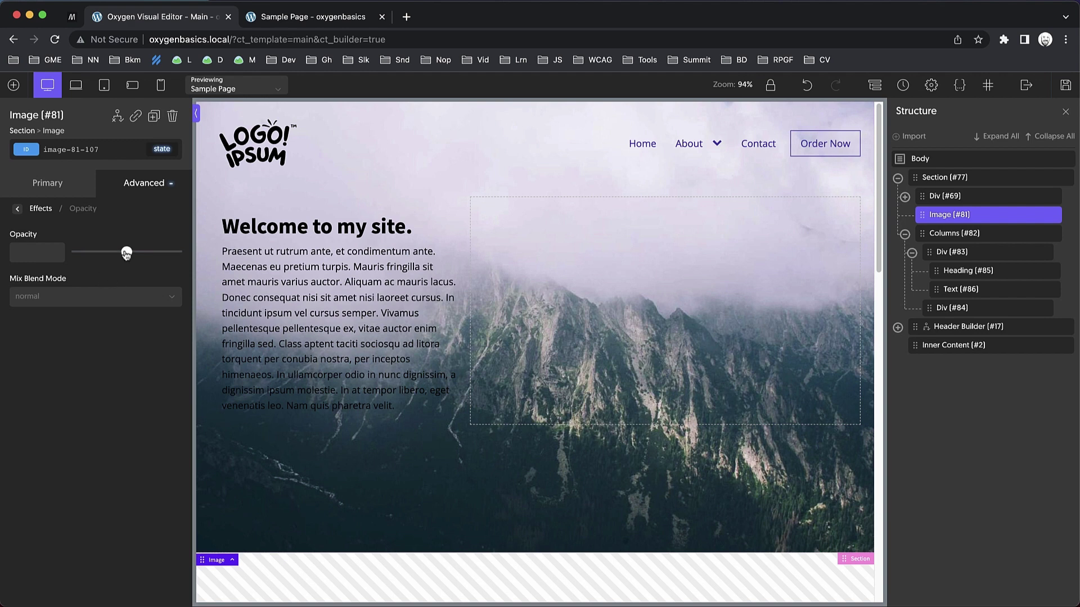
{"action": "left_click_drag", "start_coordinate": [127, 254], "coordinate": [106, 253]}
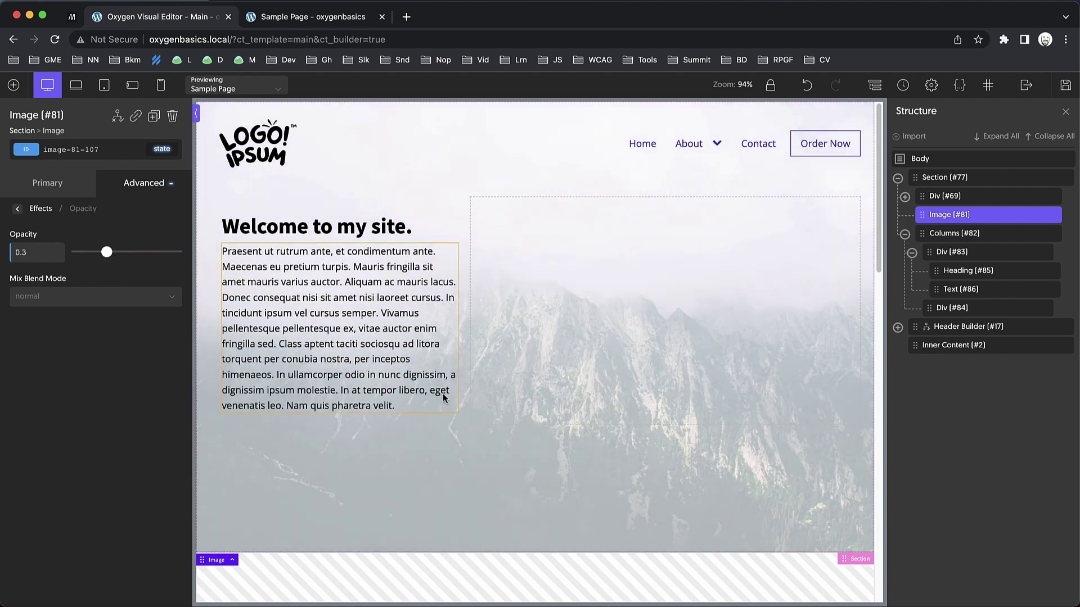
Add an Image element into the empty right-hand column Div #84.
{"action": "left_click", "coordinate": [636, 350]}
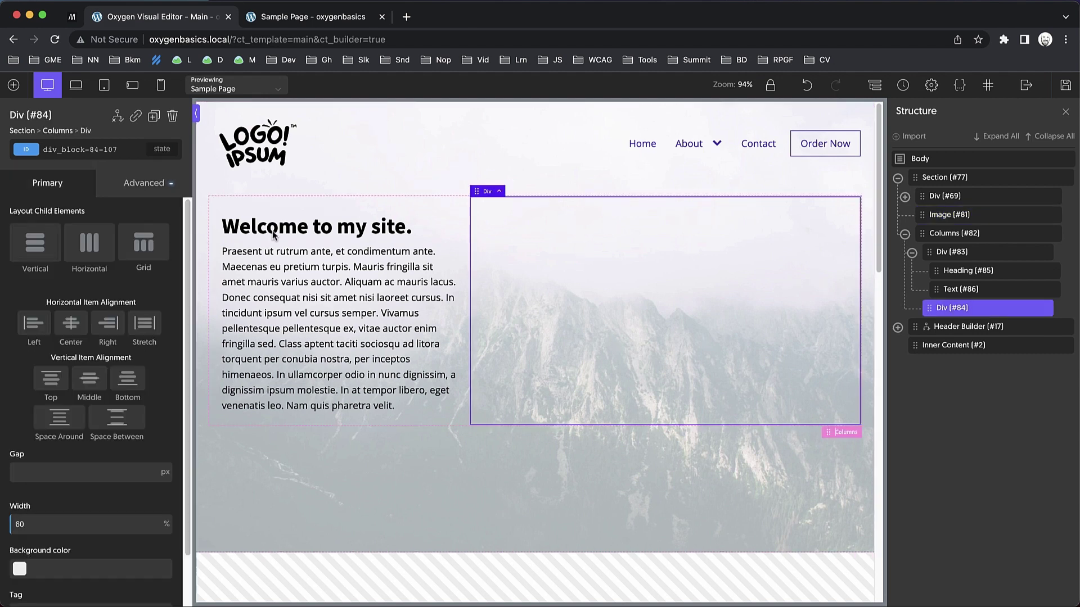
{"action": "left_click", "coordinate": [13, 85]}
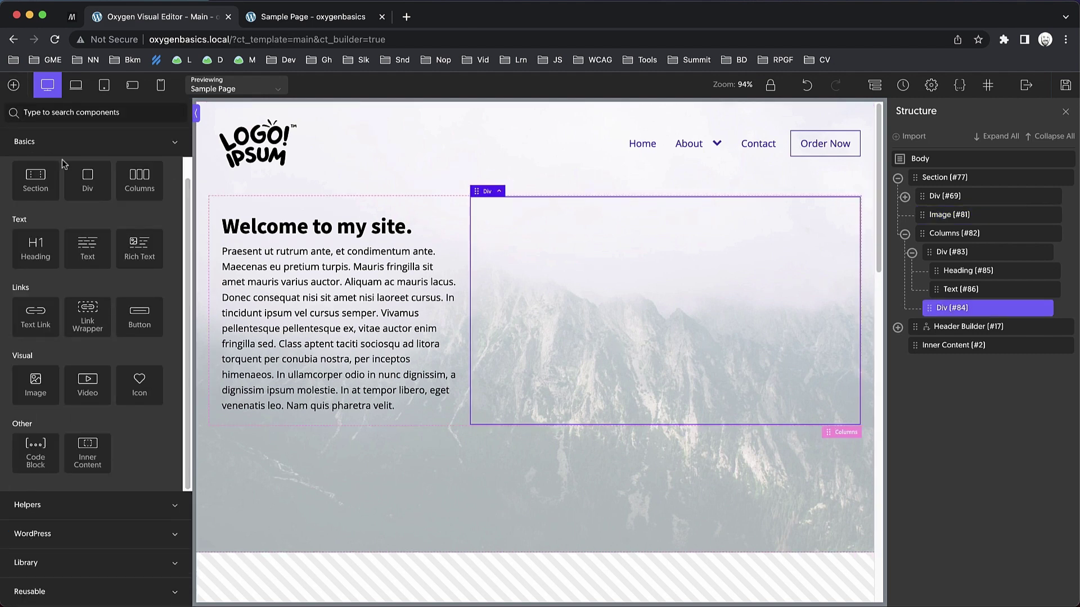
{"action": "type", "text": "image"}
{"action": "left_click", "coordinate": [44, 156]}
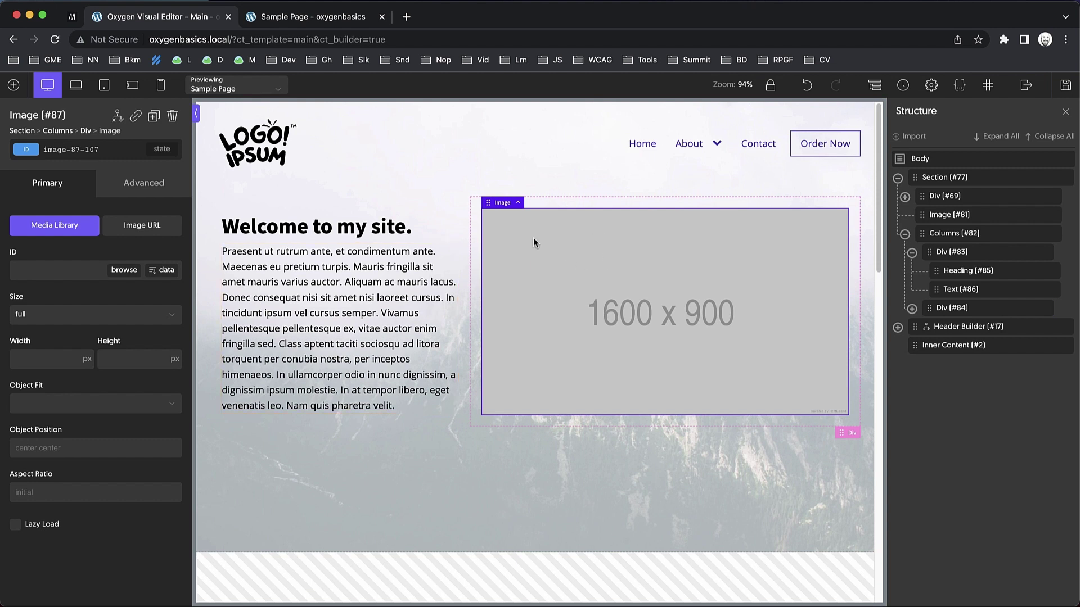
Give the 'Welcome to my site.' heading a 1rem bottom margin.
{"action": "left_click", "coordinate": [314, 235]}
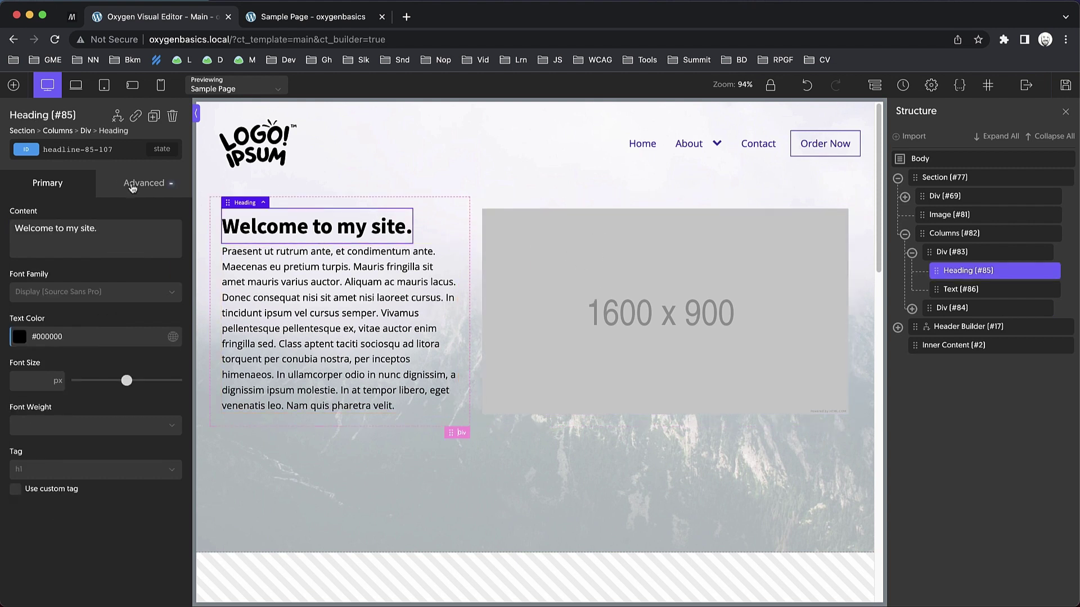
{"action": "left_click", "coordinate": [132, 187]}
{"action": "left_click", "coordinate": [115, 256]}
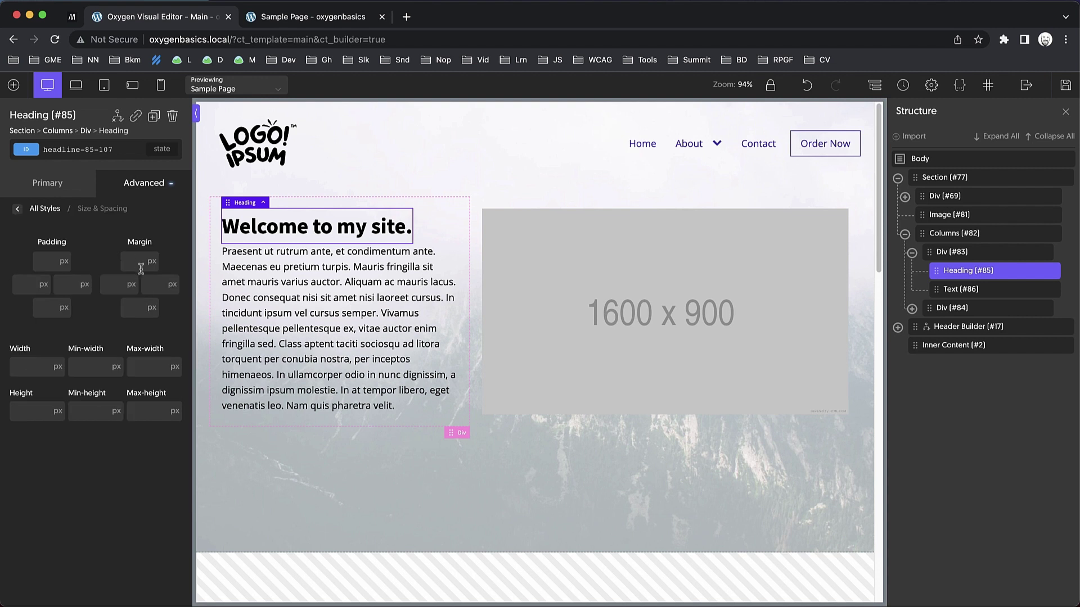
{"action": "left_click", "coordinate": [134, 313]}
{"action": "type", "text": "1rem"}
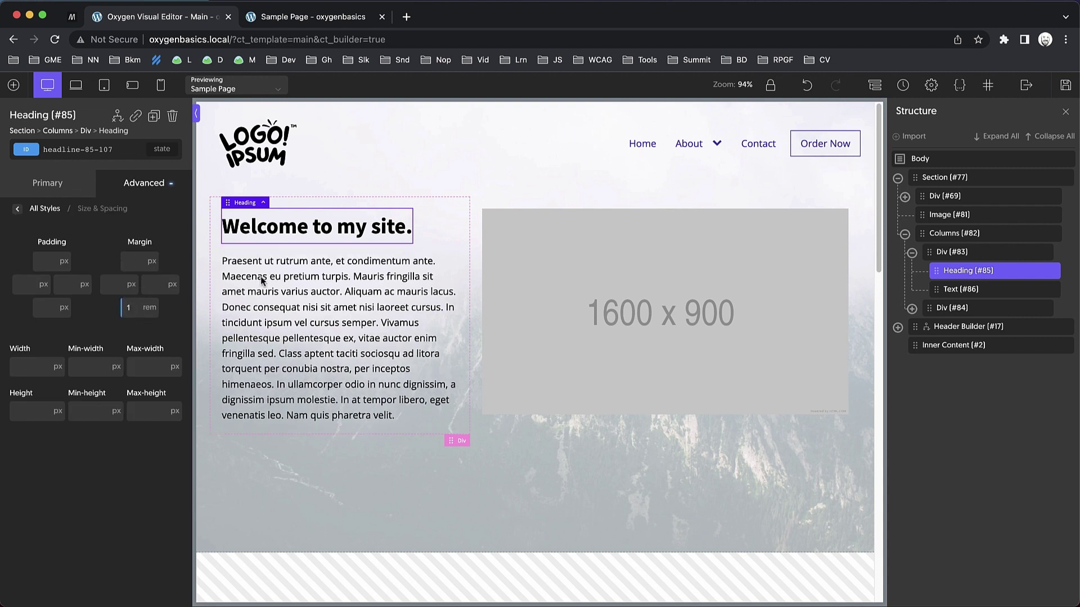
Load the blue-sky mountain photo from the Media Library into the new image.
{"action": "left_click", "coordinate": [532, 311]}
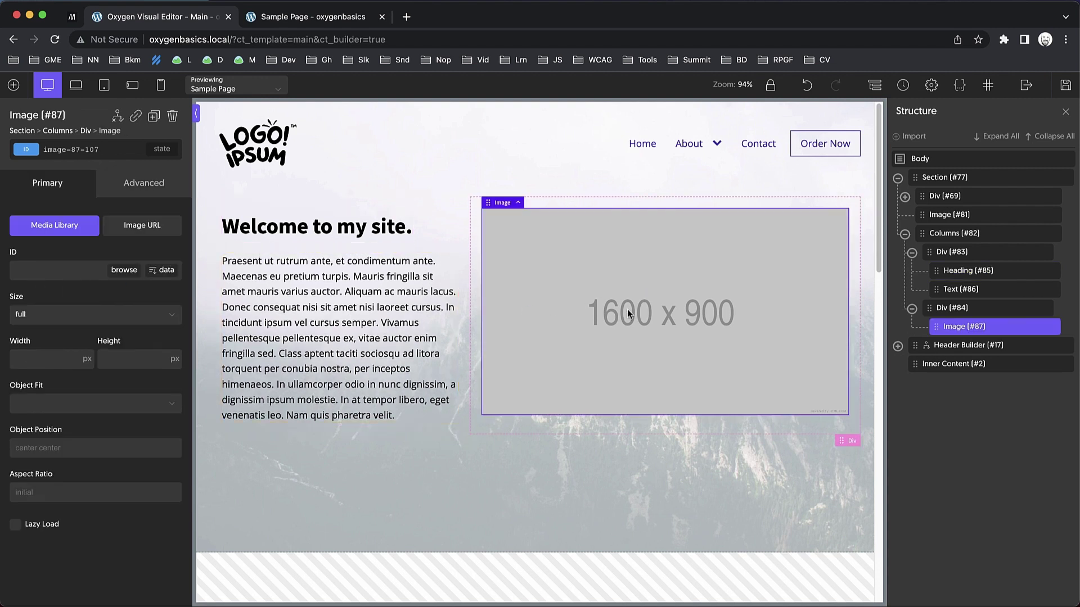
{"action": "left_click", "coordinate": [124, 270]}
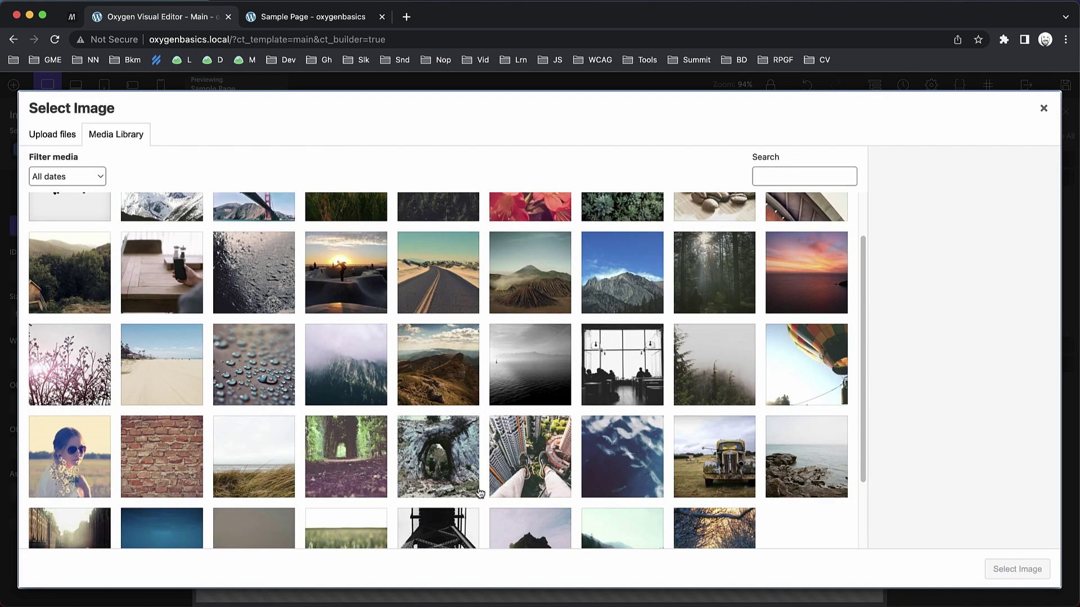
{"action": "left_click", "coordinate": [619, 296]}
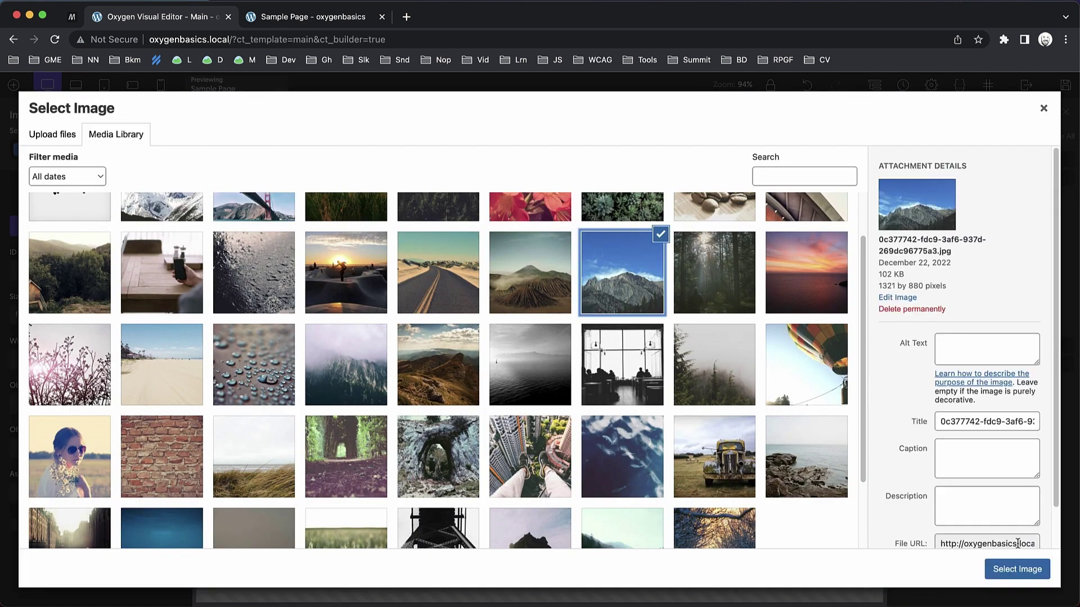
{"action": "left_click", "coordinate": [1018, 570]}
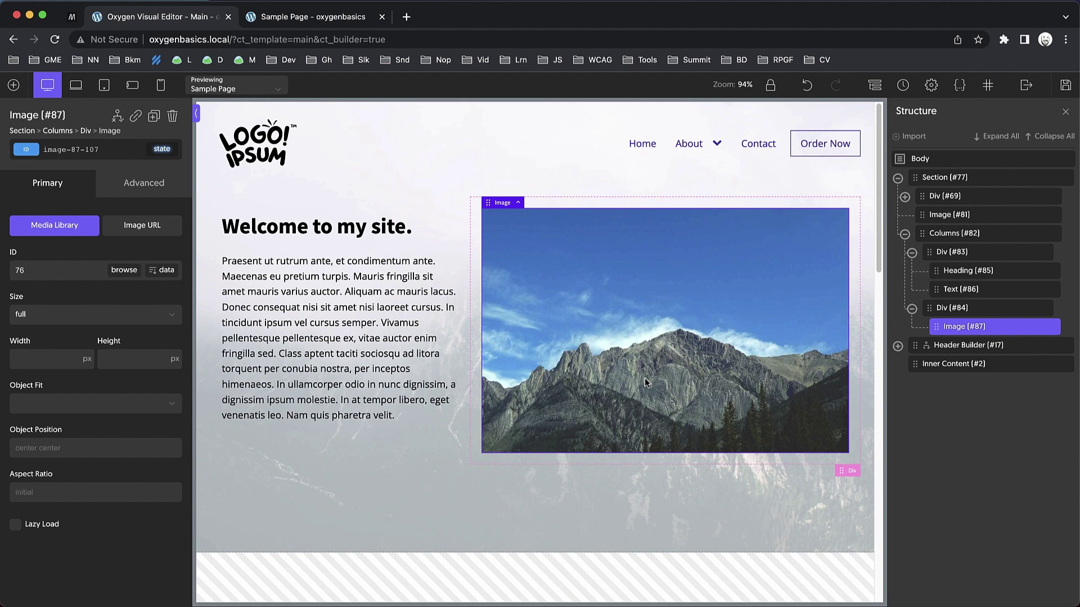
{"action": "left_click", "coordinate": [149, 183]}
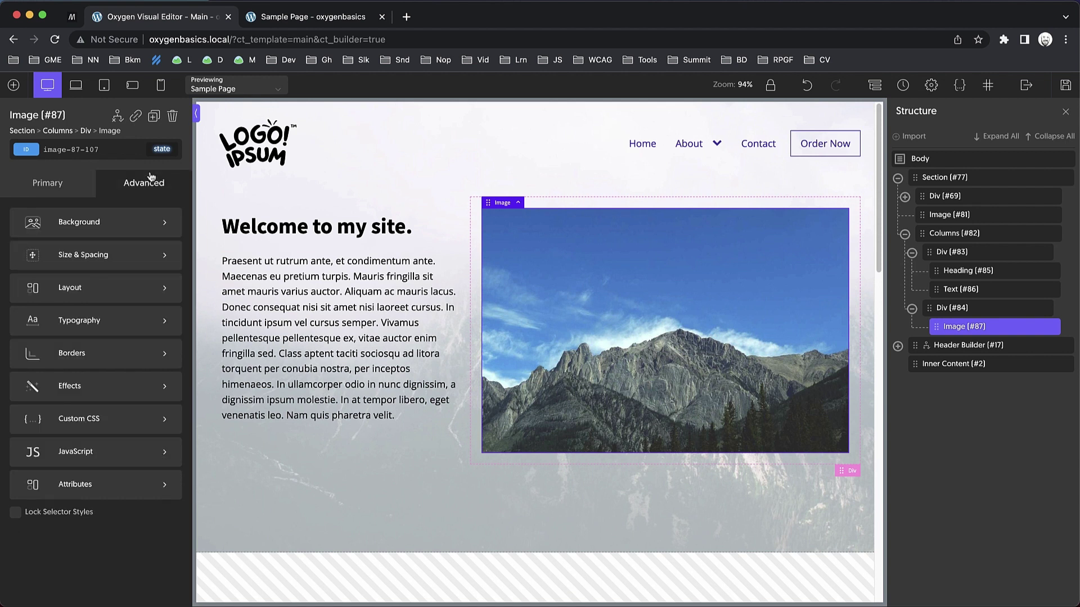
Round all corners of Image #87 with a 12 px border radius.
{"action": "left_click", "coordinate": [107, 356]}
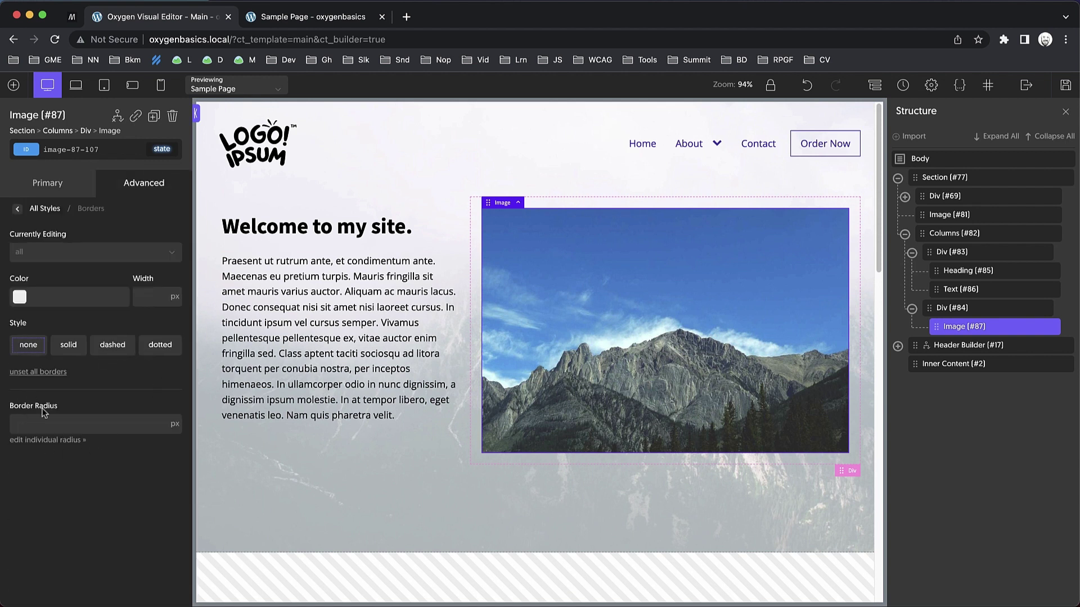
{"action": "left_click", "coordinate": [51, 441]}
{"action": "left_click", "coordinate": [67, 491]}
{"action": "left_click", "coordinate": [48, 431]}
{"action": "type", "text": "12"}
{"action": "left_click", "coordinate": [161, 184]}
Add a box shadow to the image coloured rgba(35,35,35,0.59).
{"action": "left_click", "coordinate": [96, 387]}
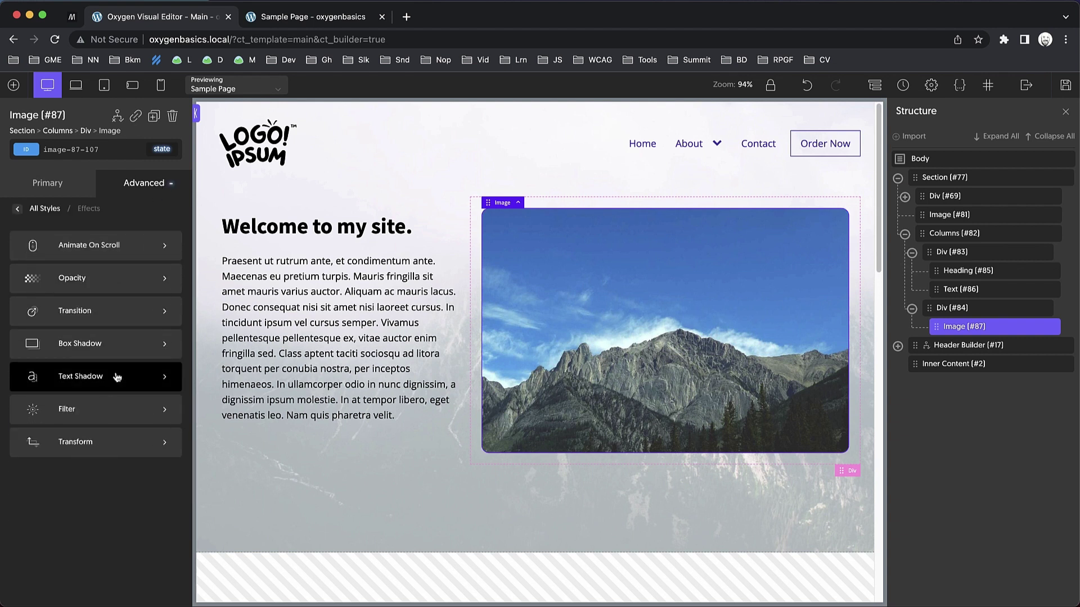
{"action": "left_click", "coordinate": [107, 345]}
{"action": "left_click", "coordinate": [19, 290]}
{"action": "left_click_drag", "start_coordinate": [75, 333], "coordinate": [7, 384]}
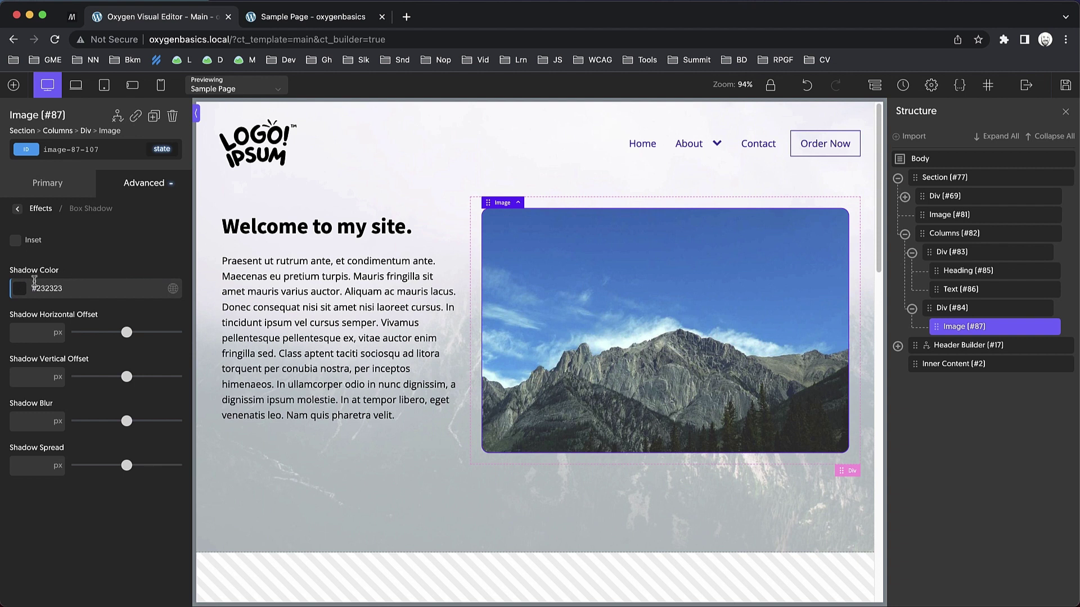
{"action": "left_click", "coordinate": [21, 289]}
{"action": "left_click_drag", "start_coordinate": [120, 410], "coordinate": [82, 411]}
{"action": "left_click", "coordinate": [115, 269]}
Set the shadow to 0 horizontal, 6 px vertical offset, 16 px blur, and save the page.
{"action": "left_click_drag", "start_coordinate": [126, 332], "coordinate": [76, 332]}
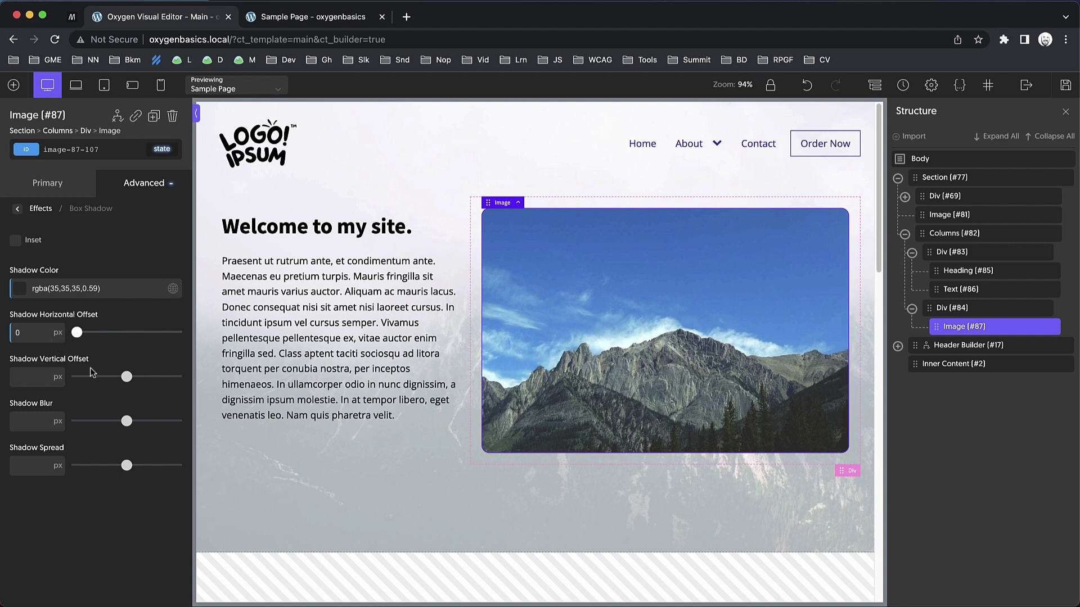
{"action": "left_click_drag", "start_coordinate": [127, 376], "coordinate": [83, 377]}
{"action": "left_click", "coordinate": [93, 421]}
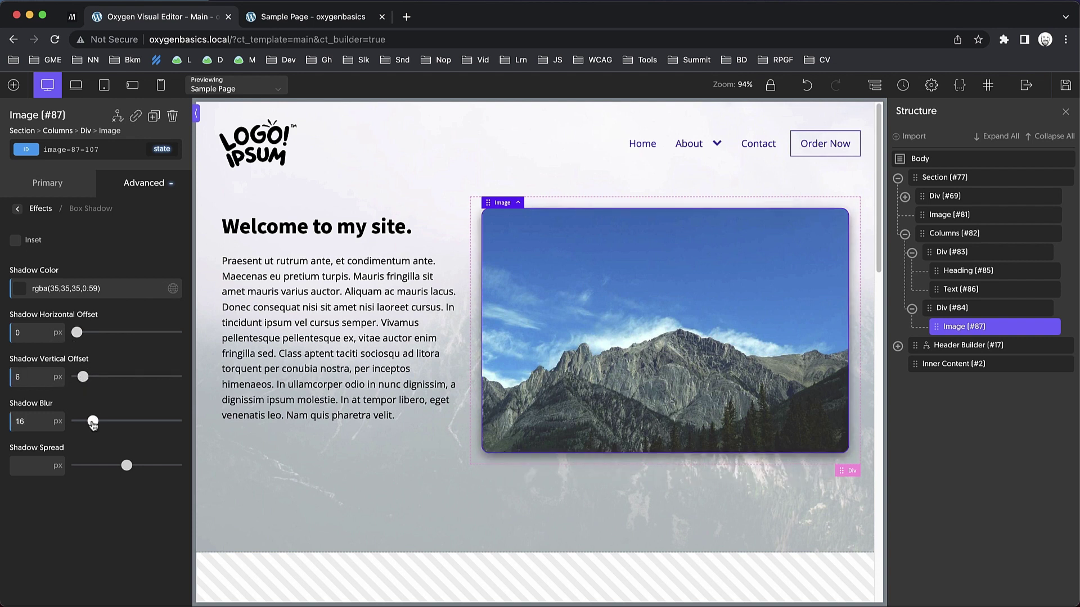
{"action": "left_click", "coordinate": [471, 519]}
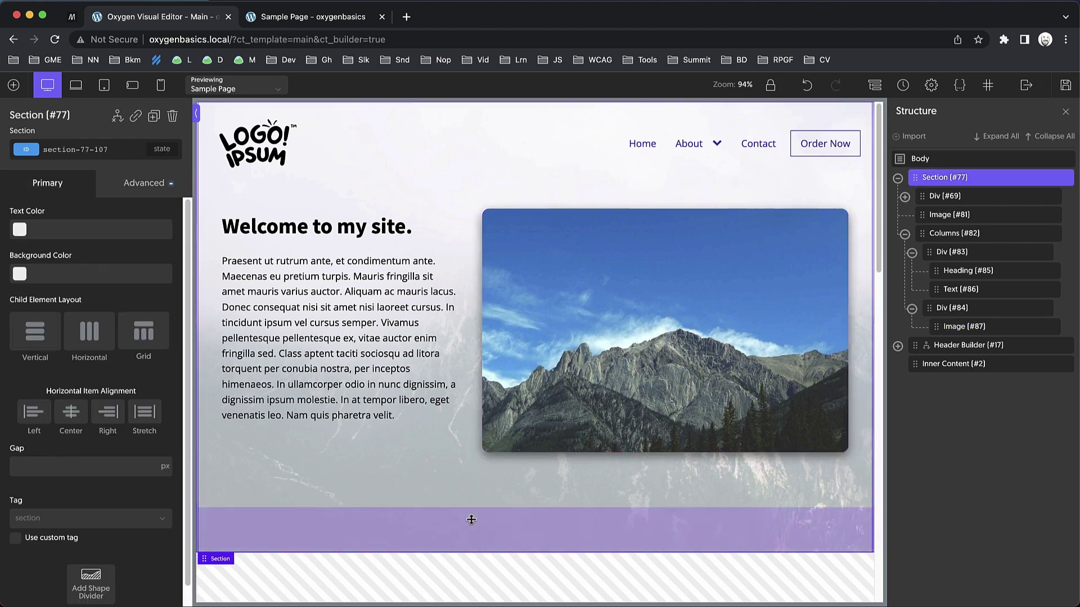
{"action": "key", "text": "ctrl+s"}
{"action": "left_click", "coordinate": [337, 21]}
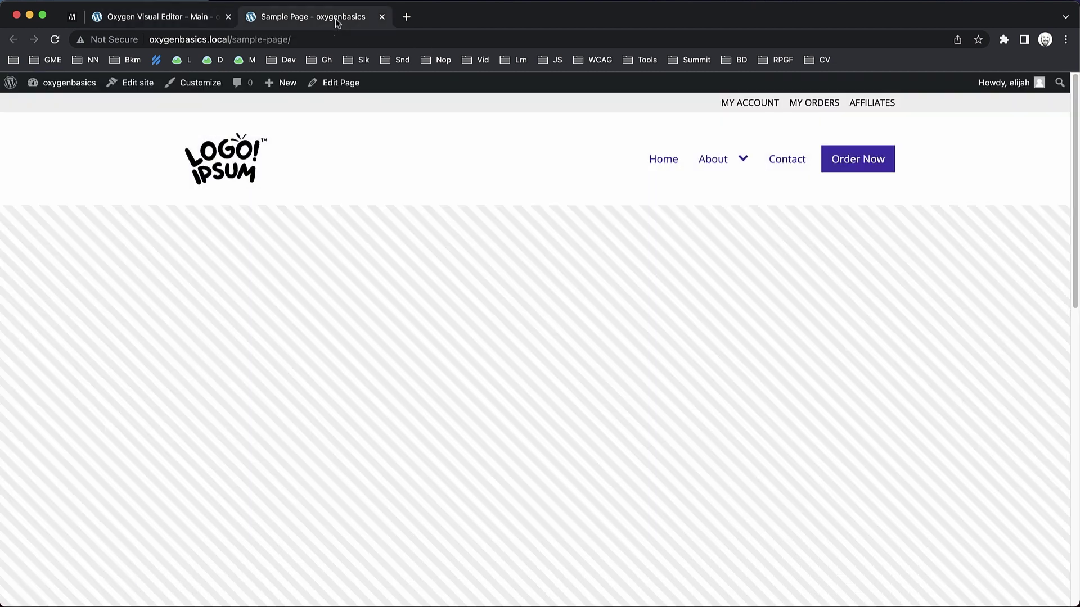
{"action": "scroll", "coordinate": [487, 160], "scroll_direction": "down", "scroll_amount": 3}
{"action": "scroll", "coordinate": [487, 160], "scroll_direction": "up", "scroll_amount": 3}
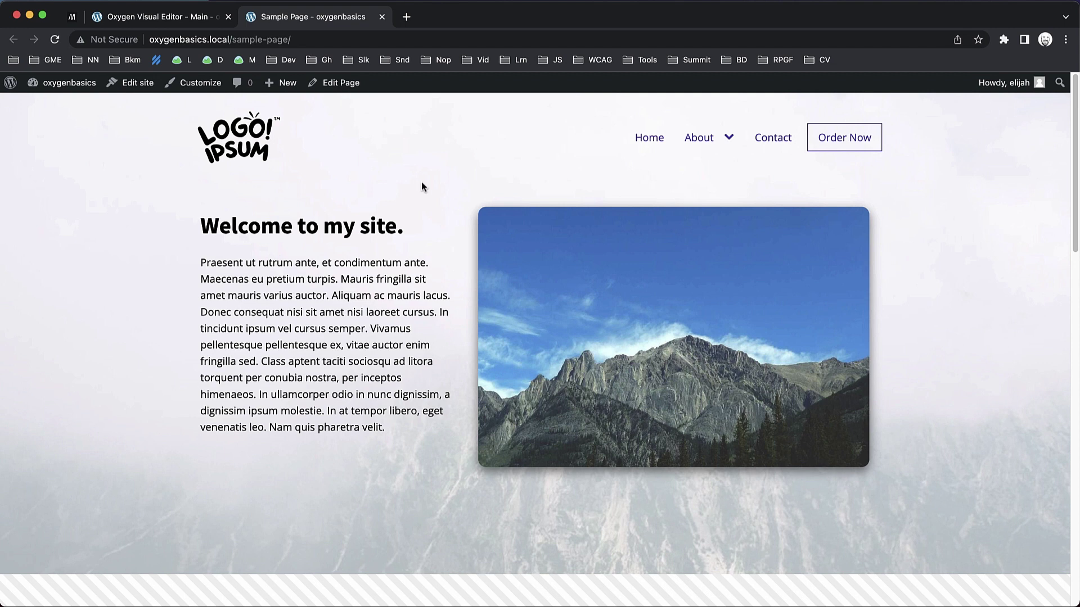
{"action": "key", "text": "ctrl+shift+Tab"}
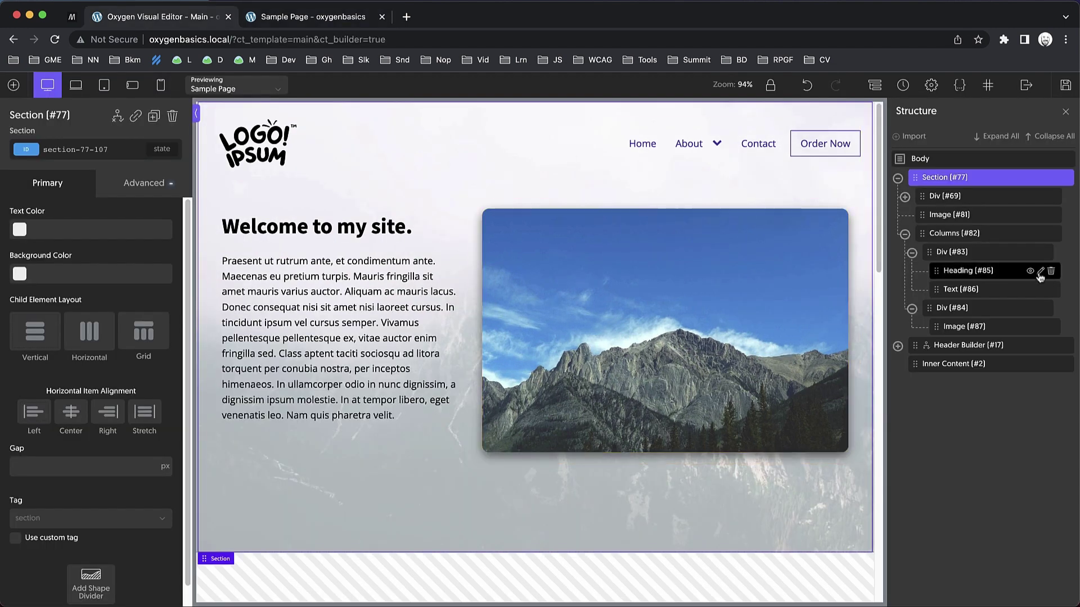
Delete the Post ID display condition from Header Builder #17.
{"action": "left_click", "coordinate": [898, 177]}
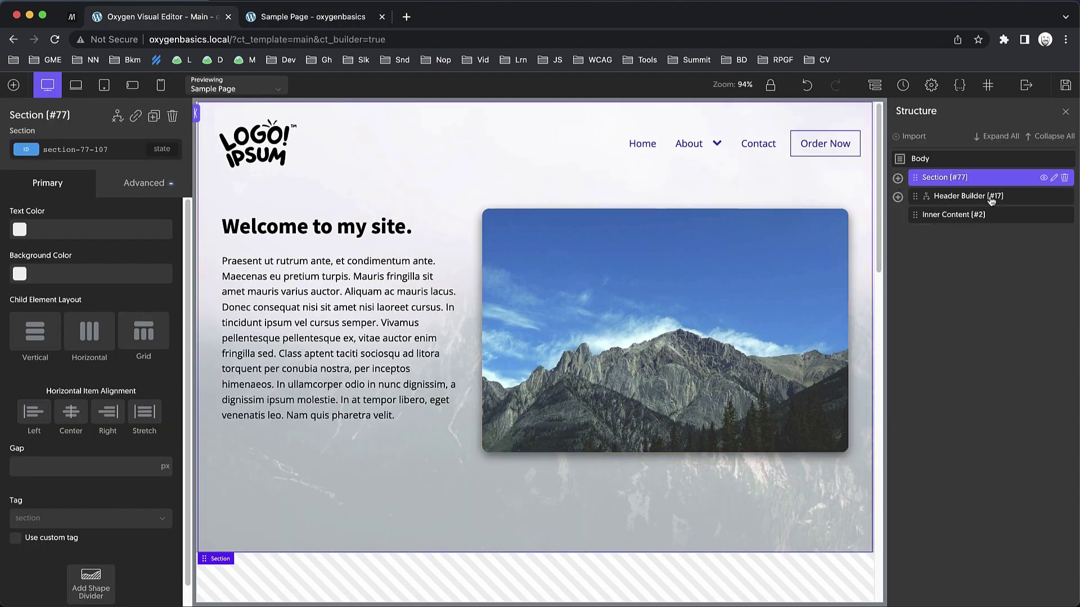
{"action": "left_click", "coordinate": [957, 202]}
{"action": "left_click", "coordinate": [117, 117]}
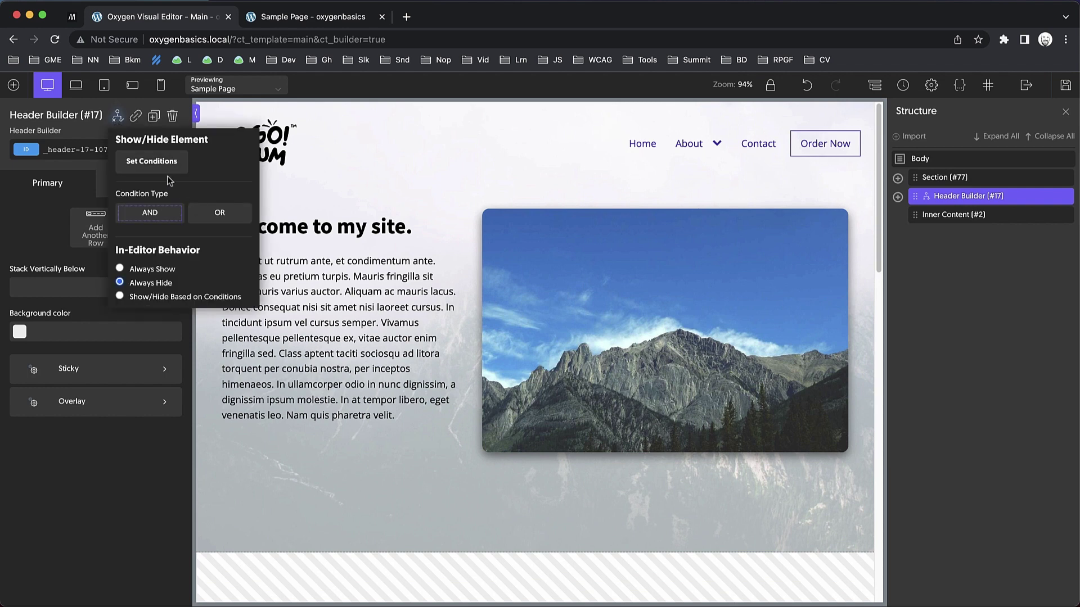
{"action": "left_click", "coordinate": [166, 164]}
{"action": "left_click", "coordinate": [836, 205]}
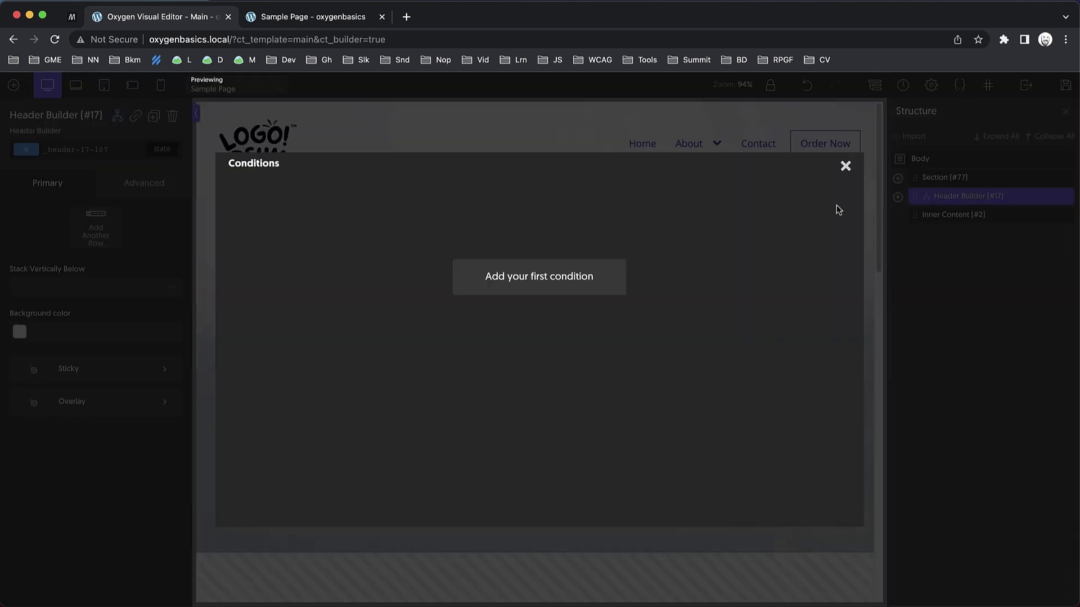
{"action": "left_click", "coordinate": [845, 166]}
Show the Header Builder in the editor canvas below the hero section.
{"action": "left_click", "coordinate": [1044, 197]}
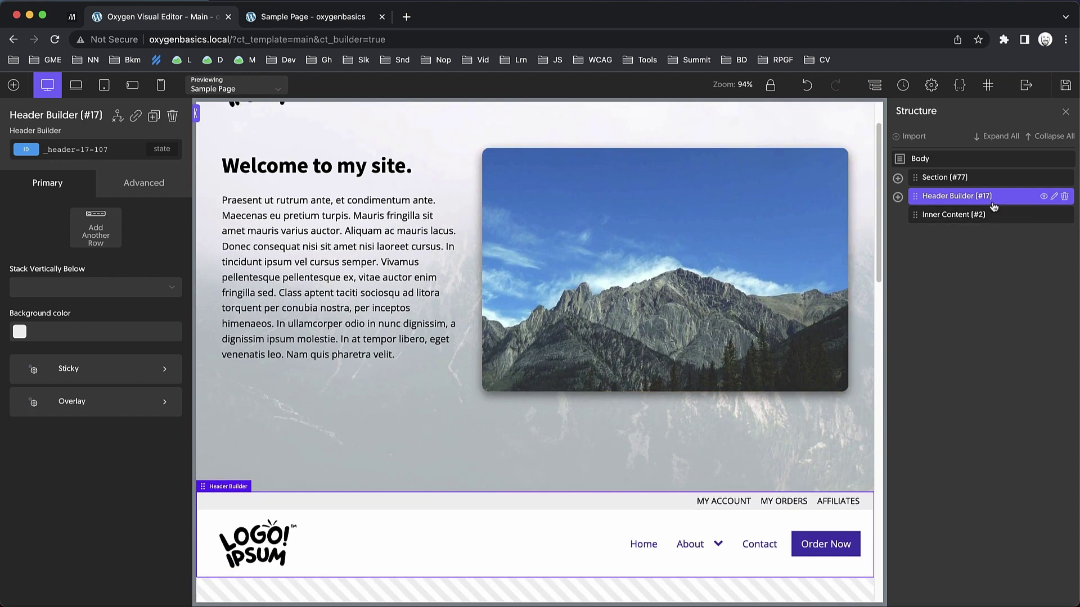
{"action": "scroll", "coordinate": [749, 234], "scroll_direction": "down", "scroll_amount": 2}
{"action": "scroll", "coordinate": [733, 239], "scroll_direction": "up", "scroll_amount": 4}
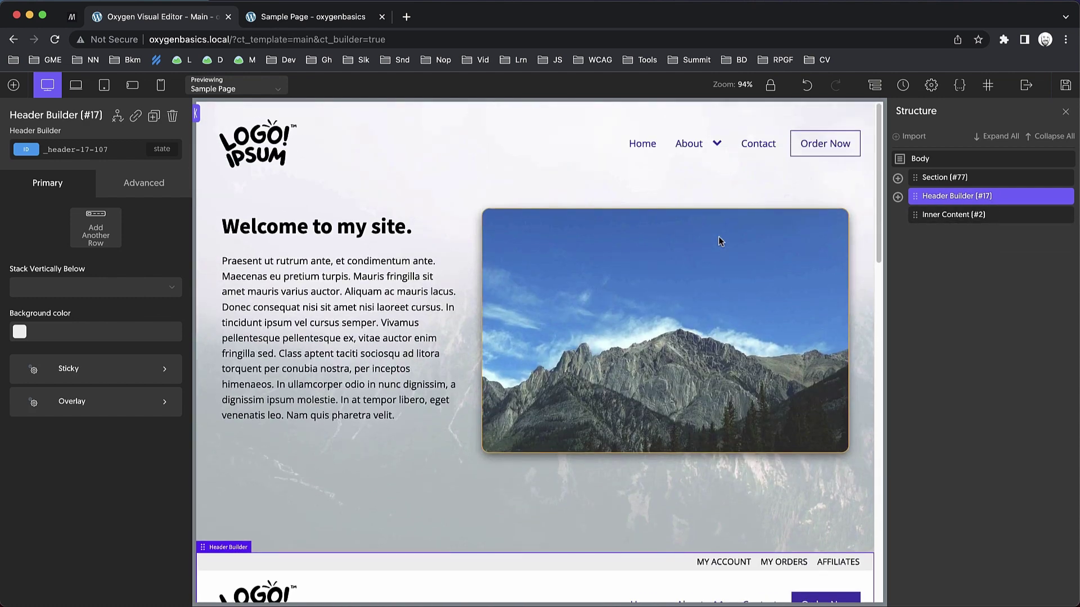
{"action": "left_click", "coordinate": [965, 178]}
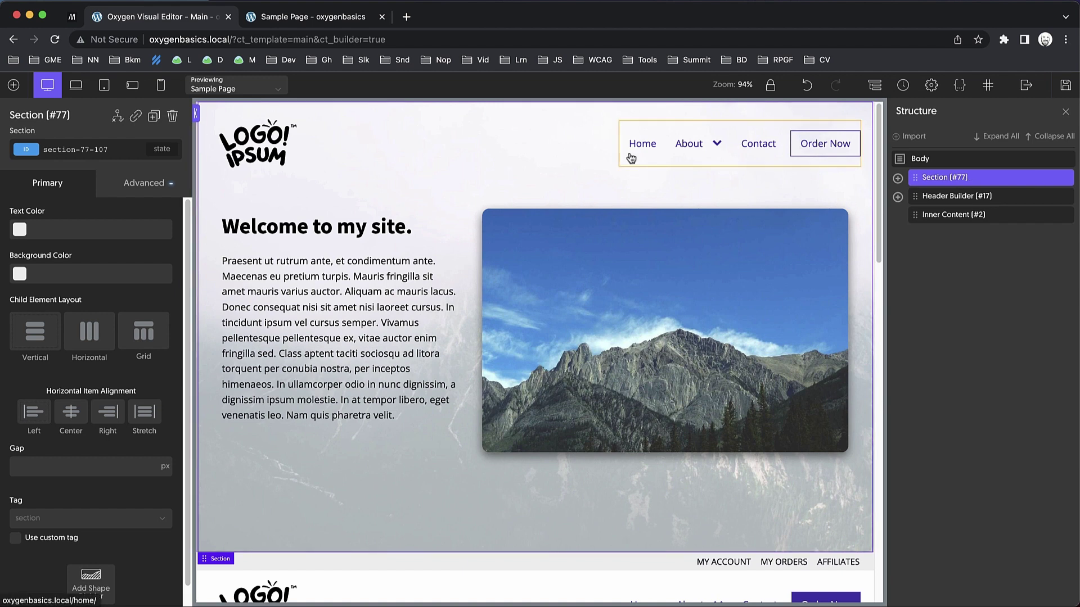
Add a Post ID display condition to hero Section #77.
{"action": "left_click", "coordinate": [117, 117]}
{"action": "left_click", "coordinate": [164, 163]}
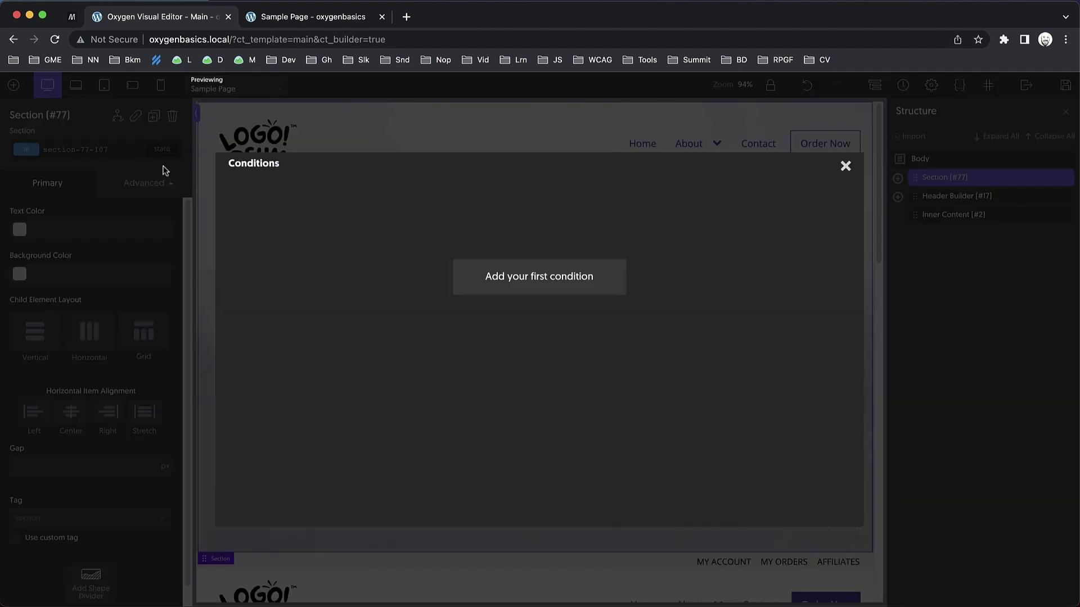
{"action": "left_click", "coordinate": [501, 272]}
{"action": "left_click", "coordinate": [360, 204]}
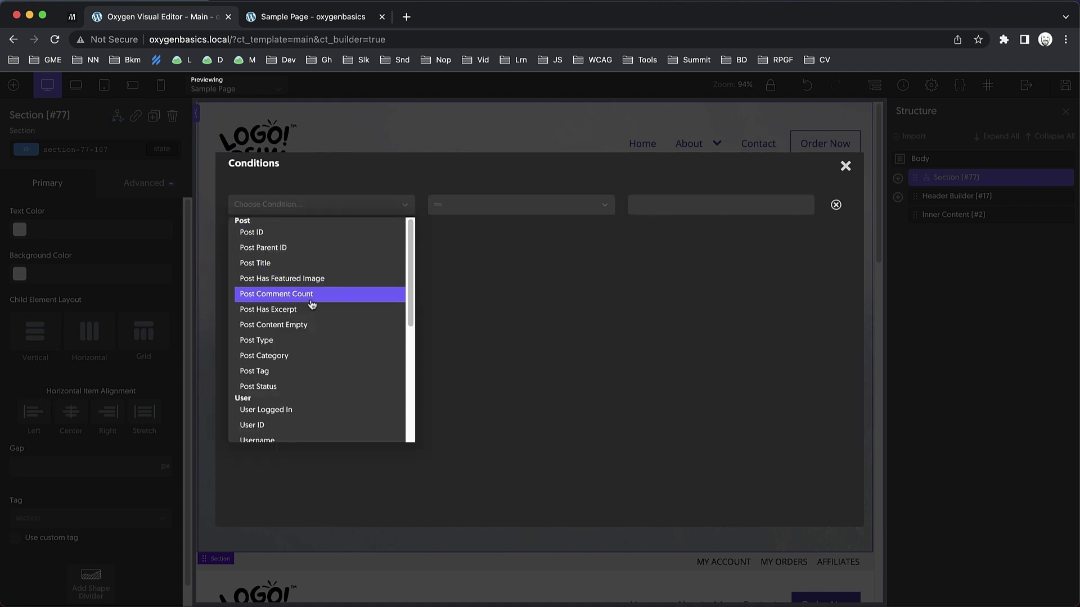
{"action": "left_click", "coordinate": [304, 264]}
{"action": "left_click", "coordinate": [320, 210]}
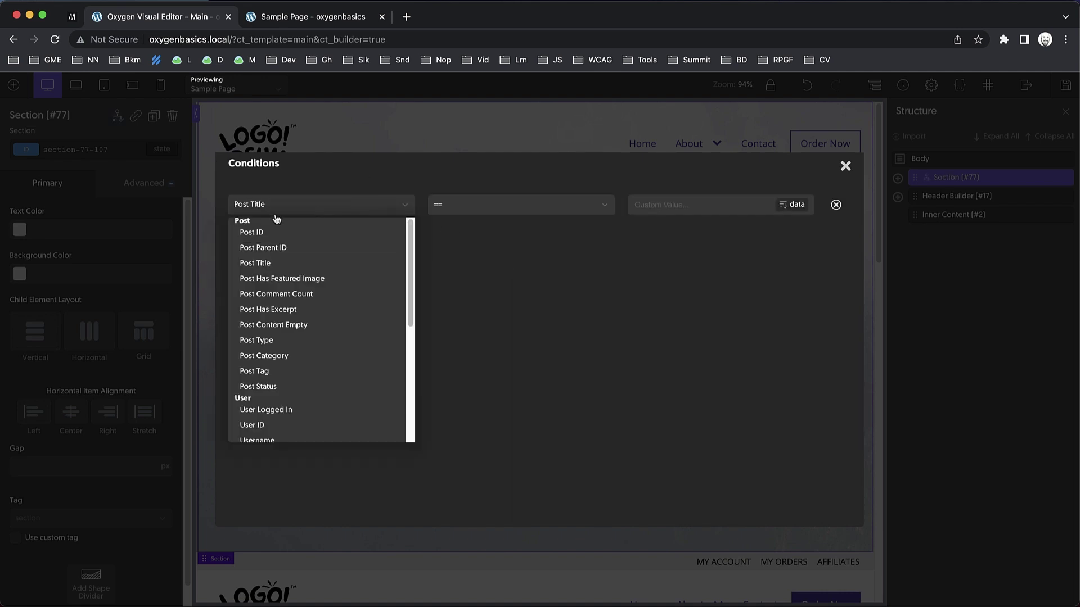
{"action": "left_click", "coordinate": [354, 235]}
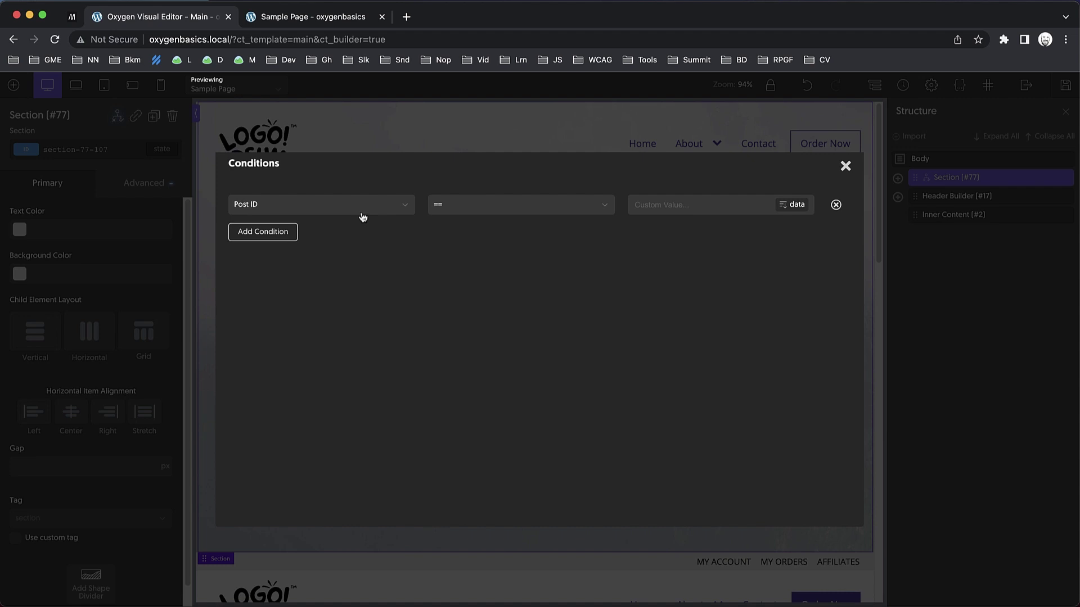
{"action": "left_click", "coordinate": [845, 165]}
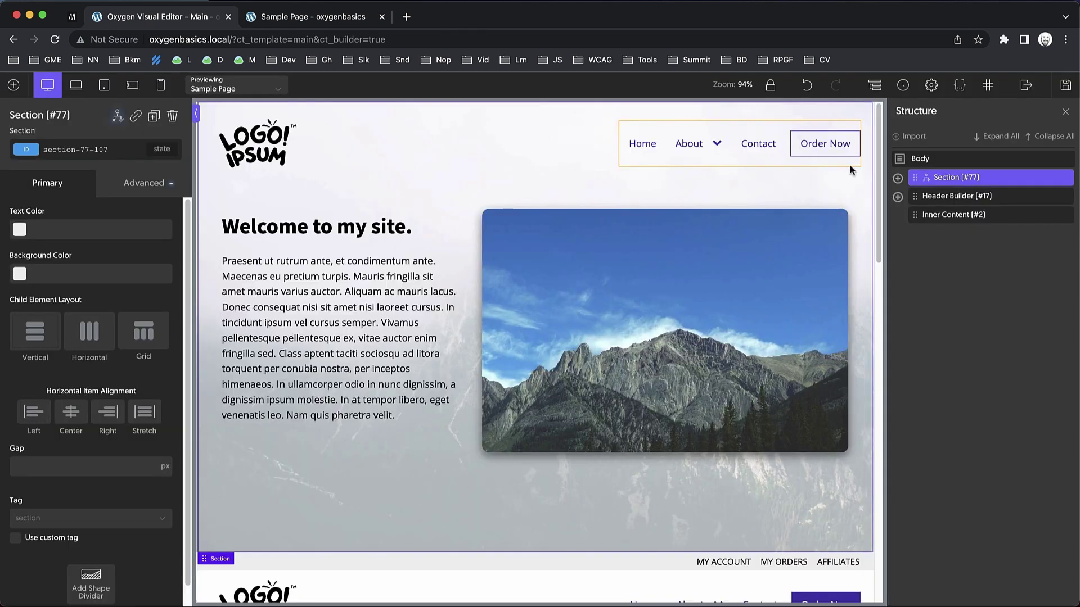
{"action": "scroll", "coordinate": [652, 217], "scroll_direction": "down", "scroll_amount": 3}
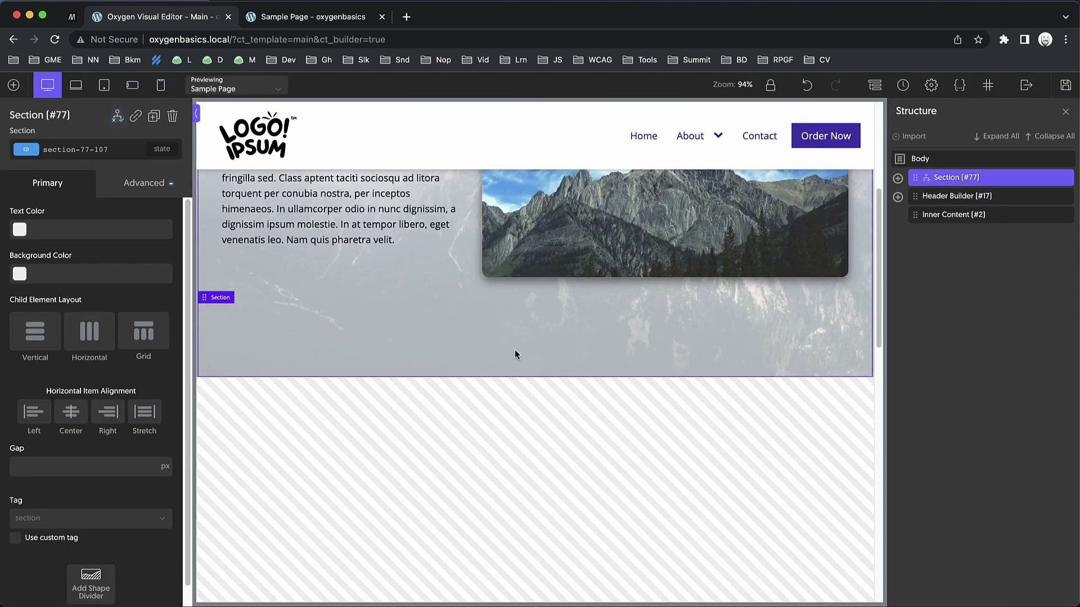
Add a Post ID condition with the != operator to Header Builder #17.
{"action": "left_click", "coordinate": [949, 197]}
{"action": "scroll", "coordinate": [802, 305], "scroll_direction": "up", "scroll_amount": 4}
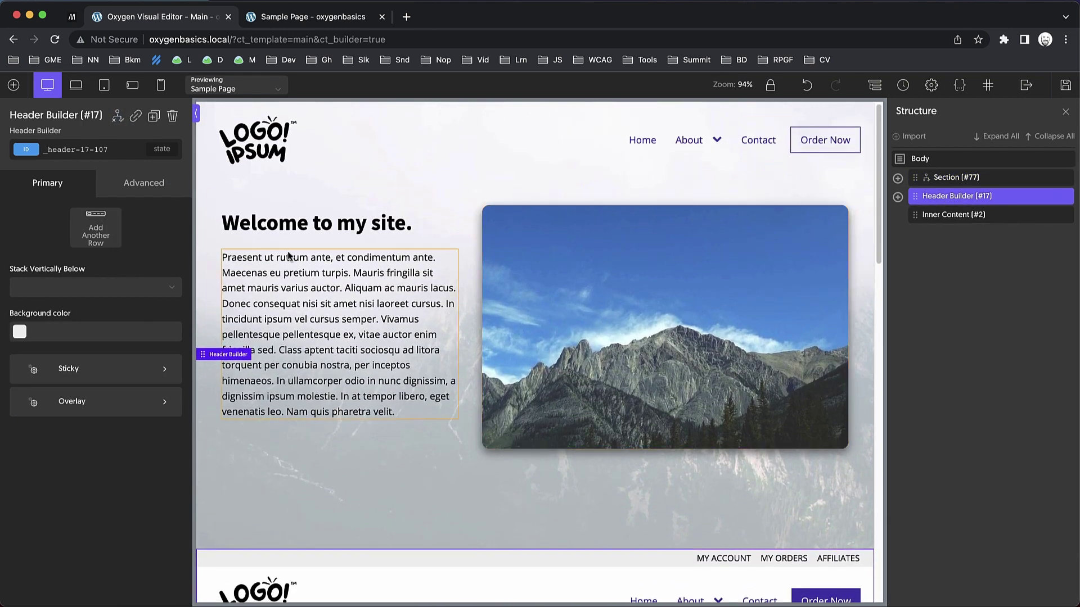
{"action": "left_click", "coordinate": [119, 118]}
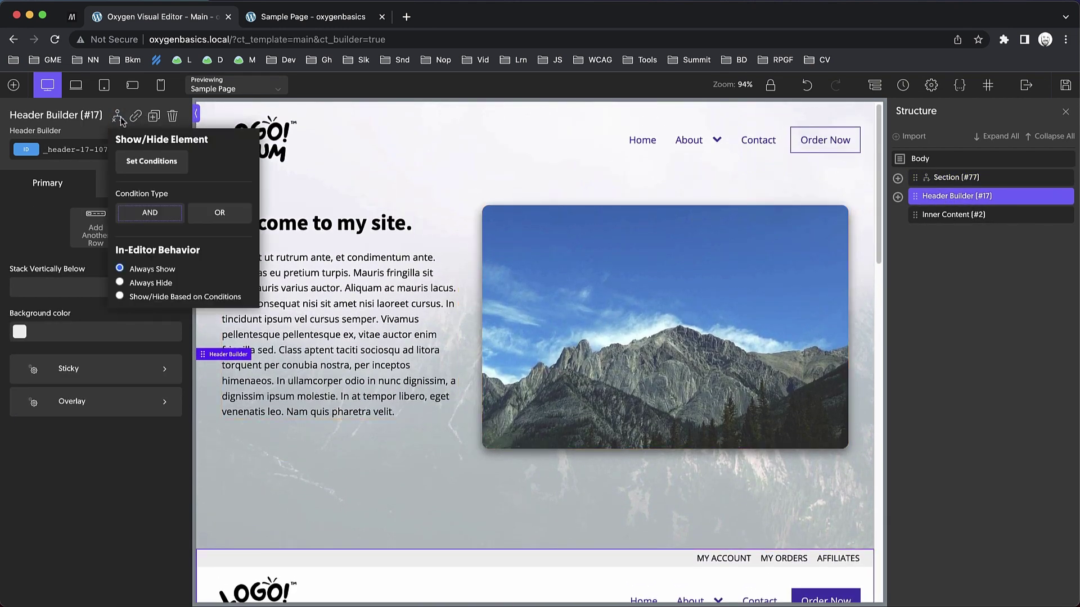
{"action": "left_click", "coordinate": [160, 174]}
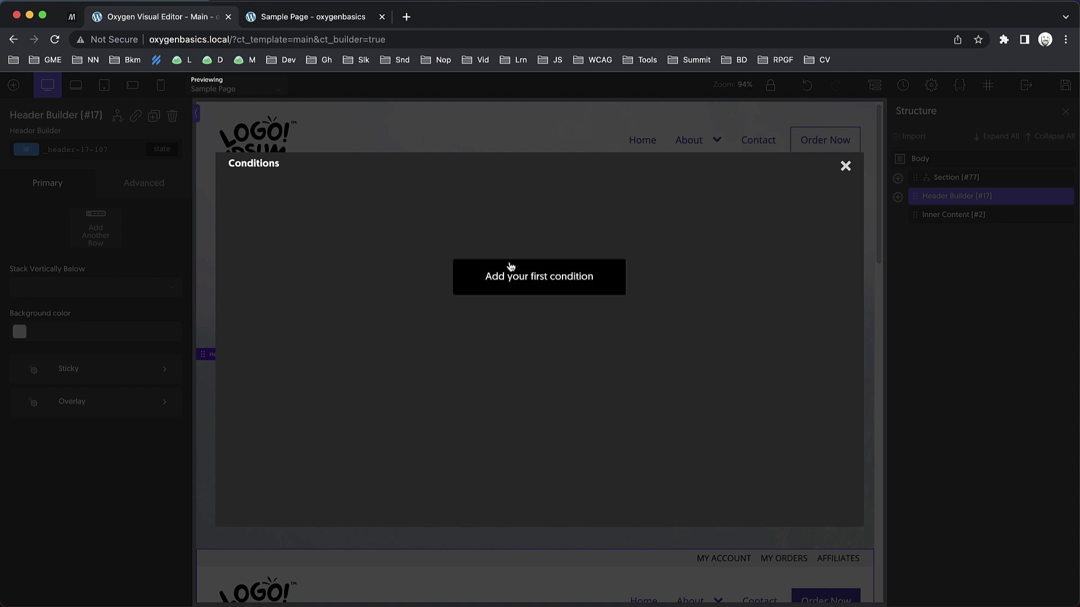
{"action": "left_click", "coordinate": [507, 266]}
{"action": "left_click", "coordinate": [339, 211]}
{"action": "left_click", "coordinate": [311, 231]}
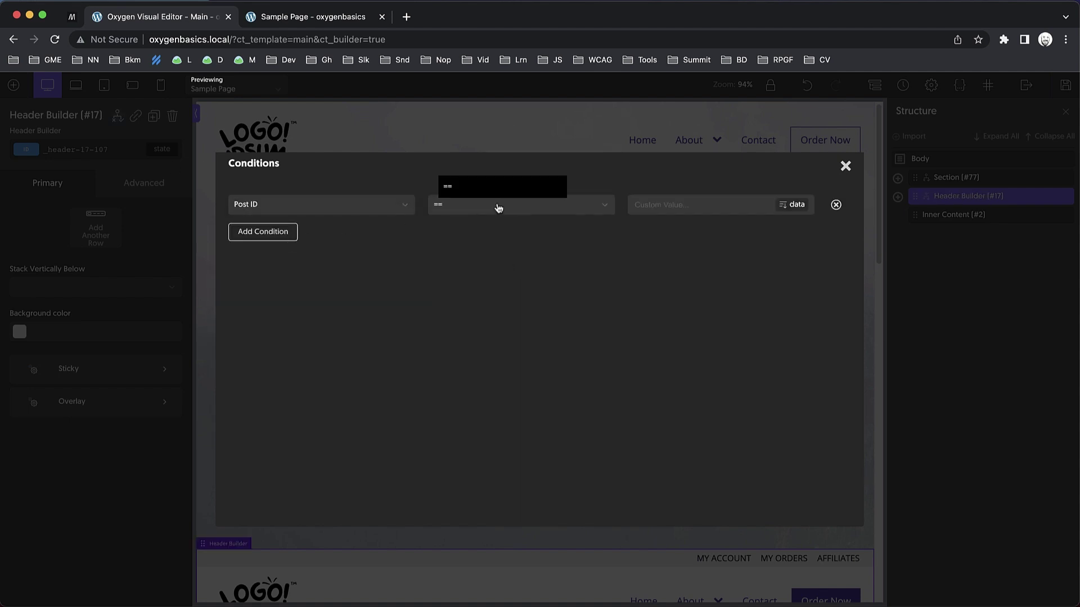
{"action": "left_click", "coordinate": [502, 208]}
{"action": "left_click", "coordinate": [480, 240]}
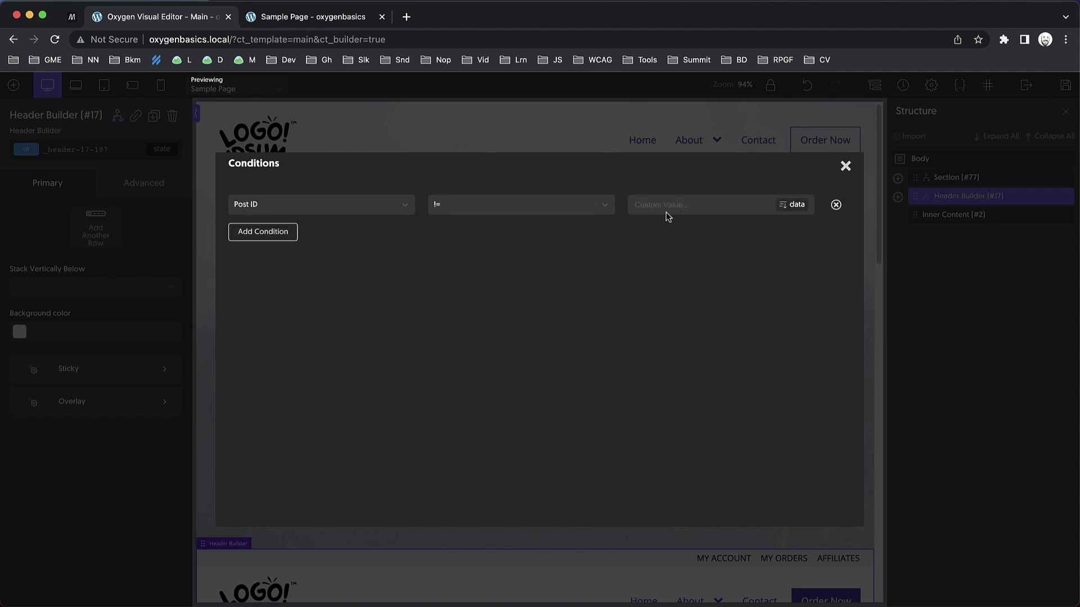
{"action": "left_click", "coordinate": [848, 168]}
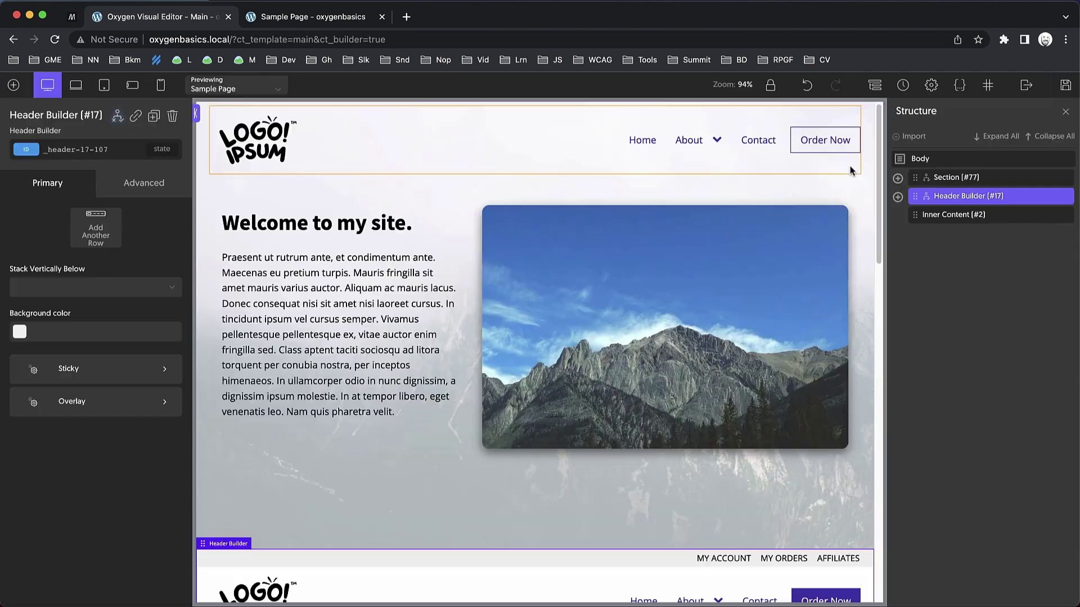
{"action": "mouse_move", "coordinate": [1071, 203]}
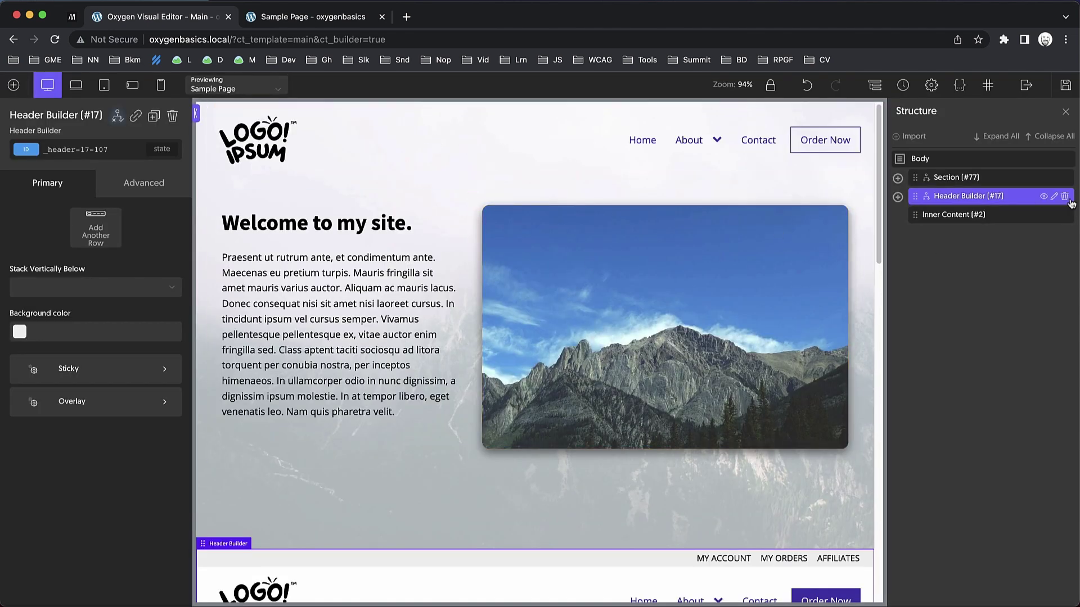